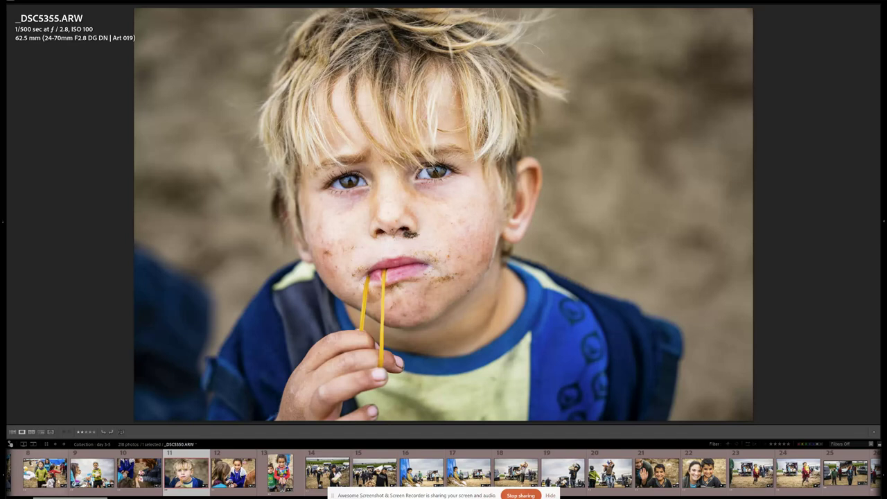
Step: View the portrait of the smiling, waving boy and the photo of the spotted goat lying on the ground
scroll(189, 478, up, 3)
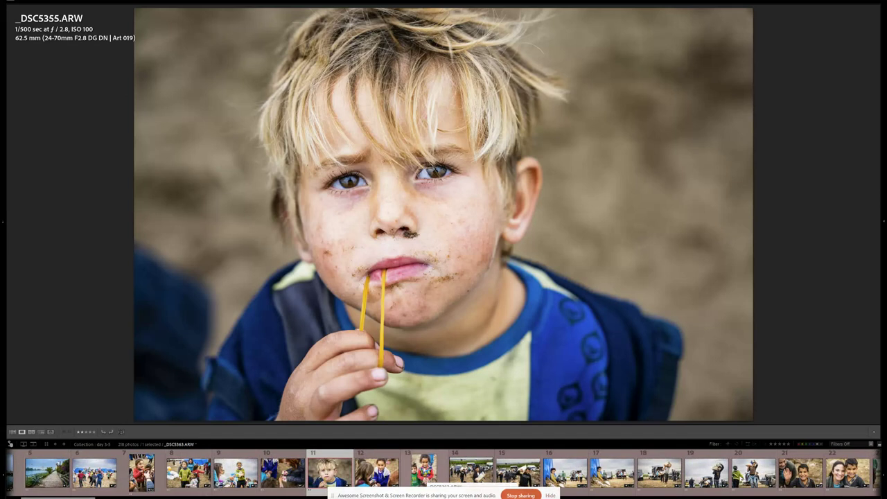
click(800, 472)
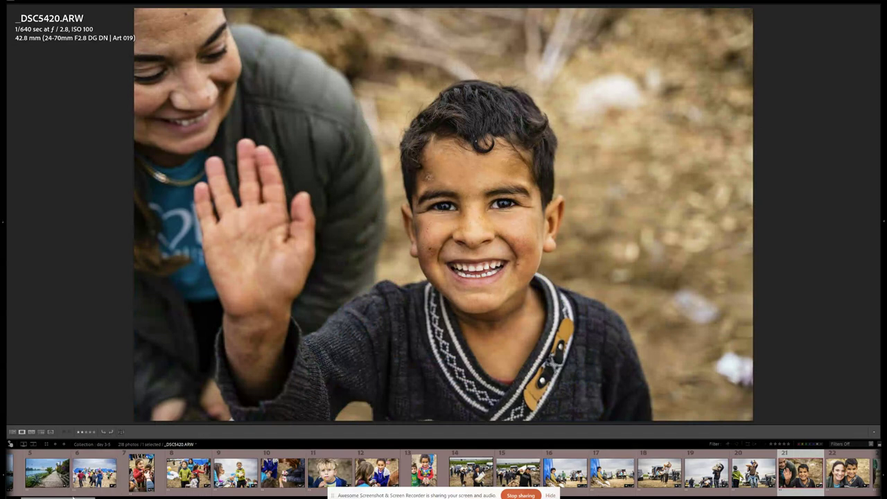
drag(73, 497, 294, 497)
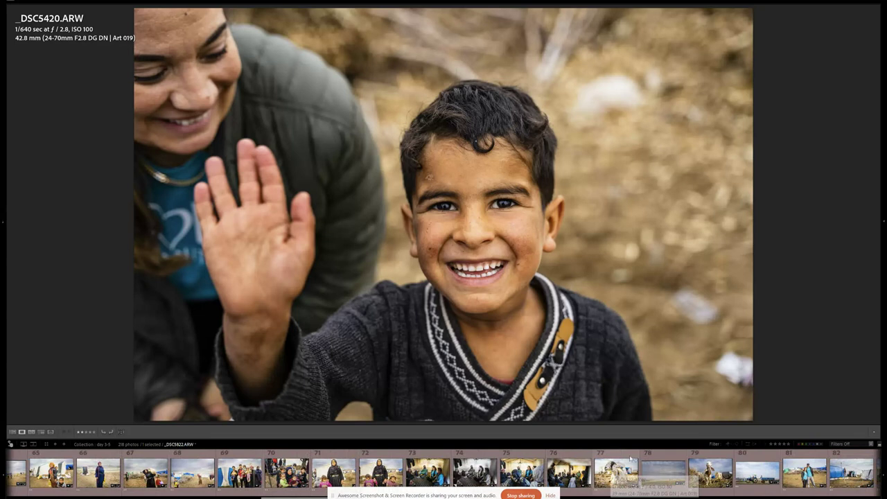
click(615, 472)
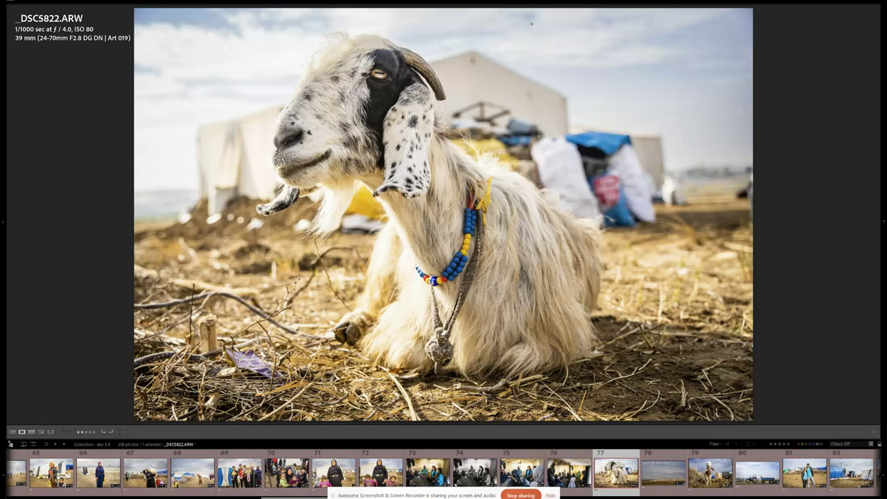
Step: View the cloudy farmland landscape, the standing goat, and the blue tractor pulling a trailer at full size
key(Right)
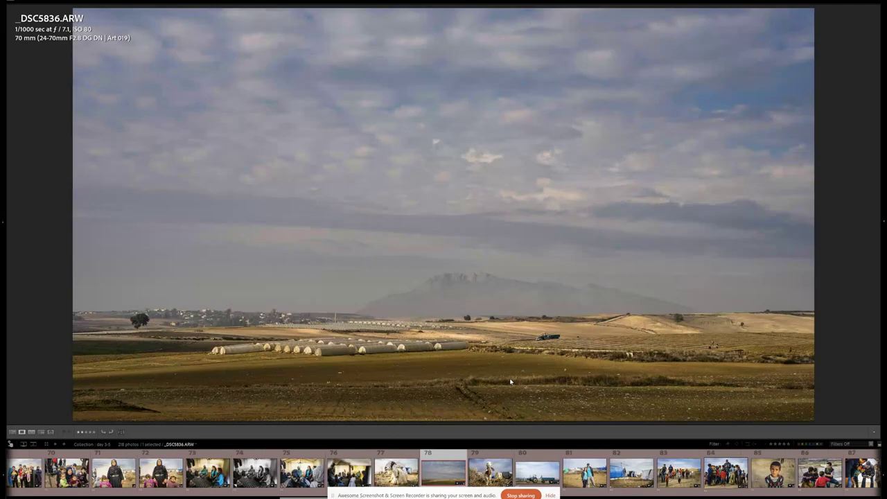
key(Right)
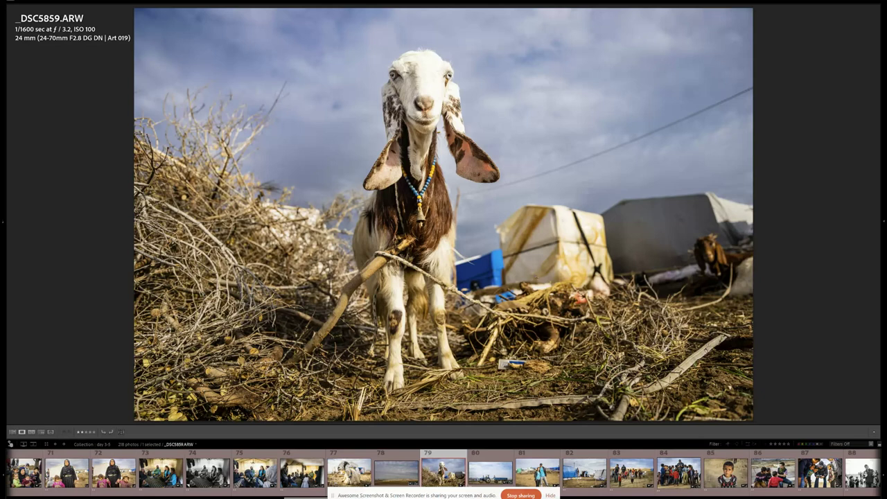
click(493, 477)
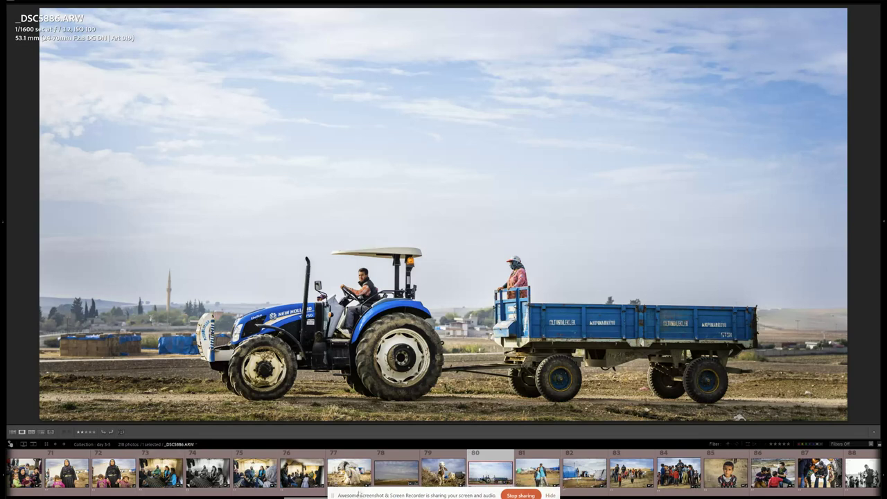
drag(305, 497, 223, 498)
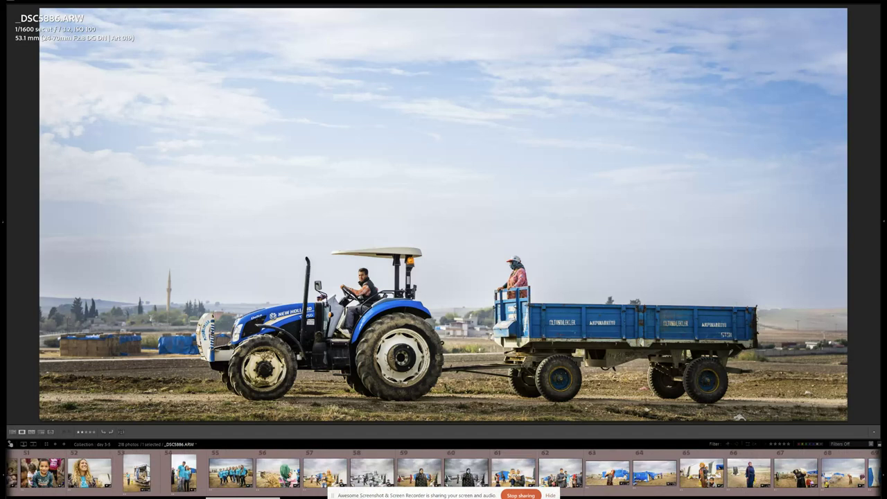
drag(222, 497, 160, 498)
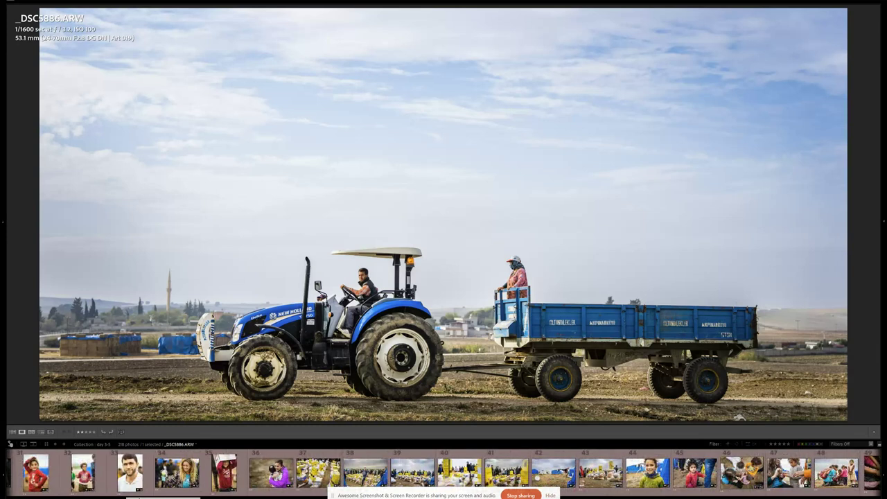
drag(139, 498, 83, 498)
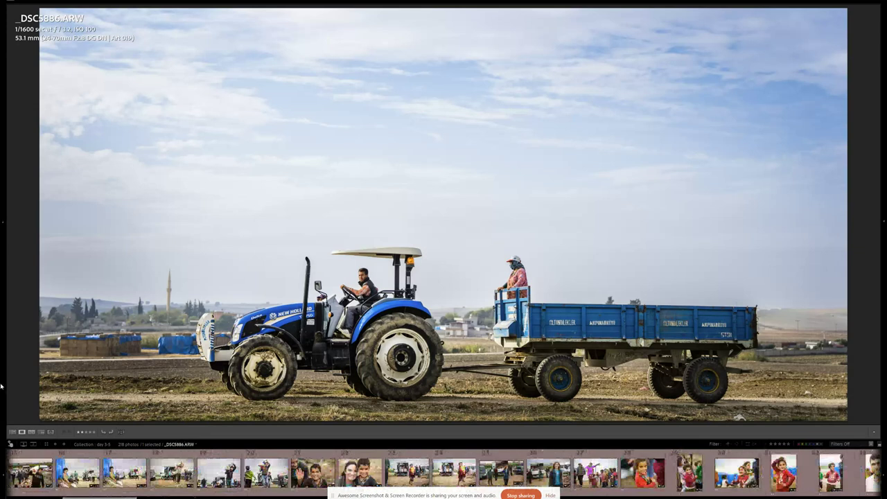
Step: Open the 2021-11-27 folder and show its photos as a thumbnail grid
mouse_move(2, 367)
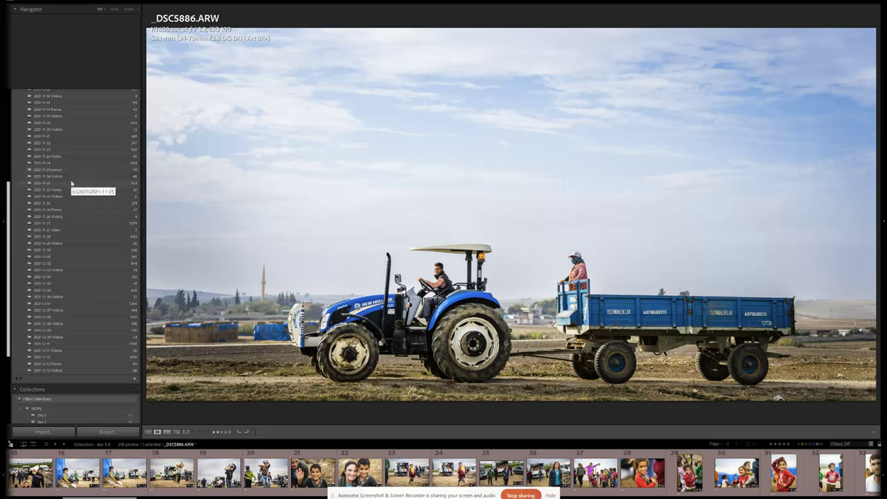
click(67, 224)
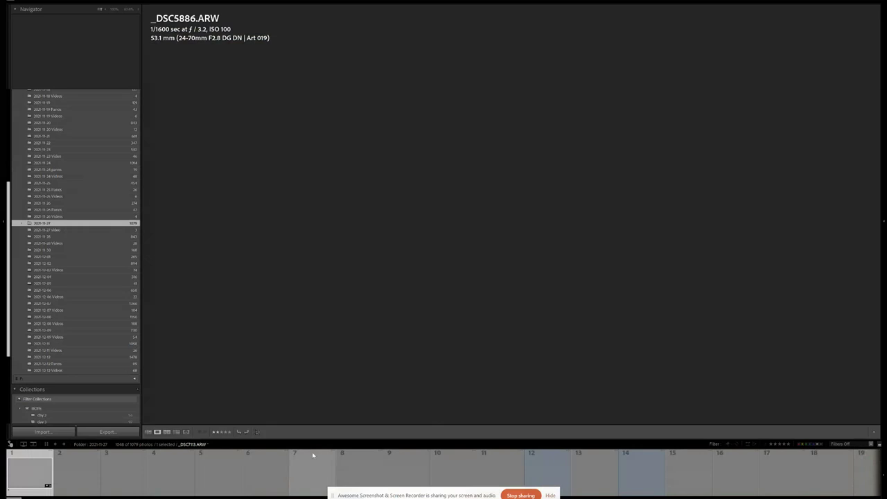
key(g)
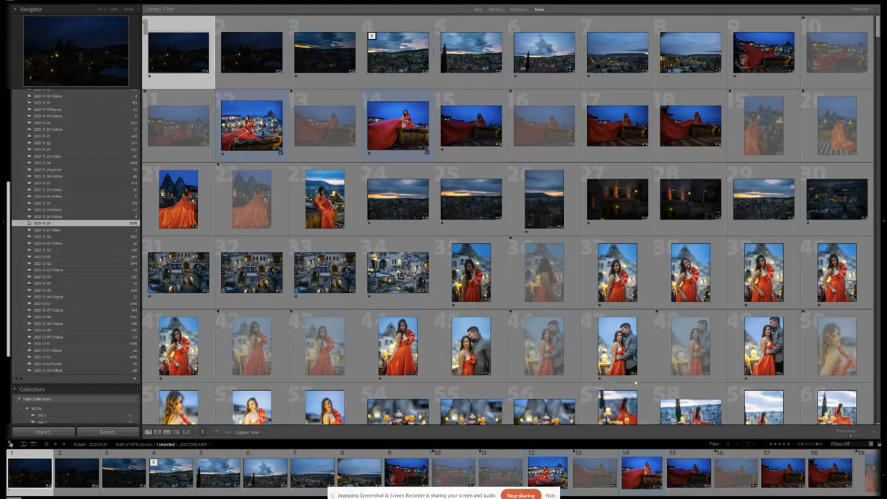
Step: Find the blue-dress shoot in the grid and view photos _DSC7213, _DSC7217 and _DSC7216 at full size
scroll(476, 346, down, 5)
scroll(477, 345, up, 1)
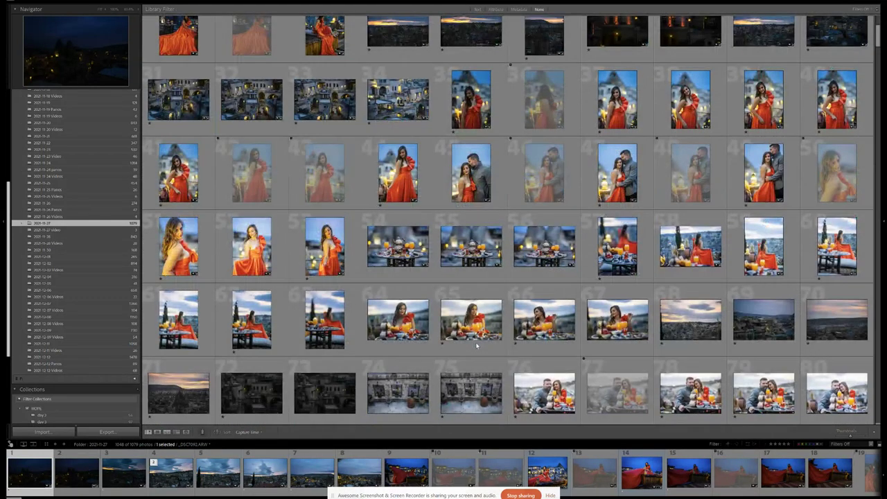
scroll(477, 346, down, 8)
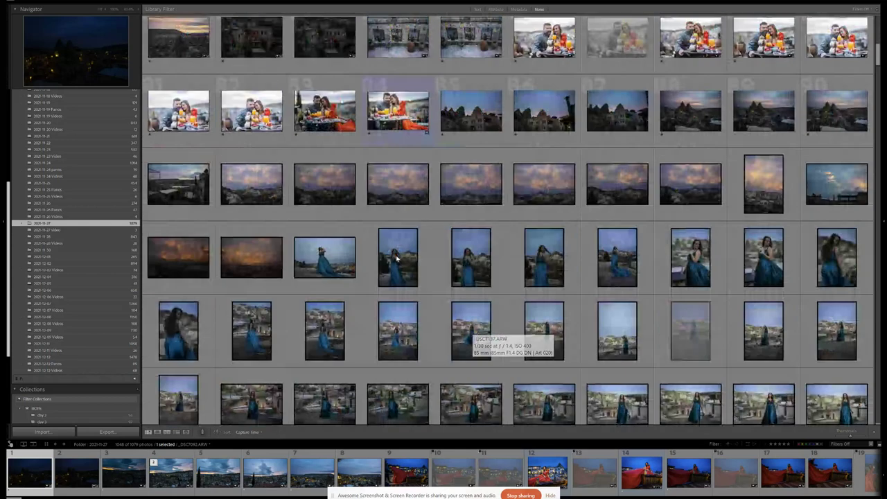
scroll(397, 258, down, 1)
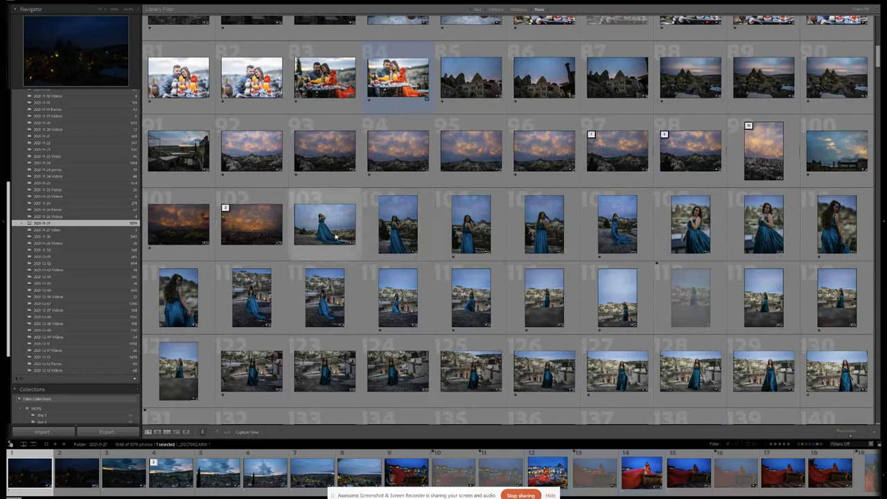
click(337, 236)
double_click(335, 238)
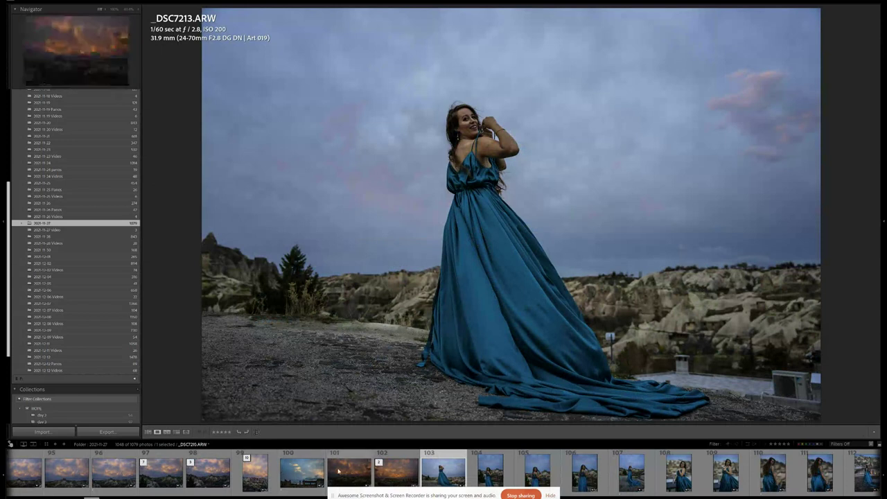
click(628, 480)
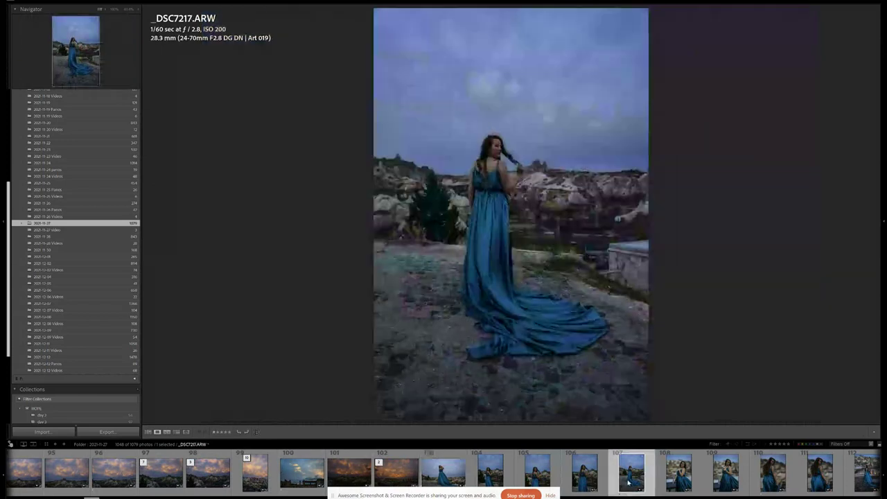
click(582, 477)
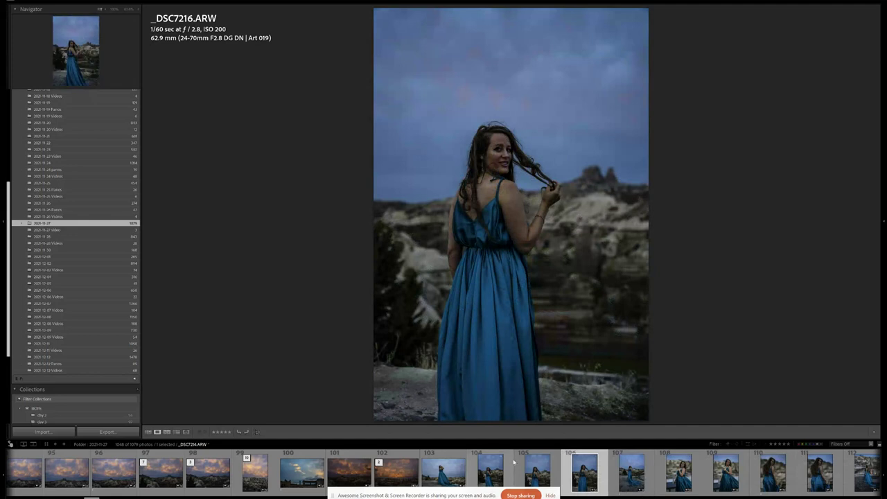
Step: View the red-dress photos of the woman holding a cat, _DSC7323, _DSC7317 and _DSC7316
scroll(489, 471, down, 3)
scroll(489, 471, down, 10)
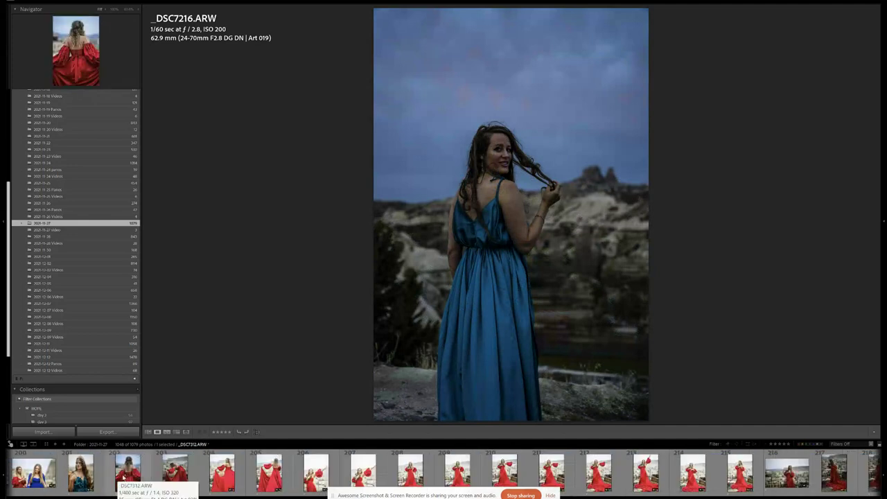
click(664, 483)
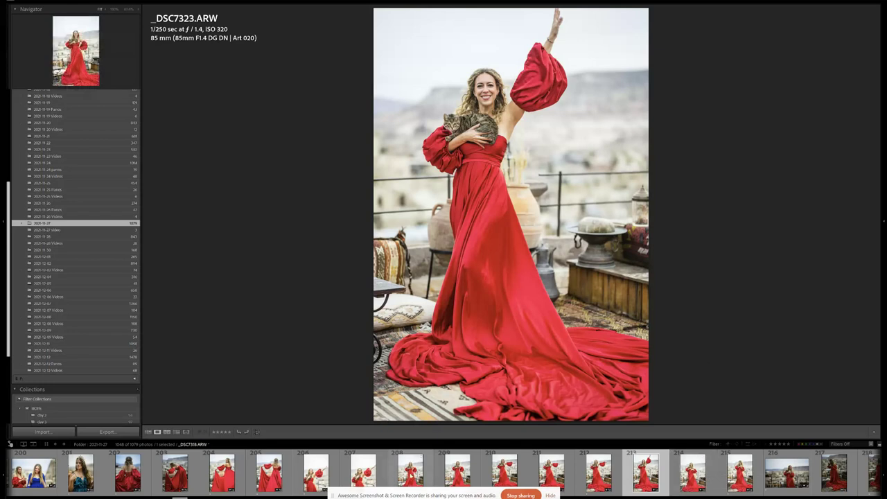
click(362, 471)
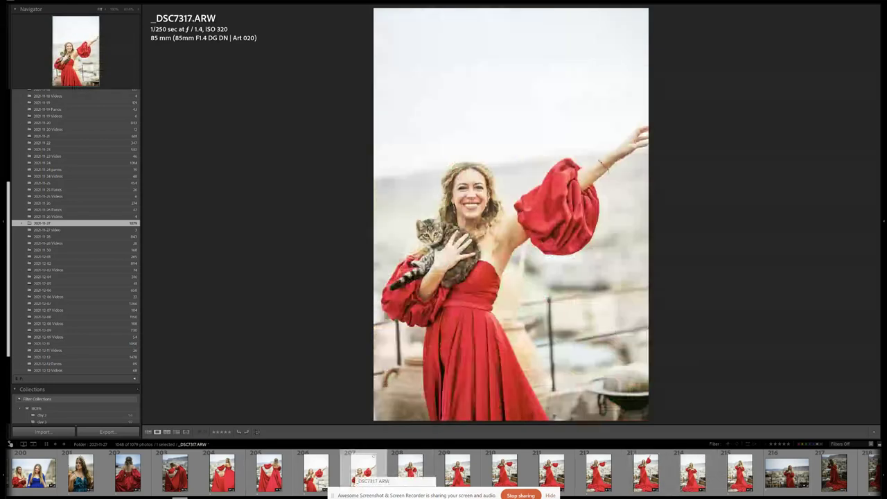
click(316, 472)
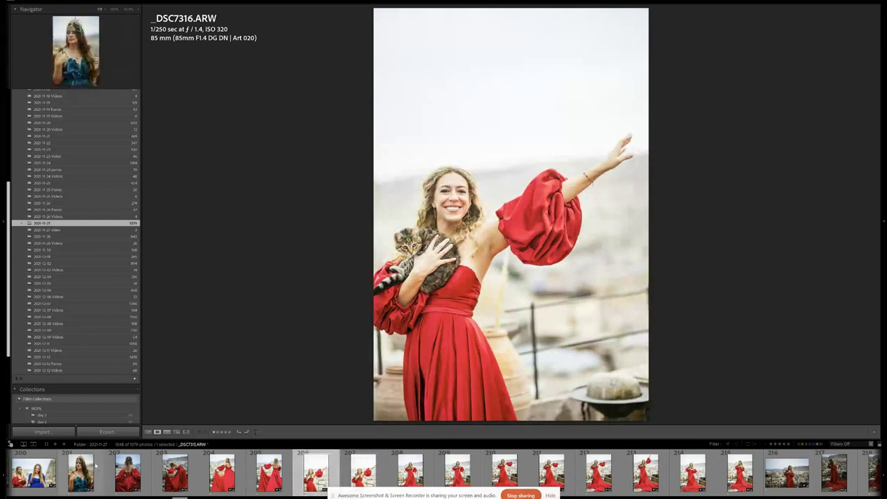
Step: View the blue-dress photos _DSC7258, _DSC7254 and _DSC7255 on the cobbled street and the crown portrait _DSC7264
scroll(160, 478, up, 10)
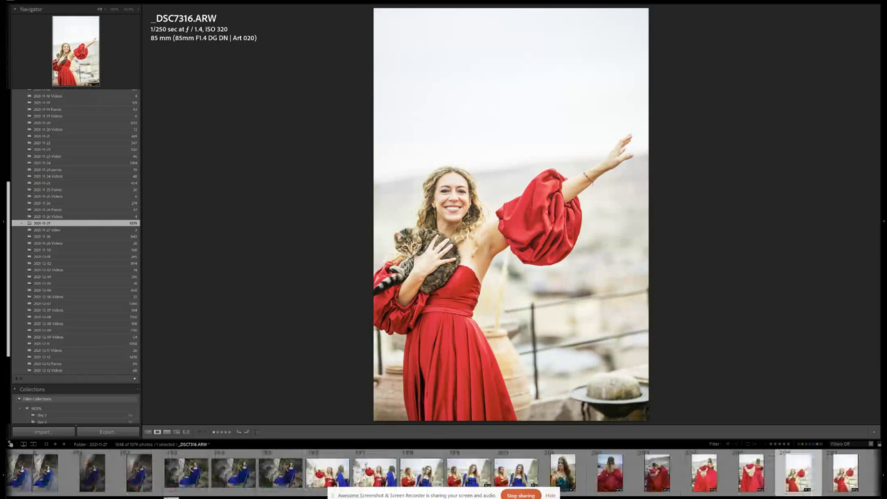
scroll(144, 478, up, 10)
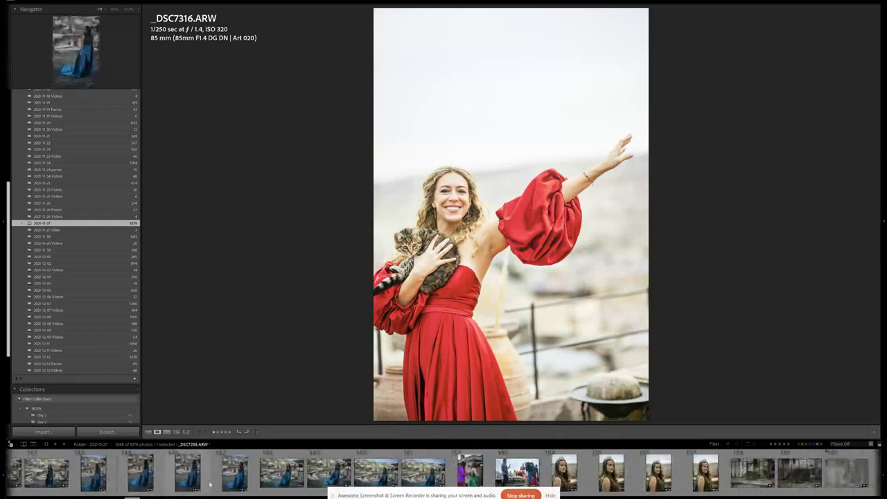
click(277, 478)
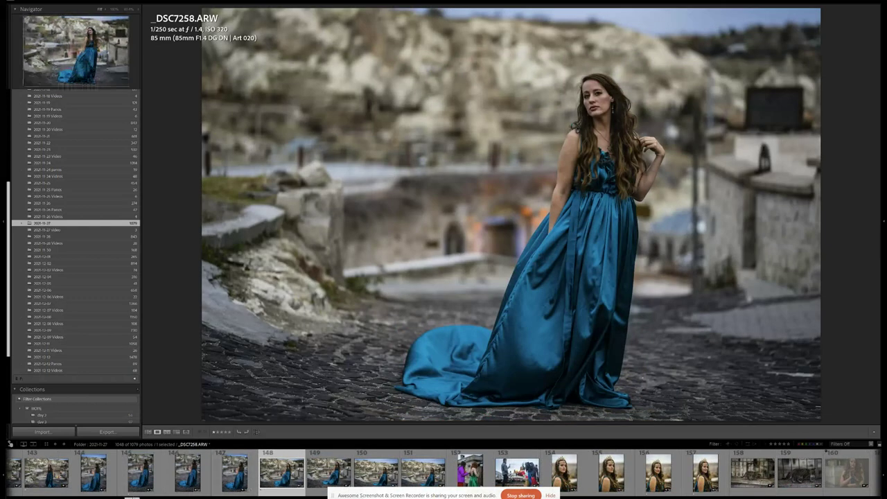
click(98, 475)
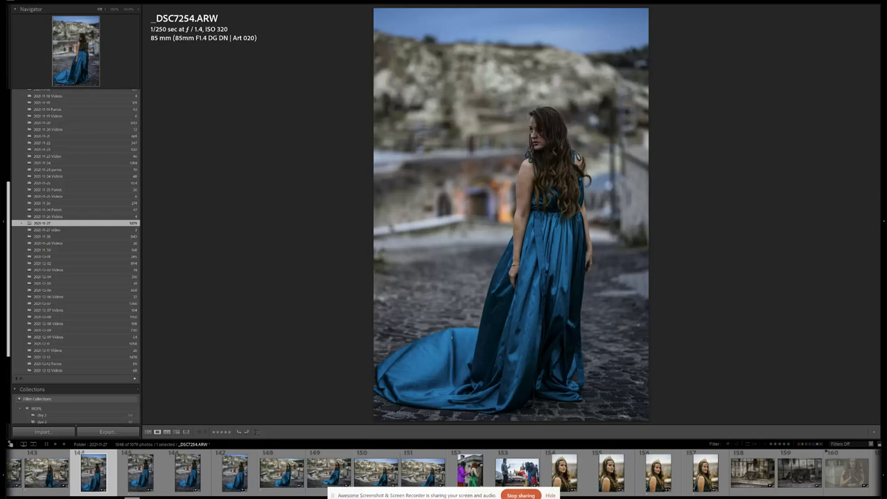
click(139, 474)
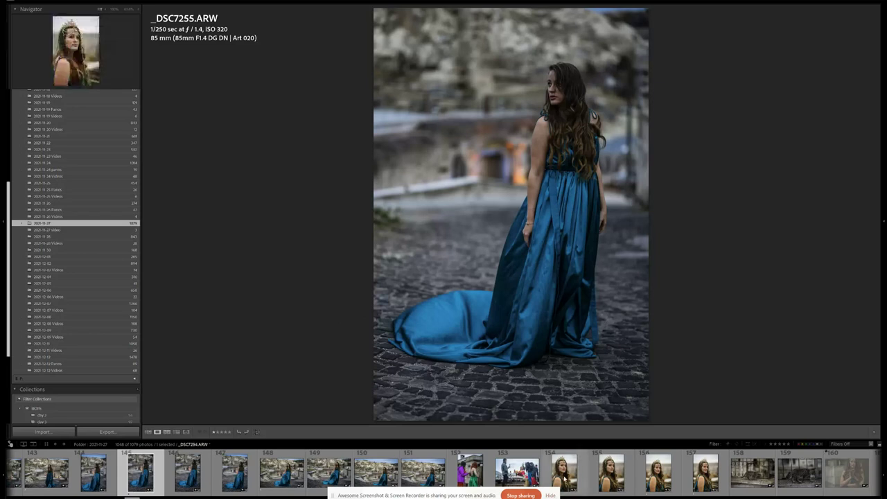
click(566, 479)
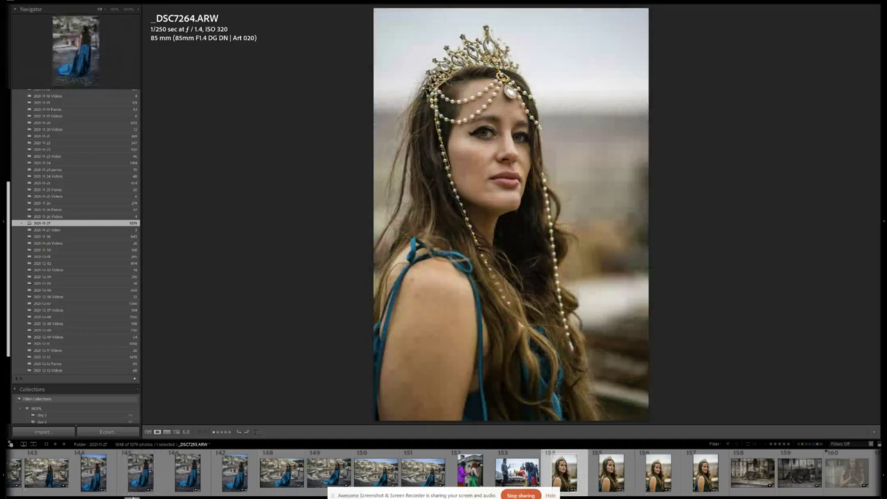
Step: Find the blue-dress photo _DSC7241 of the woman holding an apple and remove its reject flag
scroll(565, 478, down, 15)
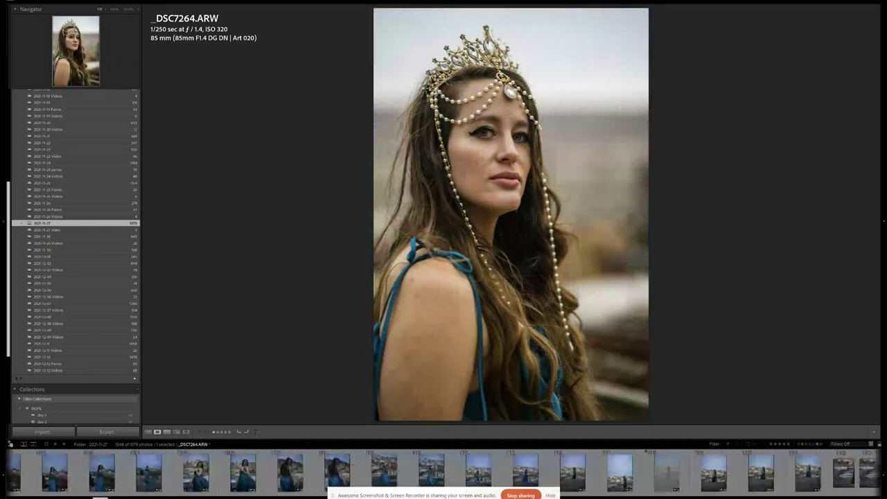
scroll(443, 472, down, 15)
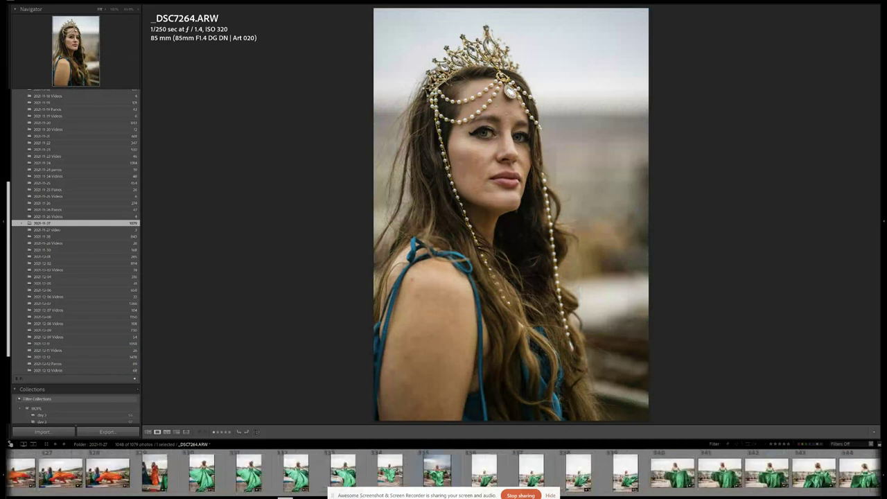
scroll(488, 477, down, 12)
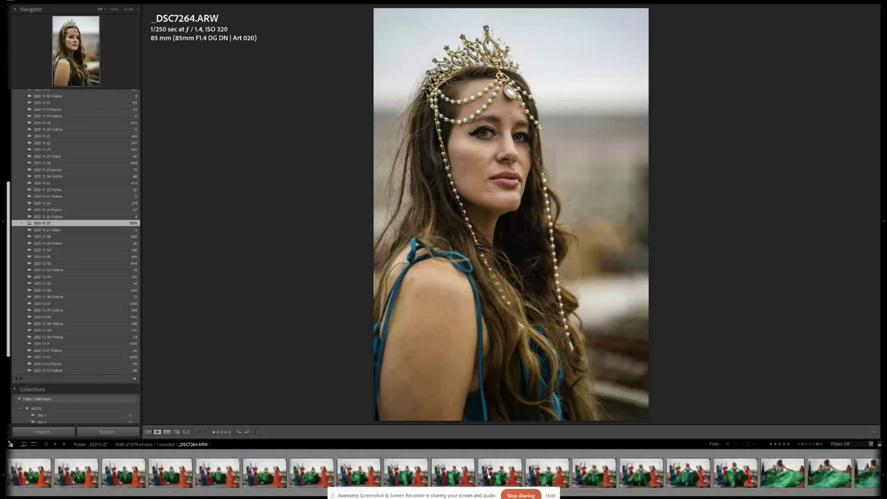
scroll(489, 477, down, 15)
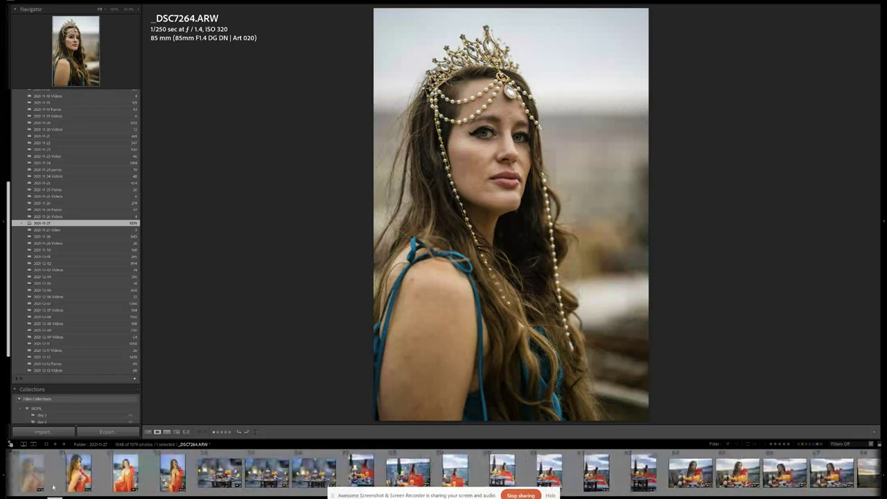
scroll(53, 478, up, 15)
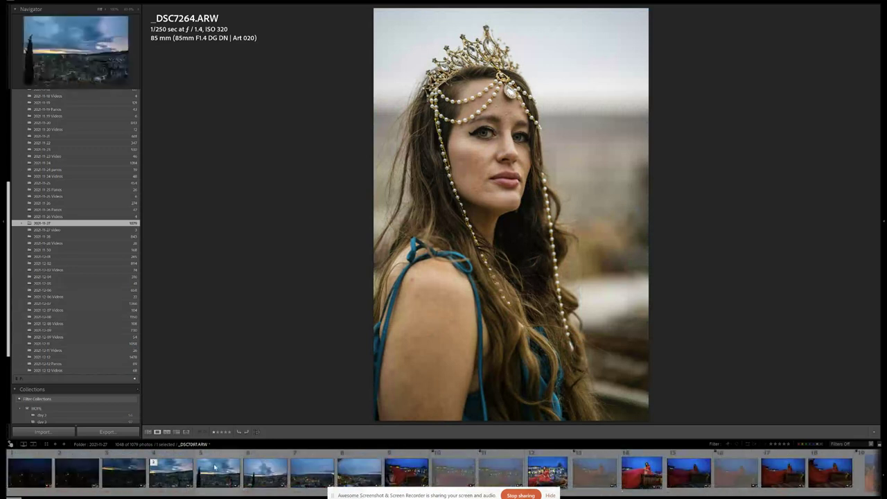
drag(14, 496, 120, 497)
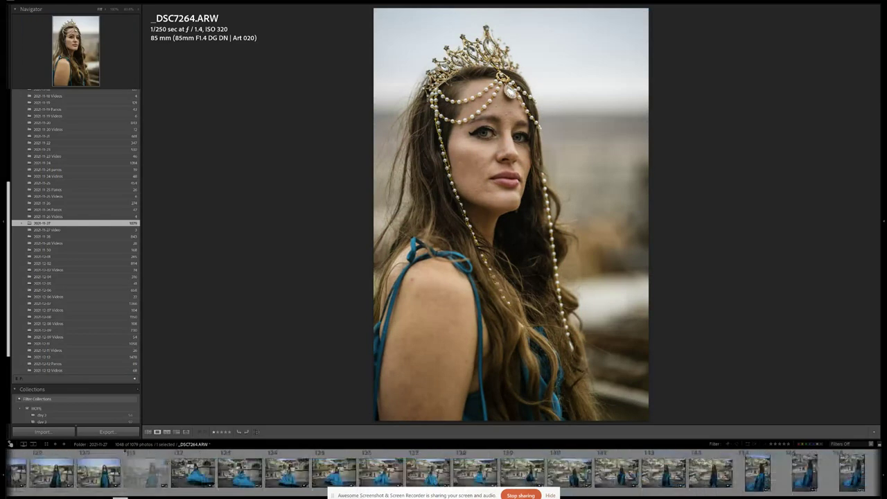
click(145, 471)
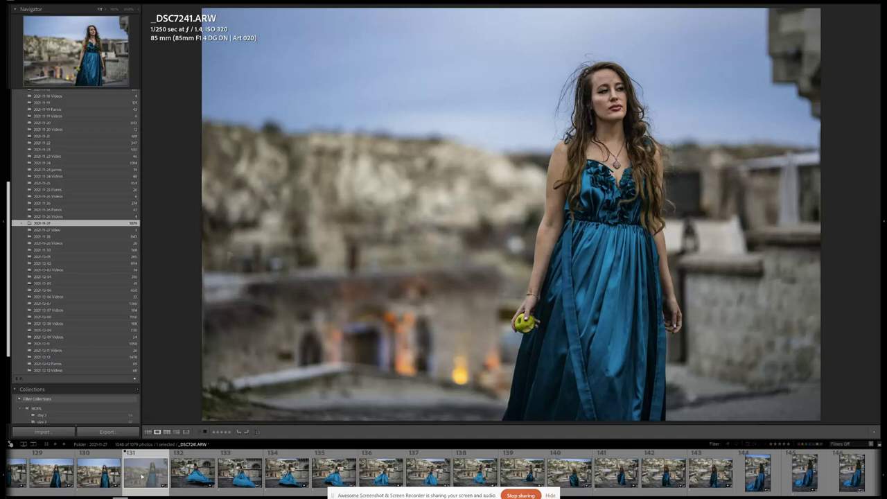
key(u)
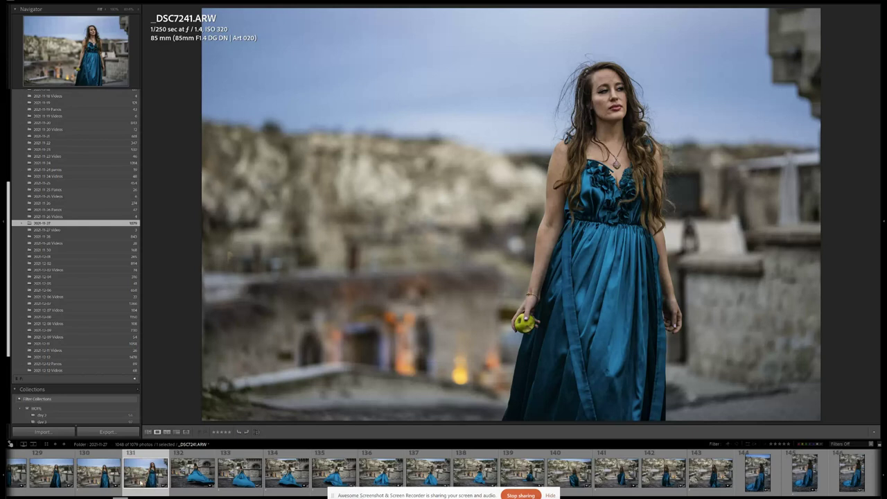
Step: View the flowing blue-dress photo _DSC7242 and compare _DSC7244 with _DSC7245
click(190, 477)
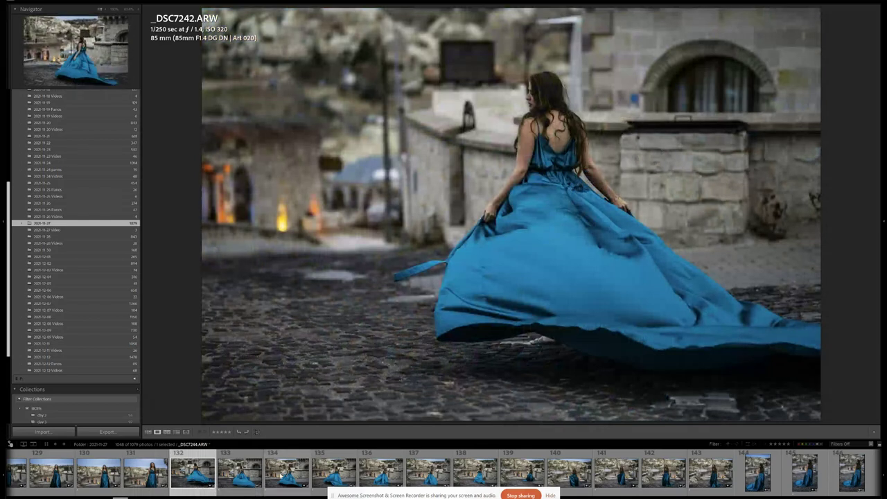
click(285, 474)
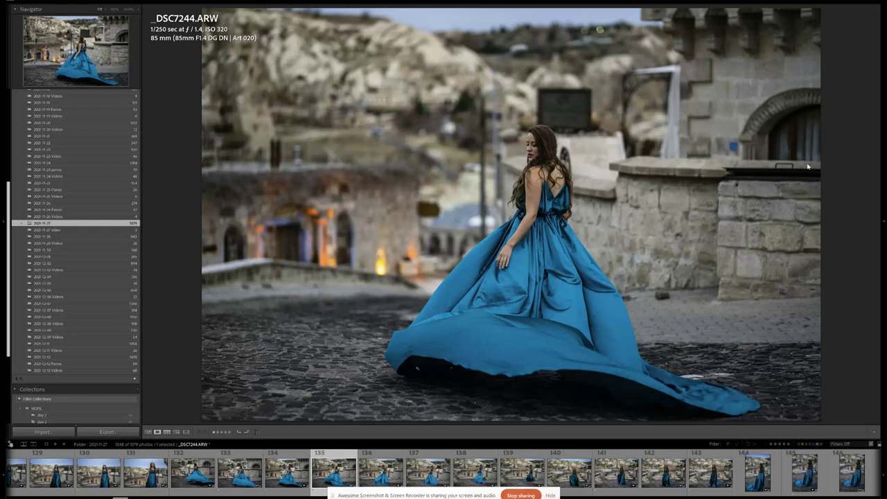
key(Right)
key(Left)
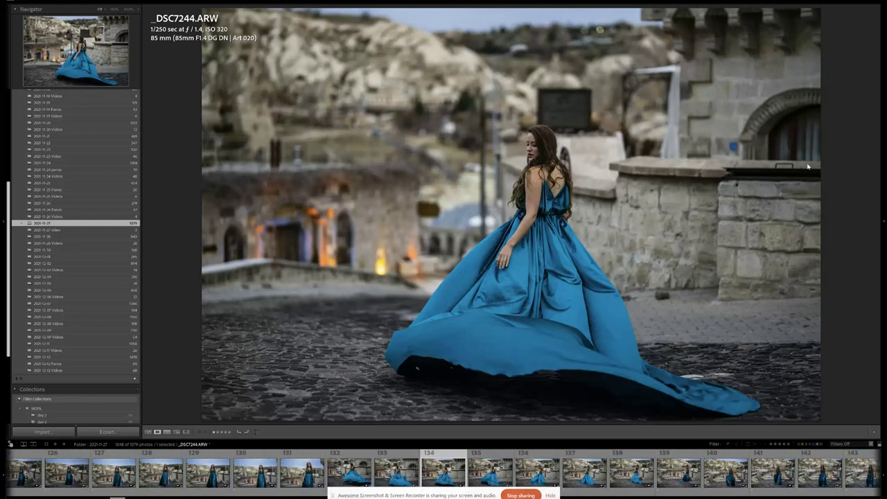
key(Right)
key(Left)
key(Right)
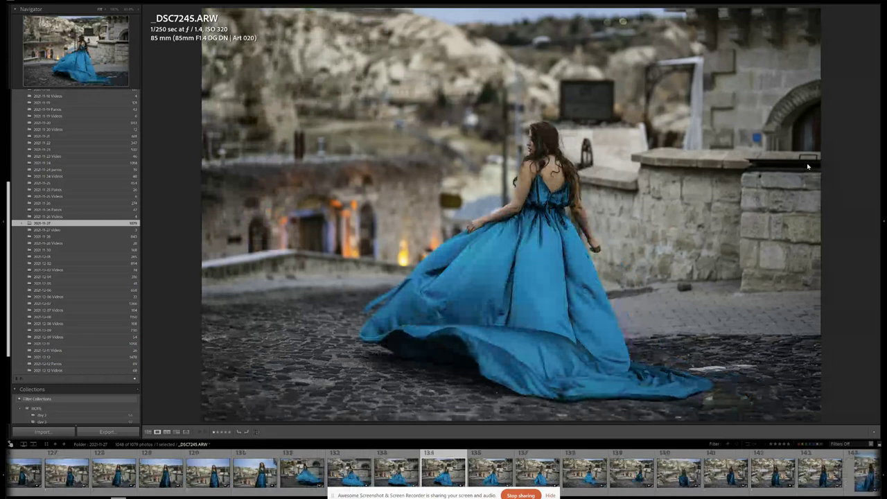
Step: Compare the neighbouring back-view shots of the flowing blue dress through _DSC7246 and _DSC7247
key(Left)
key(Right)
key(Left)
key(Left)
key(Right)
key(Right)
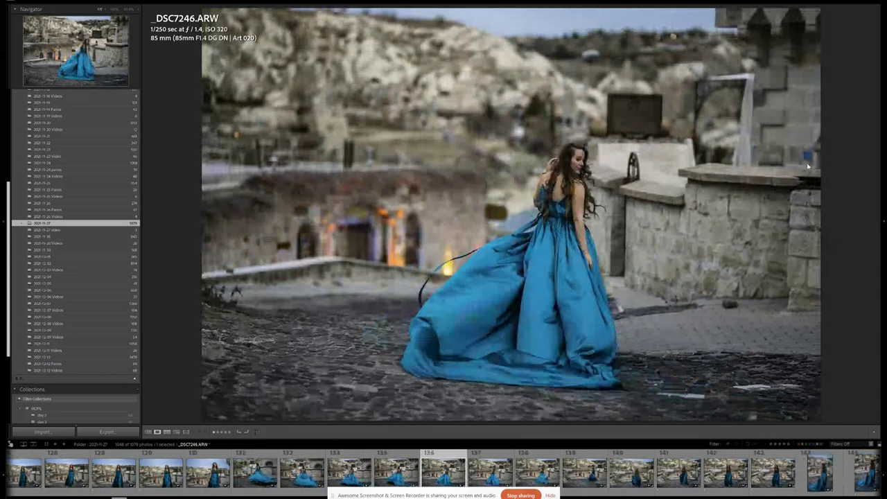
key(Right)
key(Right)
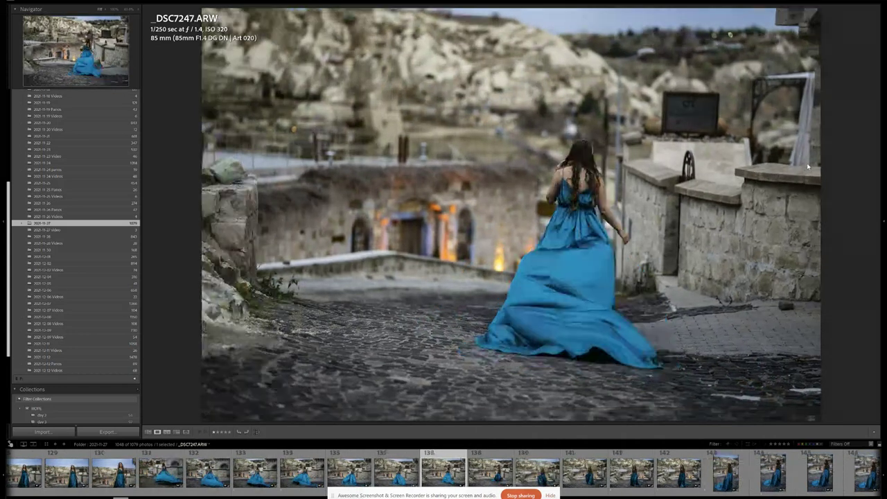
Step: Go through the following cobbled-street shots of the woman facing the camera, up to _DSC7254
key(Right)
key(Right)
key(Right)
key(Right)
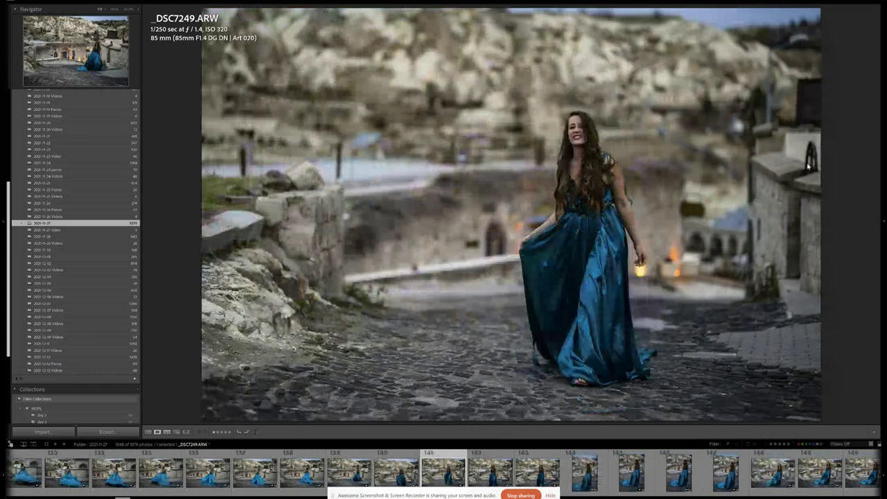
key(Right)
key(Right)
key(Right)
key(Right)
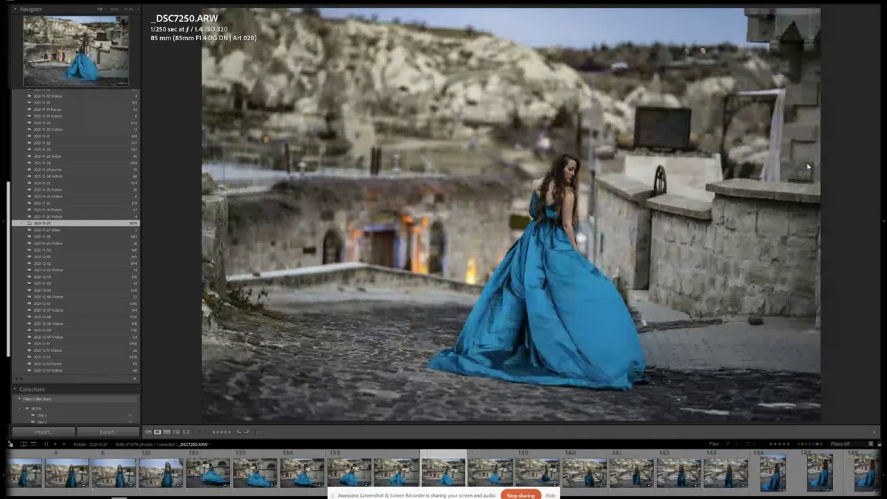
key(Right)
key(Right)
key(Right)
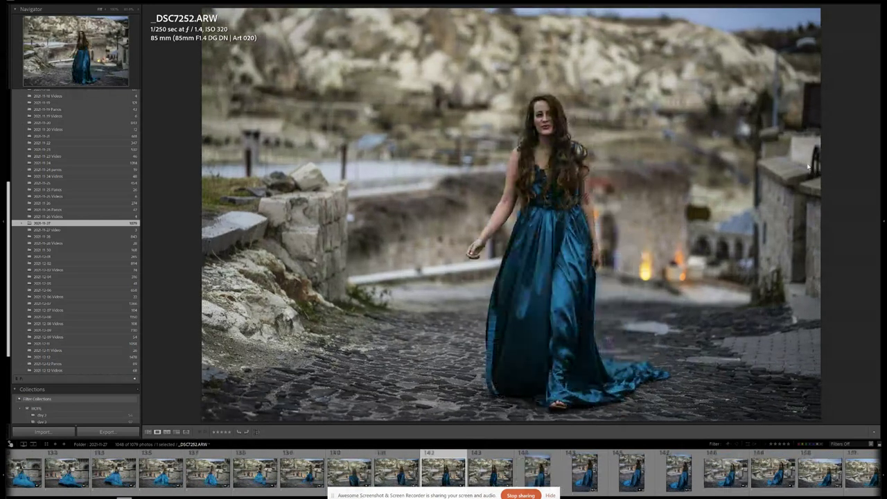
Step: Return through the blue-dress series to _DSC7248 and view the smiling pose in _DSC7250
key(Left)
key(Left)
key(Left)
key(Left)
key(Left)
key(Left)
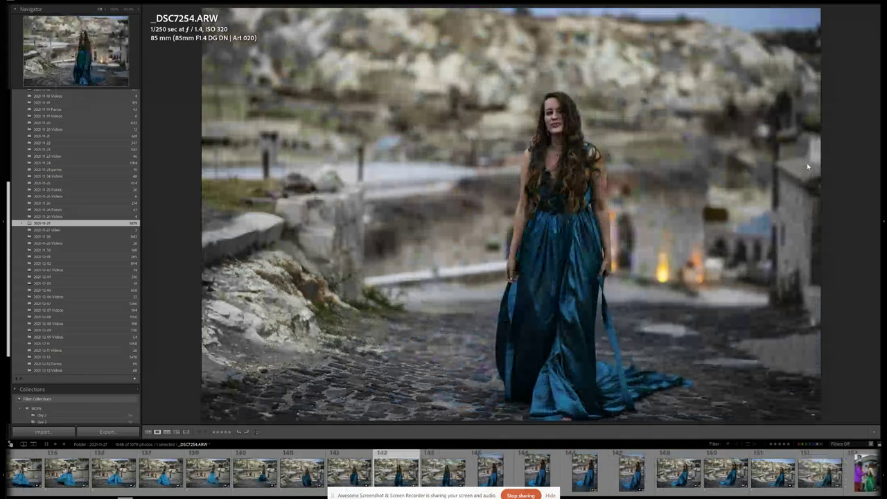
key(Left)
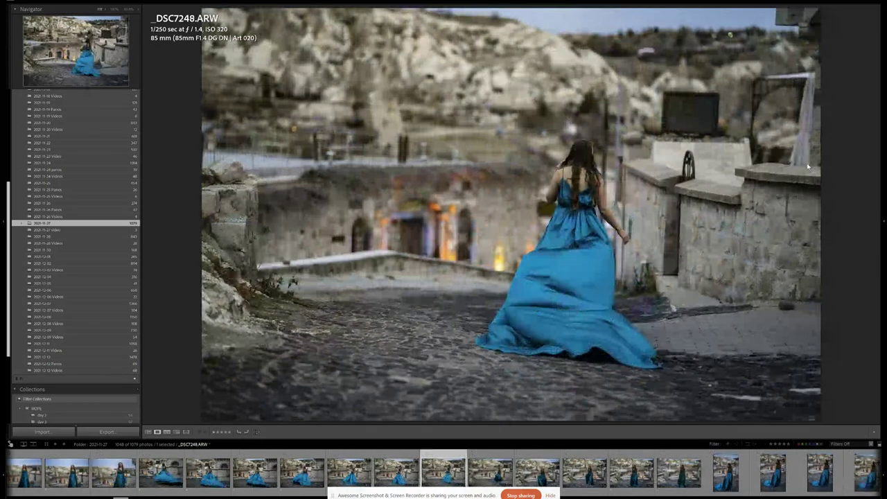
key(Right)
key(Right)
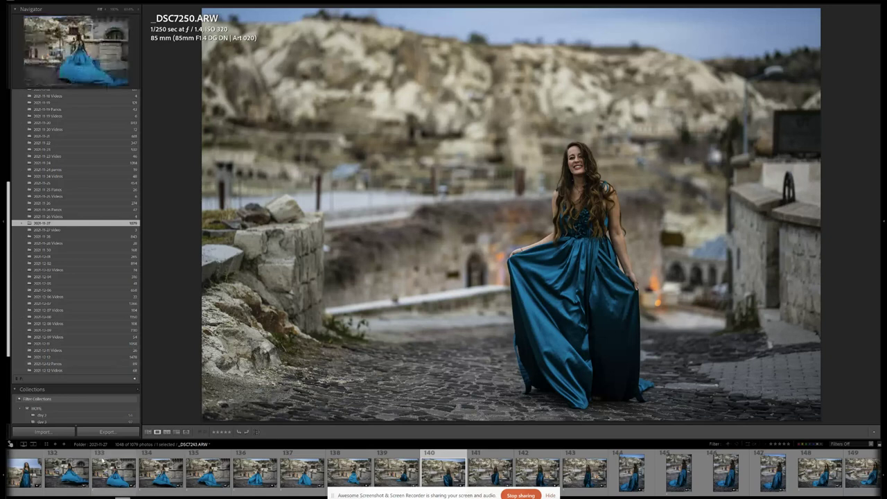
Step: View the group photo with the billowing red dress, _DSC7838, and the crowned woman with the dog, _DSC7960
scroll(444, 472, down, 20)
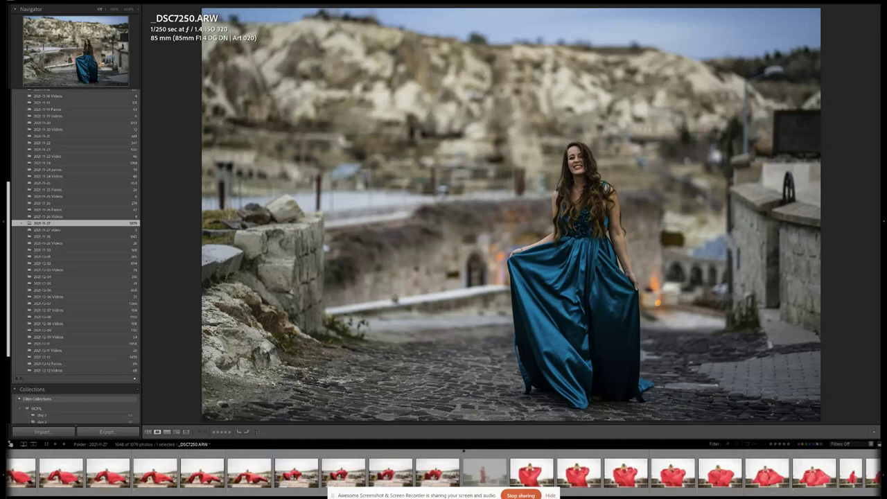
scroll(591, 478, down, 10)
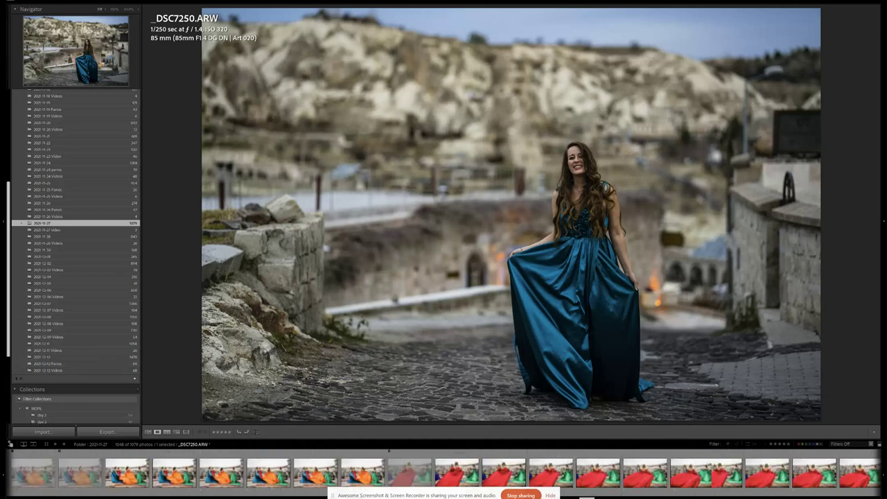
click(591, 477)
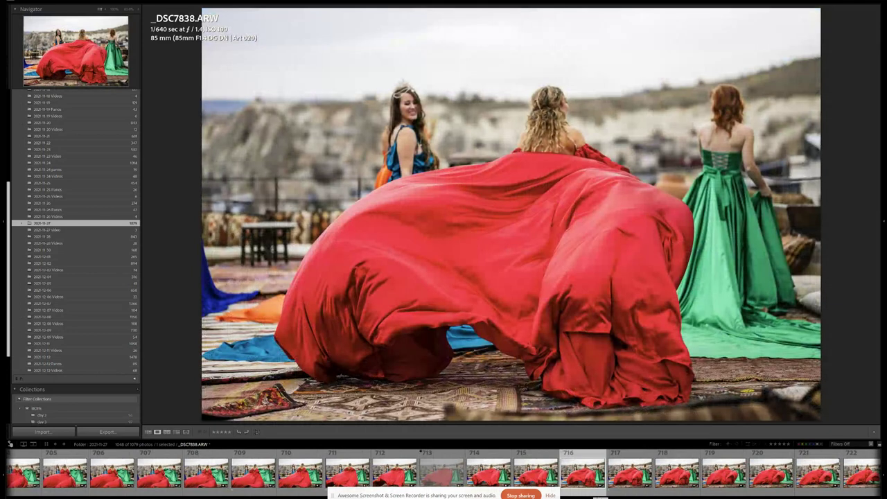
scroll(728, 478, down, 10)
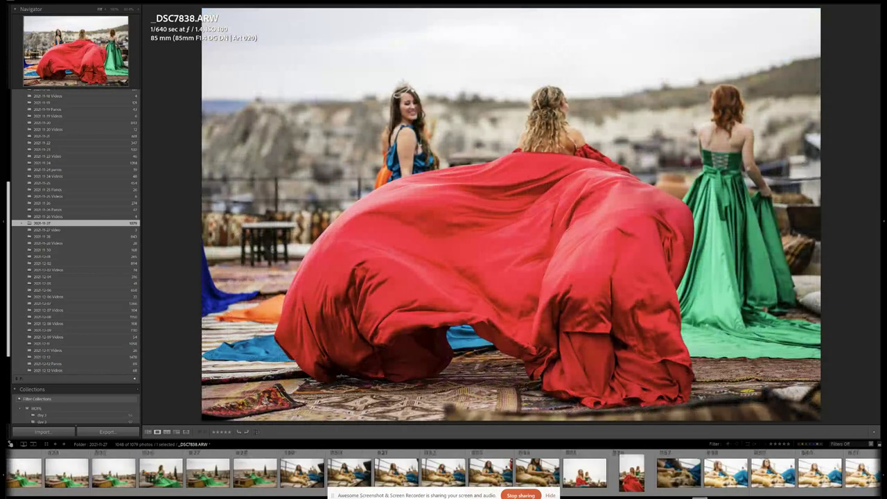
click(728, 488)
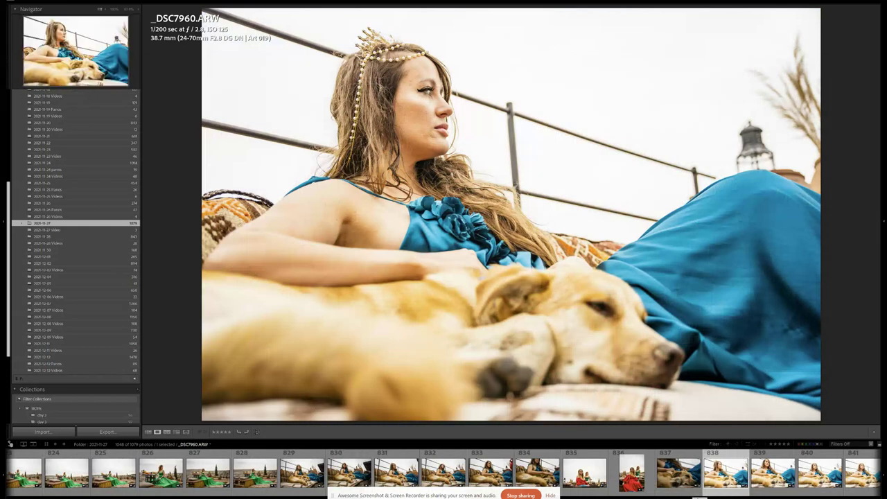
Step: Find the street photos of the walking cat and flag _DSC7974 and _DSC7973 as rejected
scroll(728, 473, down, 3)
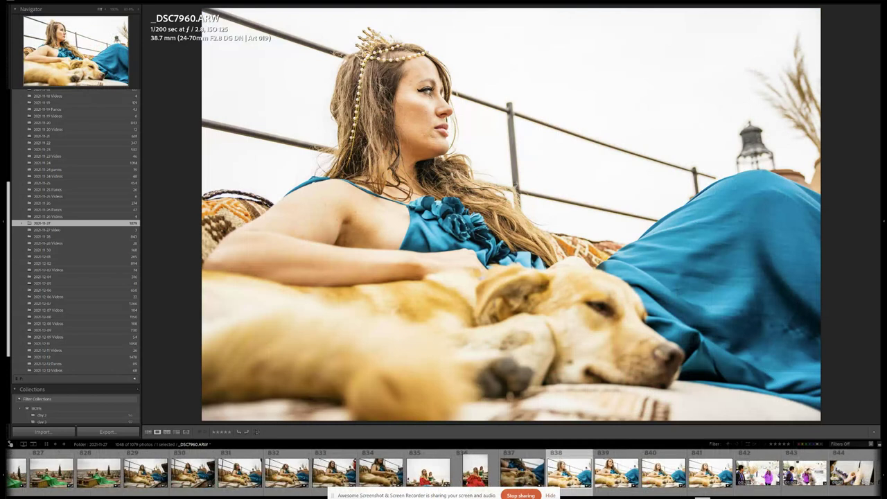
scroll(600, 476, down, 10)
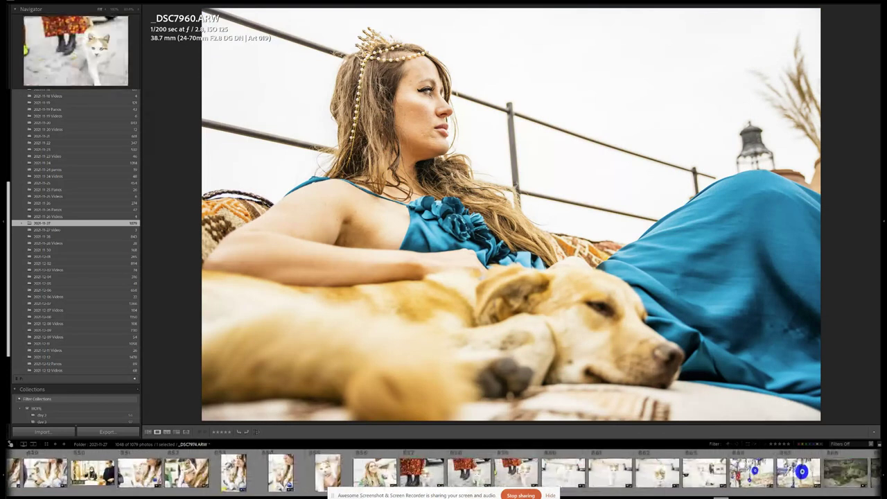
click(519, 471)
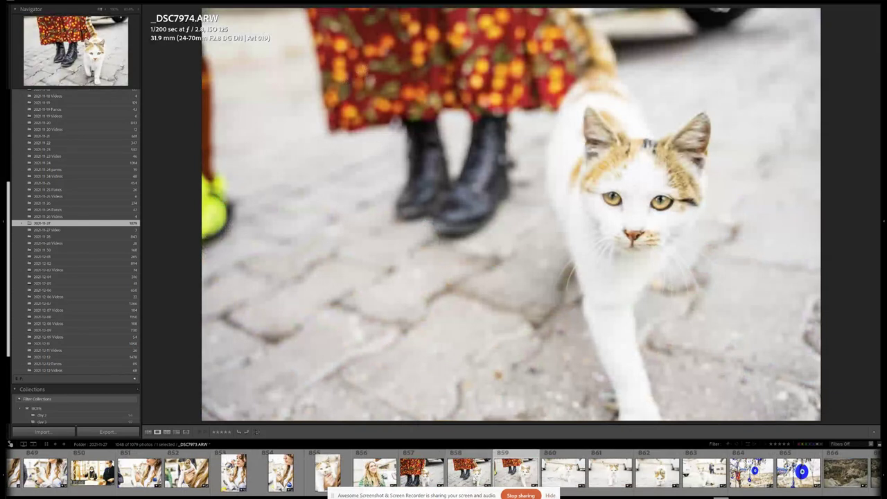
key(x)
click(474, 478)
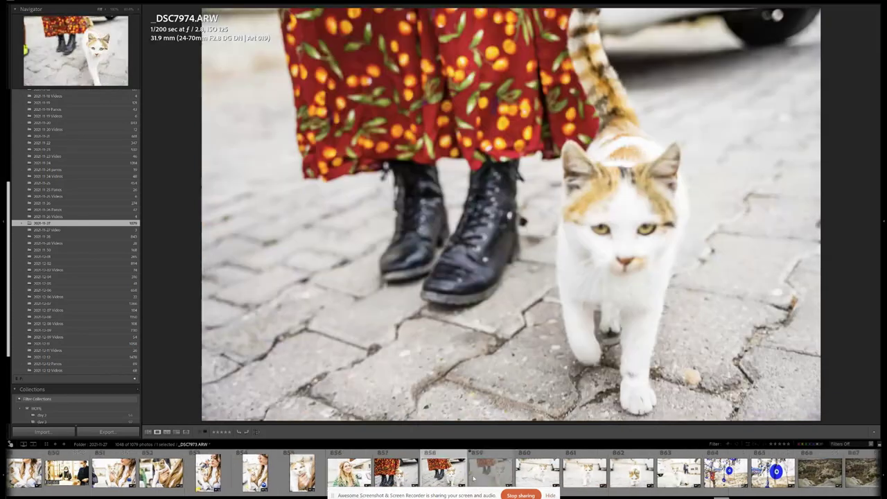
key(Right)
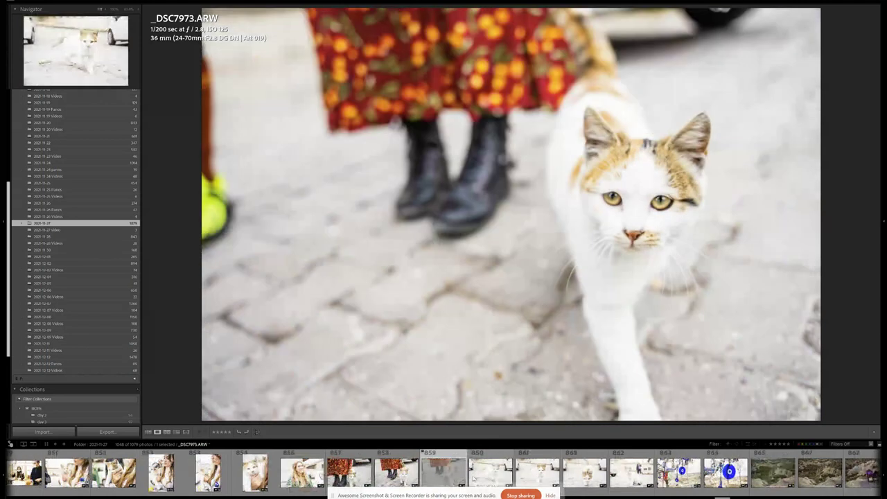
key(Left)
key(x)
key(Left)
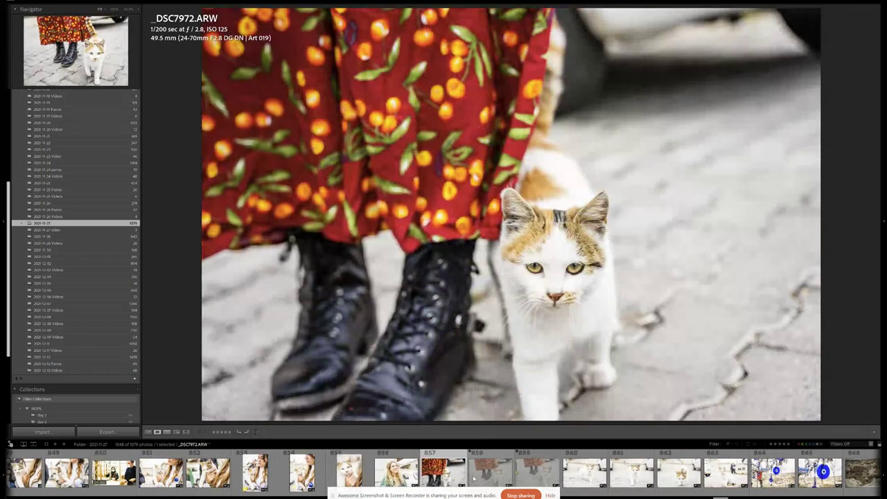
Step: Recheck the neighbouring cat shots and flag _DSC7975 as rejected
key(Left)
key(Right)
key(Right)
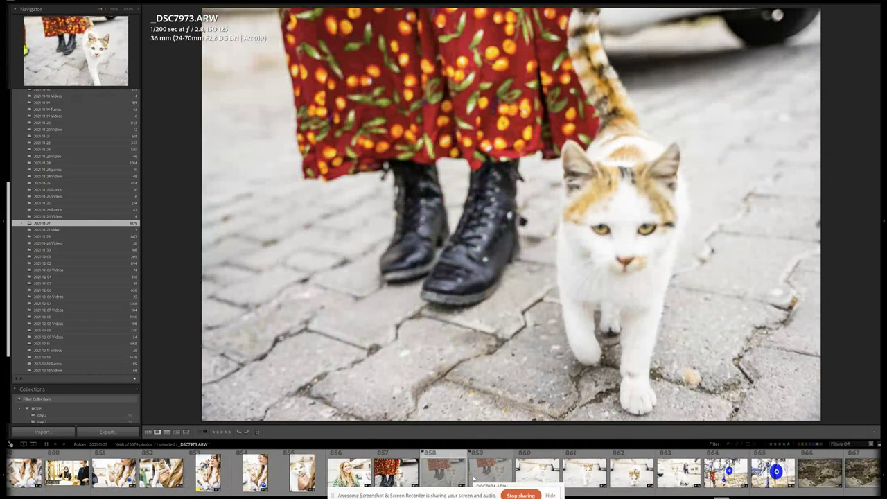
key(Right)
key(Right)
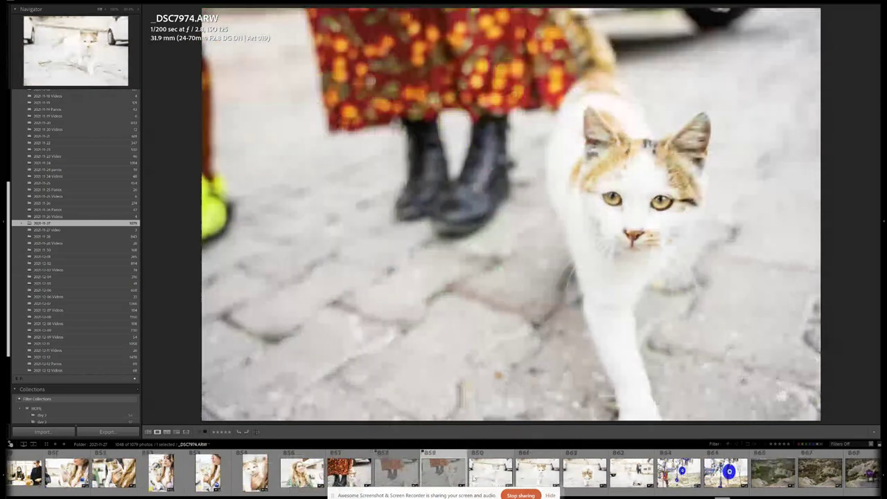
key(x)
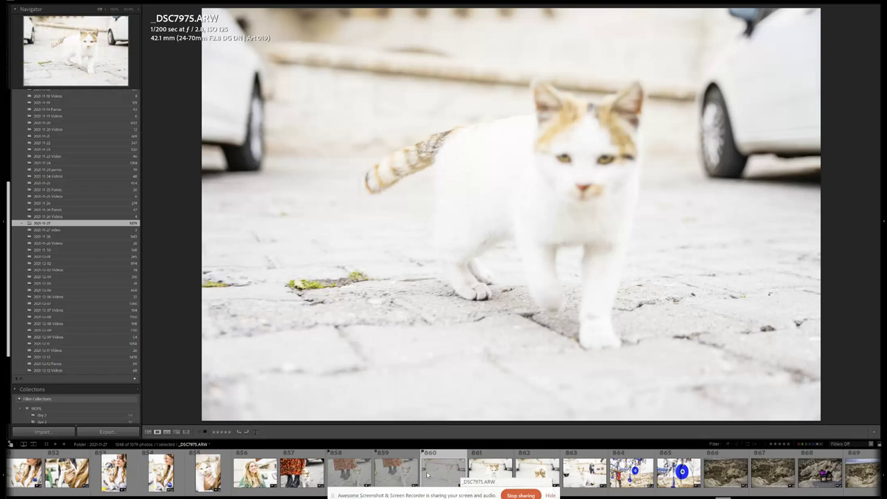
key(Right)
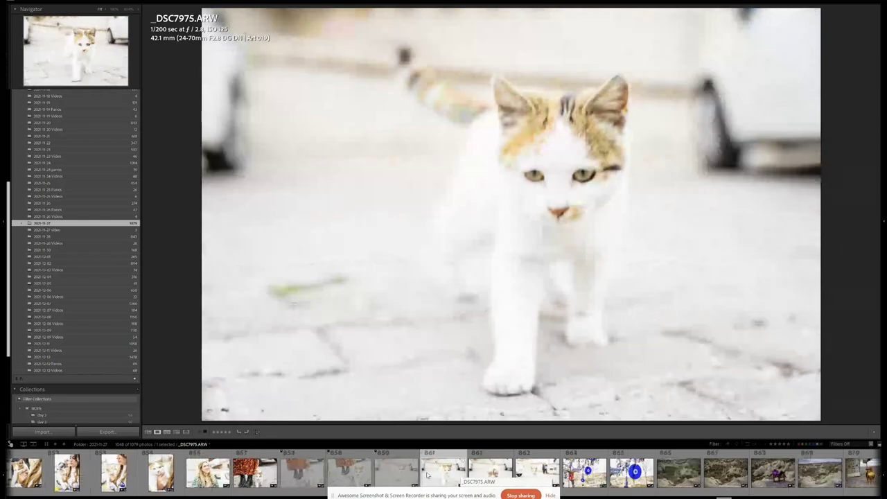
Step: Flag the cat close-up _DSC7976 as rejected and view the neighbouring cat shots _DSC7977 and _DSC7978
key(x)
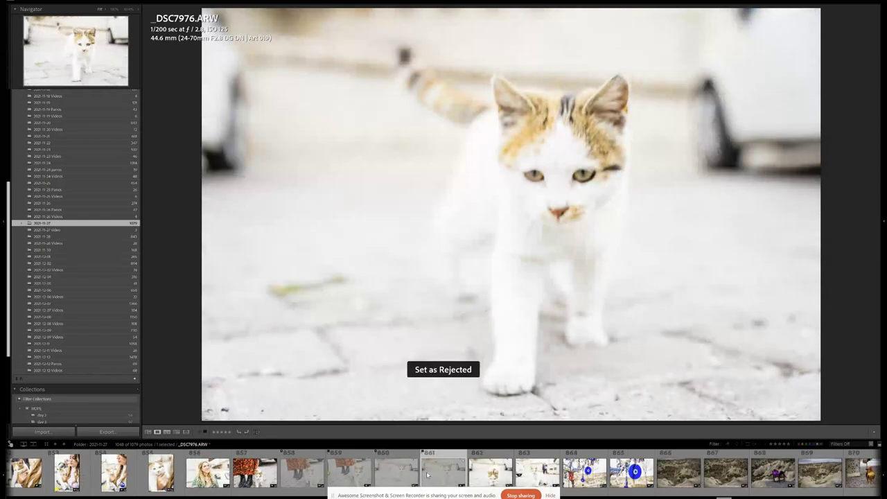
key(Right)
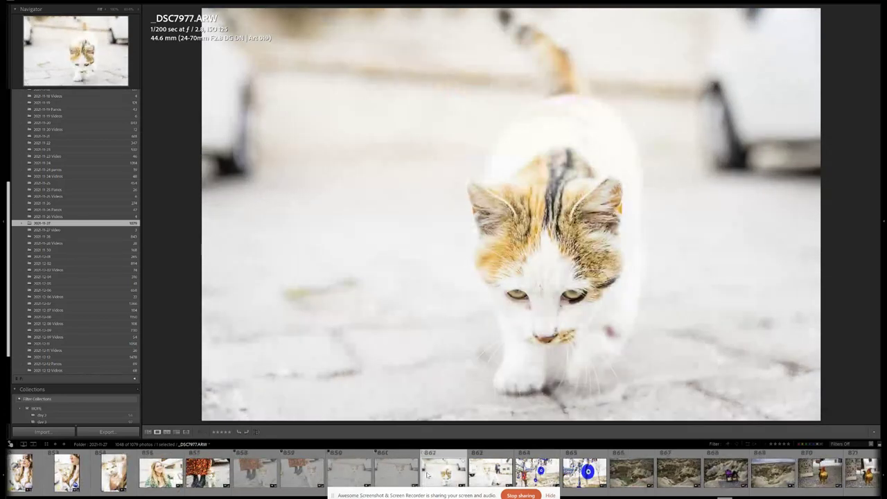
key(Right)
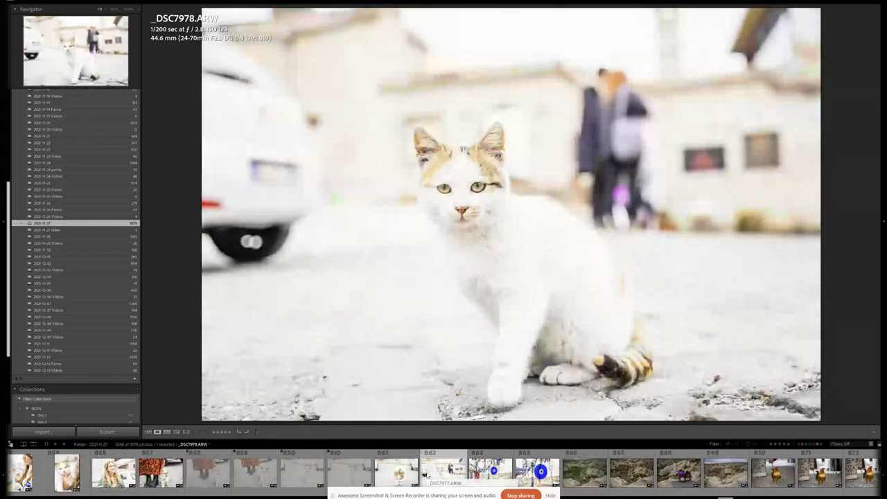
key(Right)
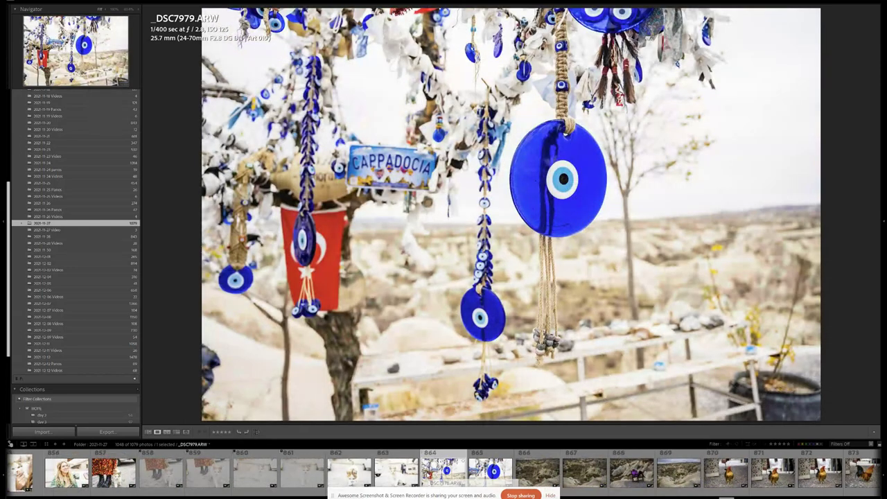
key(Left)
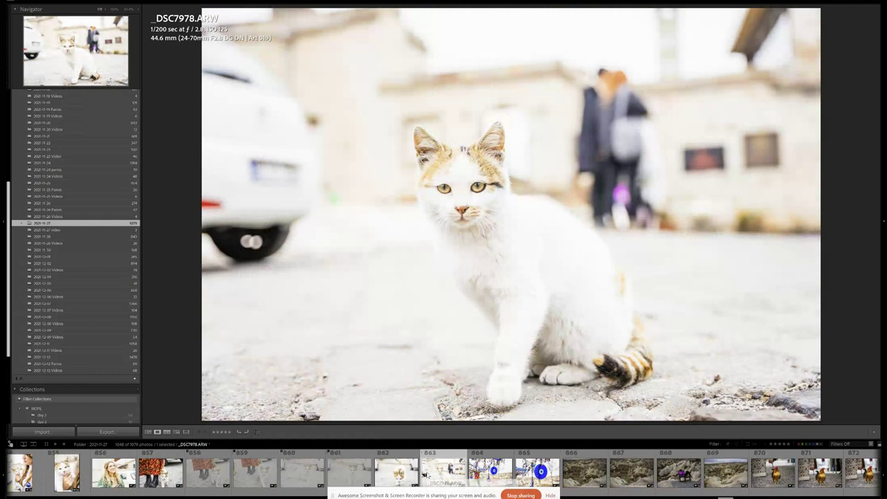
Step: Compare the wide evil-eye tree photo _DSC7979 with the closer framing in _DSC7980
key(Right)
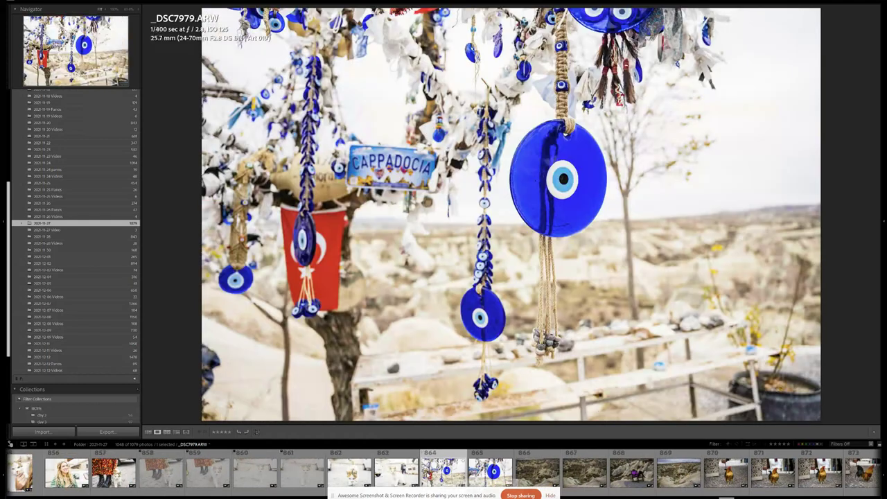
key(Right)
key(Left)
key(Right)
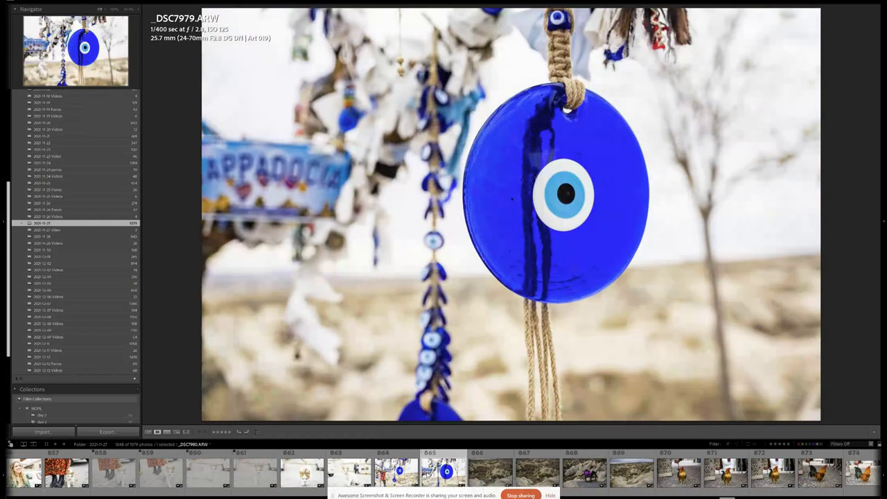
key(Left)
key(Right)
key(Right)
key(Right)
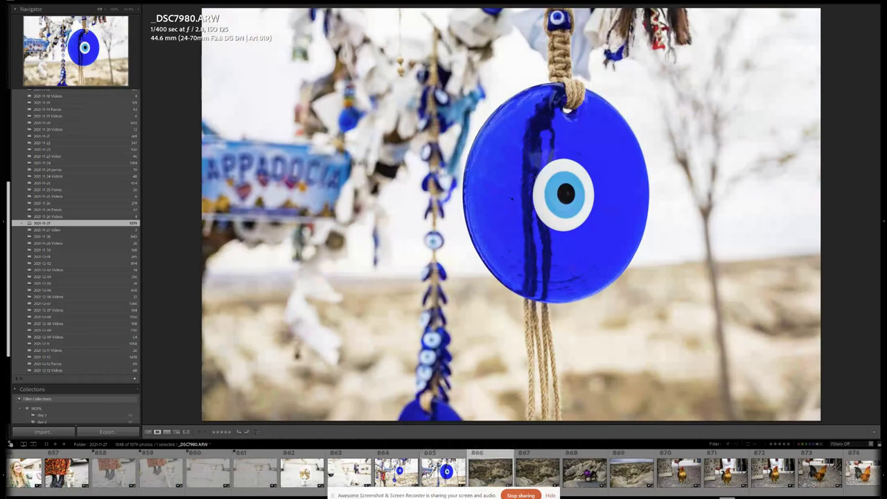
Step: Go past the chair portrait _DSC7982 to the rooster series and flag _DSC7988 as rejected
key(Right)
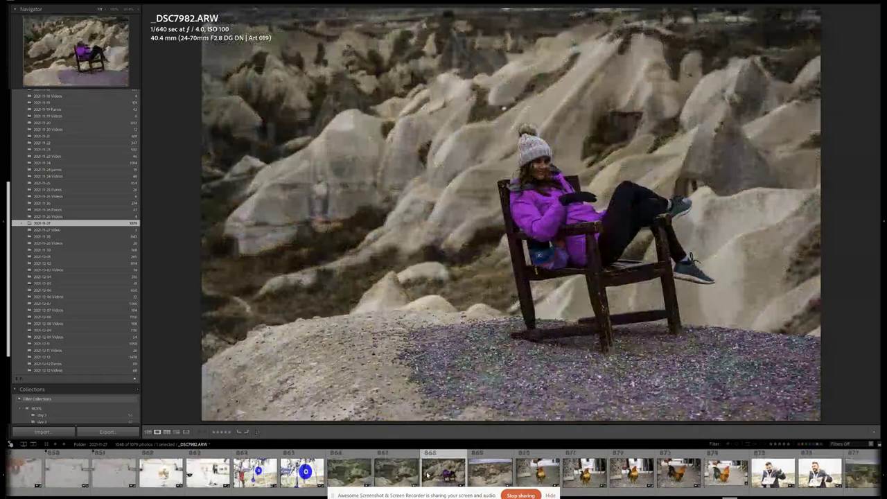
key(Right)
key(Right)
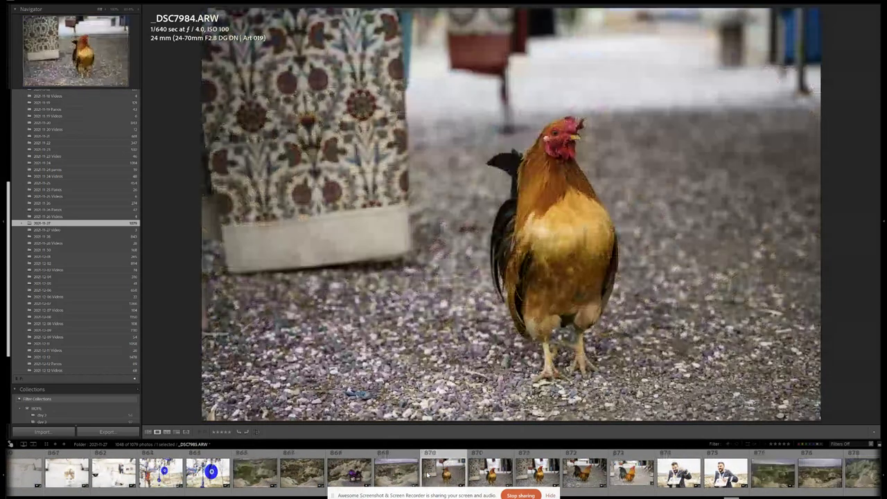
key(Right)
key(Right)
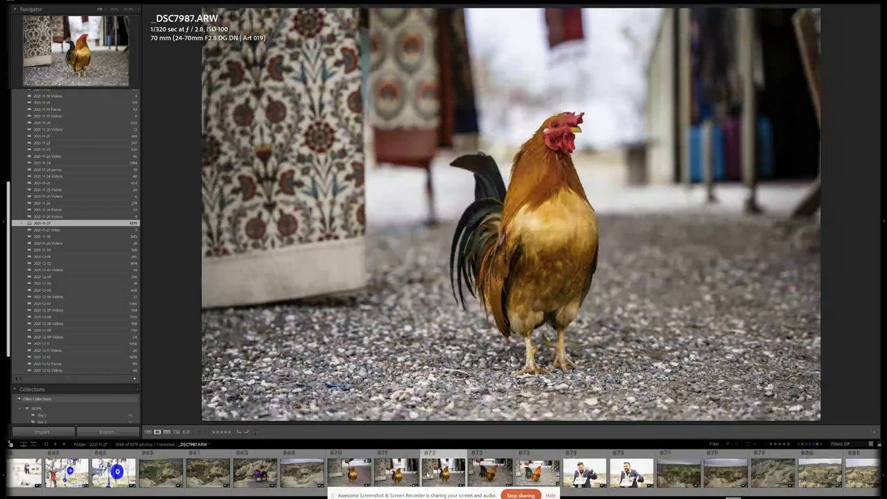
key(Right)
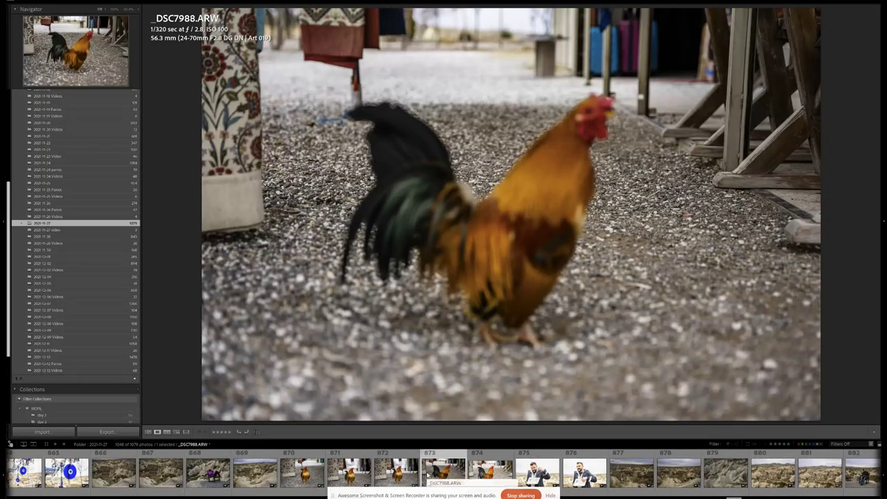
key(x)
key(Right)
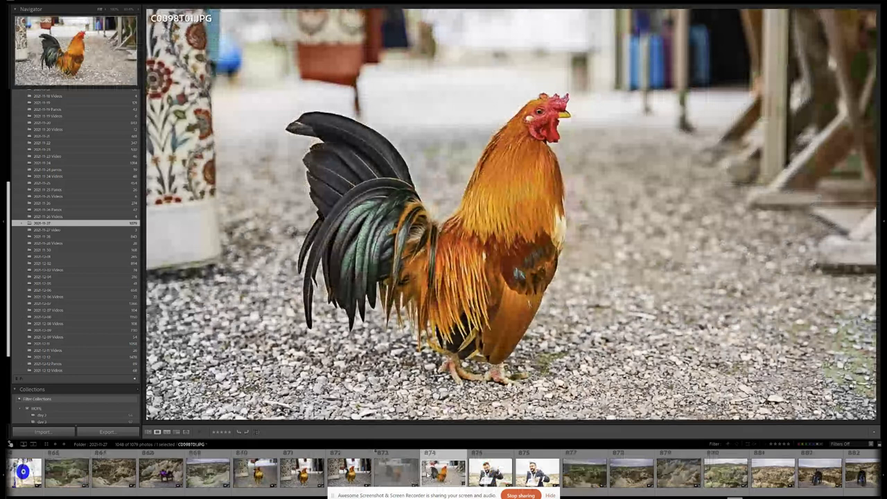
Step: View the guide holding the map in _DSC7990 and the valley landscape _DSC7993
key(Right)
key(Right)
key(Right)
key(Right)
key(Right)
key(Right)
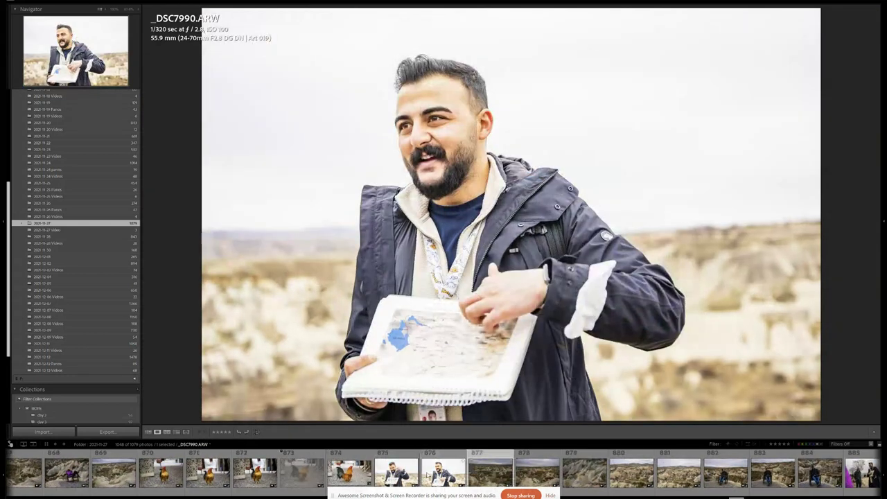
key(Right)
key(Right)
key(Right)
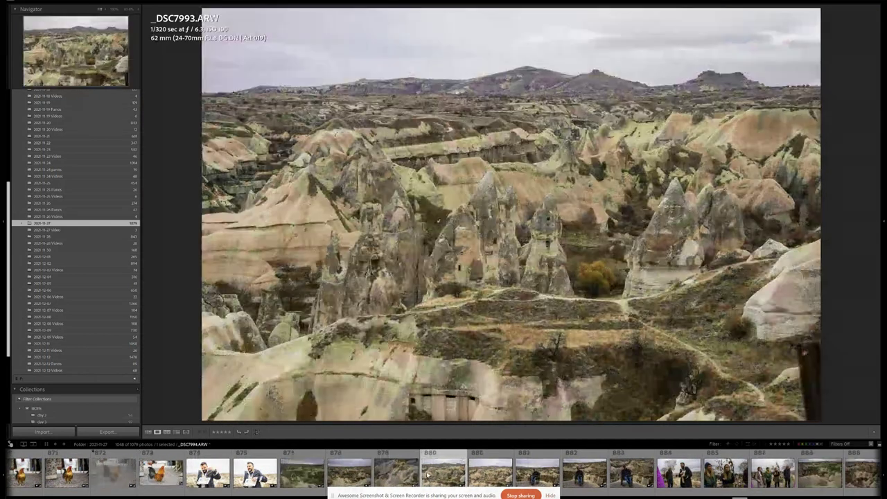
Step: View the man seated in the wooden chair, _DSC7997, and the guide explaining in _DSC7999
key(Right)
key(Right)
key(Right)
key(Right)
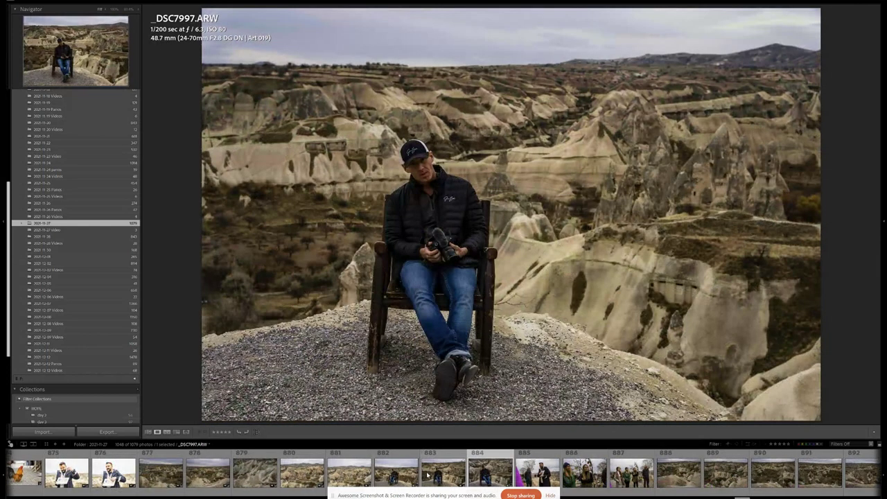
key(Left)
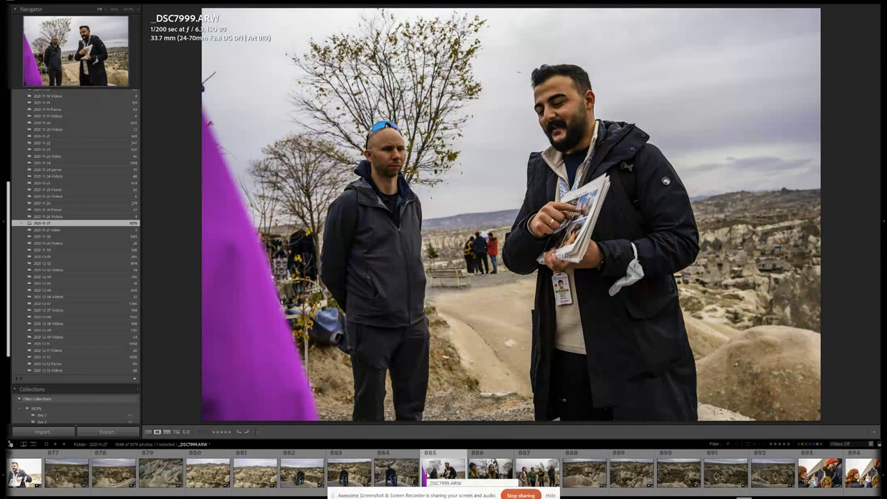
key(Right)
key(Right)
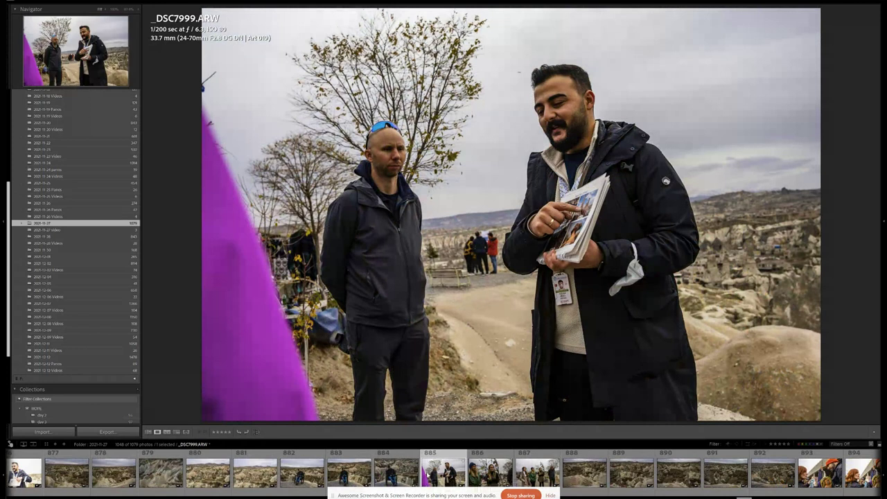
Step: View the valley landscapes from _DSC8003 through _DSC8006
key(Right)
key(Right)
key(Right)
key(Right)
key(Right)
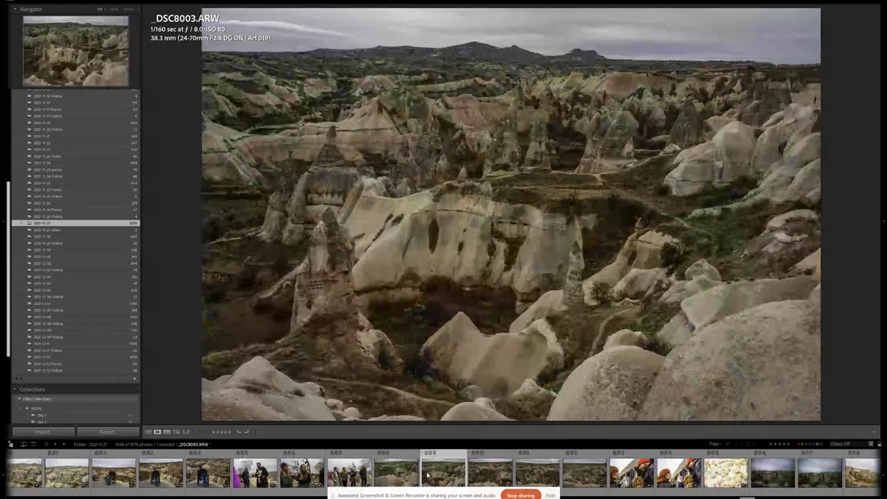
key(Right)
key(Right)
key(Right)
key(Right)
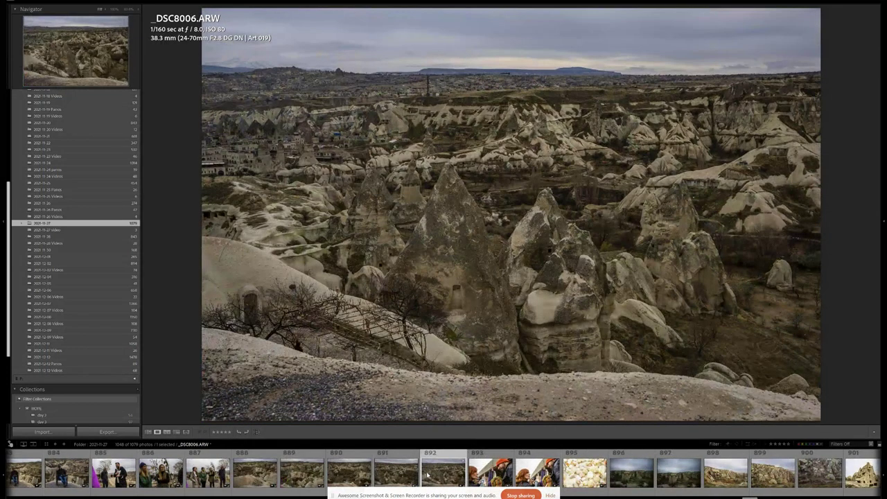
Step: Flag the scarf-stall photo _DSC8008 and the stone-fruit still life _DSC8009 as rejected
key(Right)
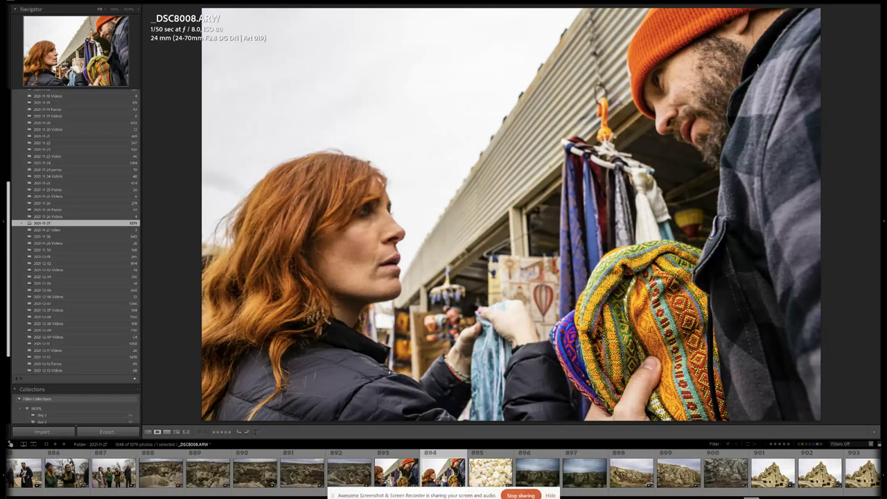
key(x)
key(Right)
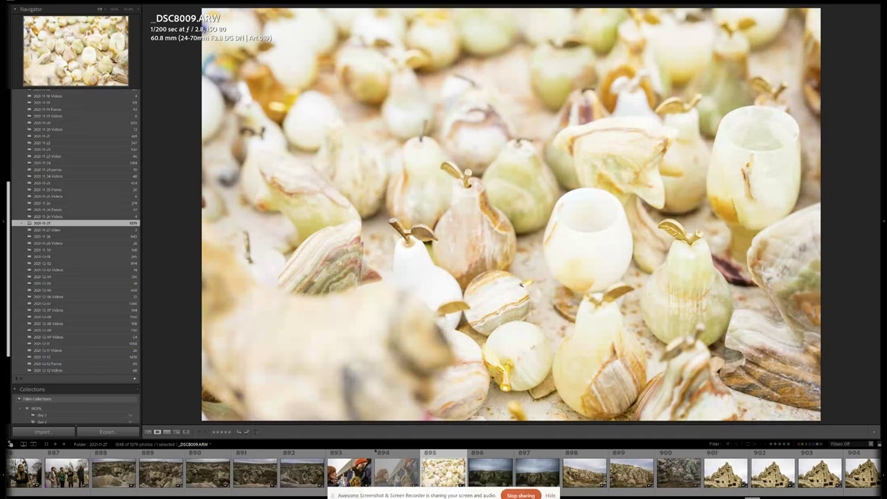
key(x)
Step: Flag the dark cliff landscape _DSC8011 as rejected
key(Right)
key(Right)
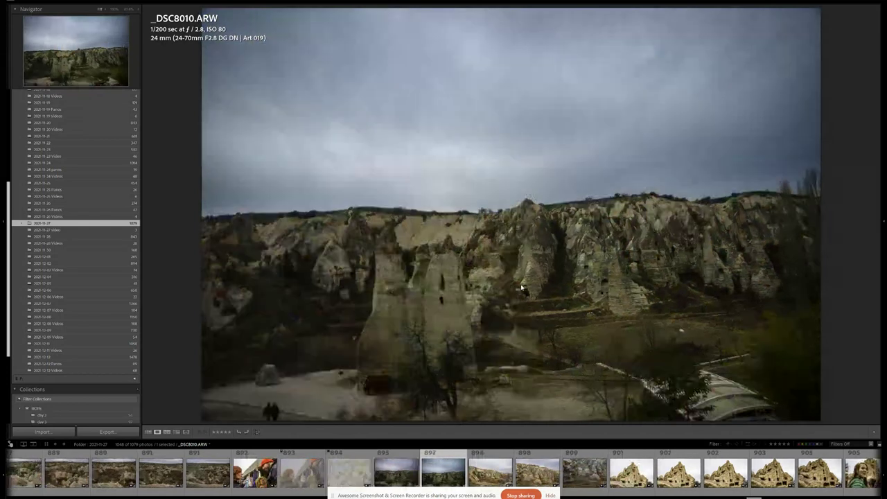
key(x)
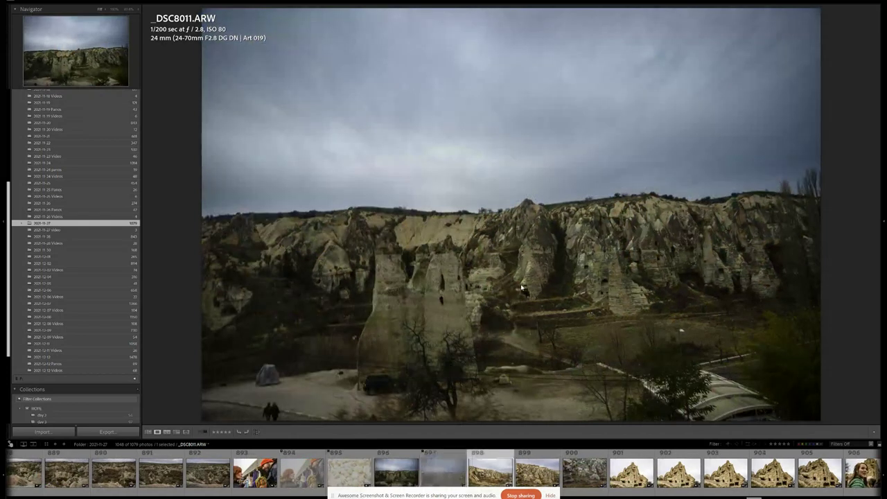
Step: View the valley scene _DSC8013 and the carved rock formation shots _DSC8016 to _DSC8019
key(Right)
key(Right)
key(Right)
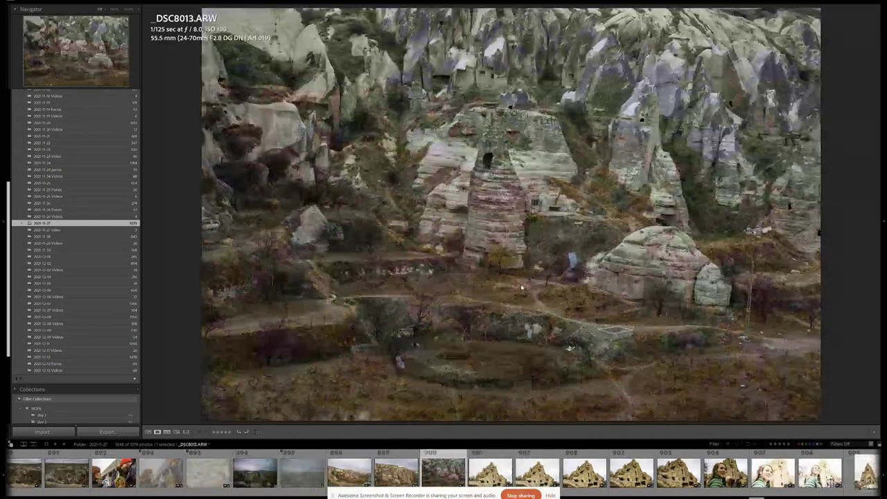
key(Right)
key(Right)
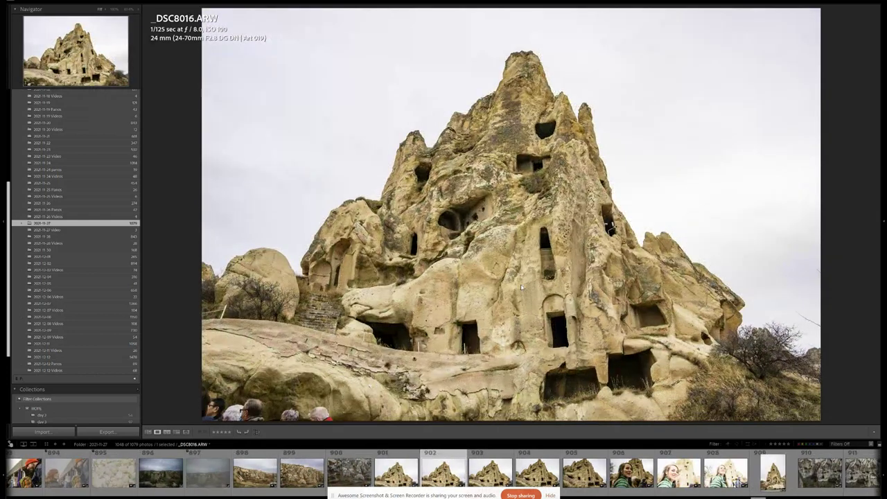
key(Right)
key(Right)
key(Right)
key(Right)
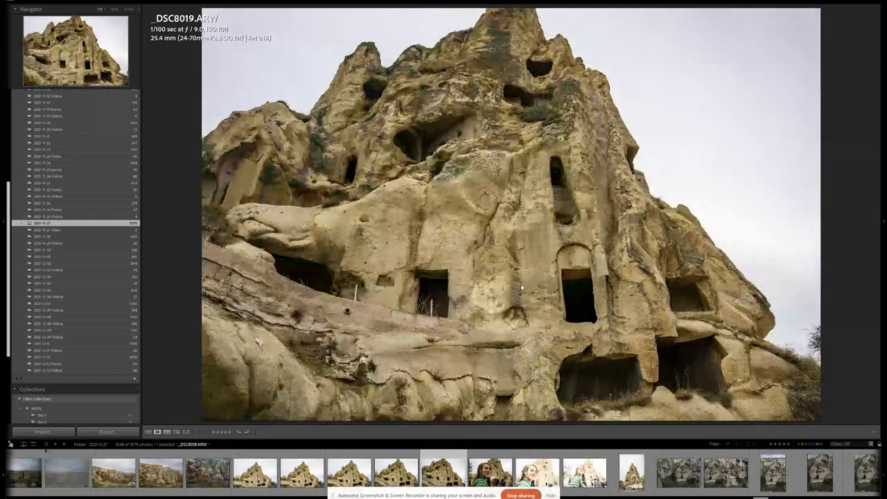
Step: View the green-jacket portrait _DSC8021 and the vertical cave-dwelling shot _DSC8027
key(Right)
key(Right)
key(Right)
key(Right)
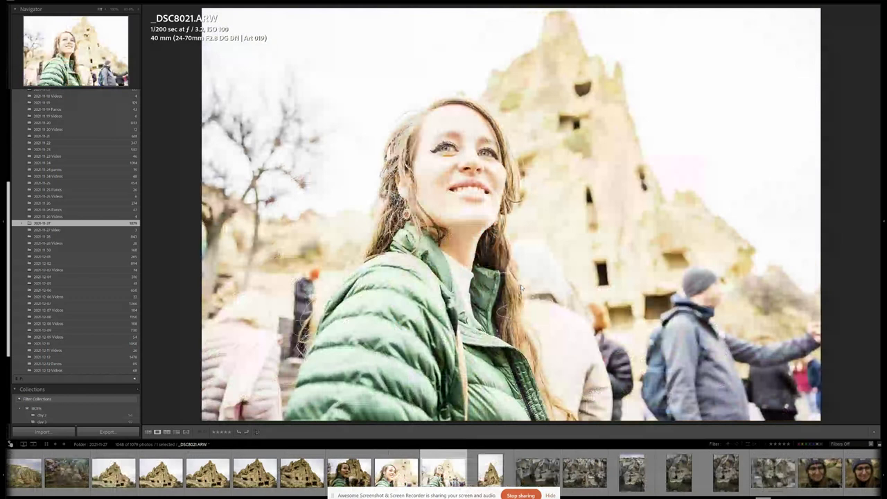
key(Right)
key(Right)
key(Right)
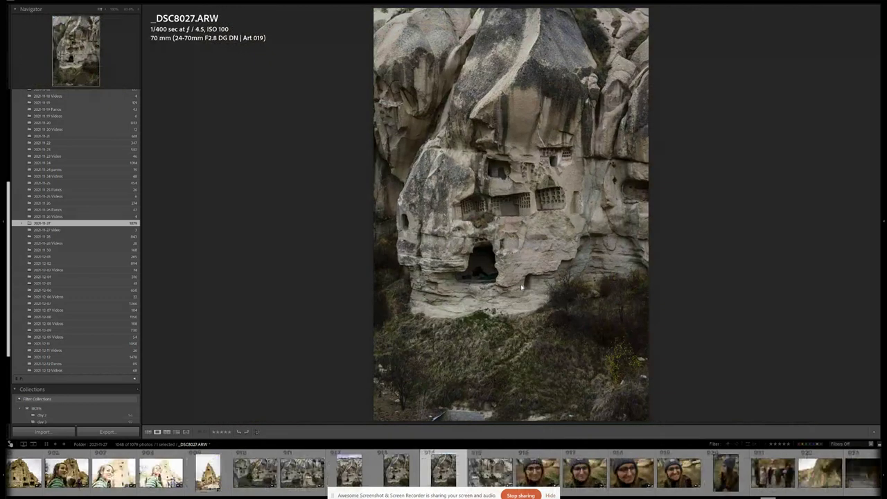
Step: Compare the close-up beanie portraits _DSC8030, _DSC8031 and _DSC8033
key(Right)
key(Right)
key(Right)
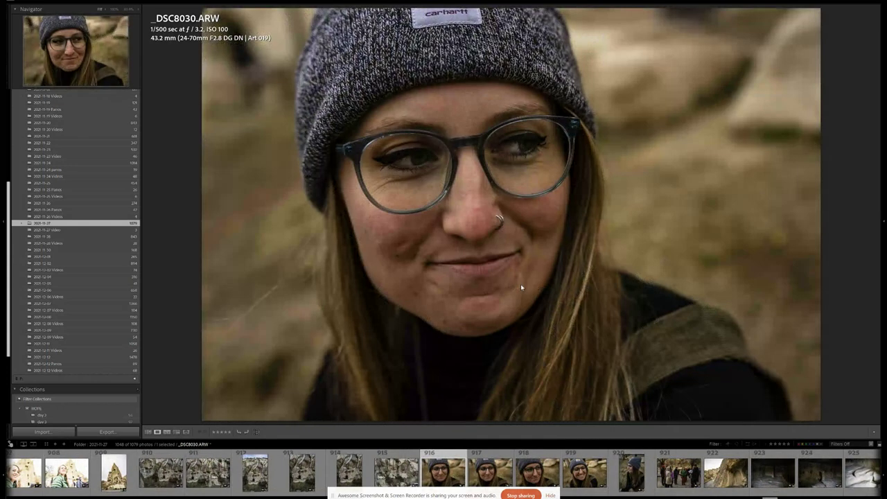
key(Right)
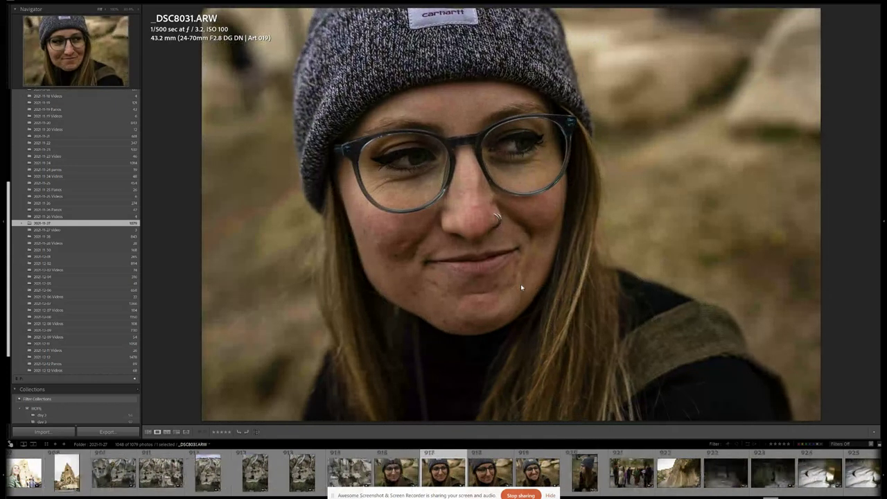
key(Right)
key(Right)
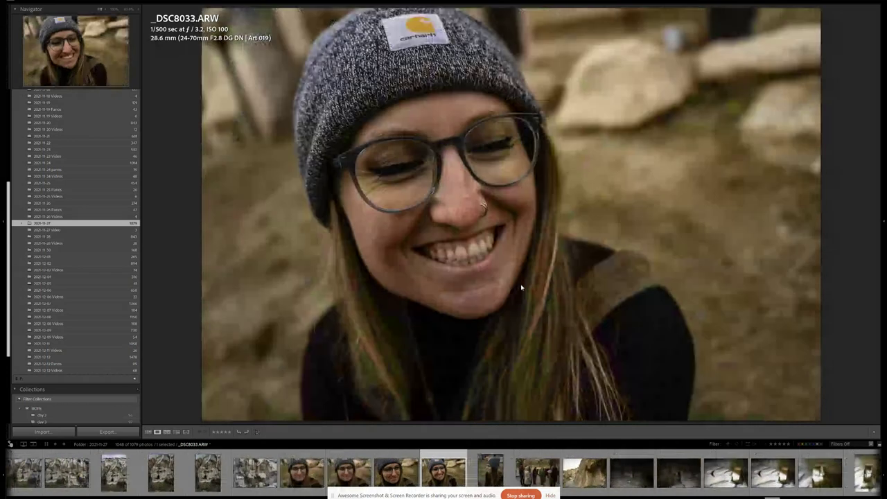
key(Left)
Step: Examine the vertical profile portrait _DSC8034 and continue to the dark cave interior photo
key(Right)
key(Right)
key(Right)
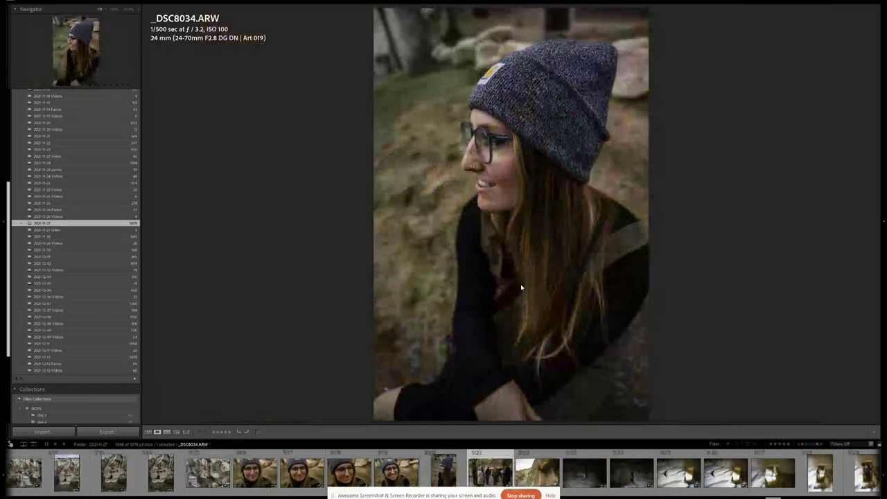
key(Right)
key(Right)
key(Left)
key(Left)
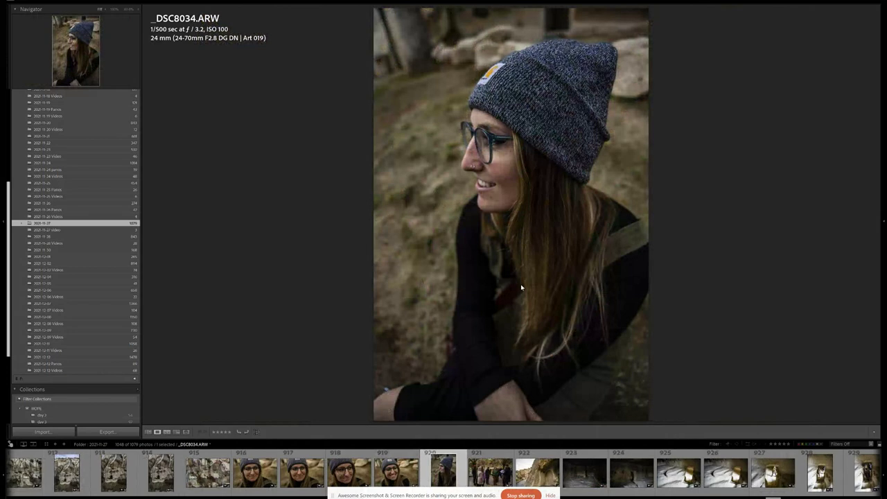
key(Right)
key(Right)
key(Right)
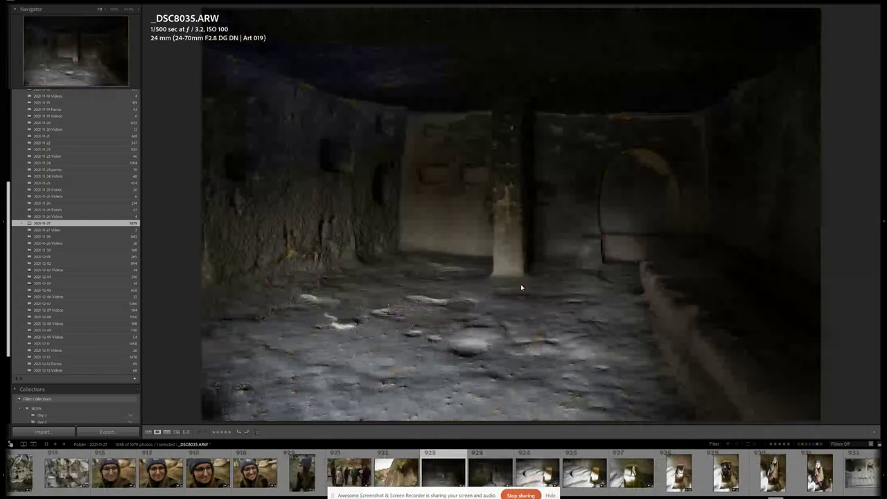
Step: View the cave passage photos _DSC8039, _DSC8041 and _DSC8043, and flag the doorway shot just before _DSC8041 as rejected
key(Right)
key(Right)
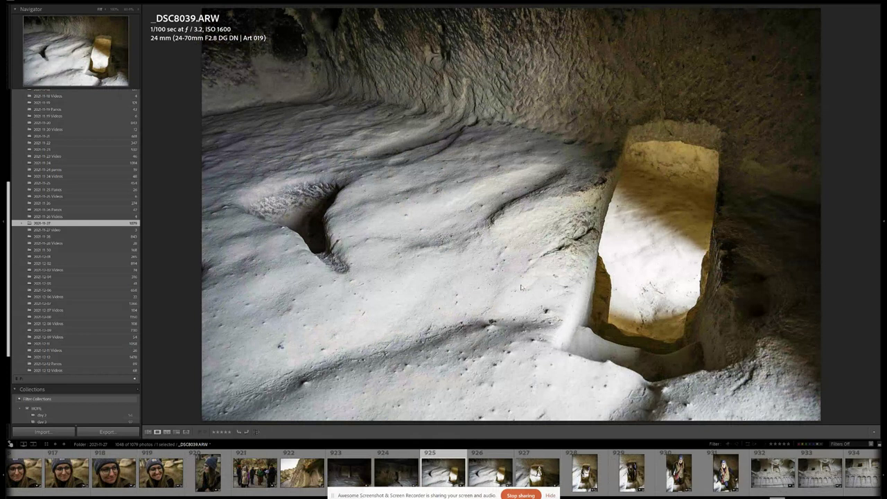
key(Right)
key(Right)
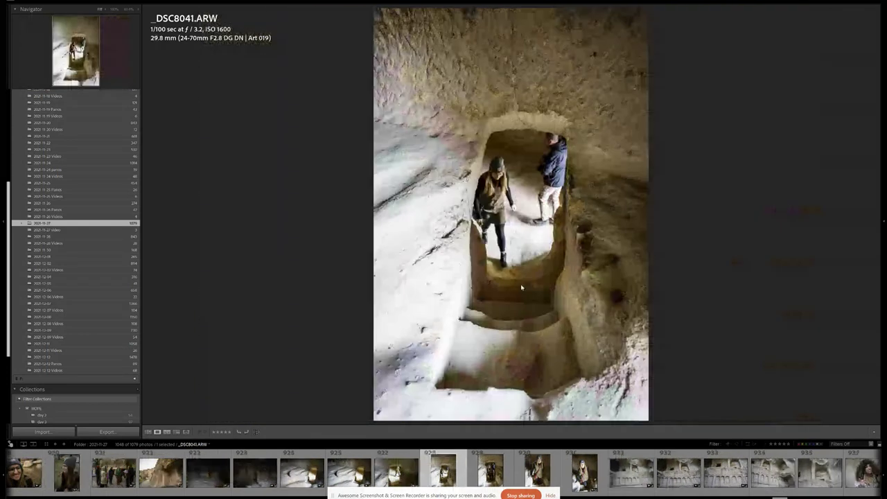
key(Right)
key(Right)
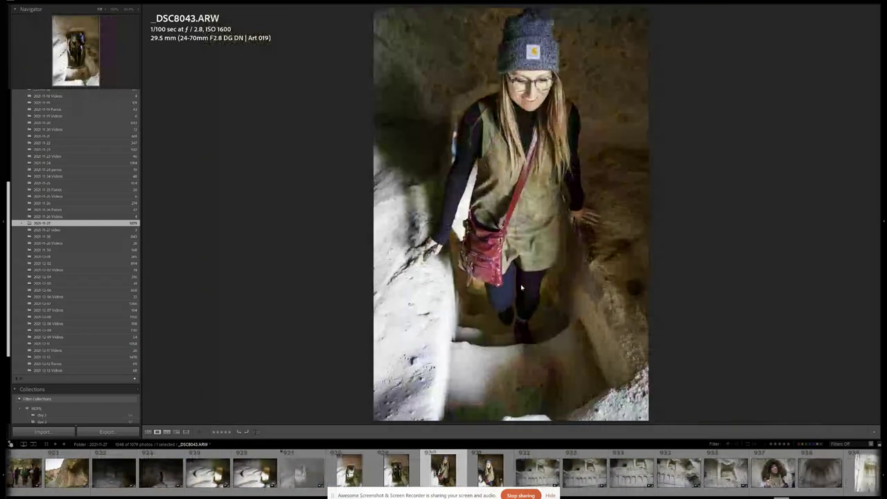
Step: Flag the vertical cave portrait that follows _DSC8043 as rejected and continue to the carved facade photo _DSC8046
key(Right)
key(Right)
key(Right)
key(x)
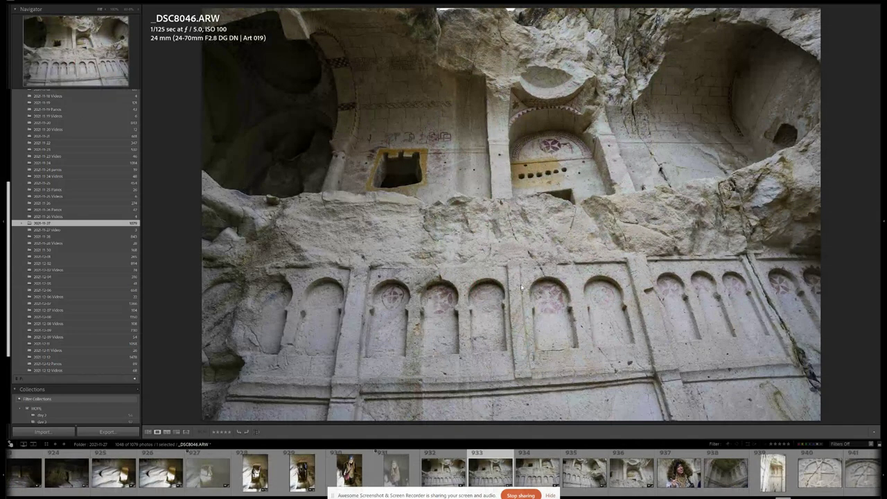
Step: View the carved rock facade photos from _DSC8046 through _DSC8049
key(Right)
key(Right)
key(Right)
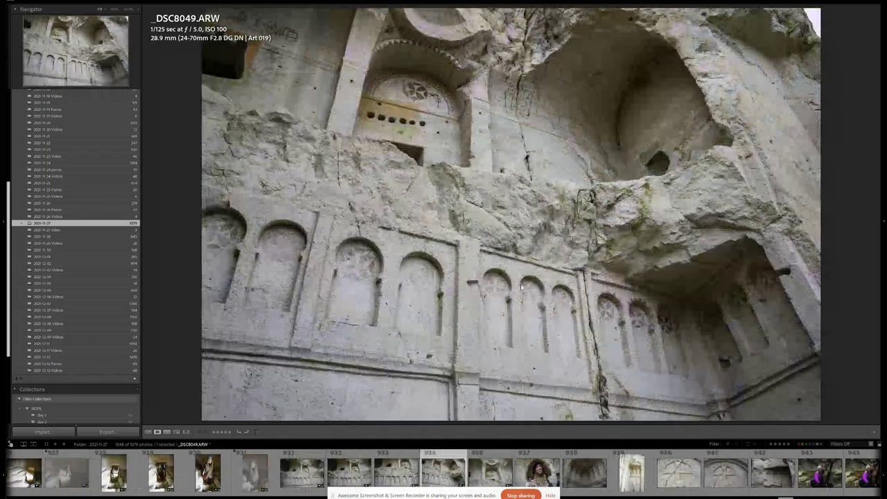
key(Right)
Step: Flag the fur-hood portrait _DSC8051 as rejected and check it against the carved niche photo that follows
key(Right)
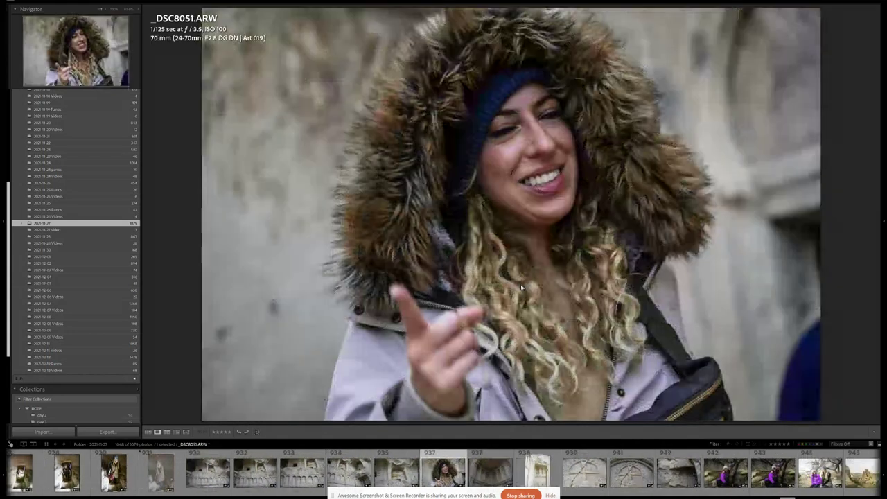
key(x)
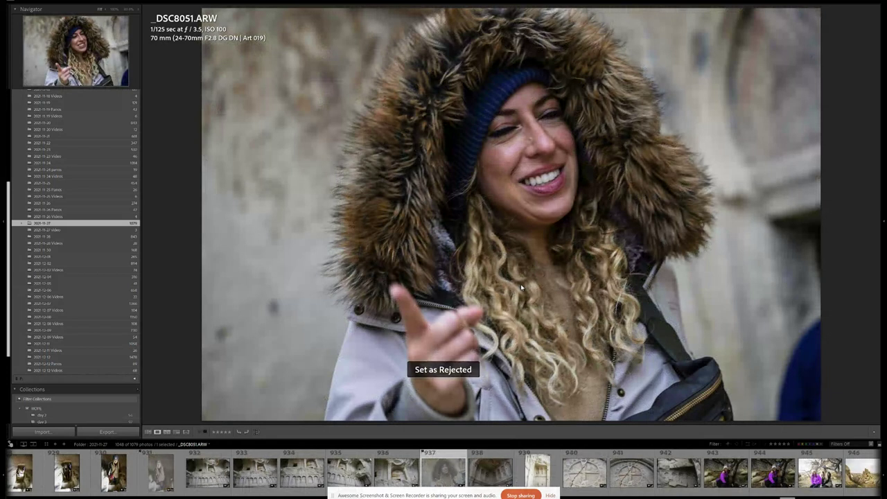
key(Right)
key(Left)
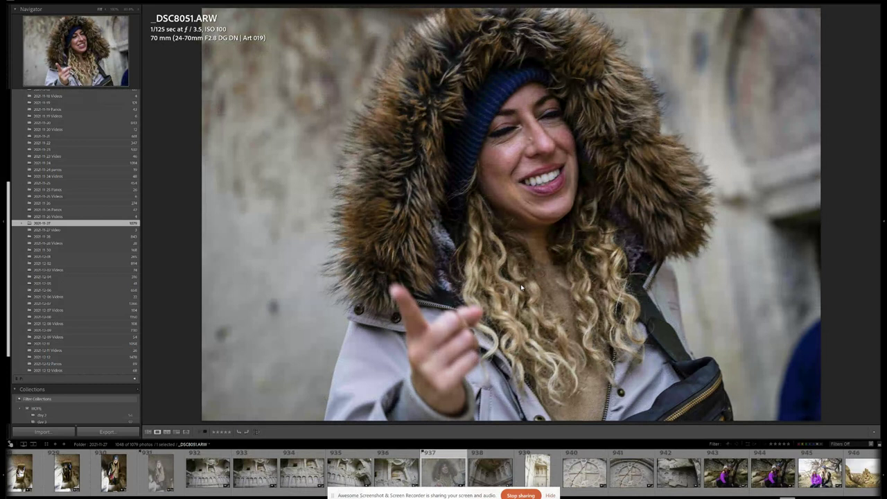
key(Right)
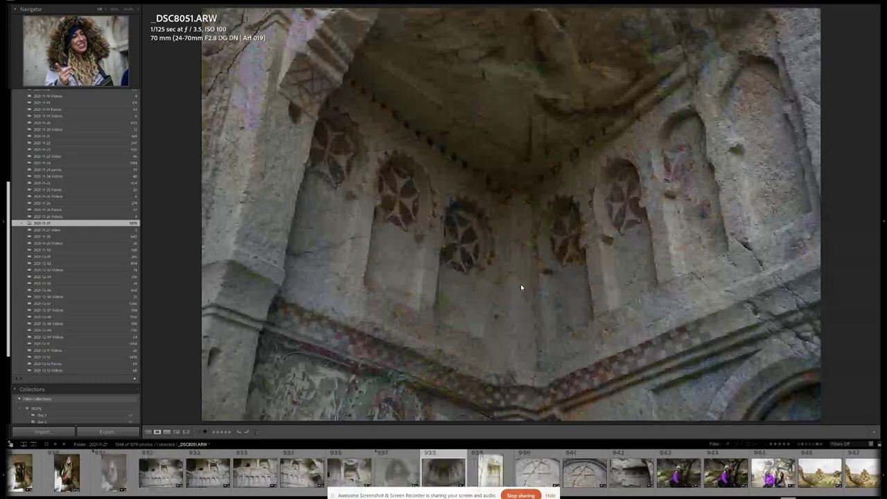
key(Left)
Step: View the carved niche and cross ornament photos from _DSC8052 to _DSC8055
key(Right)
key(Right)
key(Right)
key(Right)
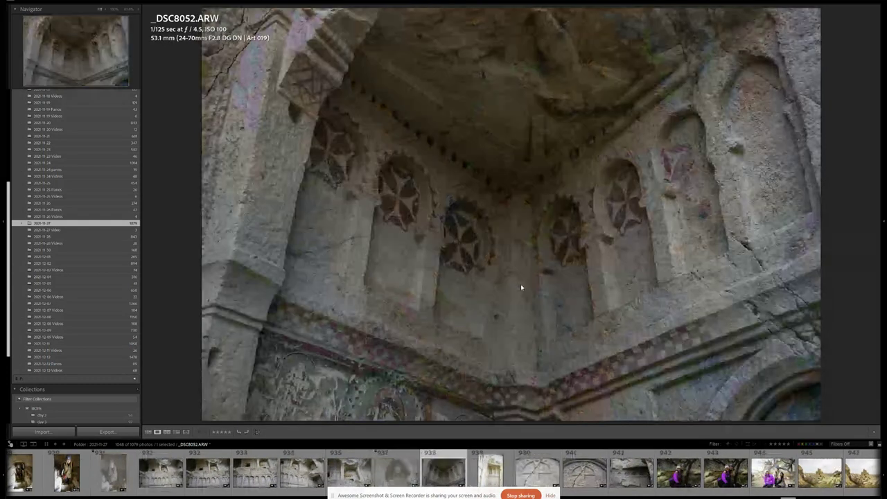
key(Right)
key(Right)
key(Right)
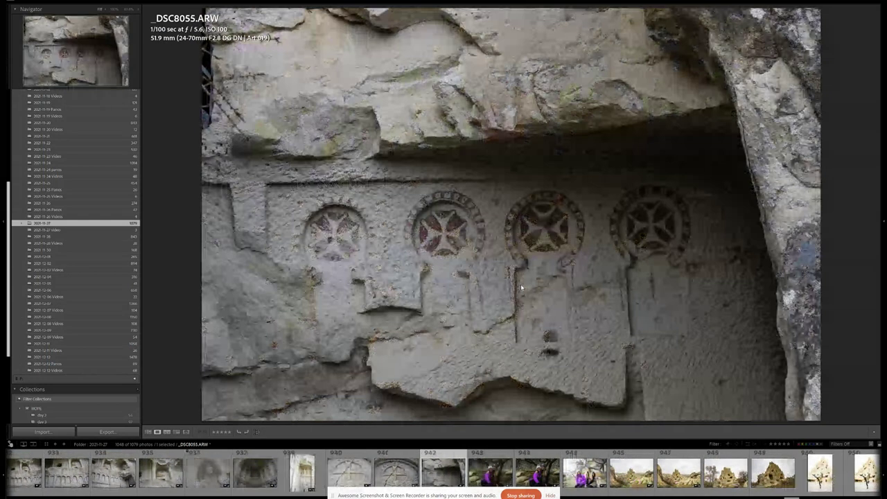
Step: View the photo of two women on the bench, _DSC8059, and the rock formation landscape _DSC8062
key(Right)
key(Right)
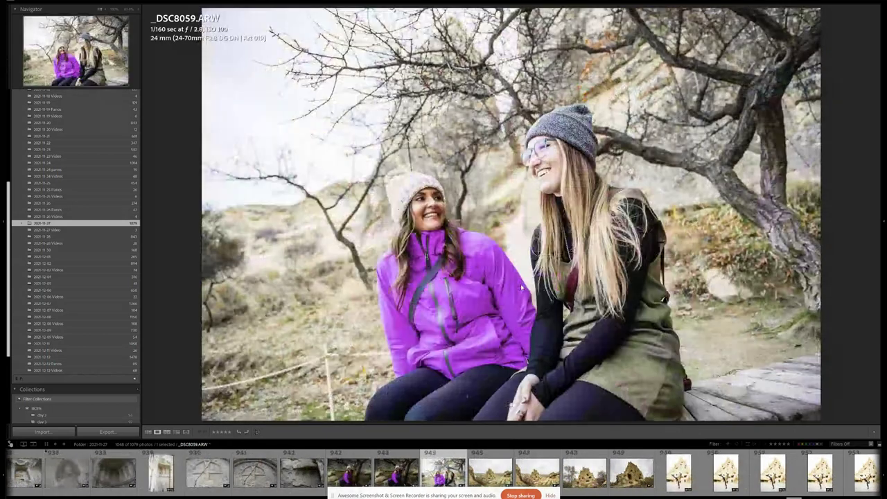
key(Right)
key(Right)
key(Right)
key(Right)
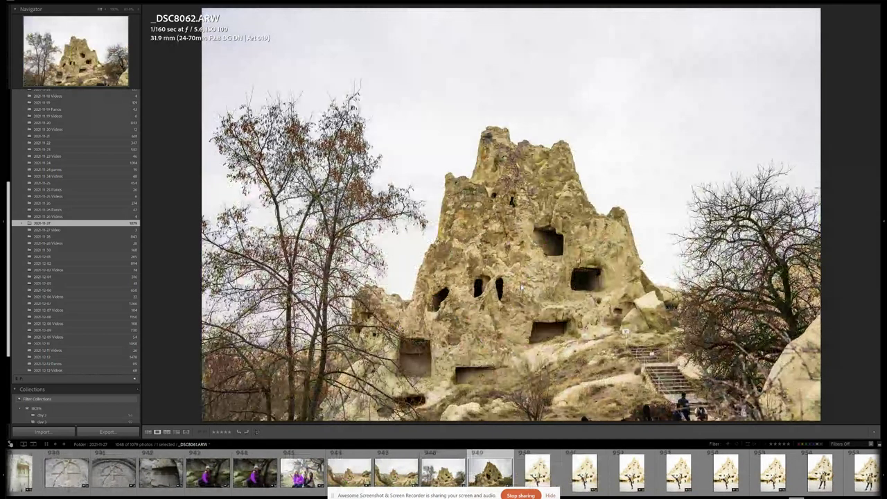
Step: Compare the high-kick shot _DSC8069 with the standing pose _DSC8064 in front of the rock formation
key(Right)
key(Right)
key(Right)
key(Right)
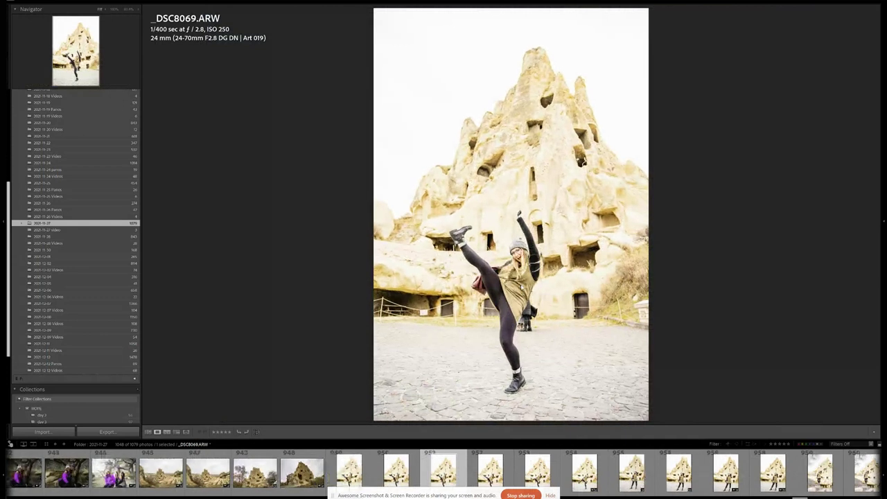
key(Left)
key(Left)
key(Left)
key(Left)
key(Left)
key(Left)
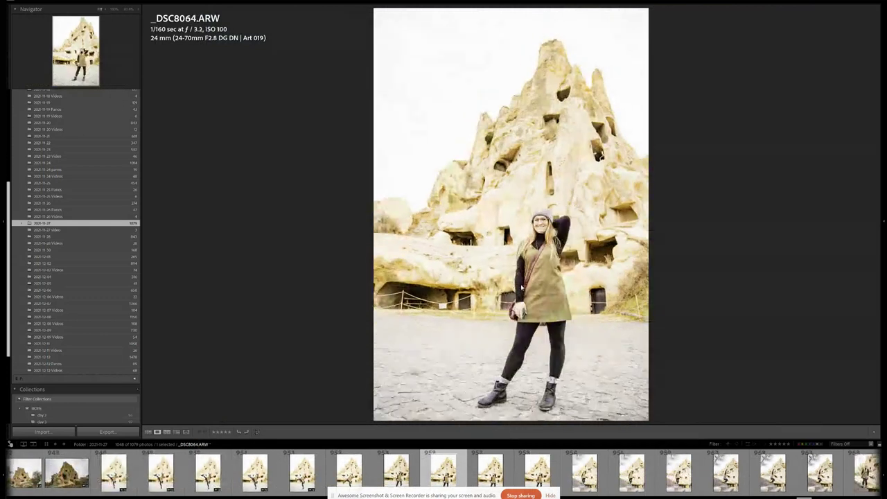
Step: View the stone staircase poses _DSC8075, _DSC8078 and _DSC8080
key(Right)
key(Right)
key(Right)
key(Right)
key(Right)
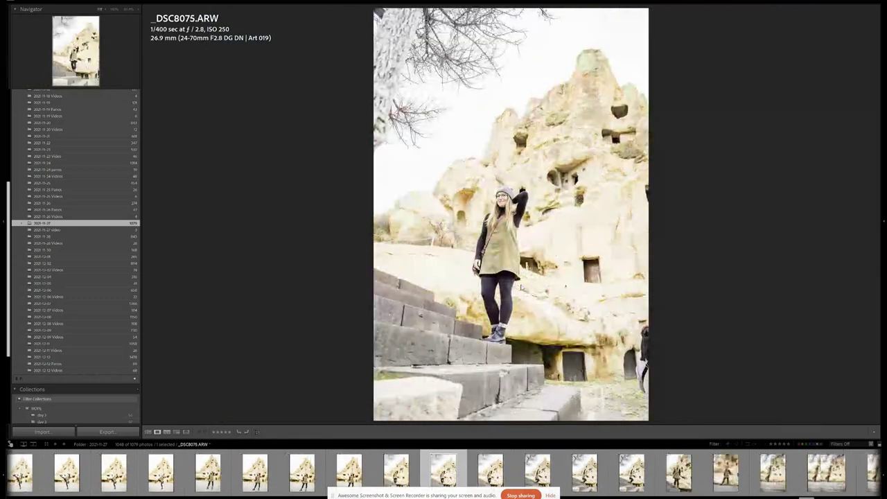
key(Right)
key(Right)
key(Right)
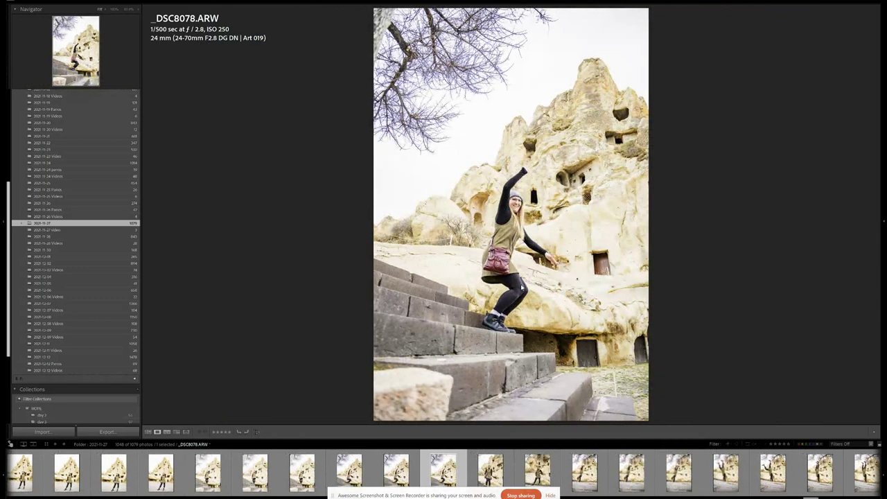
key(Right)
key(Right)
key(Right)
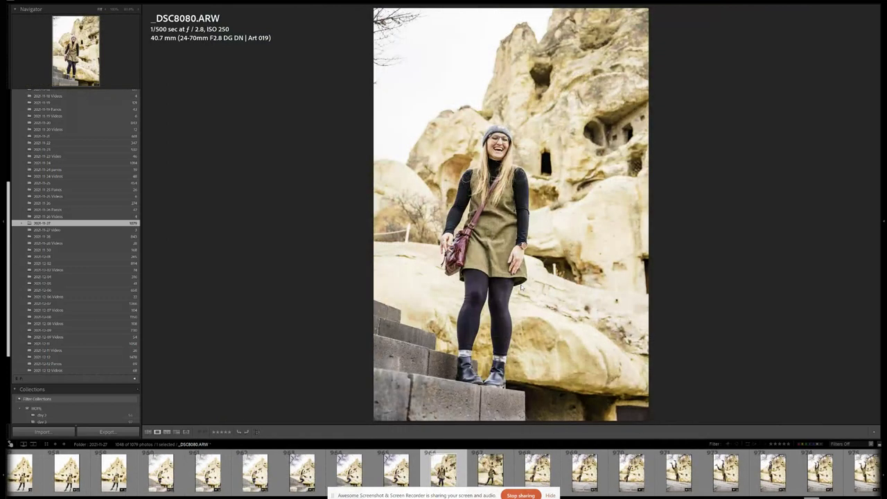
Step: Compare the handstand shots _DSC8084 and _DSC8087 in front of the rock formation
key(Right)
key(Right)
key(Right)
key(Right)
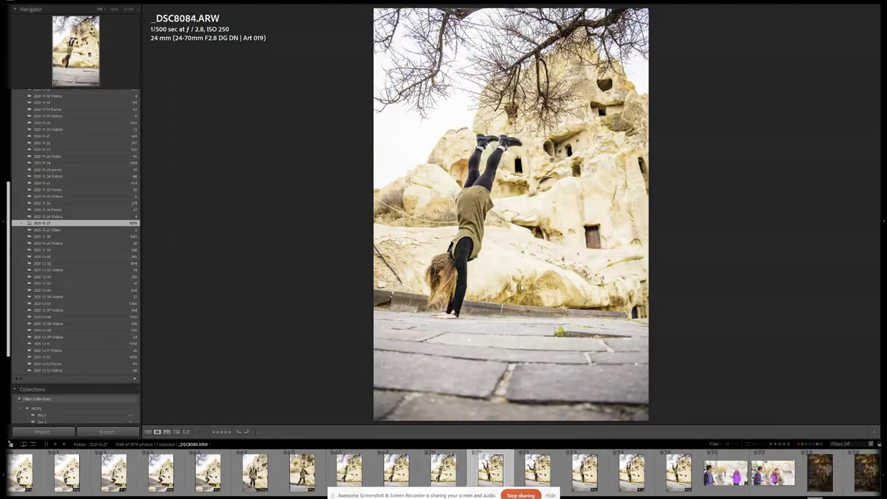
key(Left)
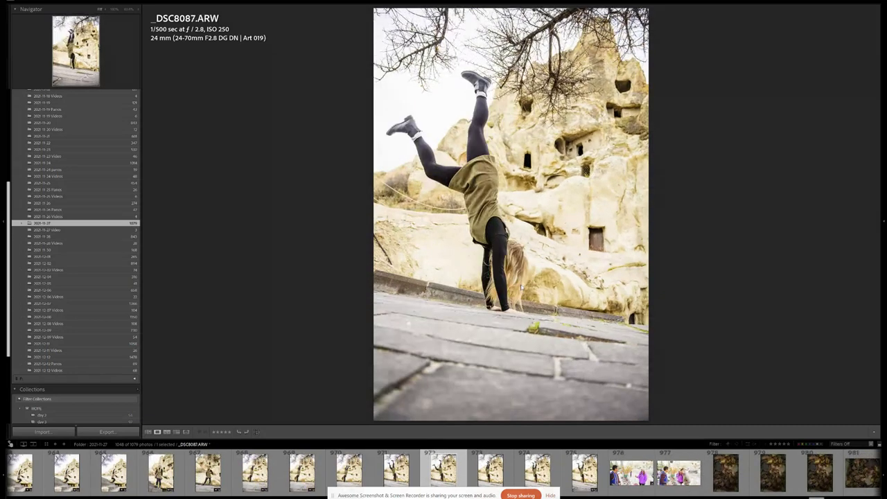
key(Right)
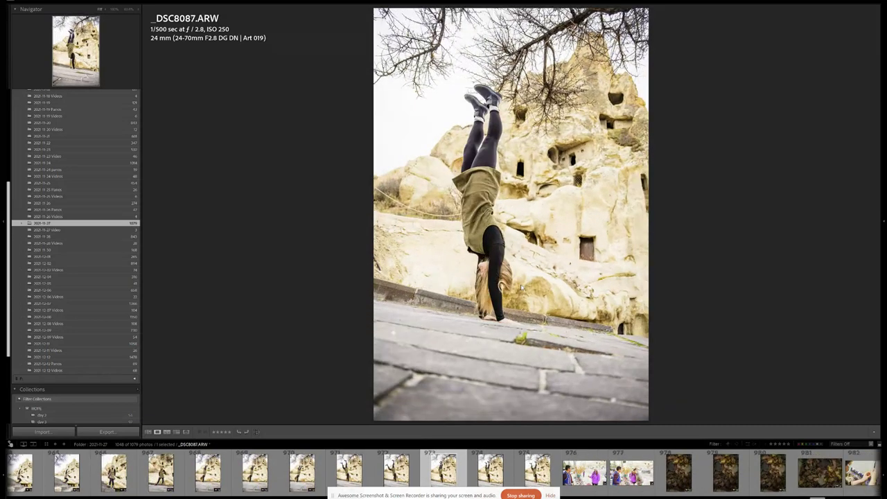
Step: Go back through the handstand series to the staircase poses _DSC8076 and _DSC8075 and compare them
key(Left)
key(Left)
key(Left)
key(Left)
key(Left)
key(Left)
key(Left)
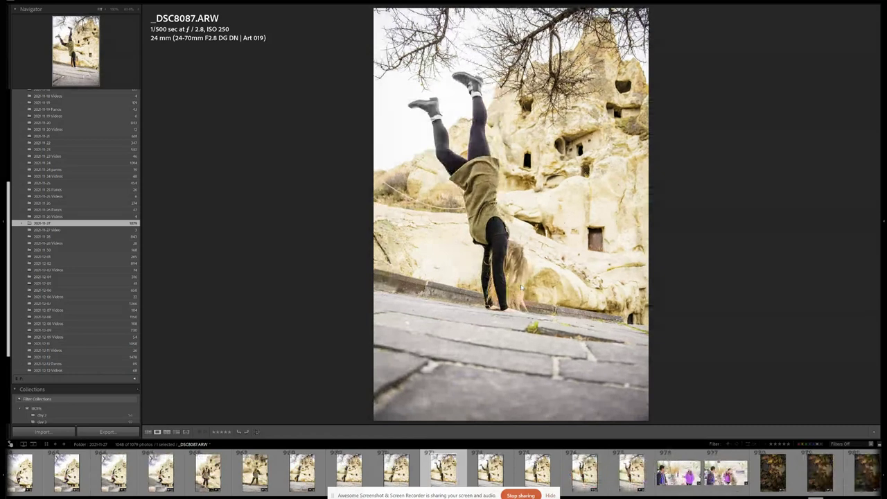
key(Left)
key(Left)
key(Left)
key(Left)
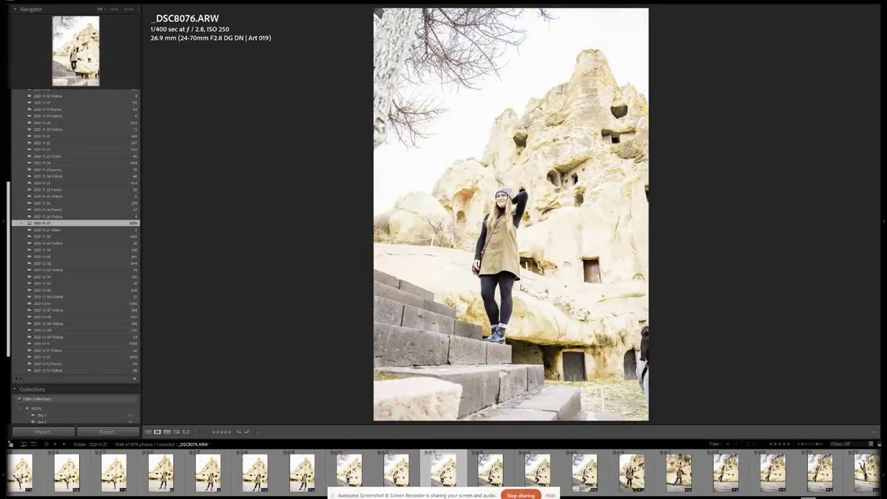
key(Left)
key(Left)
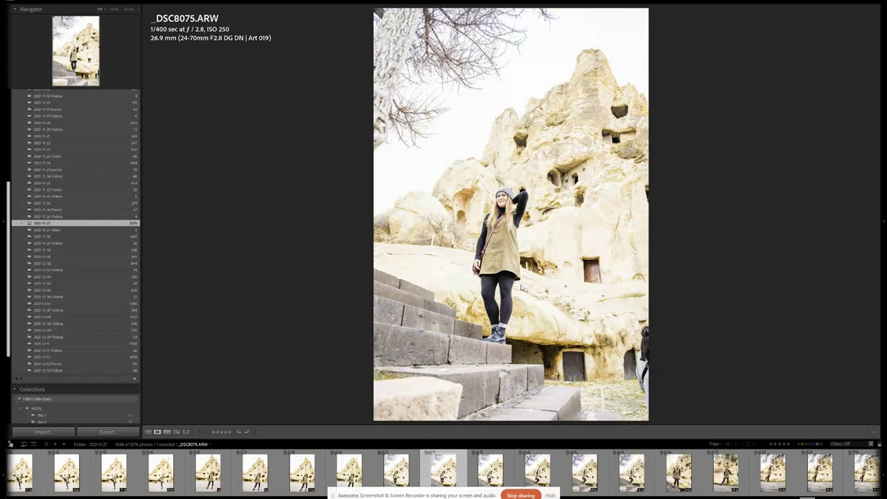
Step: Review the staircase and handstand series forward again, up to the photo of the ice cream cone vendor
key(Right)
key(Right)
key(Right)
key(Right)
key(Right)
key(Right)
key(Right)
key(Right)
key(Right)
key(Right)
key(Right)
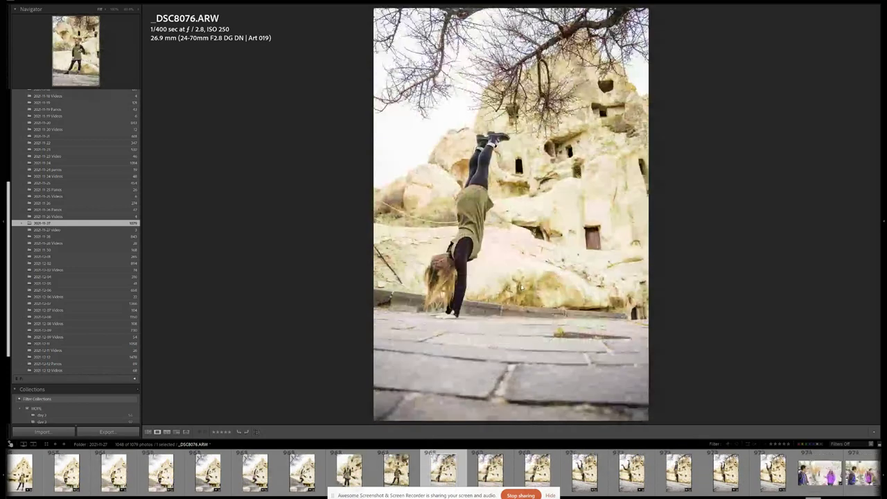
key(Right)
key(Right)
key(Right)
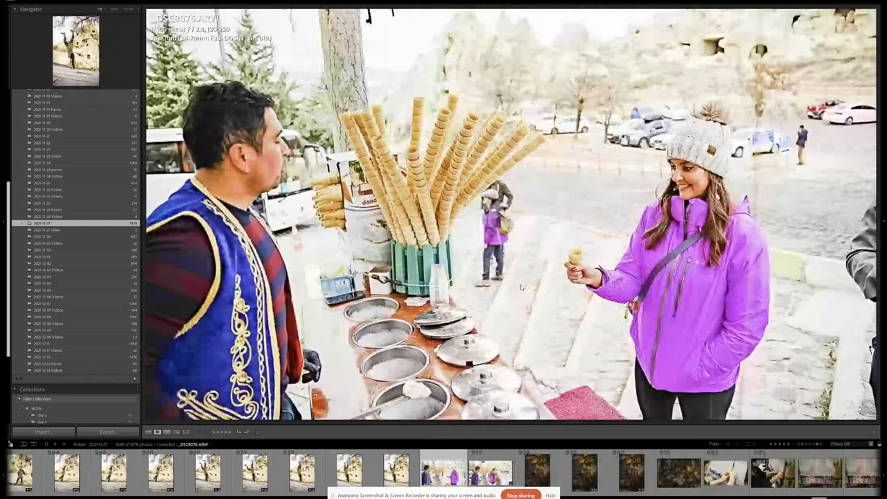
Step: Flag the vertical dried-peel photo _DSC8090 and the video thumbnail C0101T01.JPG of hands at the loom as rejected
key(Right)
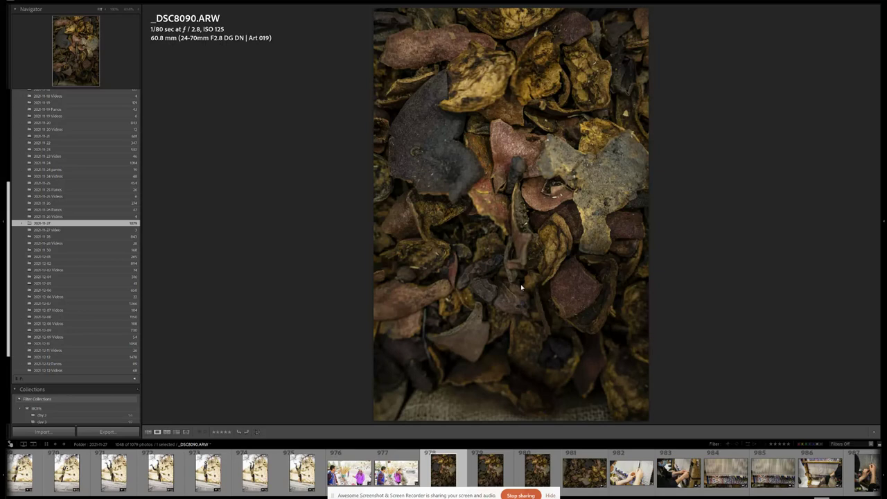
key(x)
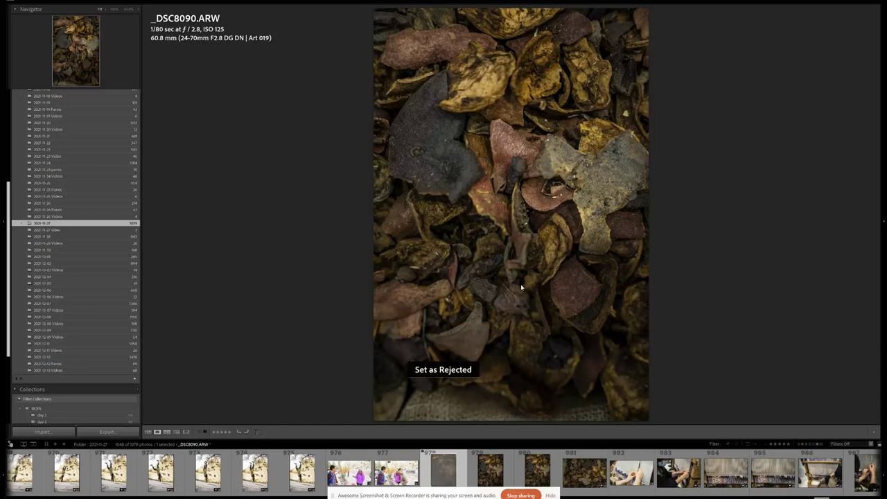
key(Right)
key(Right)
key(Right)
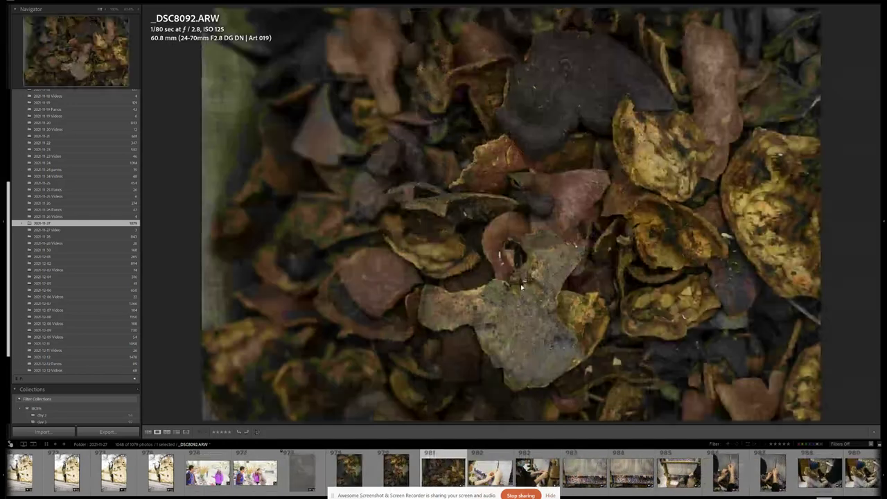
key(x)
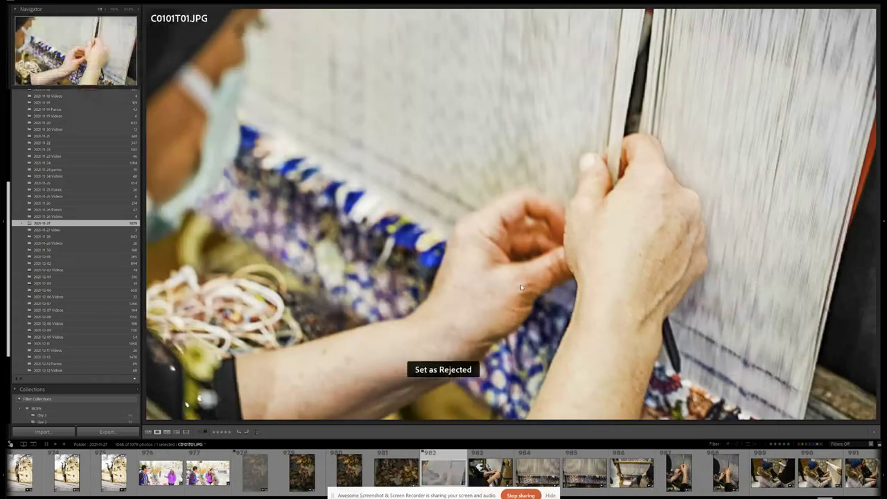
Step: View the carpet weaving photos from _DSC8094 to the vertical hands close-up _DSC8098
key(Right)
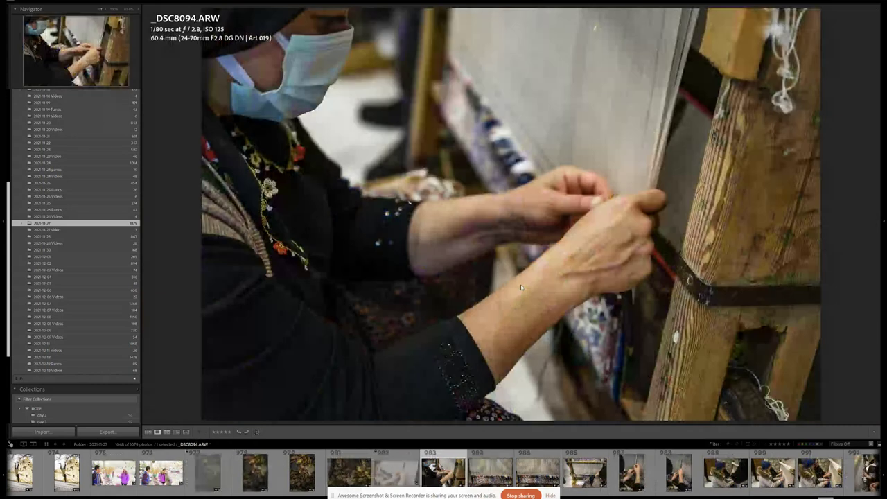
key(Right)
key(Left)
key(Right)
key(Right)
key(Right)
key(Right)
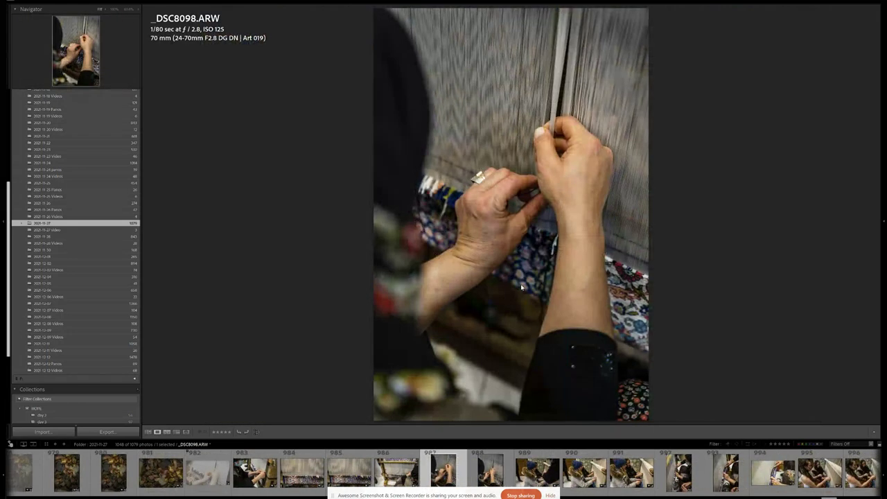
Step: View the blue-beanie photo _DSC8100 and return through the weaving shots to the patterned carpet close-up on the loom
key(Right)
key(Right)
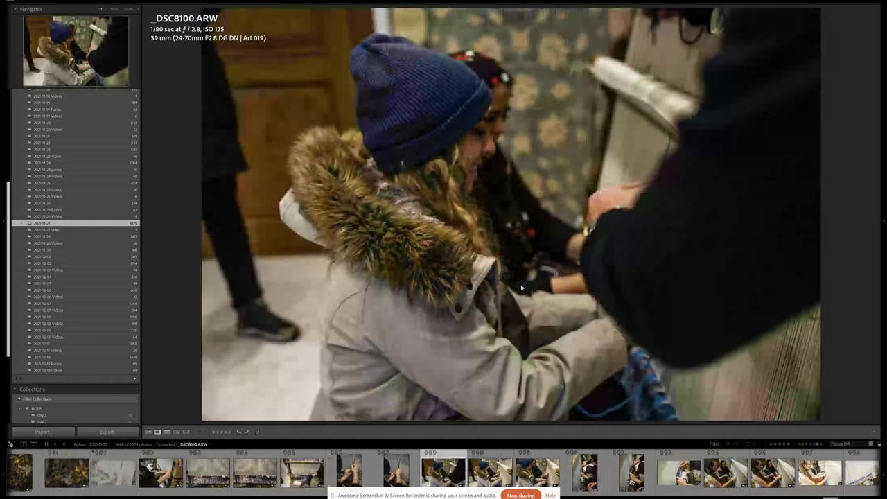
key(Left)
key(Left)
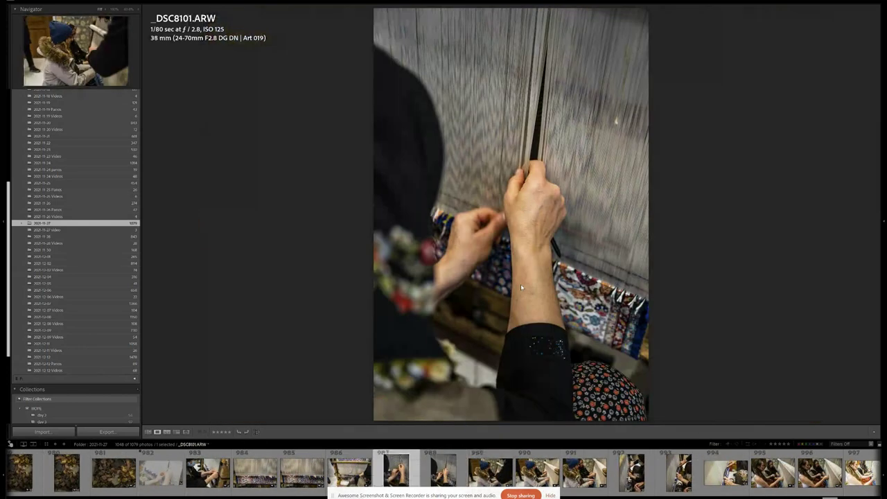
key(Left)
key(Left)
key(Left)
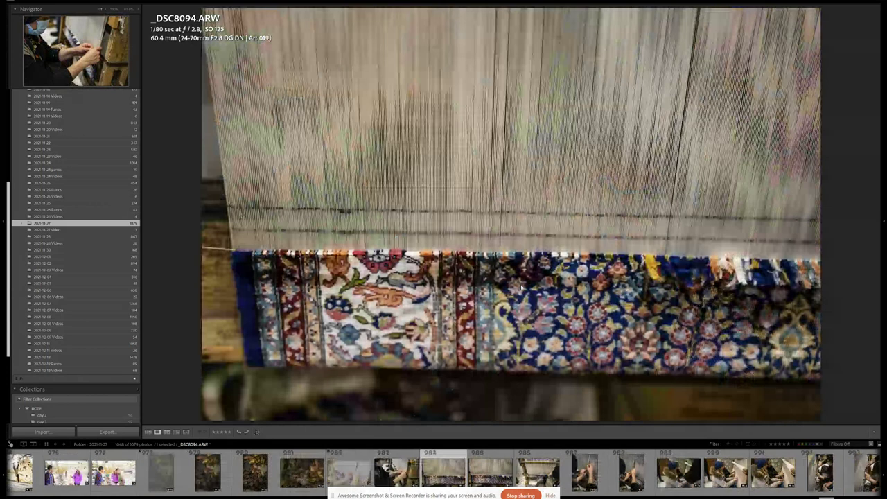
Step: Compare the two near-identical close-ups of the patterned carpet on the loom and flag _DSC8095 as rejected
key(Left)
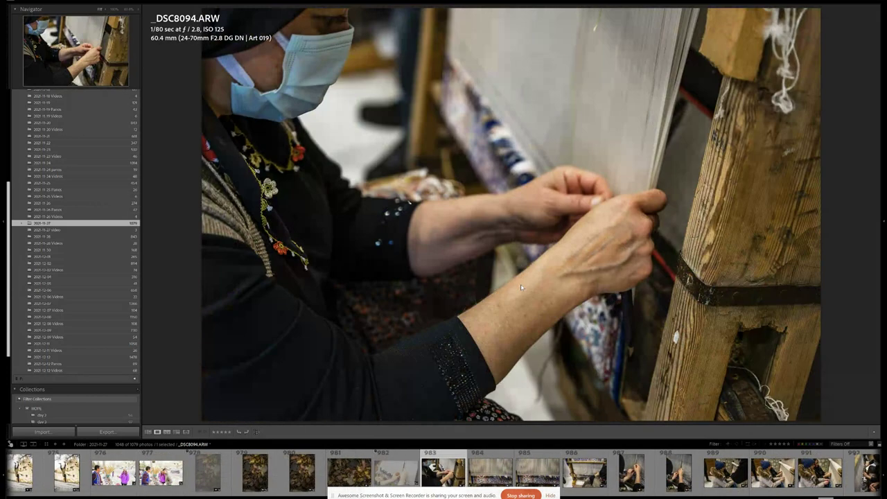
key(Right)
key(Right)
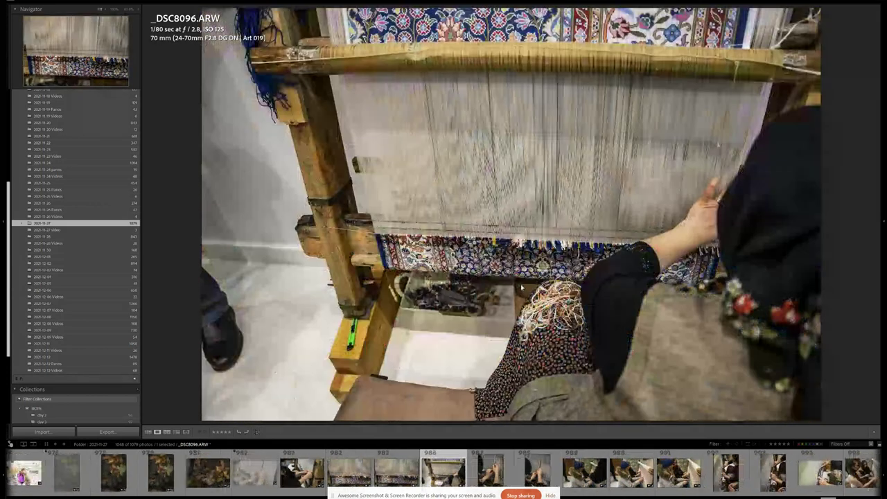
key(Left)
key(Right)
key(Left)
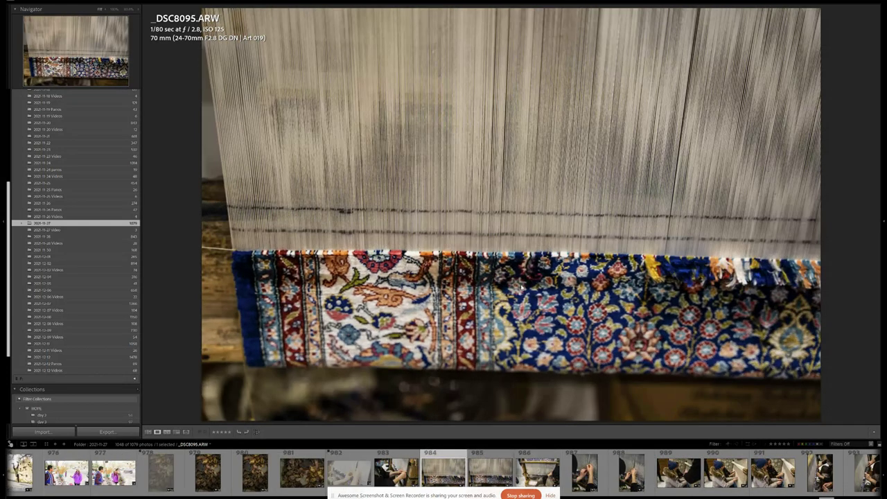
key(Right)
key(Left)
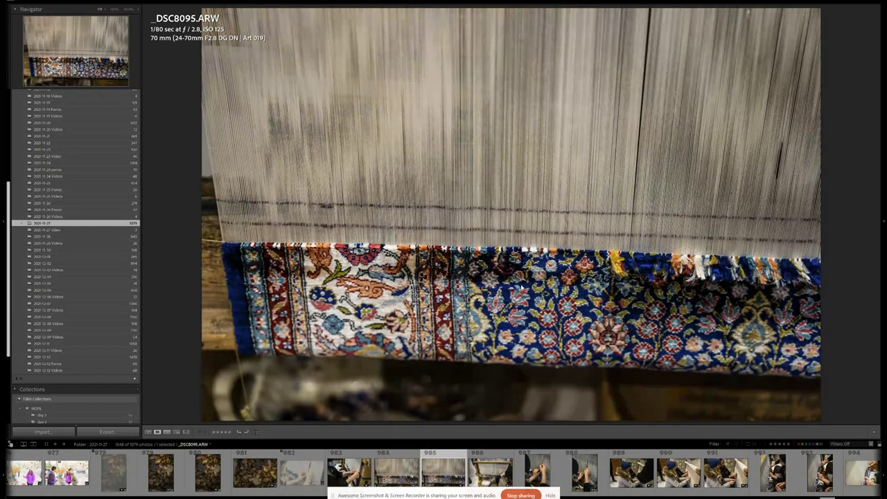
key(Right)
key(Left)
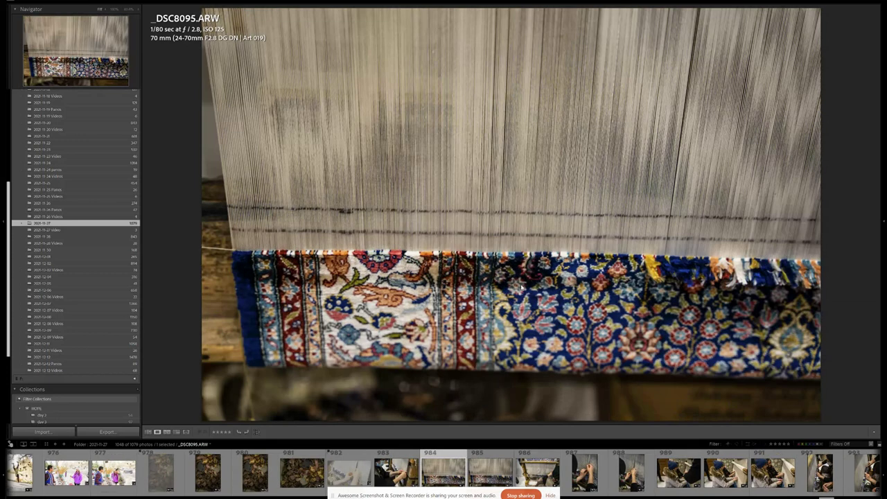
key(Right)
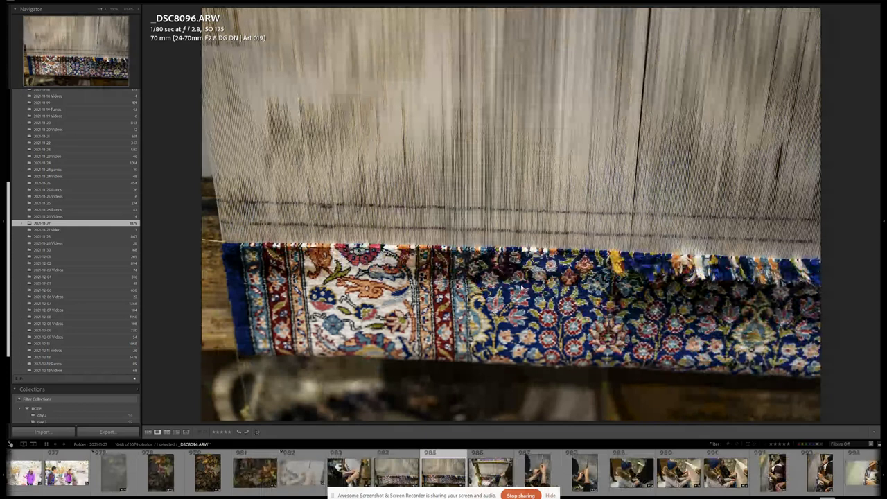
key(Right)
key(x)
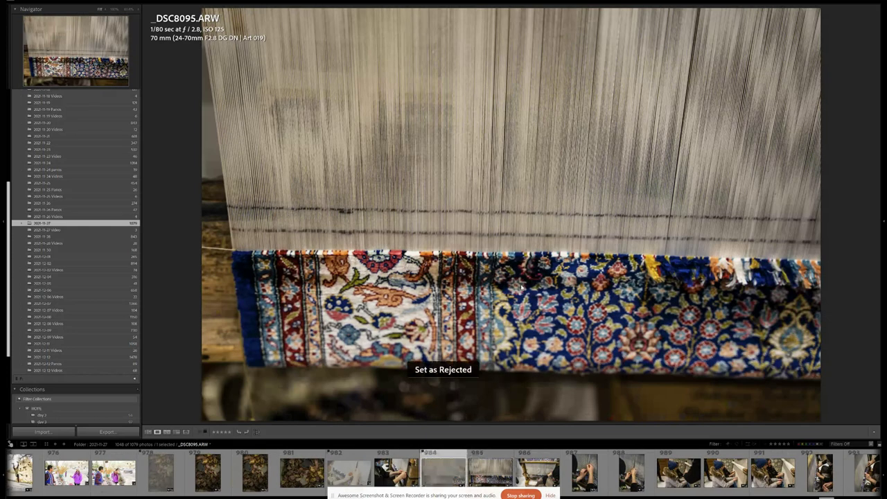
Step: Compare the vertical close-ups of the weaver's hands and flag the blue-beanie photo _DSC8100 with the dark foreground arm as rejected
key(Right)
key(Right)
key(Right)
key(Right)
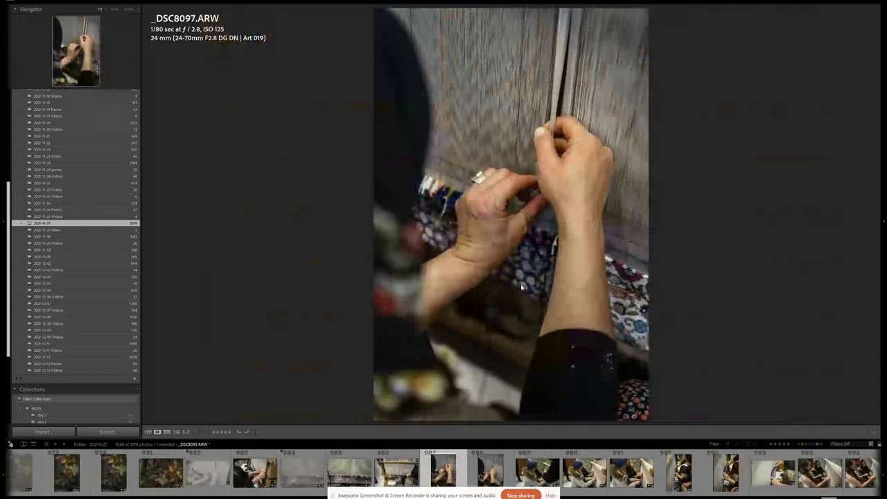
key(Right)
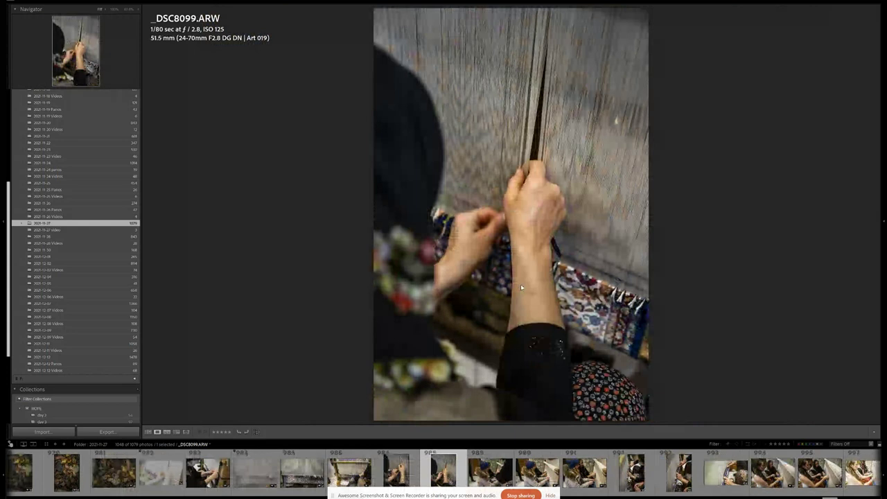
key(Right)
key(Left)
key(Left)
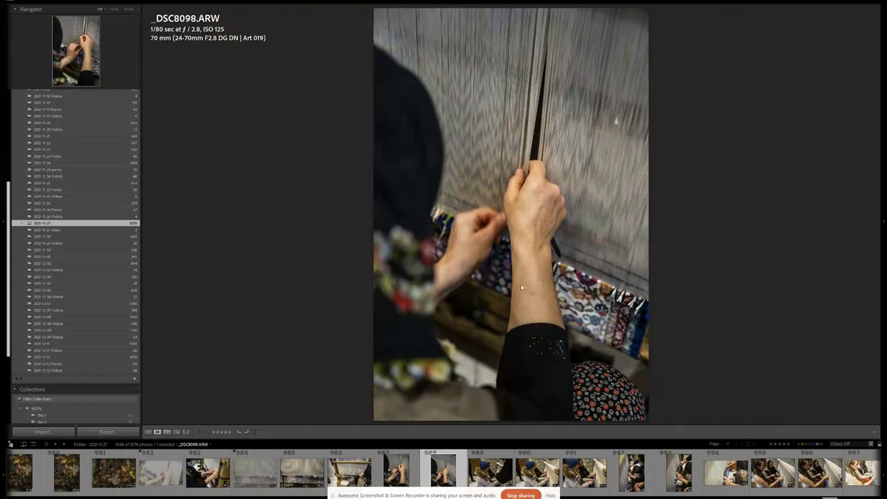
key(Right)
key(Right)
key(x)
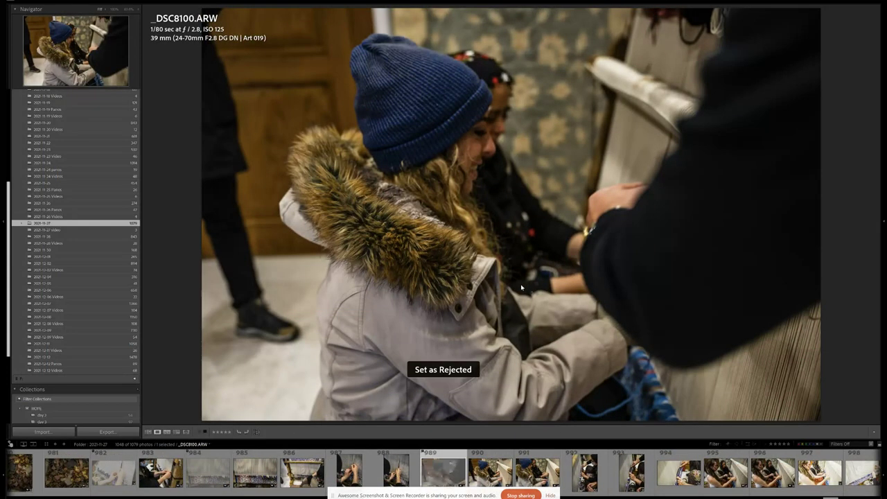
Step: Compare the two similar blue-beanie weaving photos and flag the one just before _DSC8102 as rejected
key(Right)
key(Right)
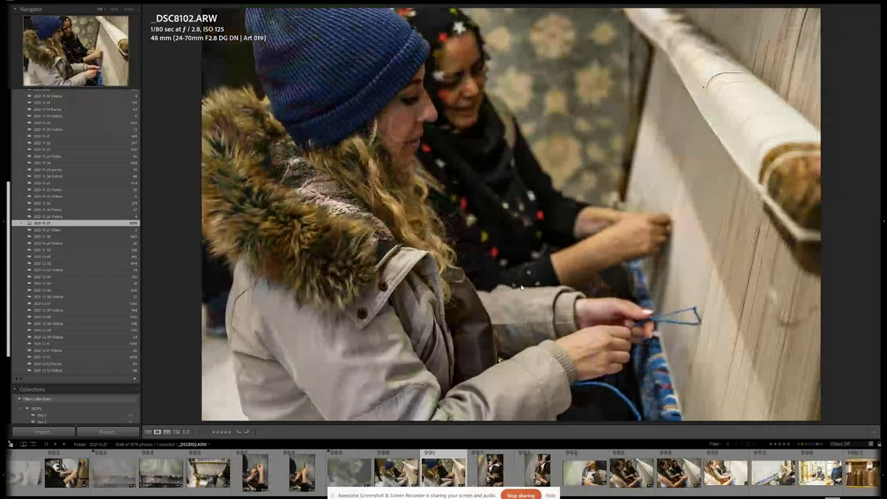
key(Left)
key(Left)
key(Right)
Step: Go past the vertical masked-weaver shots and flag the video thumbnail of hands working beside the tangled yarn as rejected
key(Right)
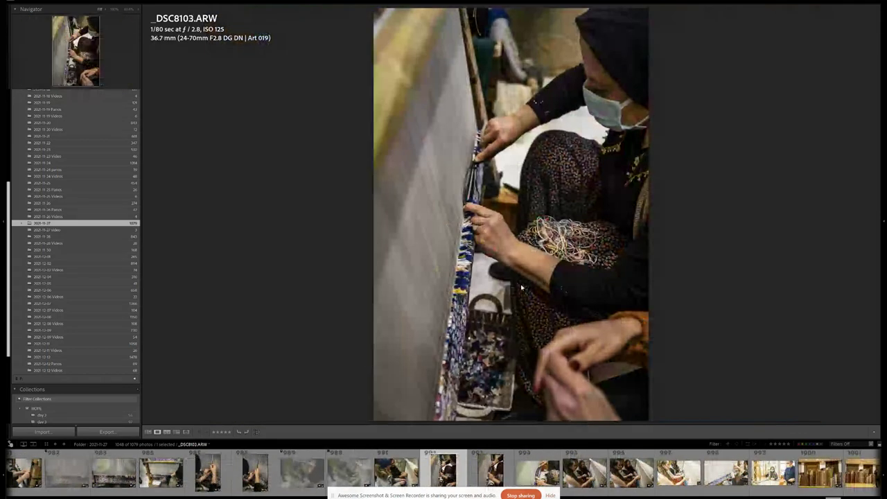
key(Right)
key(Right)
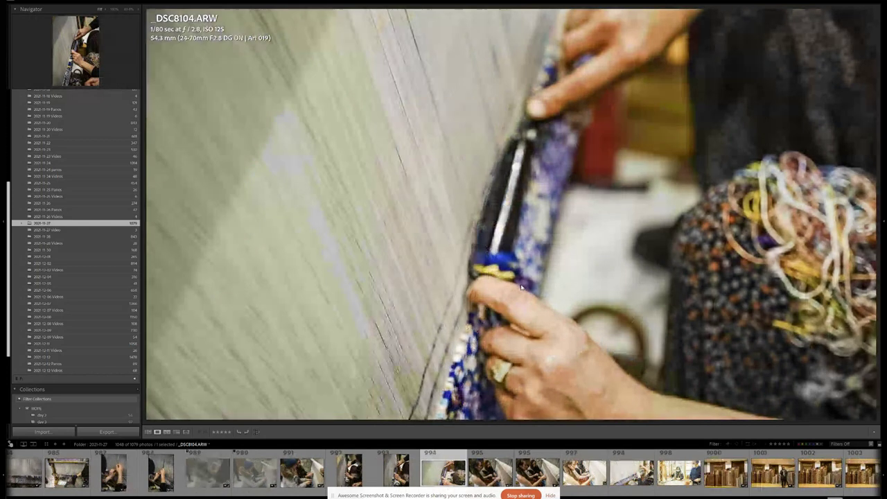
key(Right)
key(x)
Step: View the remaining weaving photos up to the carpet shop and flag the shot of the red-haired woman before the rolled carpets as rejected
key(Right)
key(Right)
key(Right)
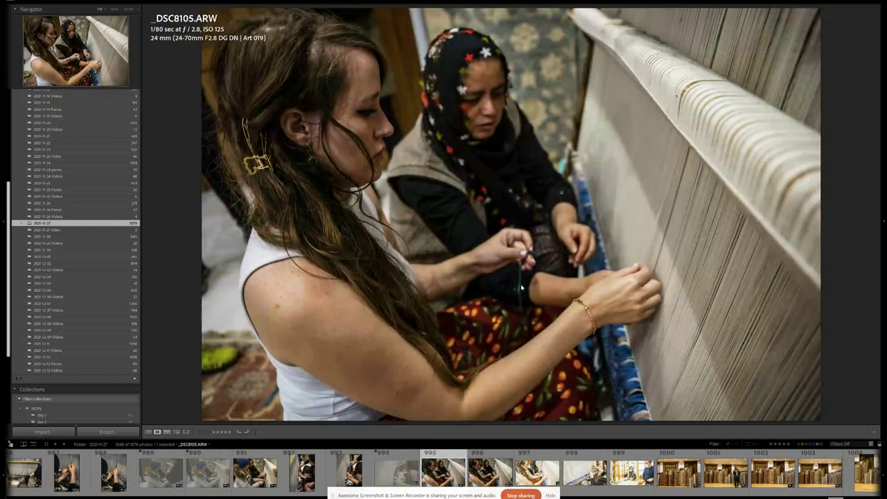
key(Right)
key(Right)
key(Right)
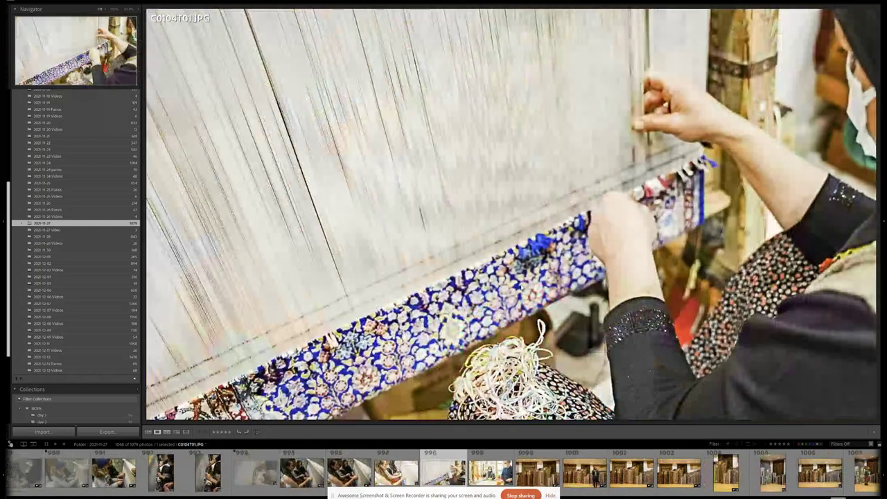
key(Right)
key(Right)
key(Right)
key(Right)
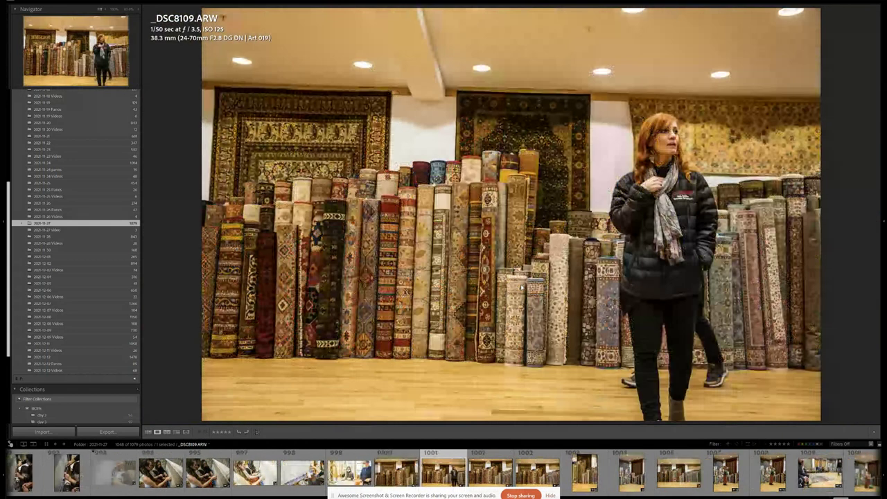
key(x)
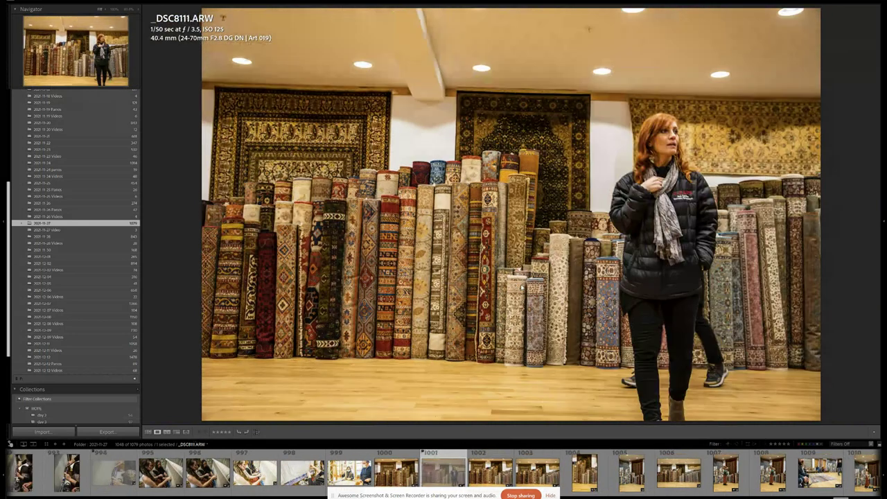
key(Left)
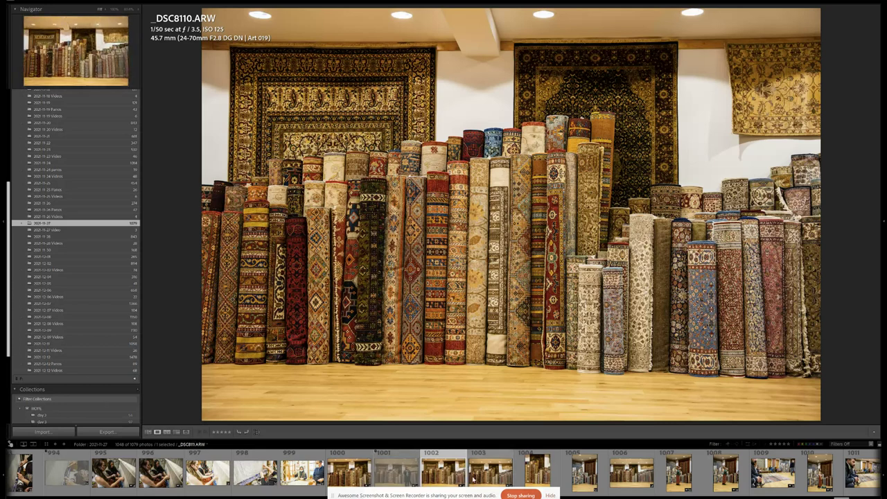
Step: Open the 2021-12-12 folder in grid view and filter it to show only rejected photos
click(77, 358)
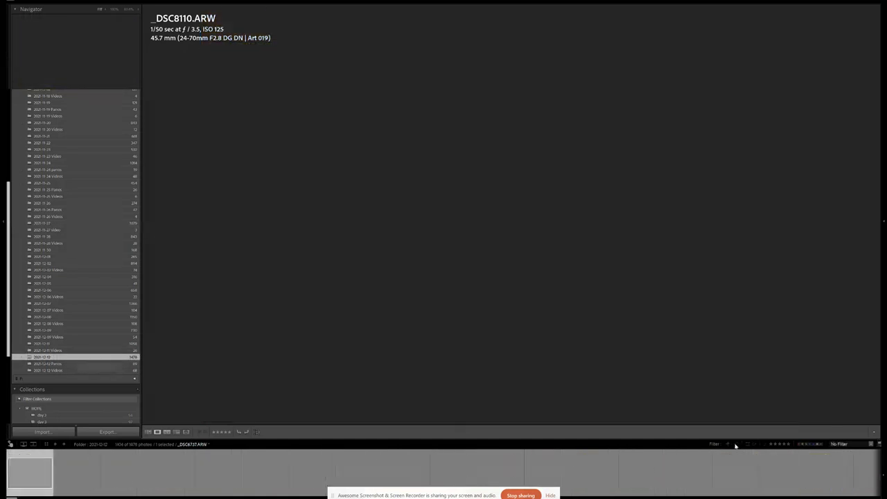
key(g)
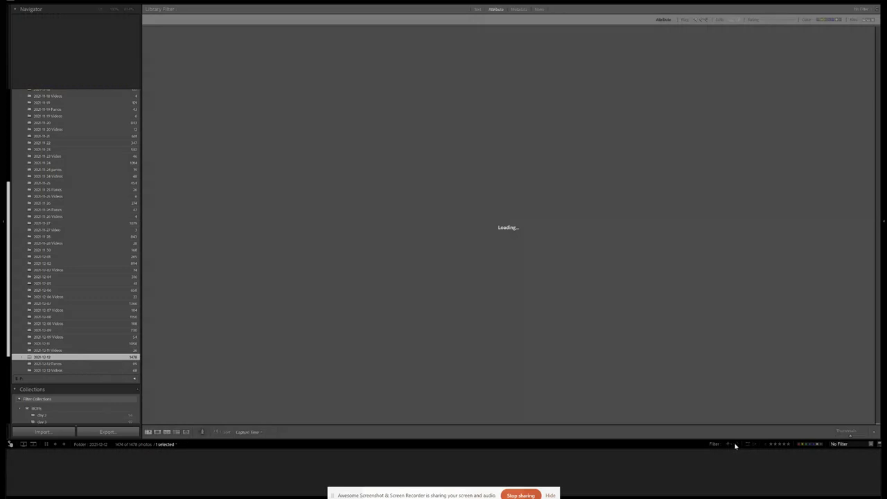
click(737, 444)
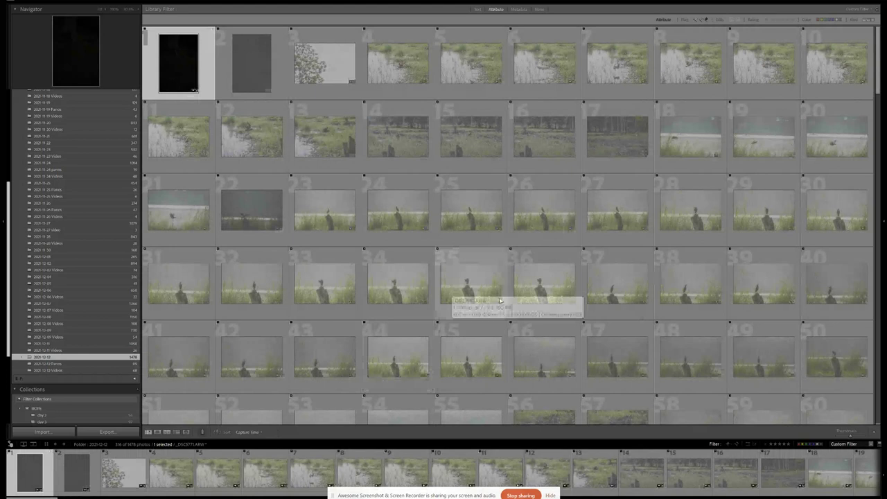
Step: Look through the thumbnails of the rejected wildlife photos and switch the rejected-flag filter off
scroll(501, 300, down, 10)
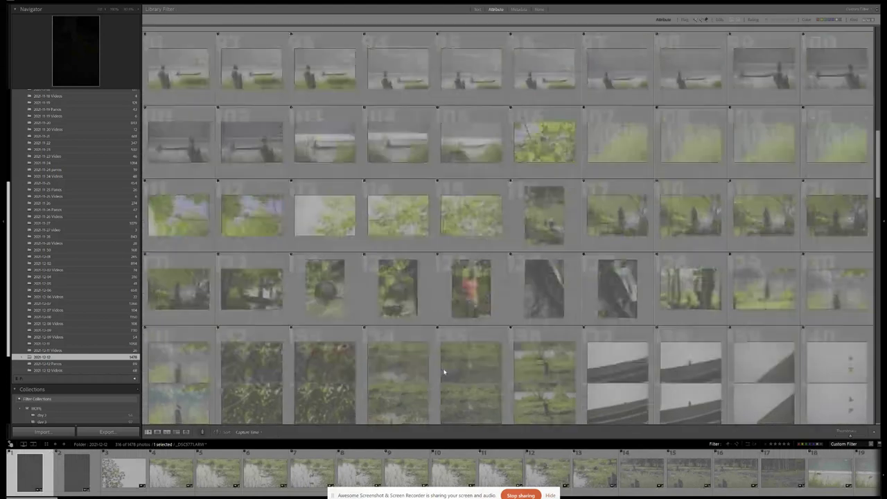
scroll(445, 372, down, 5)
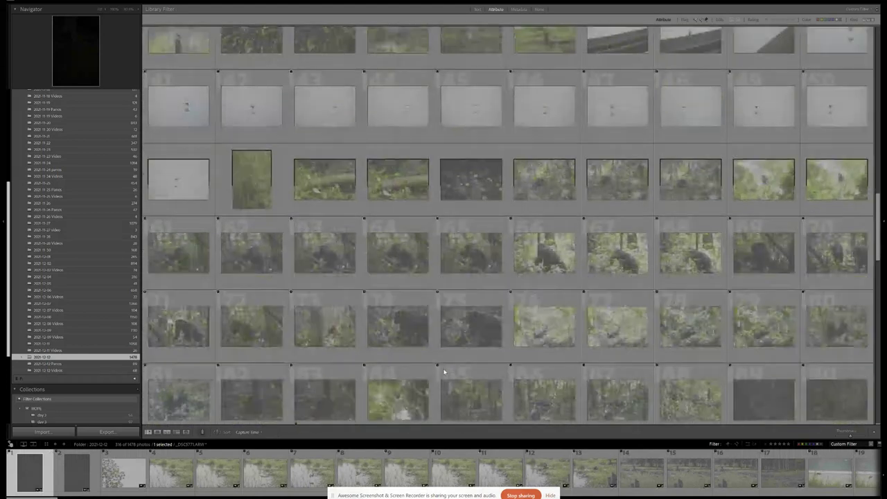
scroll(444, 372, down, 5)
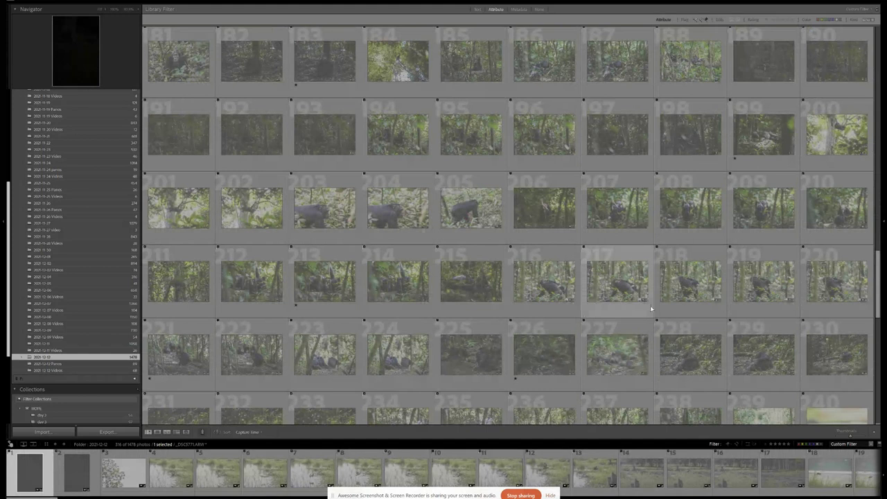
scroll(331, 272, up, 15)
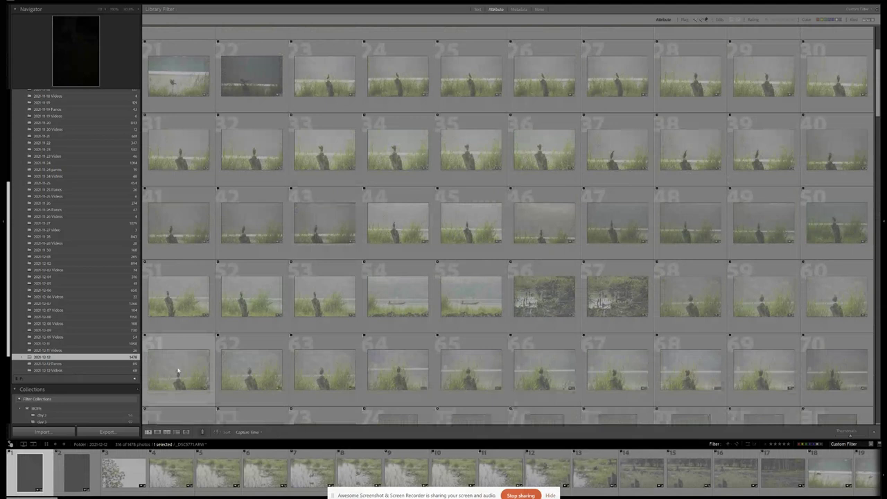
click(736, 443)
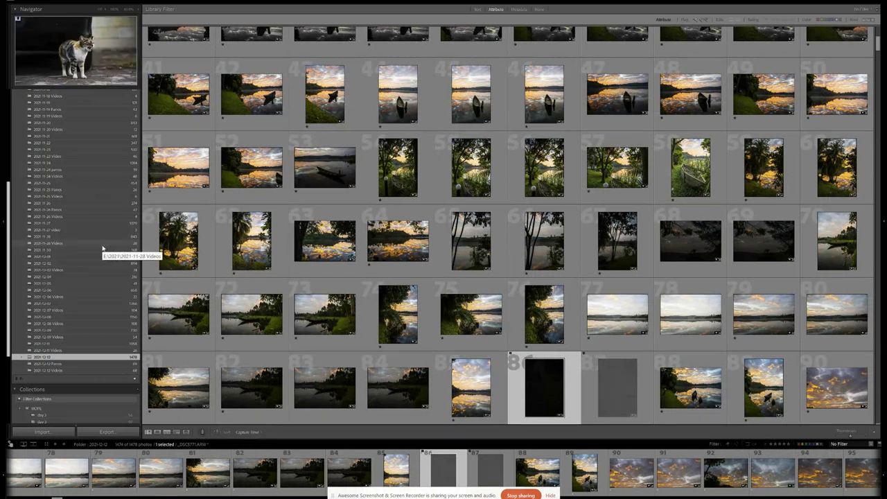
Step: Open the 2021-11-30 folder and view its city skyline and mosque photos one by one in the enlarged single-photo view
click(104, 251)
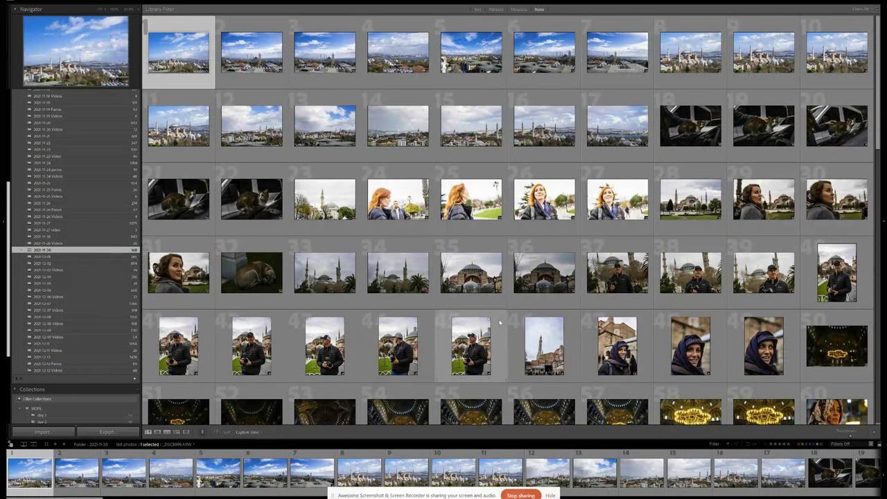
key(e)
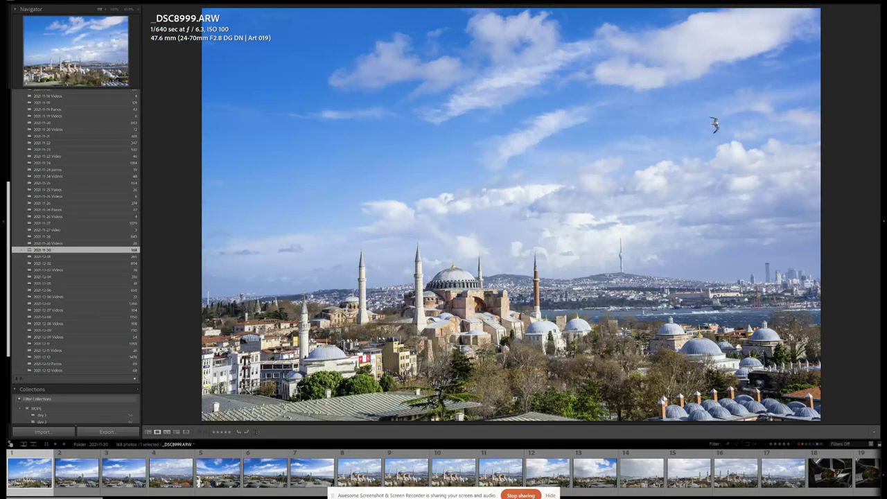
key(Right)
key(Right)
key(Right)
key(Right)
key(Right)
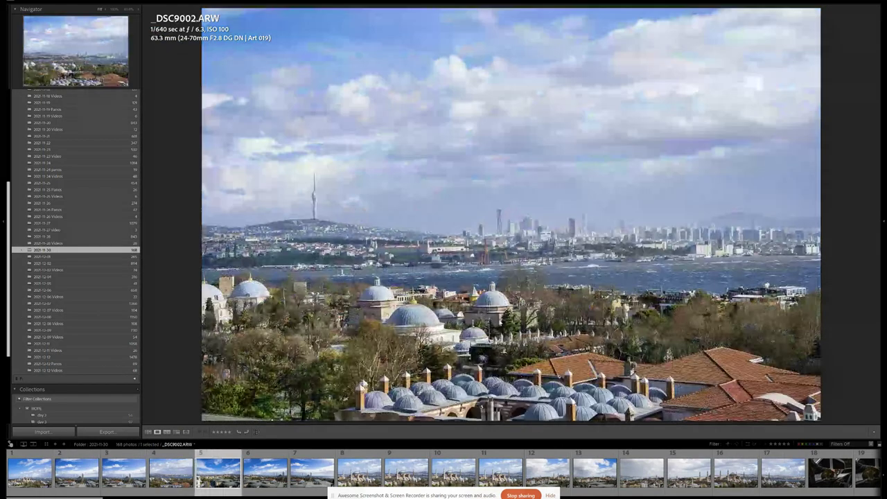
key(Right)
key(Right)
key(Right)
key(Right)
key(Right)
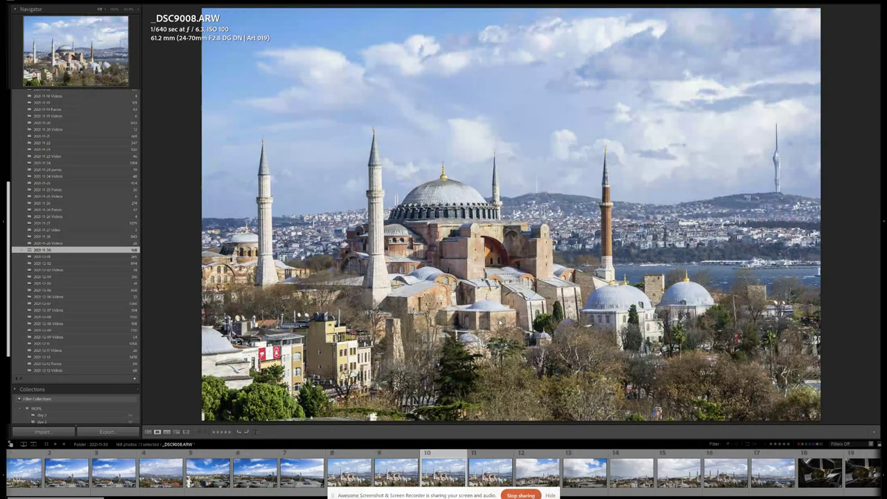
key(Right)
key(Right)
key(Right)
key(Right)
key(Right)
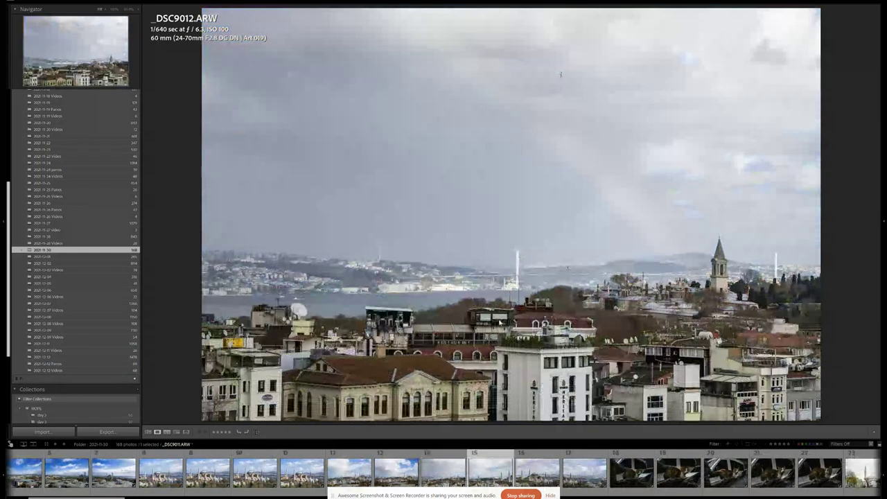
Step: View the series of dark photos showing the cat sitting on the car hood
key(Right)
key(Right)
key(Right)
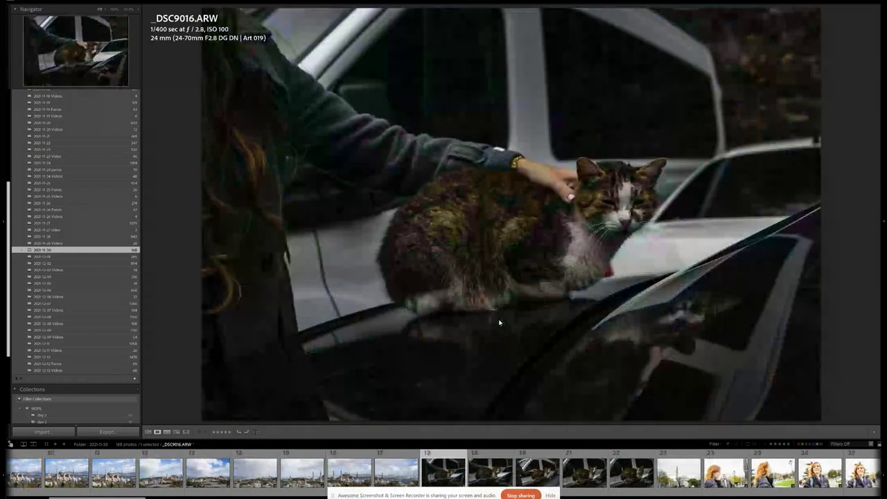
key(Right)
key(Right)
key(Right)
key(Right)
key(Right)
key(Right)
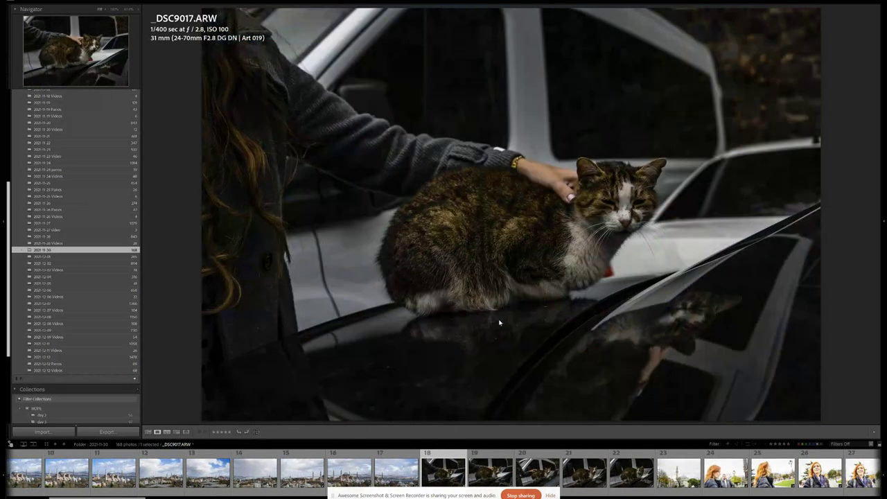
key(Right)
key(Right)
key(Right)
key(Right)
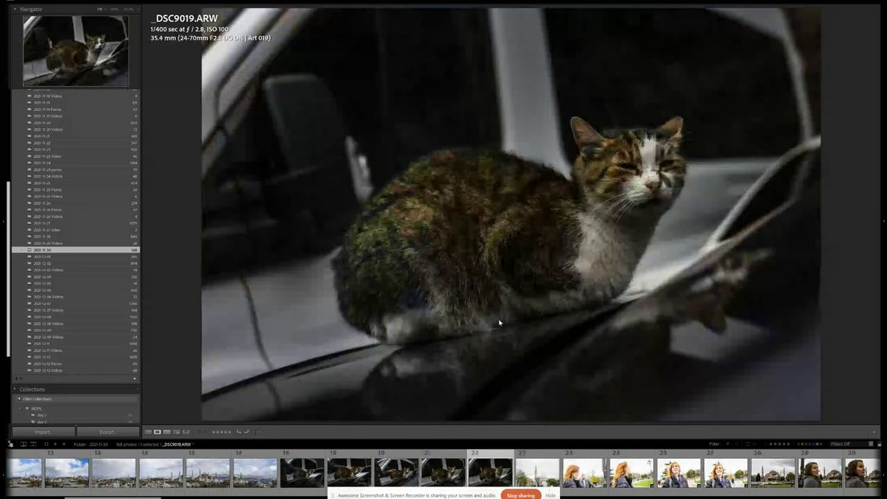
Step: Try flagging _DSC9022.ARW, the shot with the man behind the red-haired woman, as rejected, and clear its flag
key(Right)
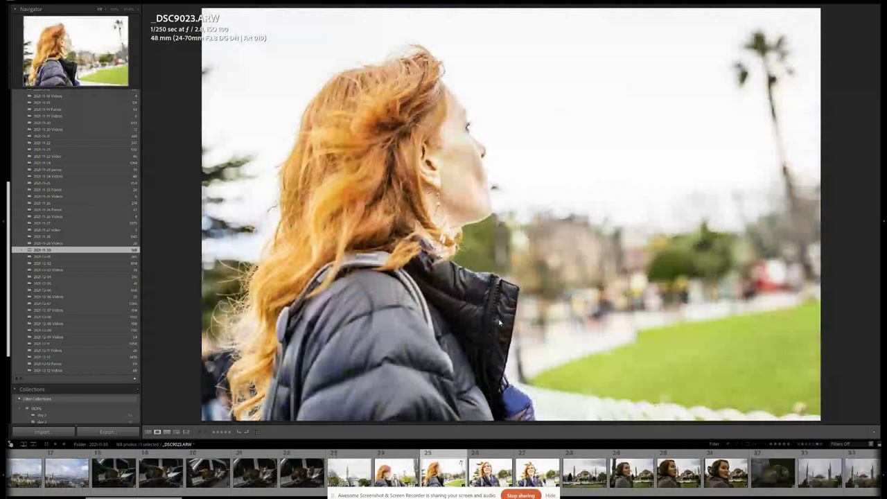
key(Left)
key(x)
key(Left)
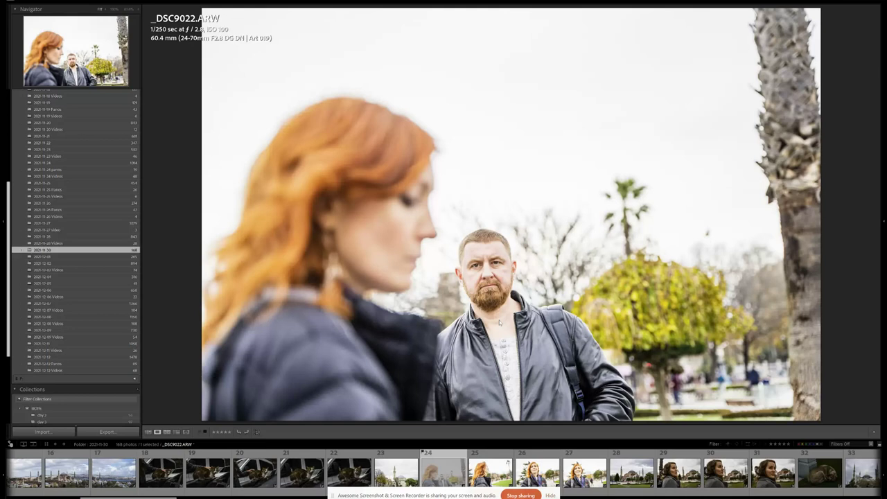
key(u)
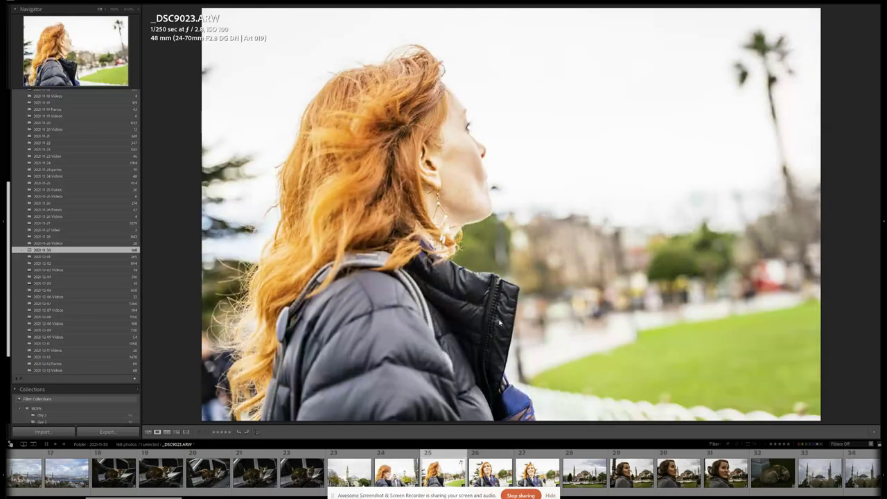
Step: Compare _DSC9022.ARW with the next red-haired woman portraits and flag _DSC9023.ARW and _DSC9024.ARW as rejected
key(Left)
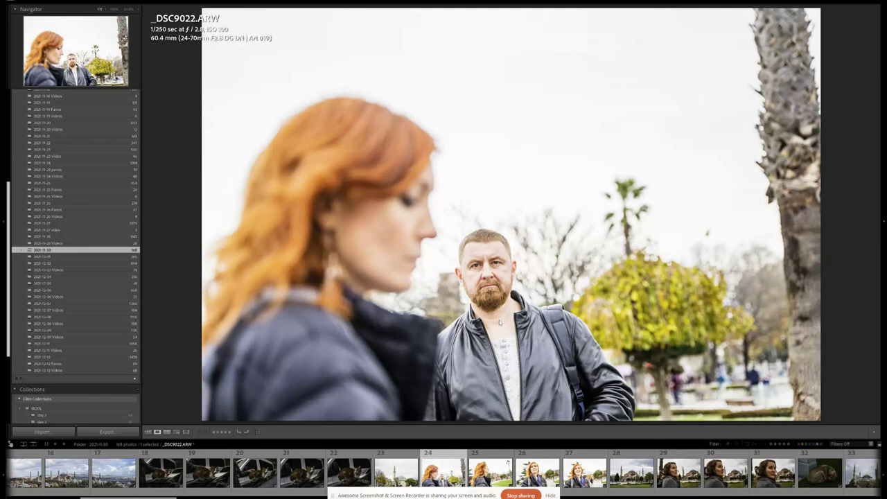
key(Right)
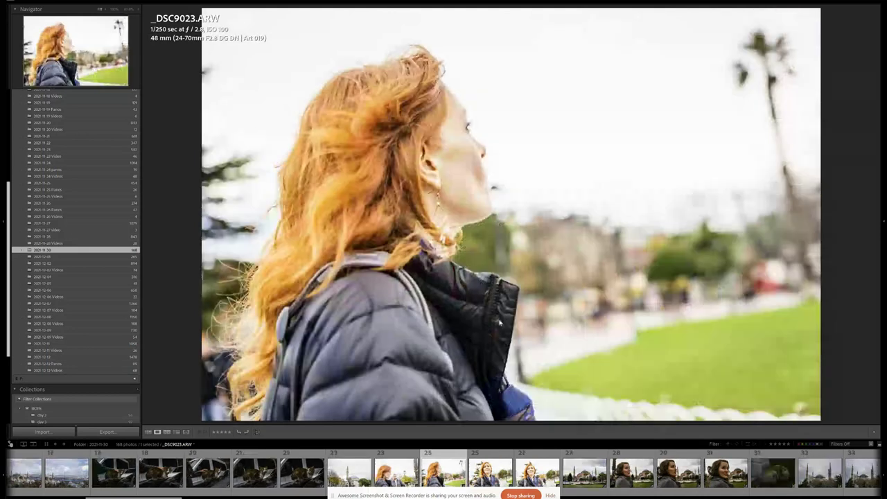
key(Right)
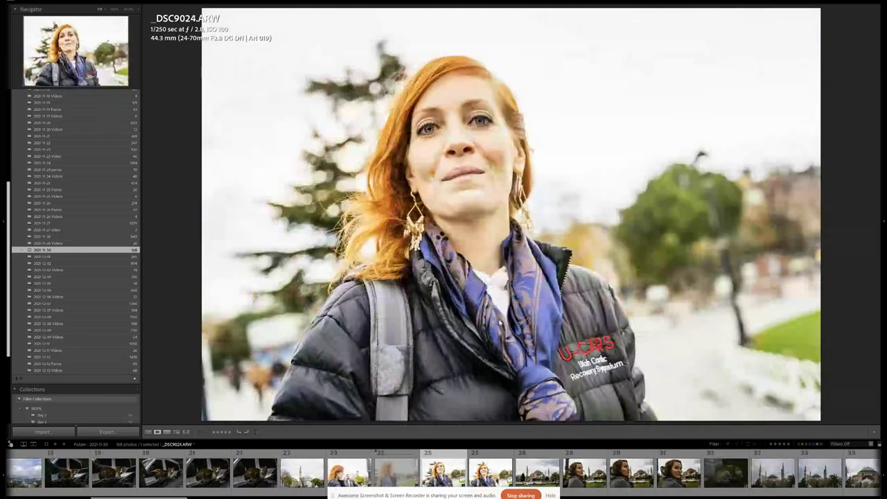
key(x)
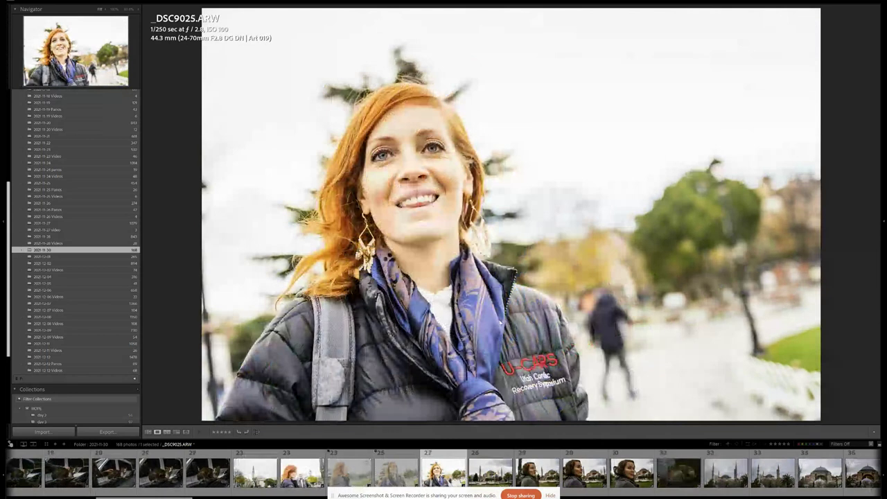
Step: Flag _DSC9027.ARW, the side portrait of the woman in the grey coat by the domed building, as rejected
key(Right)
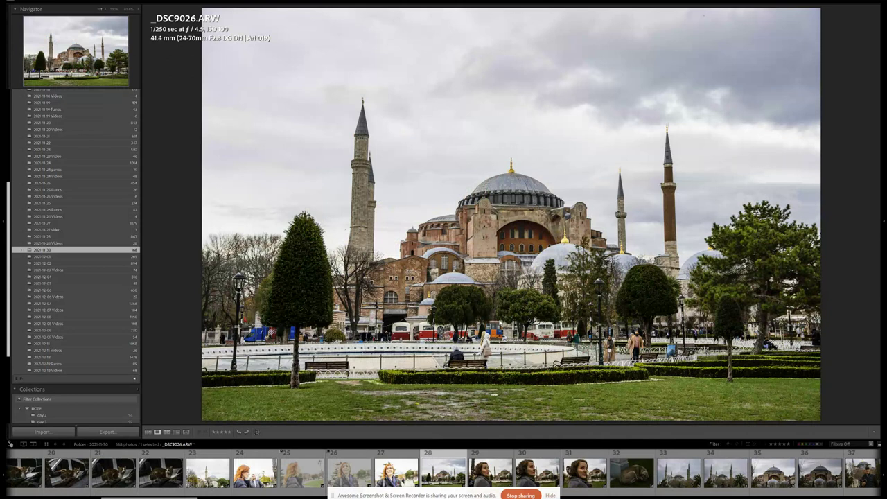
key(Right)
key(Right)
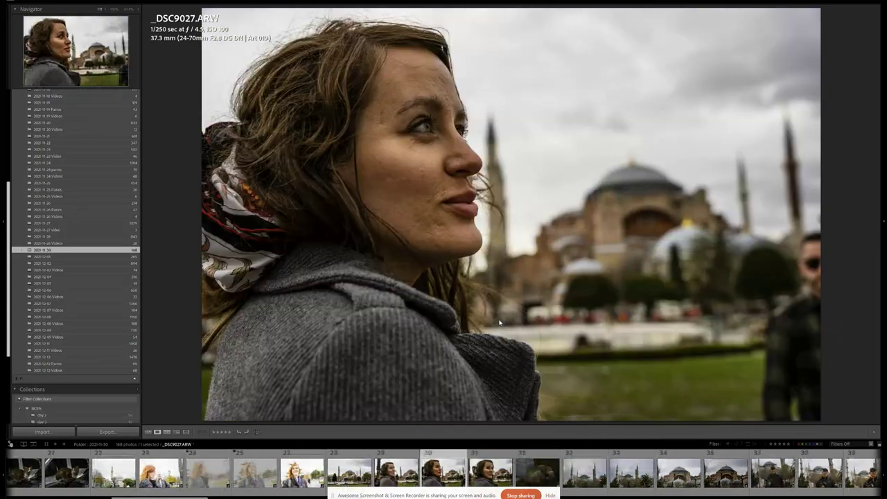
key(Left)
key(Right)
key(Right)
key(Right)
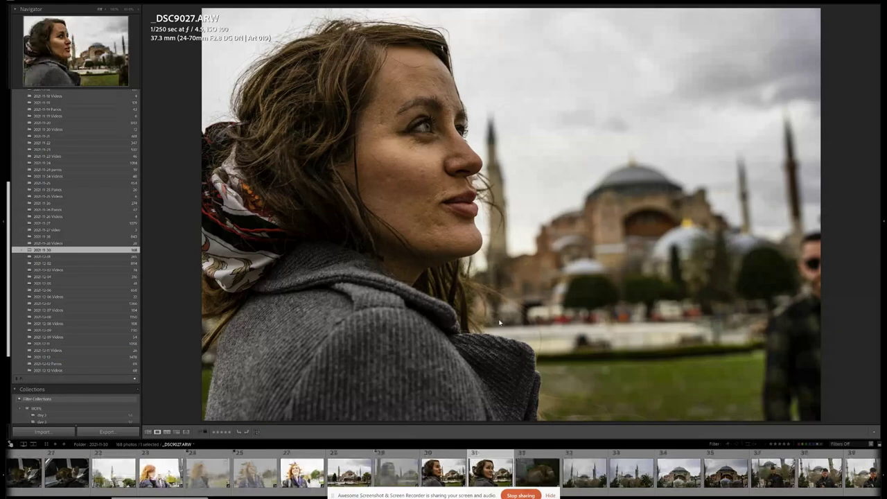
Step: View the cloudy-sky mosque photos starting at _DSC9030.ARW, going back and forth to compare neighbouring shots
key(Right)
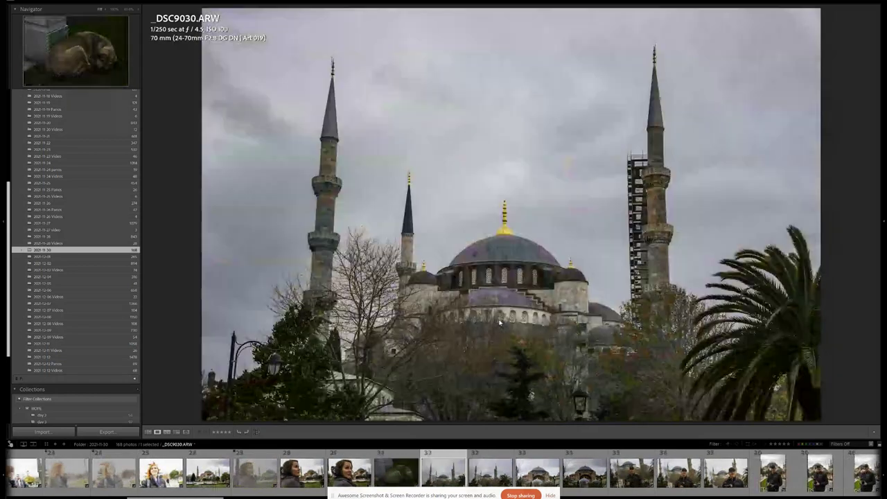
key(Left)
key(Right)
key(Right)
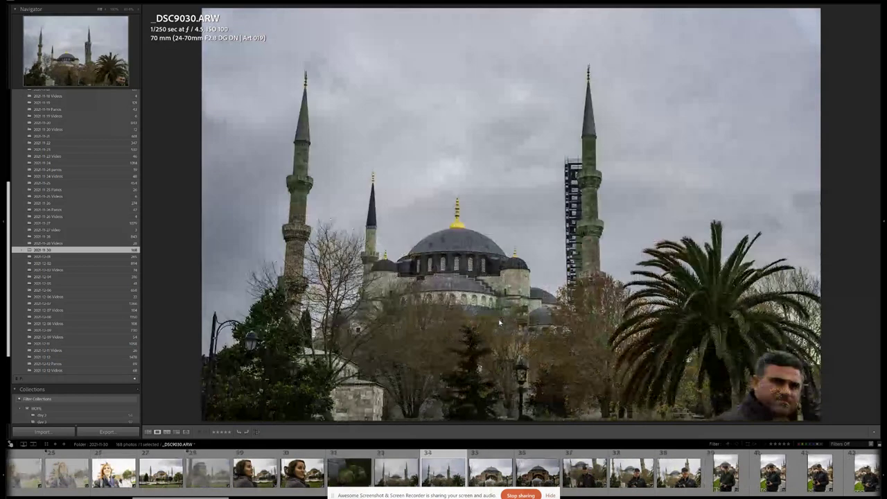
key(Right)
key(Right)
key(Left)
key(Left)
key(Right)
key(Right)
key(Right)
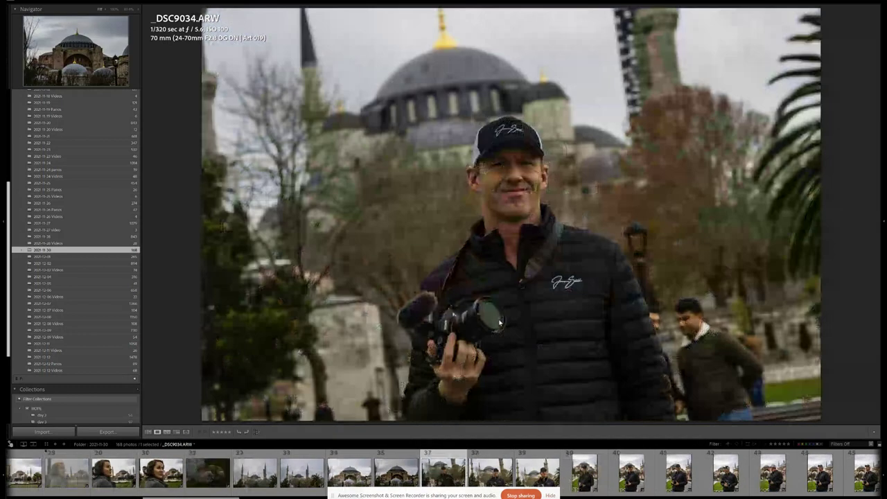
Step: View the portraits of the man in the cap holding a camera in front of the domed buildings
key(Right)
key(Right)
key(Right)
key(Right)
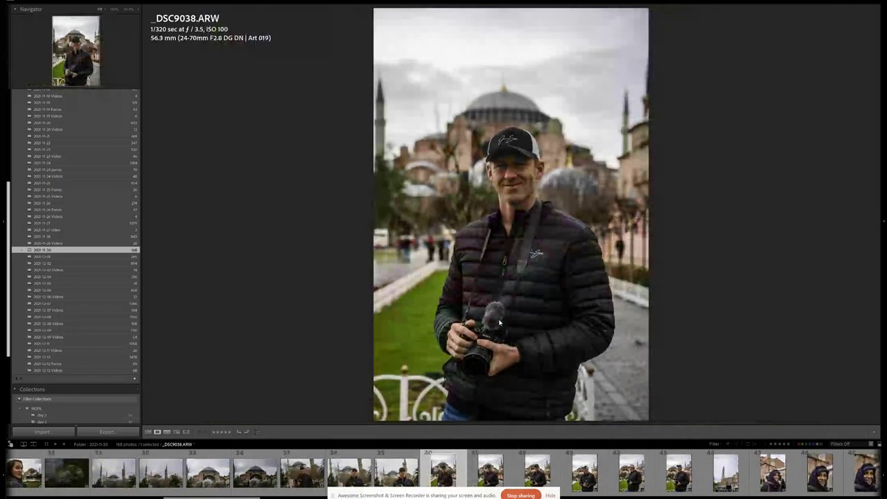
key(Right)
key(Right)
key(Right)
key(Right)
key(Right)
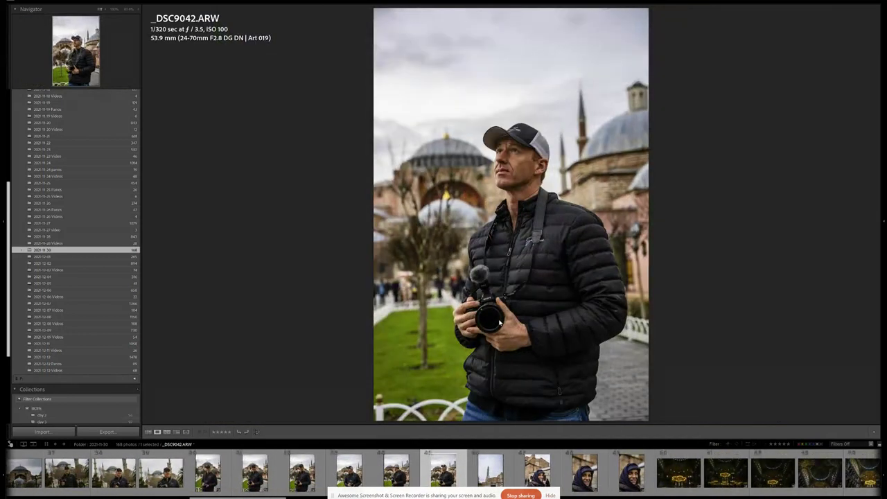
key(Right)
key(Left)
key(Left)
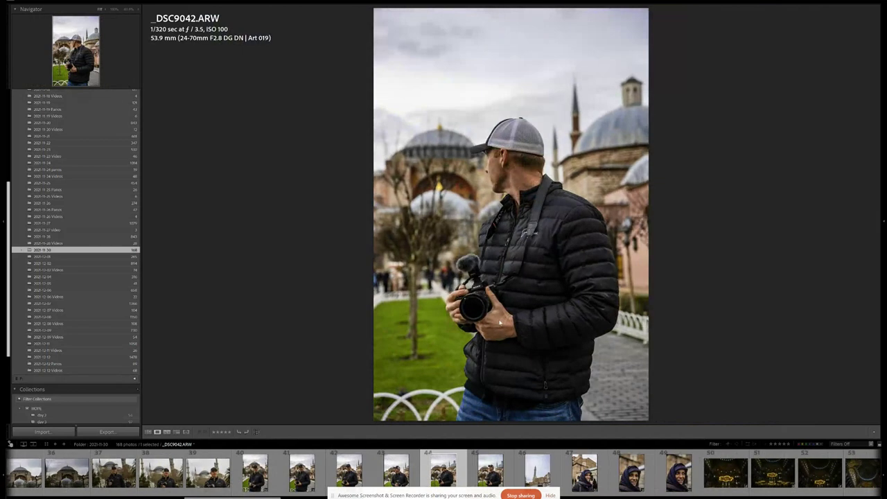
Step: Flag _DSC9045.ARW, the smiling woman in the blue headscarf, as rejected and compare it with the following portrait
key(Right)
key(Right)
key(Right)
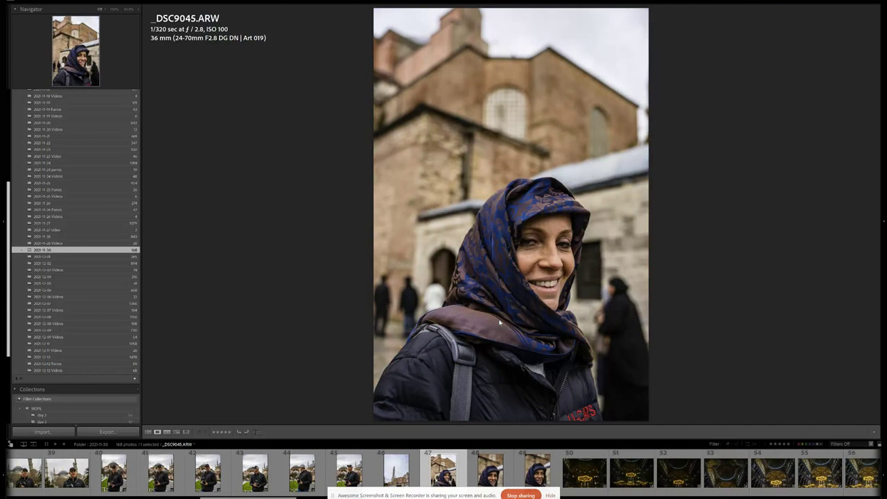
key(x)
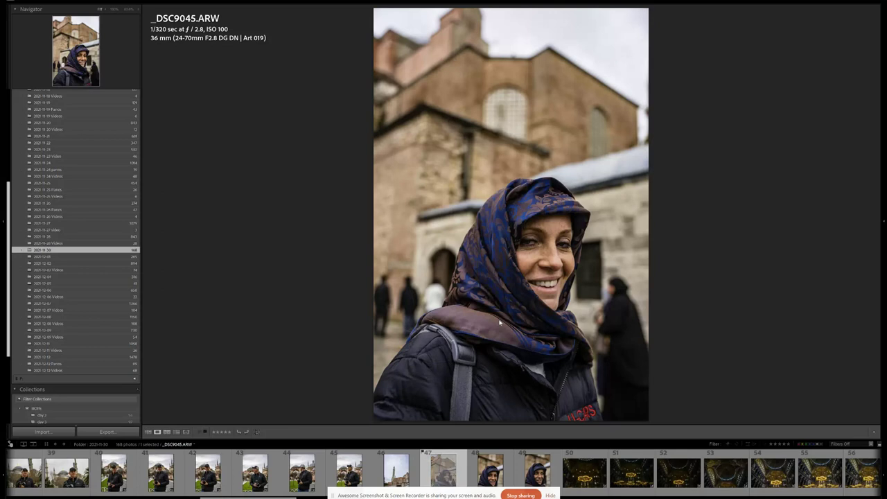
key(Right)
key(Left)
key(Right)
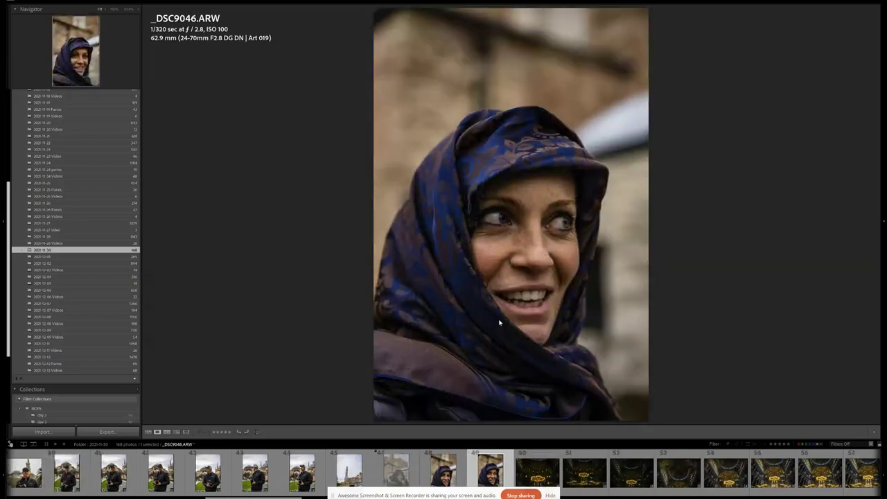
Step: View the dome and chandelier interior photos through _DSC9055.ARW, comparing the darker and brighter exposures
key(Right)
key(Right)
key(Right)
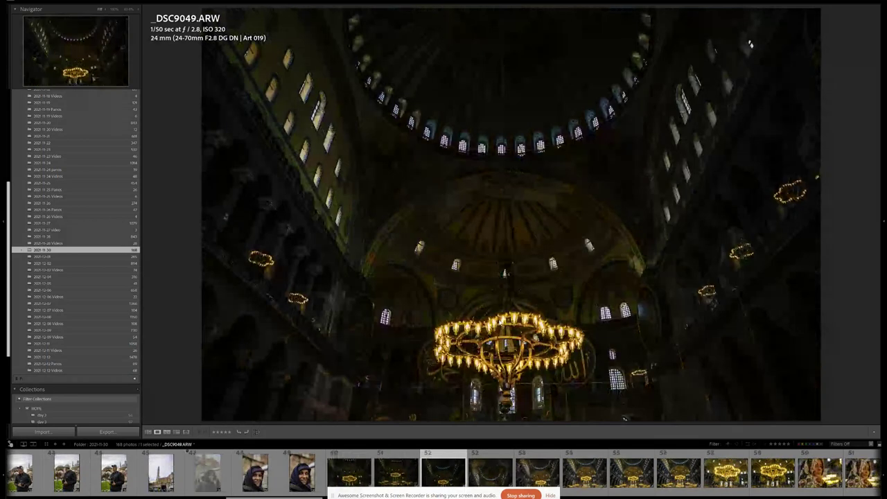
key(Right)
key(Right)
key(Right)
key(Left)
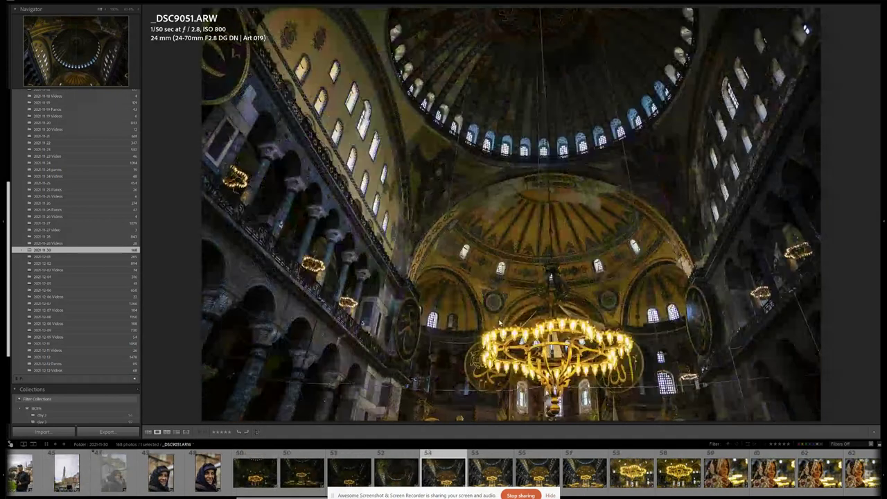
key(Right)
key(Right)
key(Right)
key(Right)
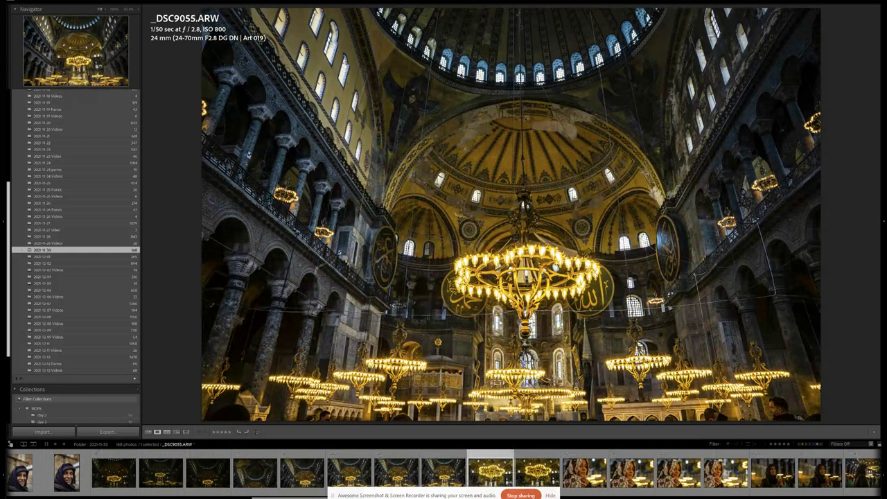
Step: Flag three floral-headscarf portraits as rejected: _DSC9058.ARW, the one following _DSC9059.ARW, and _DSC9061.ARW
key(Right)
key(Right)
key(Right)
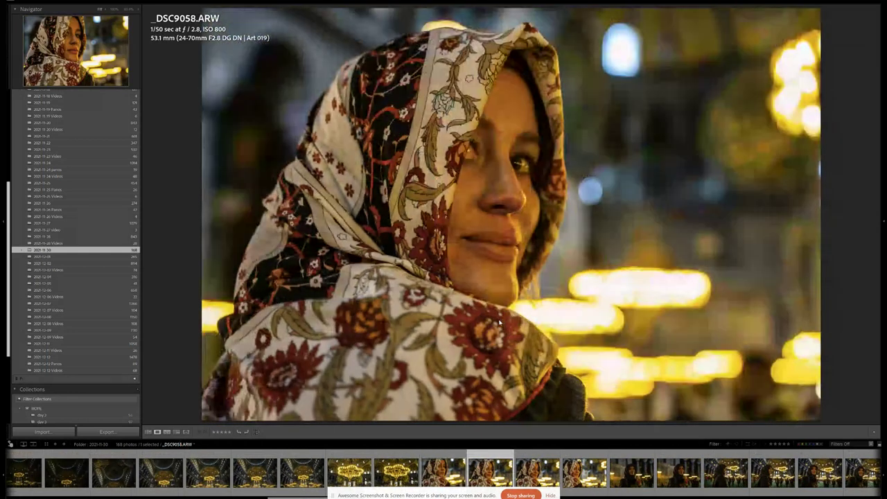
key(x)
key(Right)
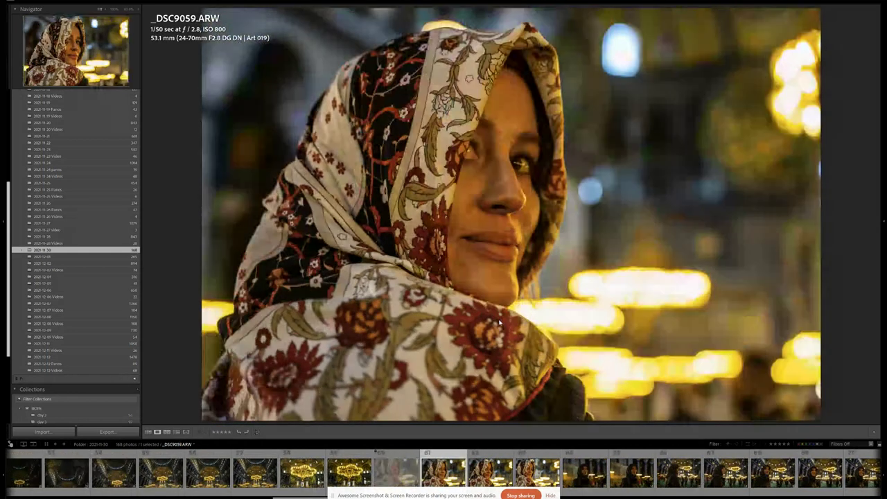
key(Right)
key(x)
key(Right)
key(x)
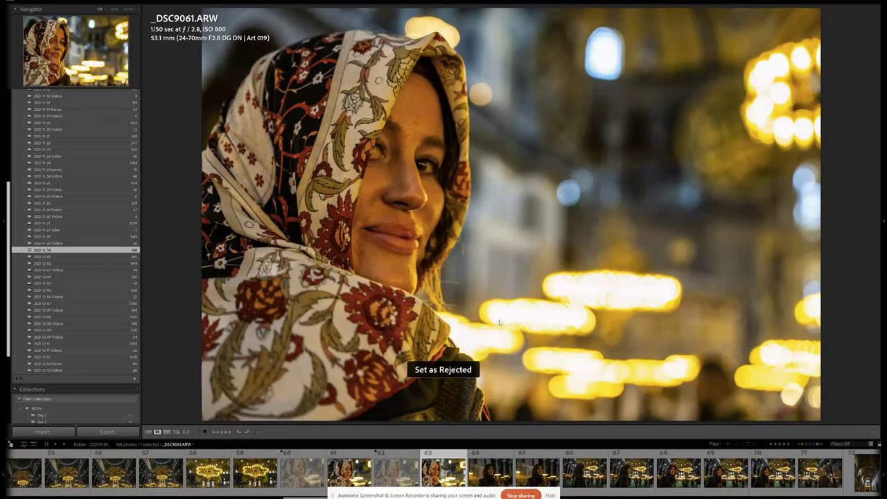
Step: Go through the dark-headscarf portraits under the chandeliers and flag the photo between _DSC9067.ARW and _DSC9069.ARW as rejected
key(Right)
key(Right)
key(Right)
key(Right)
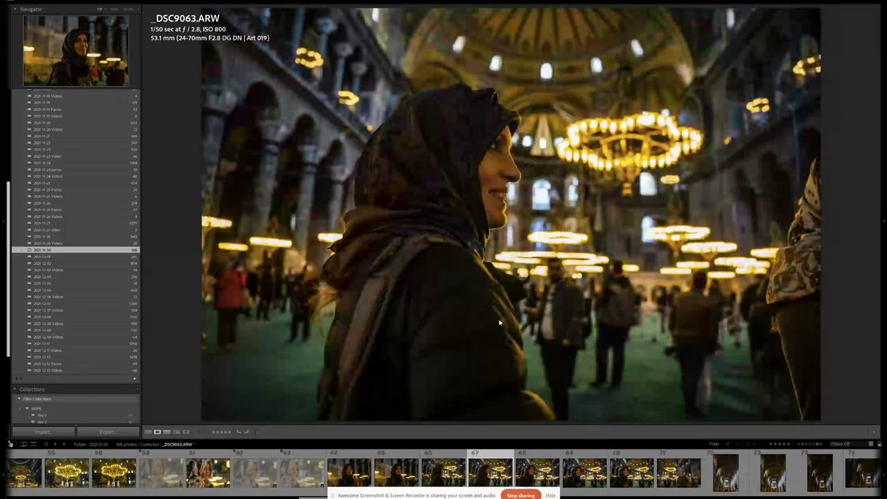
key(Right)
key(Right)
key(Right)
key(Right)
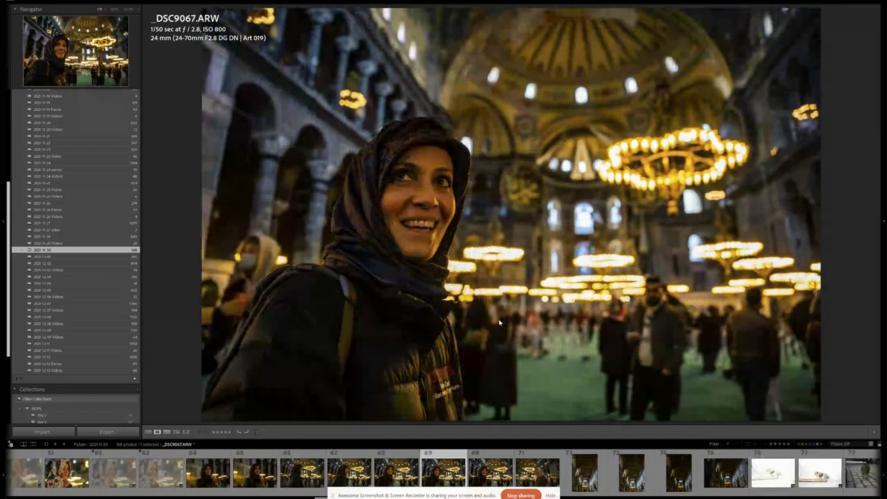
key(Right)
key(x)
key(Right)
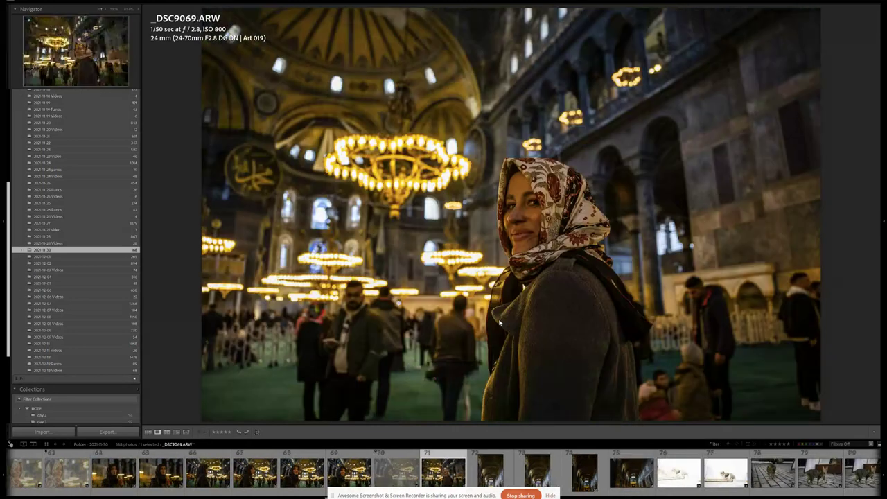
Step: Go past the vaulted hallway photos and flag _DSC9074.ARW, the overexposed cat on the wooden beam, as rejected
key(Right)
key(Right)
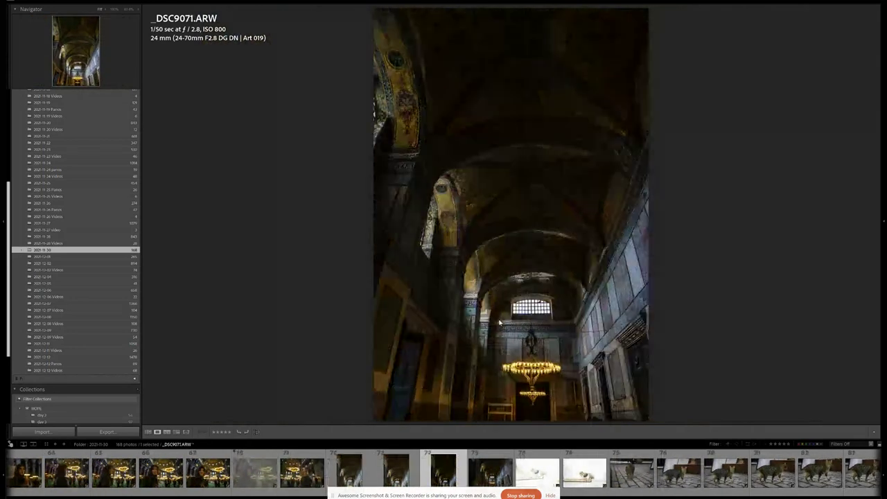
key(Right)
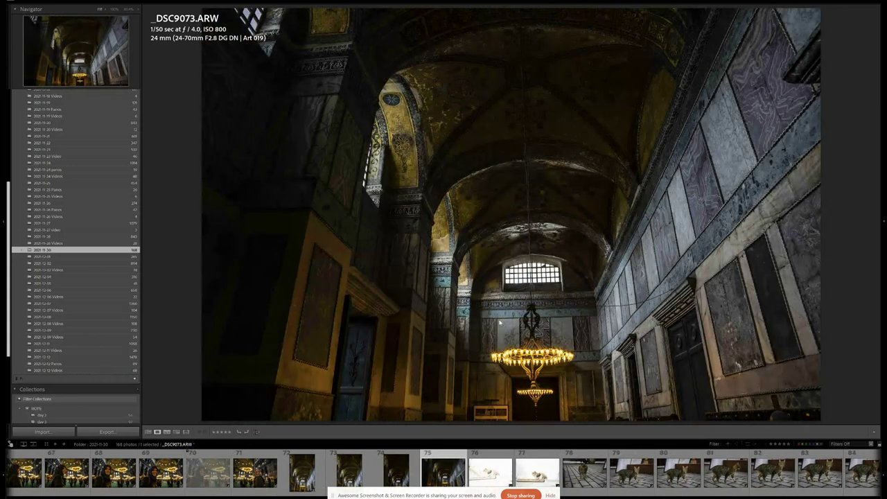
key(Right)
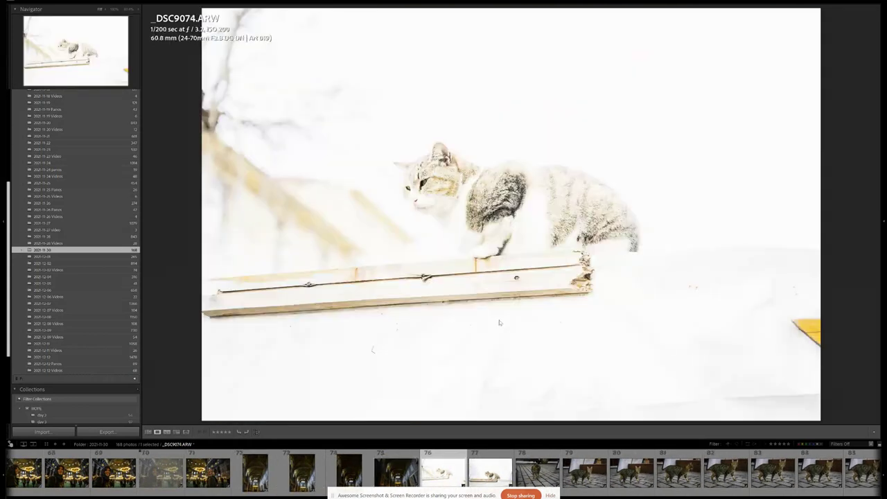
key(x)
Step: Compare the two cat-on-beam photos _DSC9074.ARW and _DSC9075.ARW, ending on _DSC9075.ARW
key(Right)
key(Right)
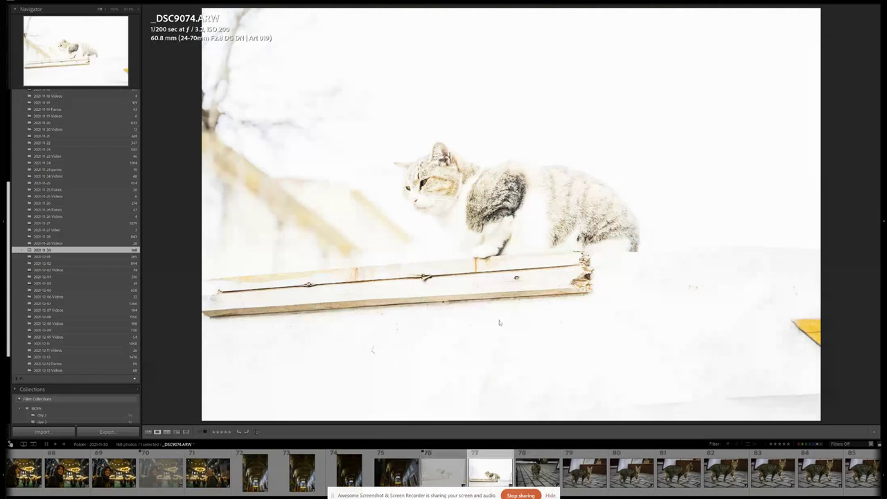
key(Left)
key(Right)
key(Left)
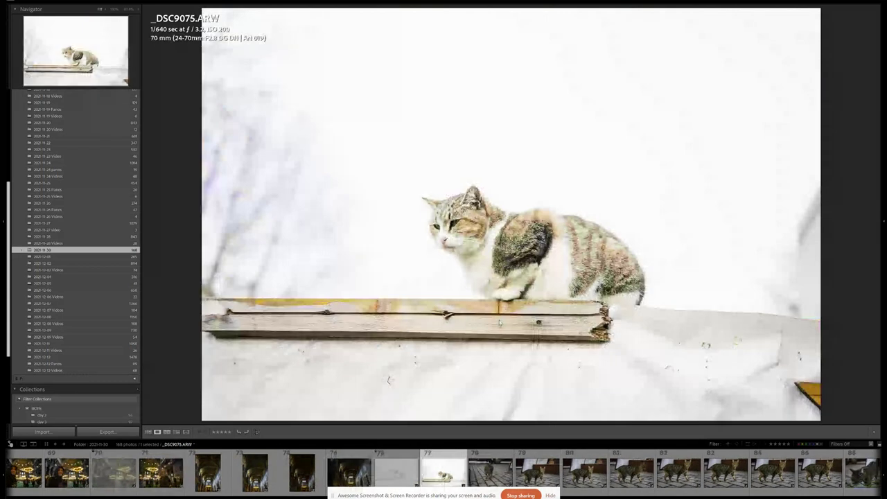
key(Right)
key(Left)
key(Left)
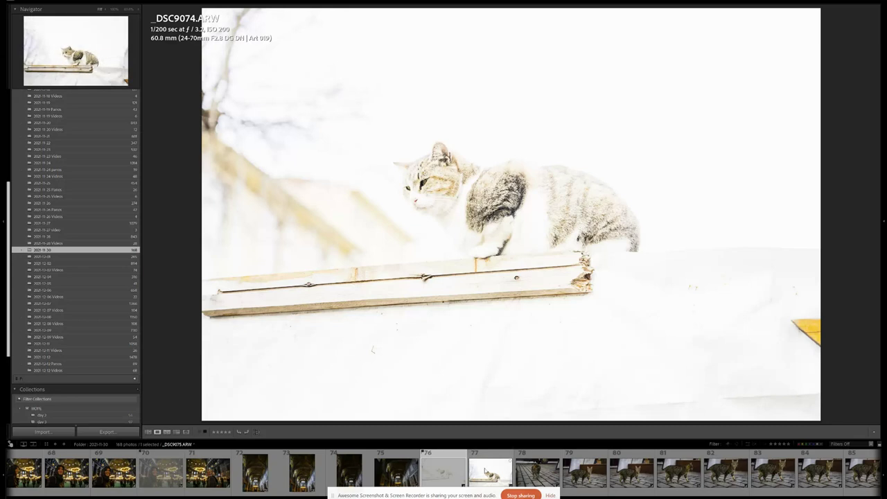
click(487, 473)
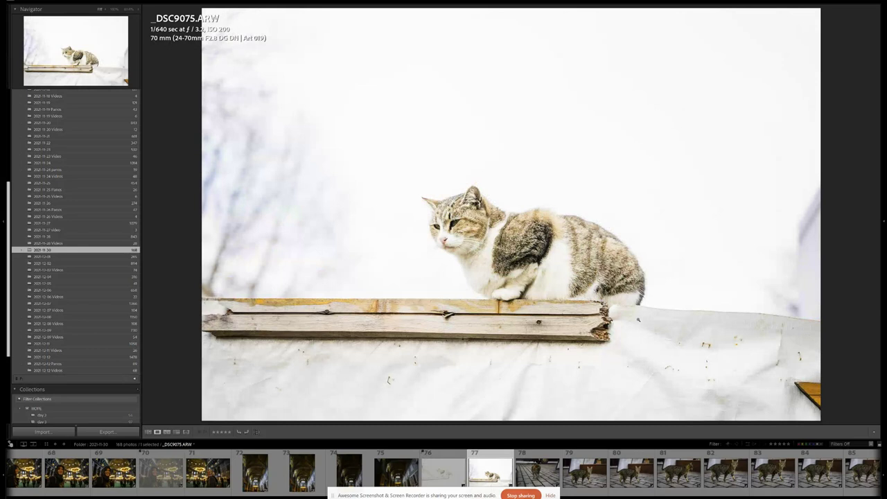
Step: Flag _DSC9076.ARW, the cat on the cobblestones looking sideways, as rejected, toggling the flag off and on again
key(Right)
key(Right)
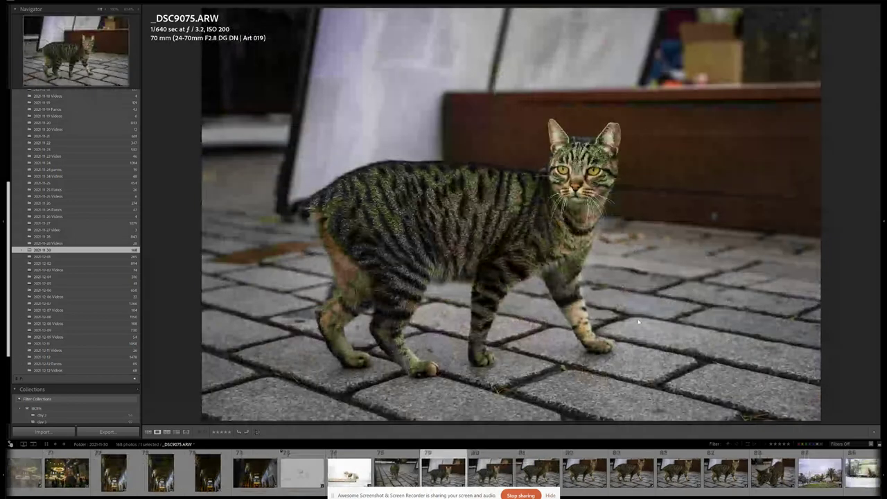
key(Left)
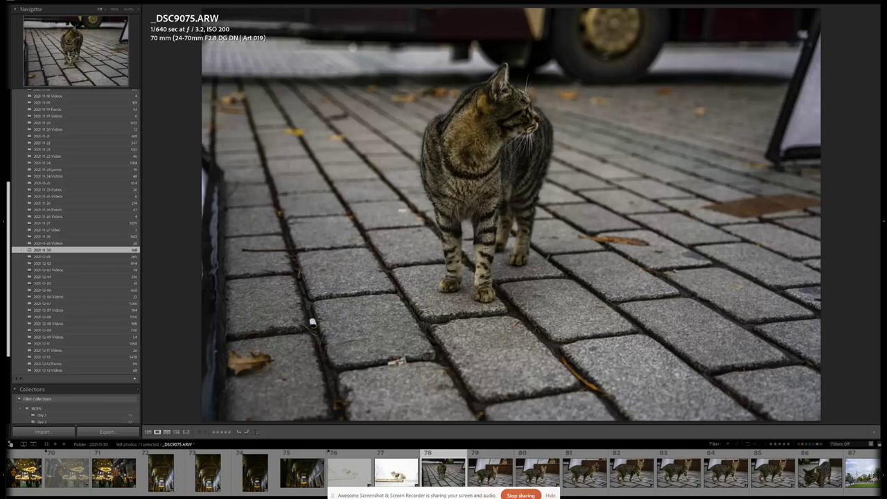
key(x)
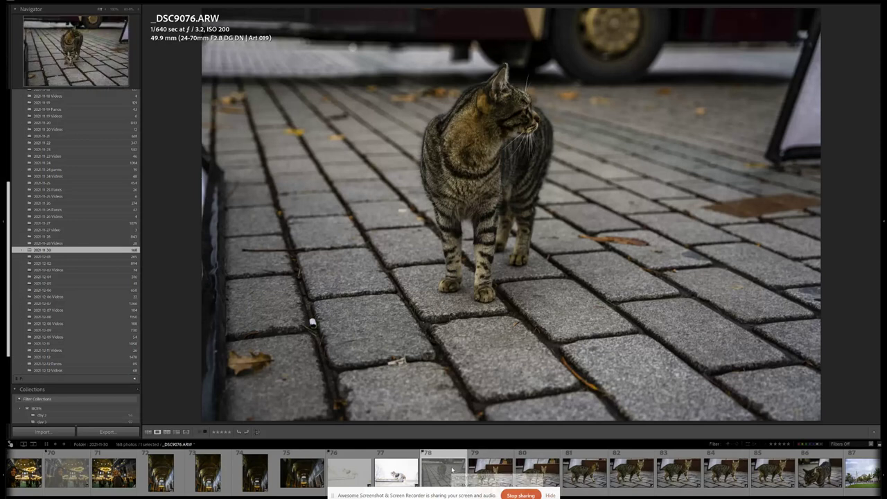
key(u)
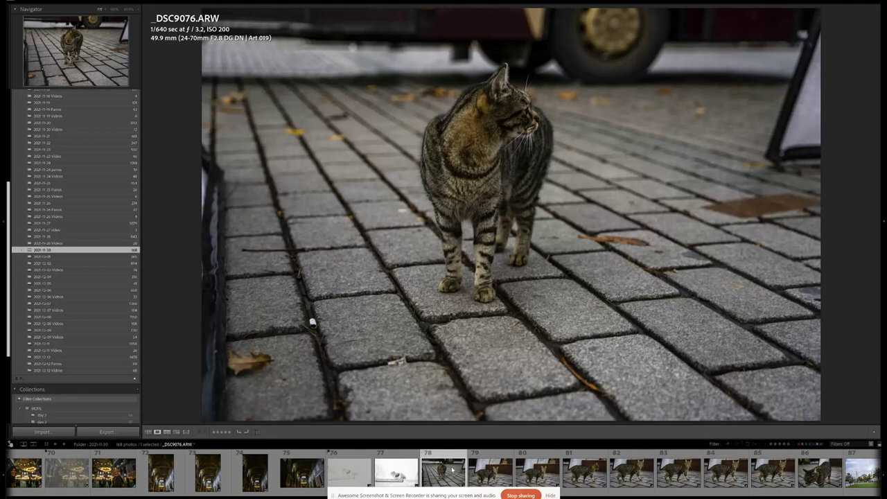
key(x)
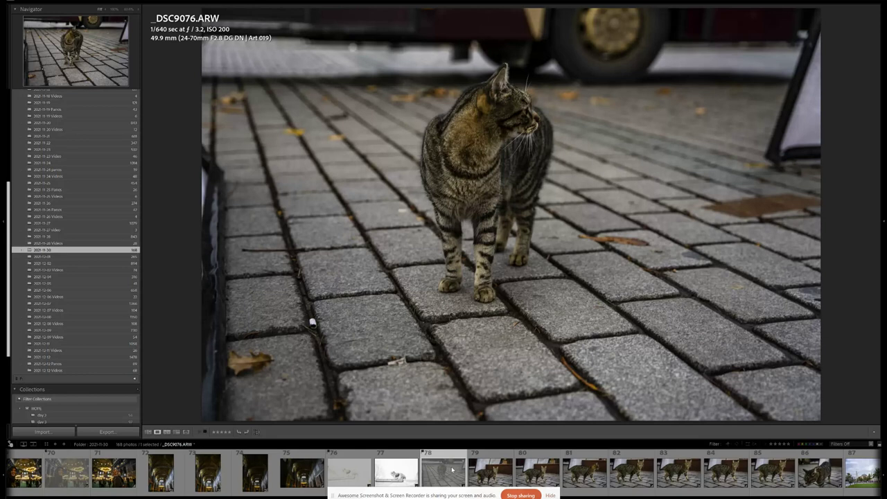
Step: Compare _DSC9076.ARW with the following cat photo and examine the cat's face in _DSC9076.ARW at higher magnification
key(Right)
key(Left)
key(Right)
key(Left)
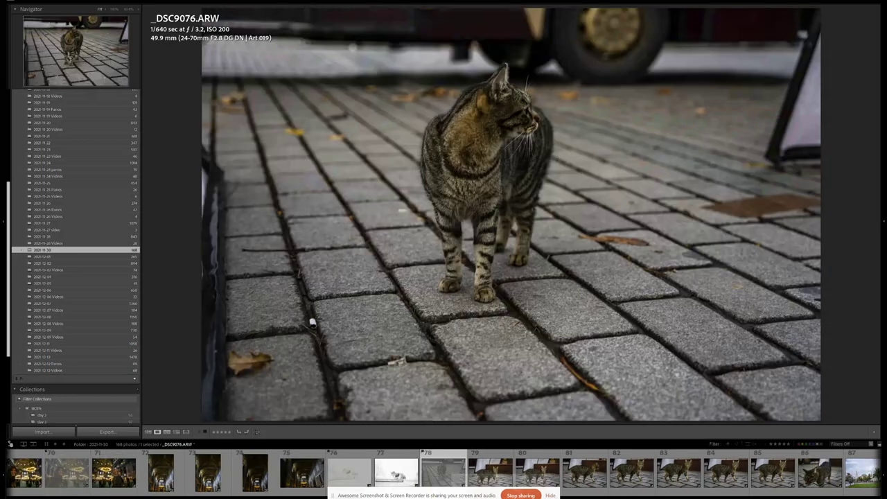
click(513, 110)
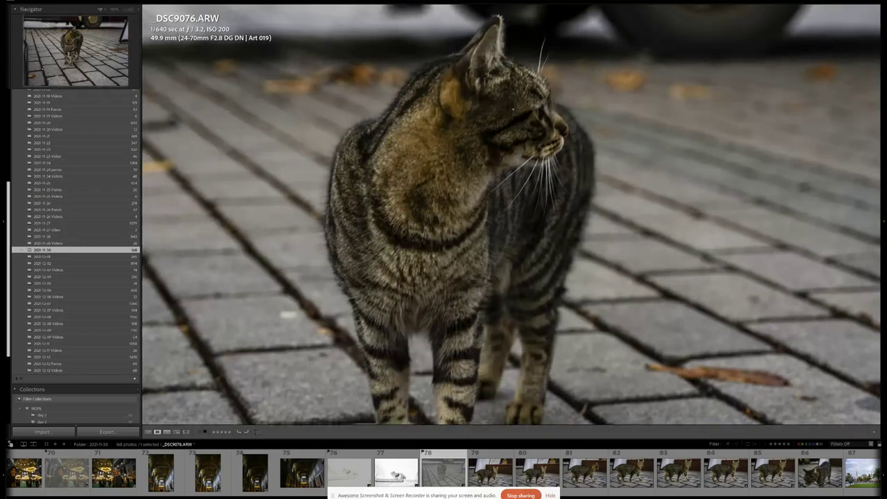
click(312, 322)
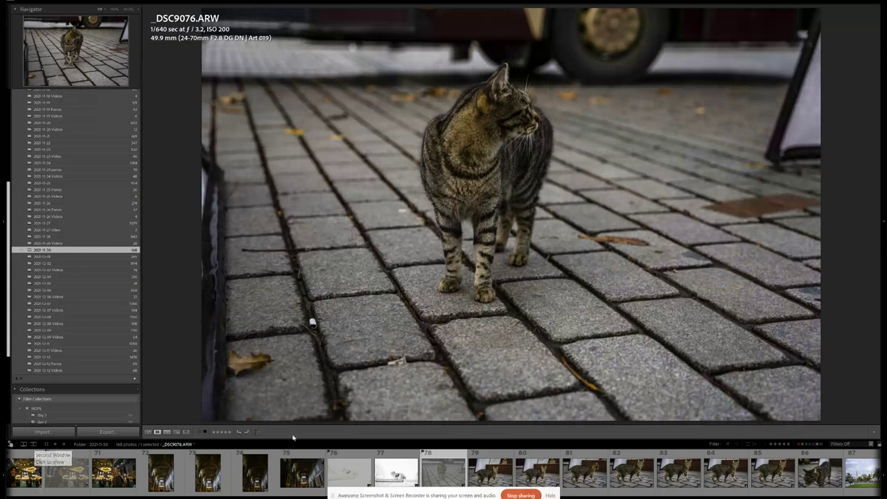
Step: Go through the cobblestone cat photos from _DSC9077.ARW and flag _DSC9084.ARW, the cat with its head lowered, as rejected
click(487, 469)
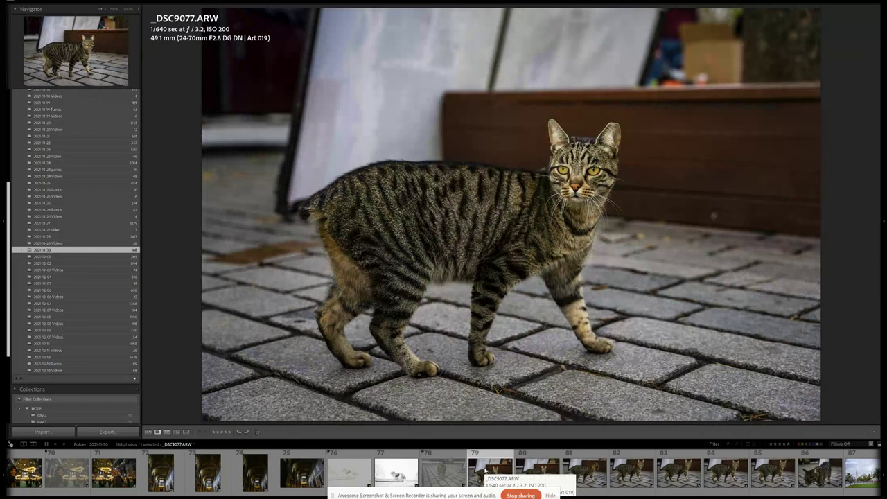
key(Right)
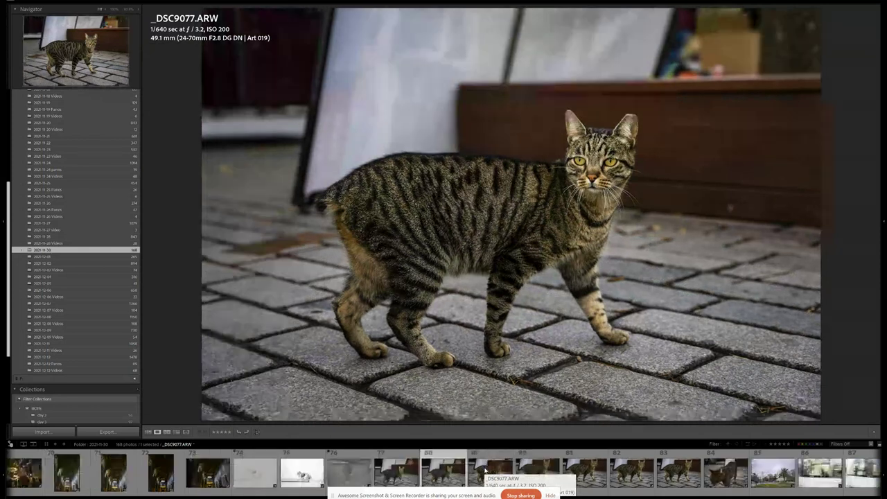
key(Right)
key(Right)
key(Right)
key(Right)
key(Right)
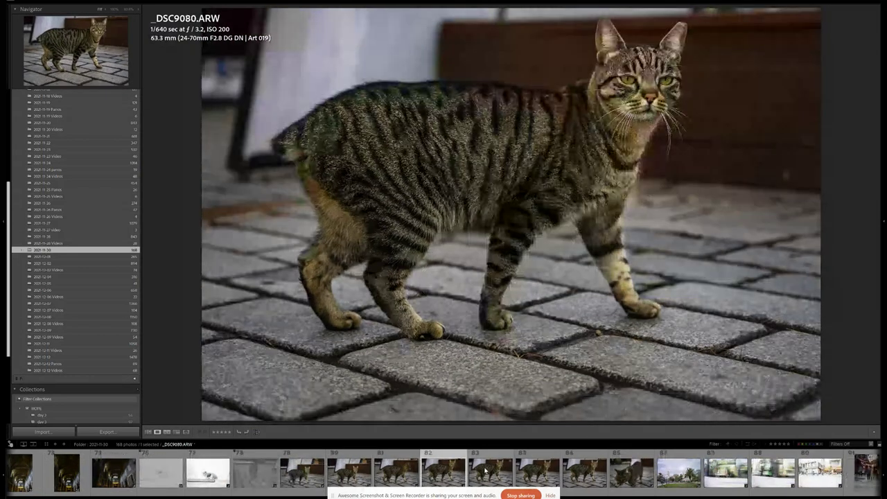
key(Right)
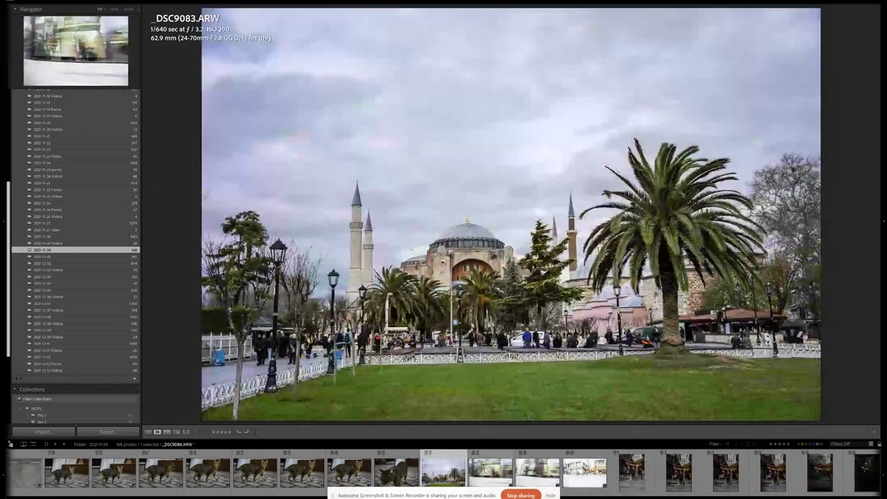
key(Right)
key(Right)
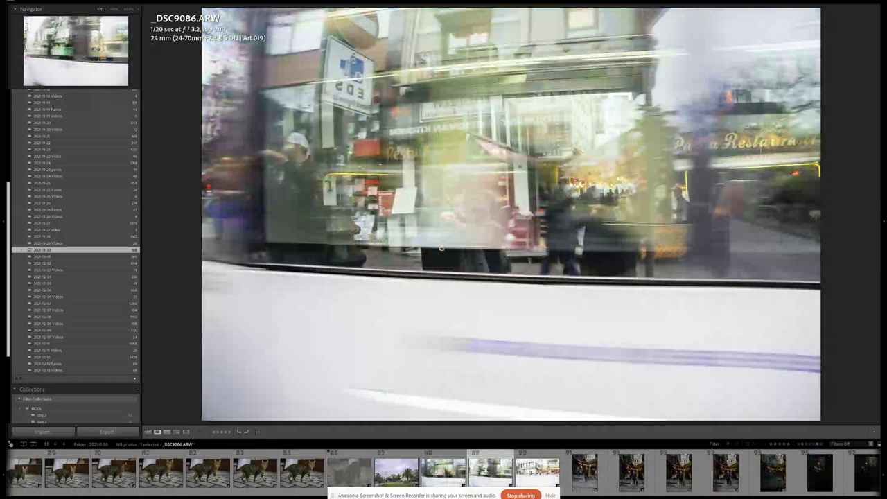
Step: Flag the motion-blurred tram photo _DSC9087.ARW and the street portrait _DSC9090.ARW as rejected
key(Right)
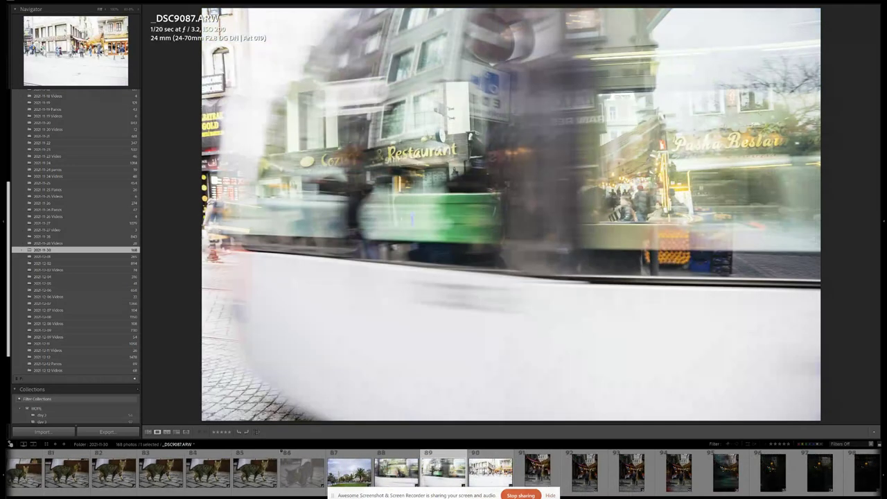
key(x)
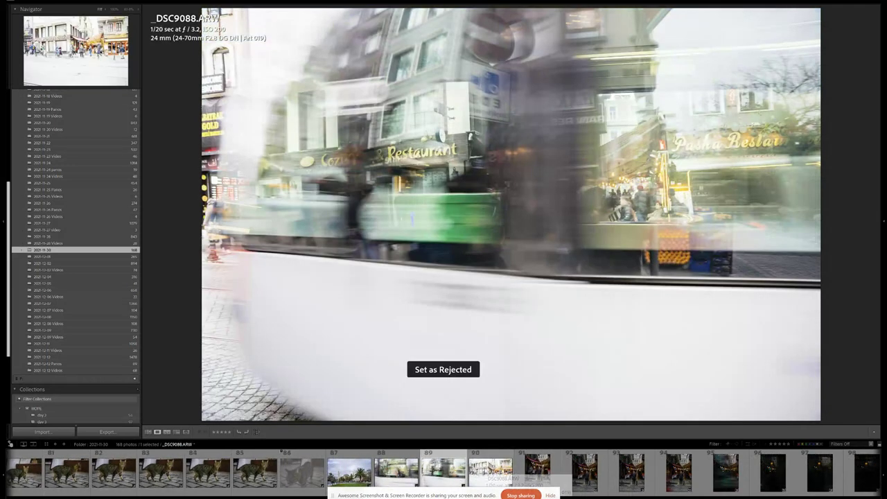
key(Right)
key(Right)
key(Right)
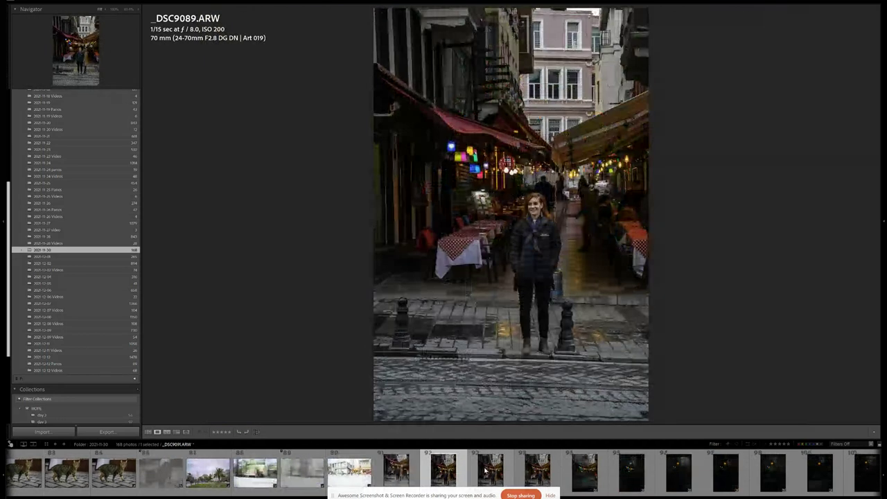
key(x)
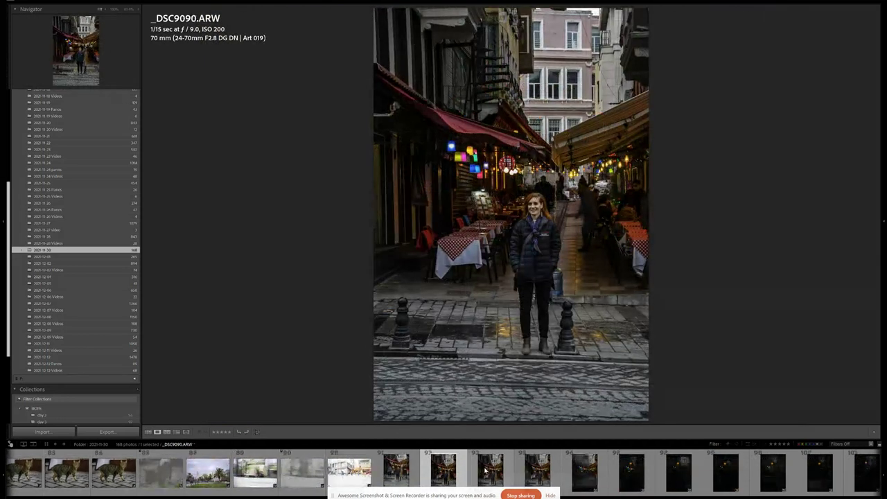
Step: Look through the dark, blurred frames of the restaurant street up to about _DSC9102.ARW and return to _DSC9094.ARW
key(Right)
key(Right)
key(Right)
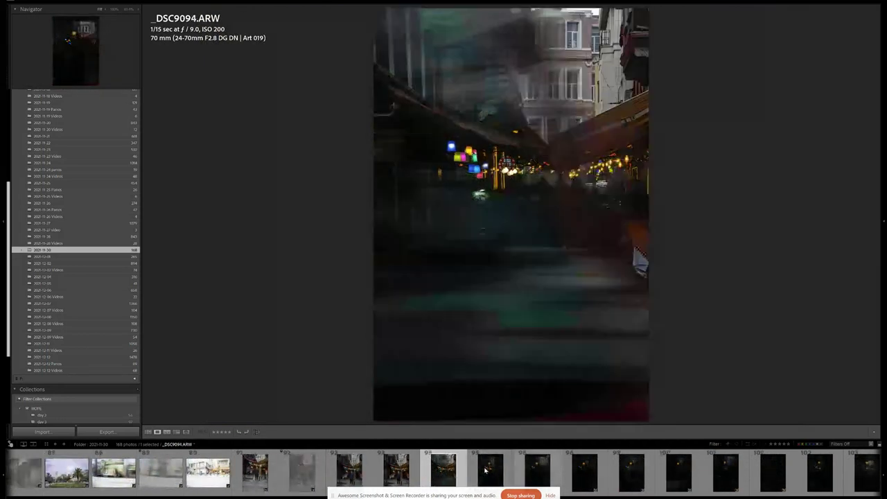
key(Left)
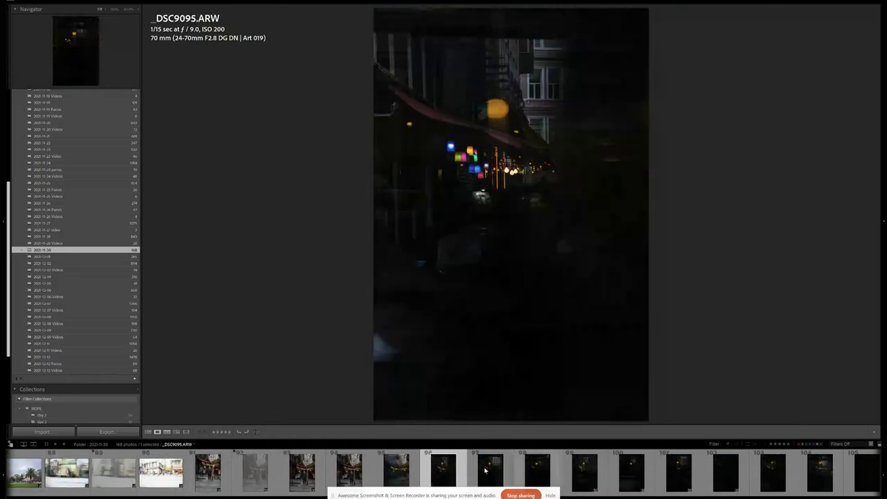
key(Right)
key(Right)
key(Right)
key(Right)
key(Right)
key(Right)
key(Right)
key(Right)
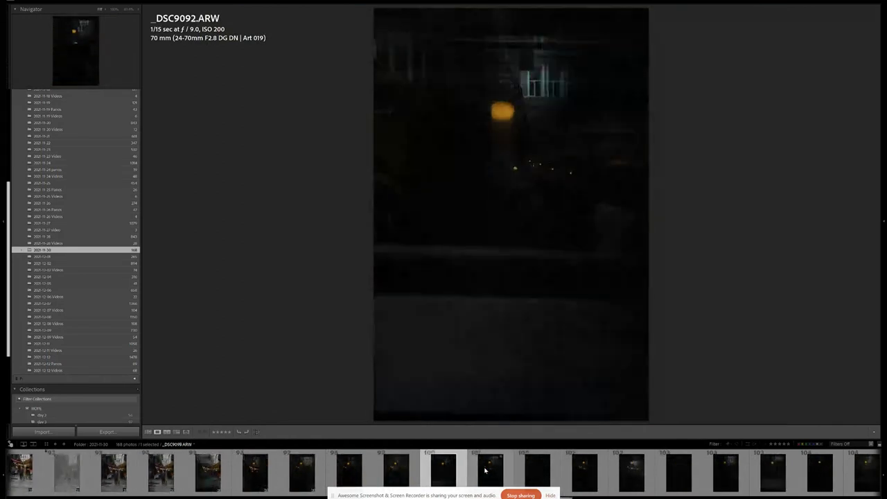
key(Right)
key(Right)
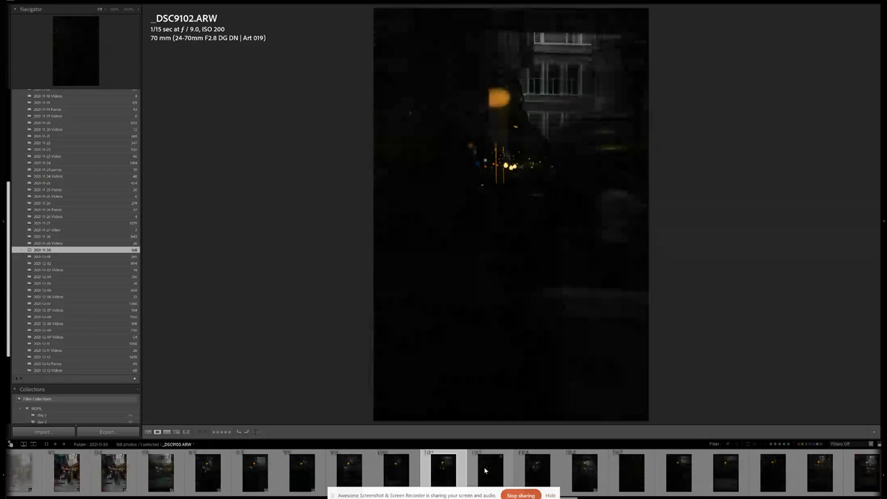
key(Left)
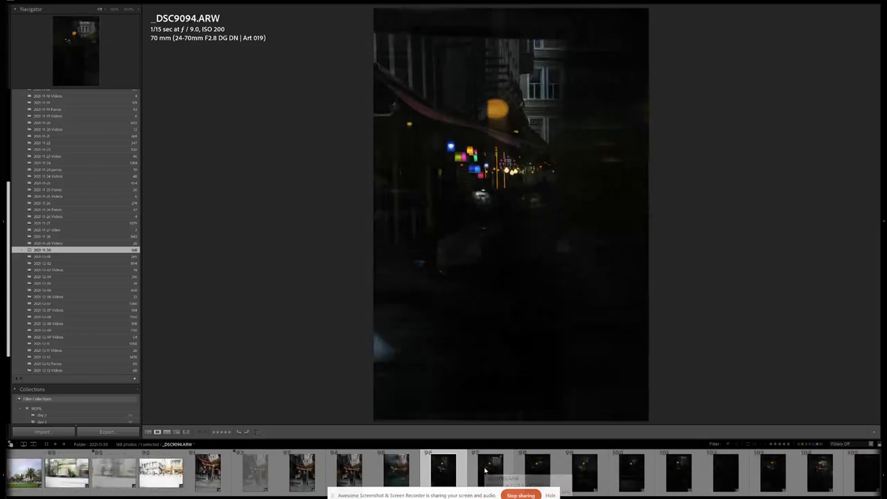
Step: Flag the dark street frames _DSC9094.ARW through _DSC9100.ARW as rejected
key(x)
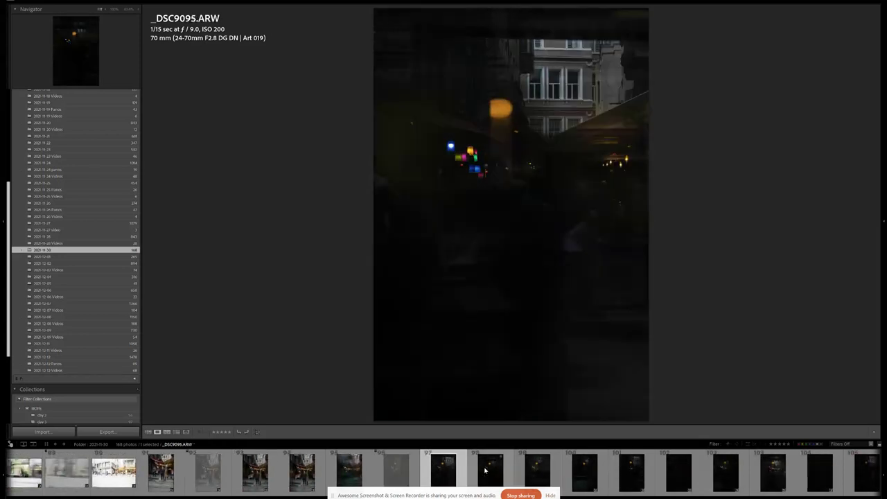
key(x)
key(x)
key(x)
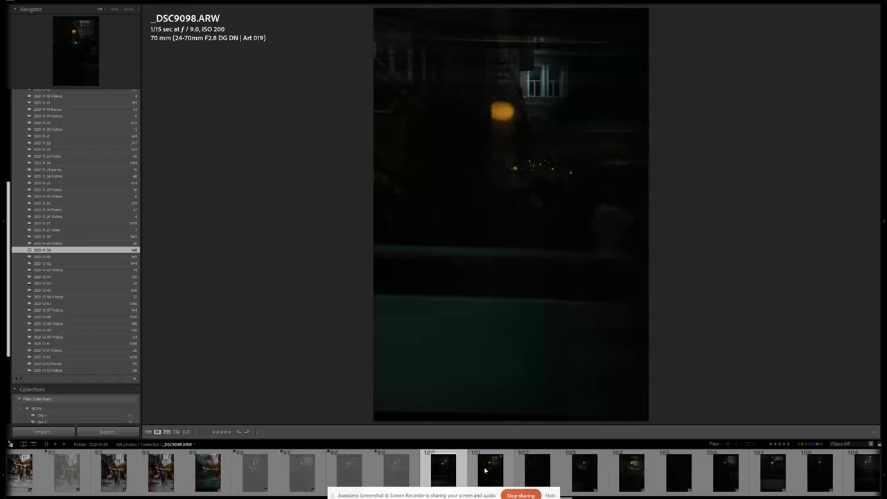
key(x)
key(x)
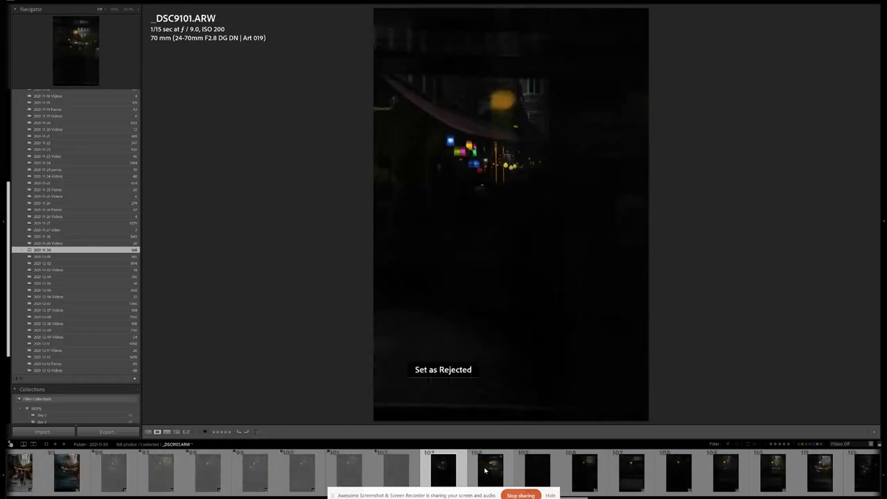
Step: Flag _DSC9101.ARW and the dark frames _DSC9103.ARW through _DSC9106.ARW as rejected, skipping _DSC9102.ARW
key(Right)
key(x)
key(x)
key(x)
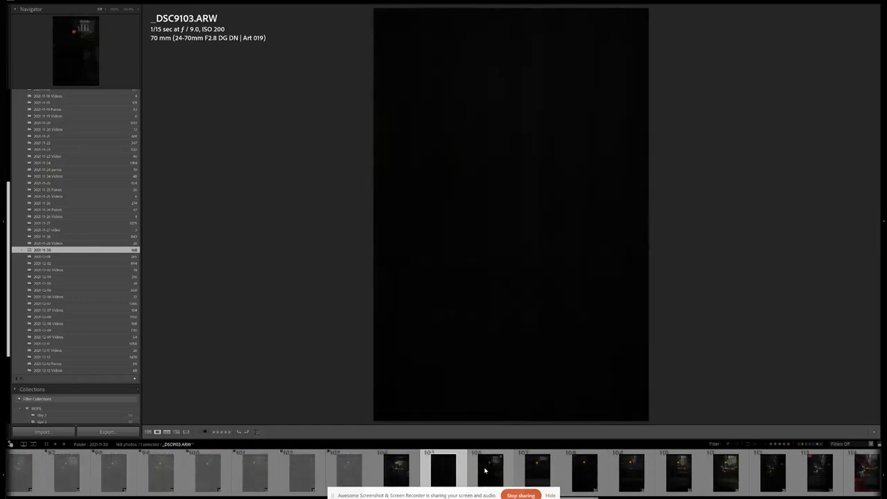
key(x)
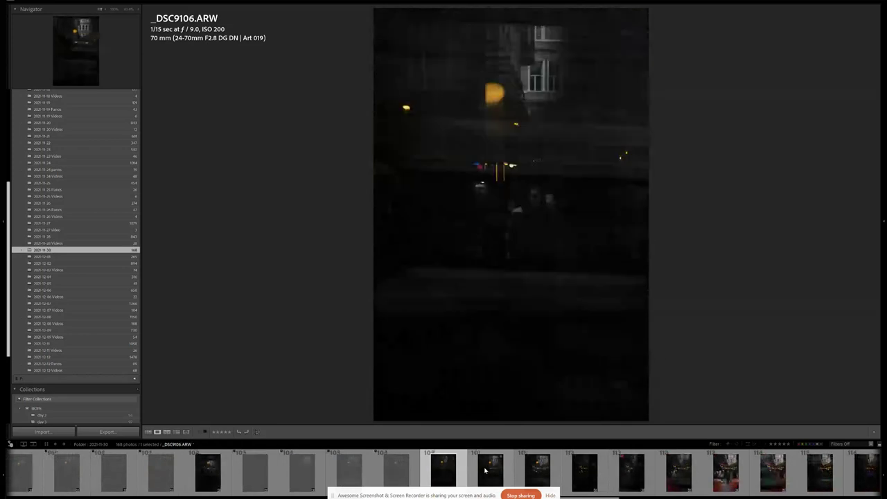
key(x)
Step: Flag every other dark street frame from _DSC9108.ARW to _DSC9112.ARW as rejected: _DSC9108.ARW, _DSC9110.ARW and _DSC9112.ARW
key(Right)
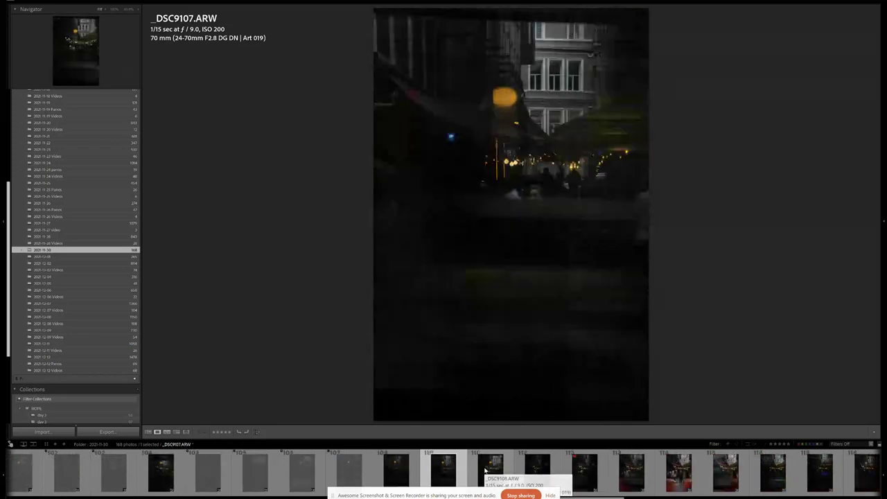
key(x)
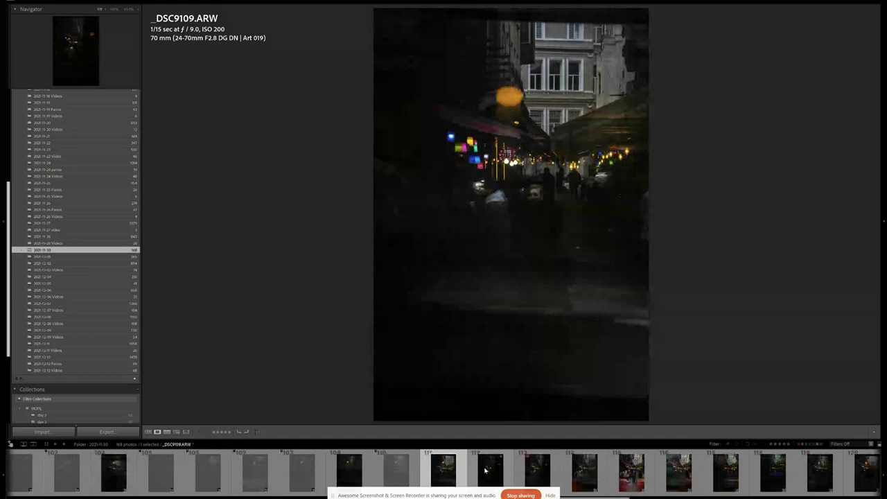
key(Right)
key(x)
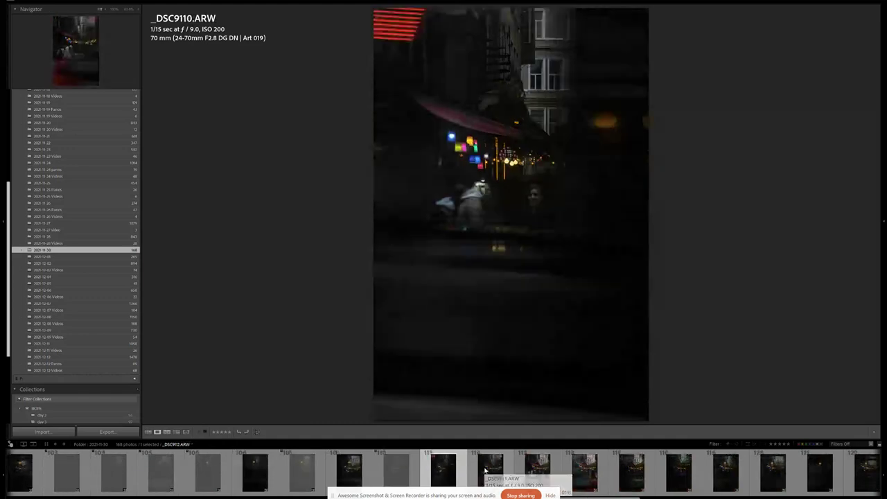
key(Right)
key(x)
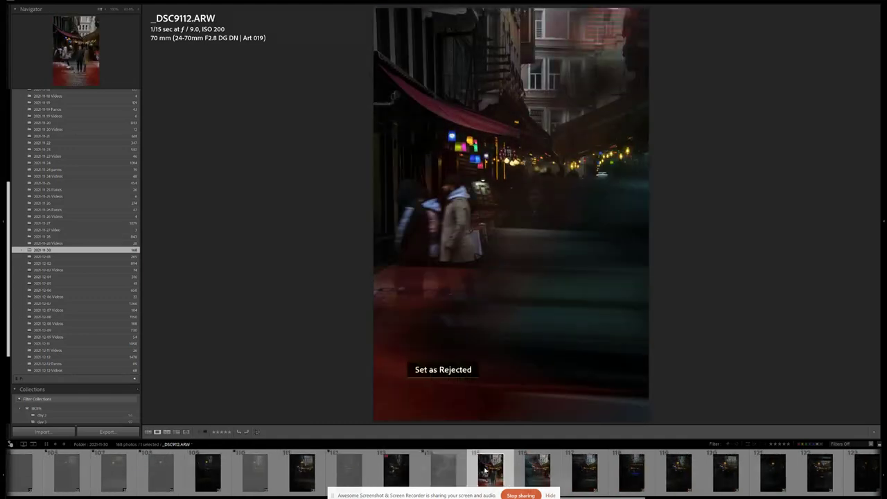
Step: Go past the red-blurred portrait _DSC9113.ARW and flag the obstructed frames _DSC9114.ARW and _DSC9117.ARW as rejected
key(Right)
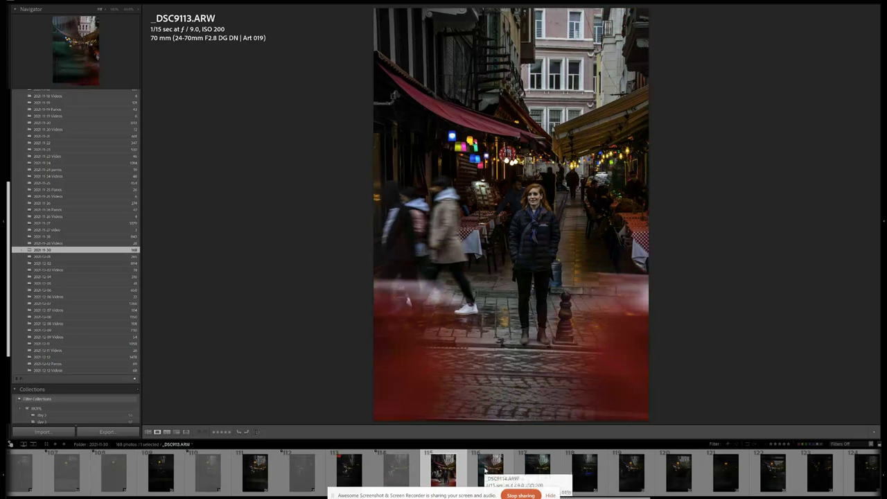
key(Right)
key(Right)
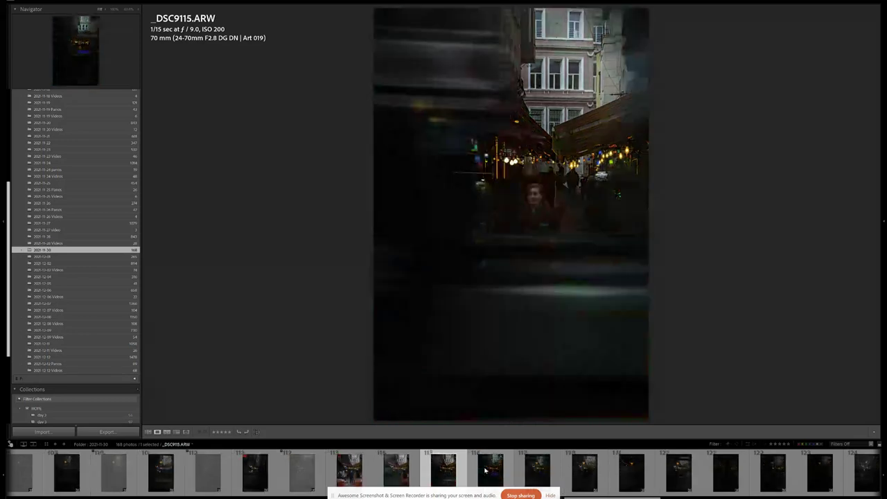
key(Left)
key(x)
key(Right)
key(Right)
key(Right)
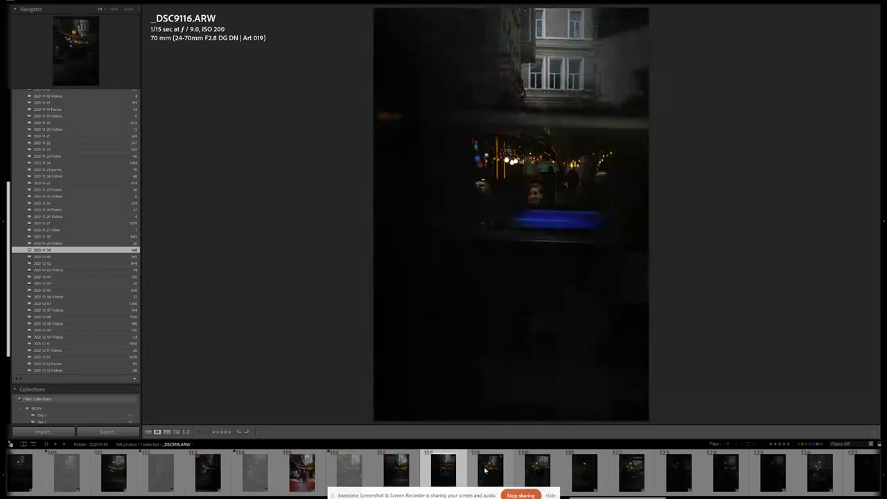
key(x)
key(Right)
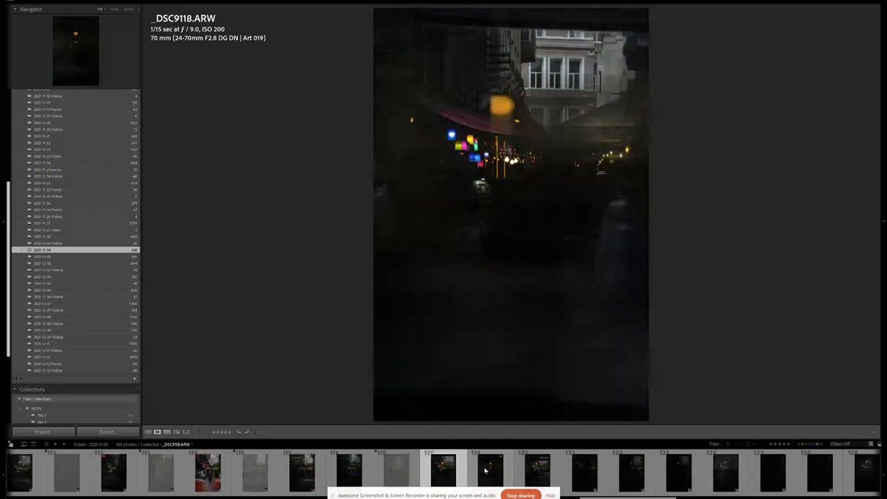
Step: Flag the dark street frames _DSC9118.ARW and _DSC9119.ARW as rejected and skip _DSC9120.ARW
key(x)
key(Right)
key(x)
key(Right)
key(x)
key(Right)
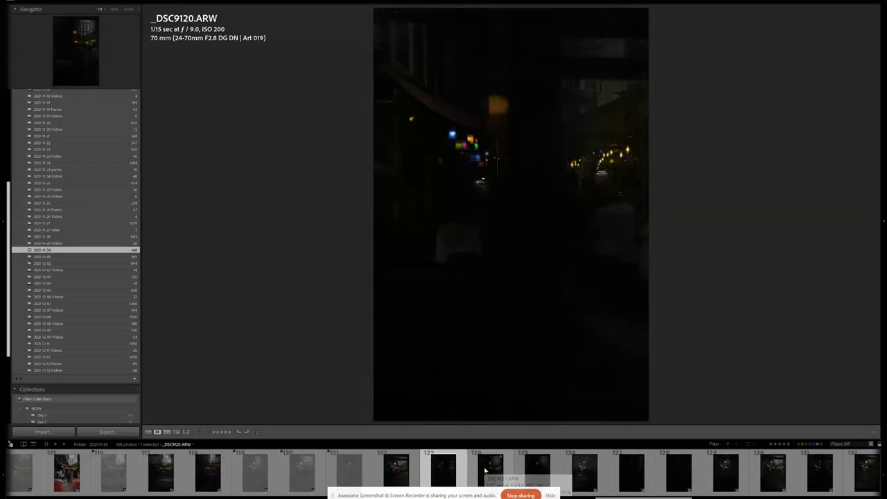
Step: Flag the dark street frames _DSC9121.ARW through _DSC9126.ARW as rejected
key(Right)
key(x)
key(Right)
key(x)
key(Right)
key(x)
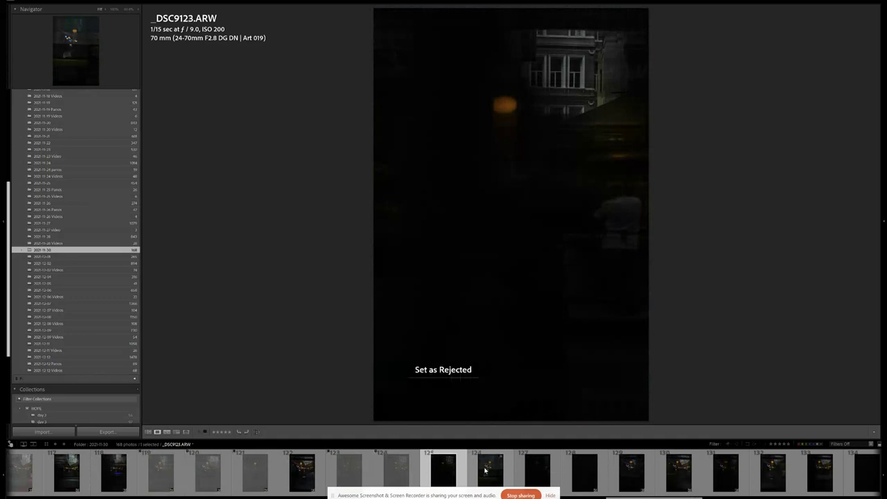
key(Right)
key(x)
key(Right)
key(Right)
key(x)
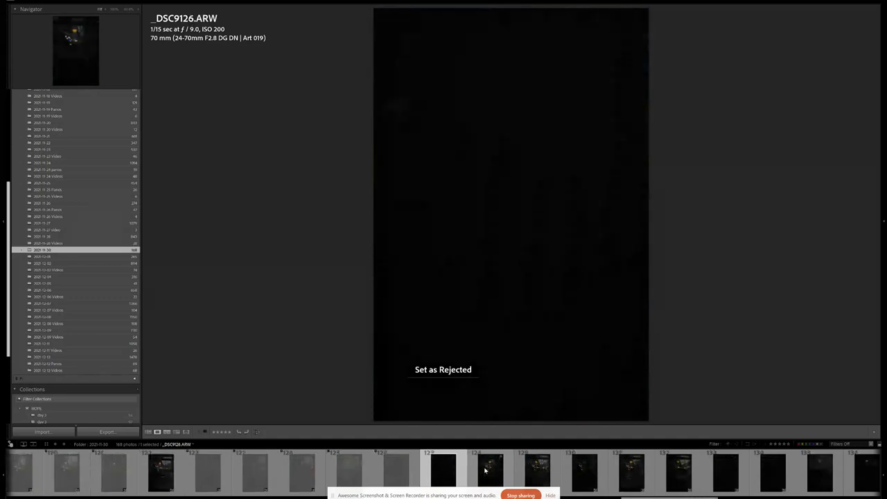
Step: Skip _DSC9127.ARW and flag the dark frames _DSC9128.ARW, _DSC9129.ARW and _DSC9130.ARW as rejected
key(Right)
key(Right)
key(x)
key(Right)
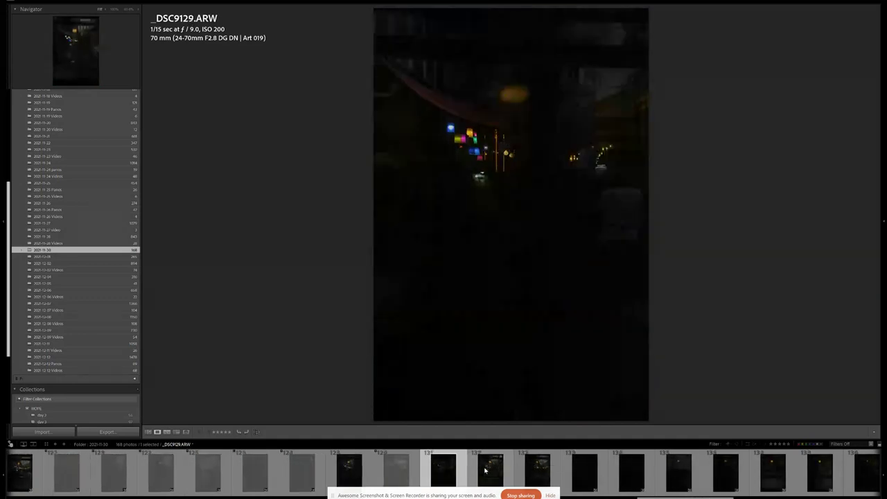
key(x)
key(Right)
key(x)
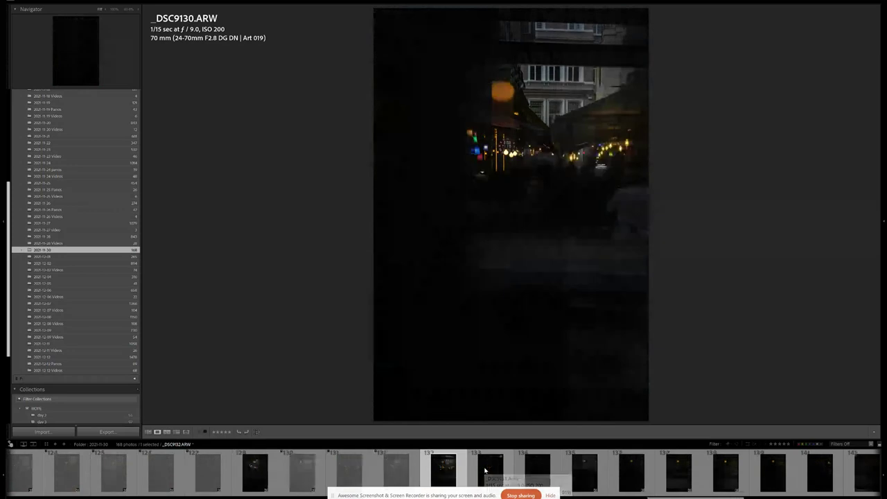
Step: Flag the nearly black frames _DSC9131.ARW through _DSC9135.ARW as rejected
key(Right)
key(Right)
key(Right)
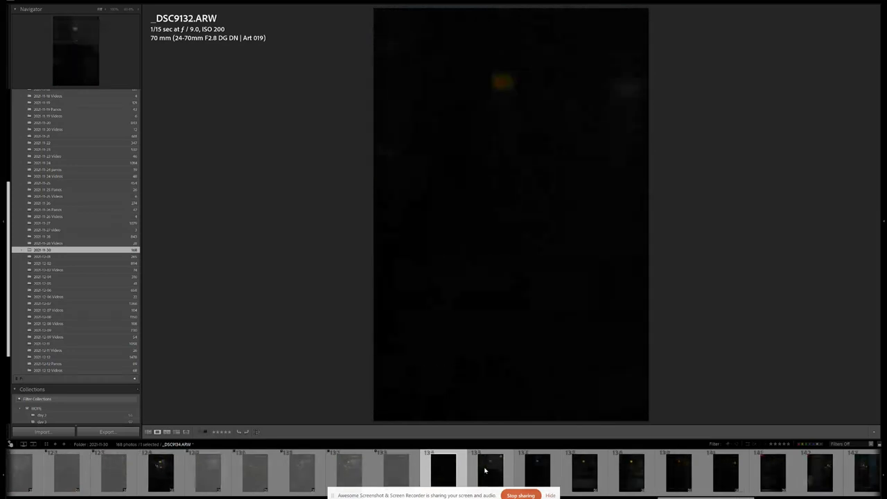
key(x)
key(Right)
key(Right)
key(x)
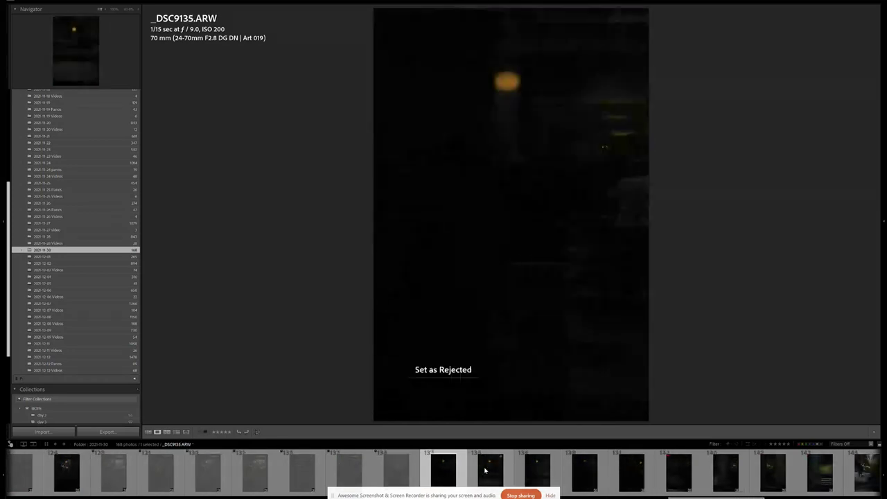
Step: Flag the dark, motion-blurred frames _DSC9136.ARW through _DSC9143.ARW as rejected
key(Right)
key(Right)
key(Right)
key(Right)
key(Right)
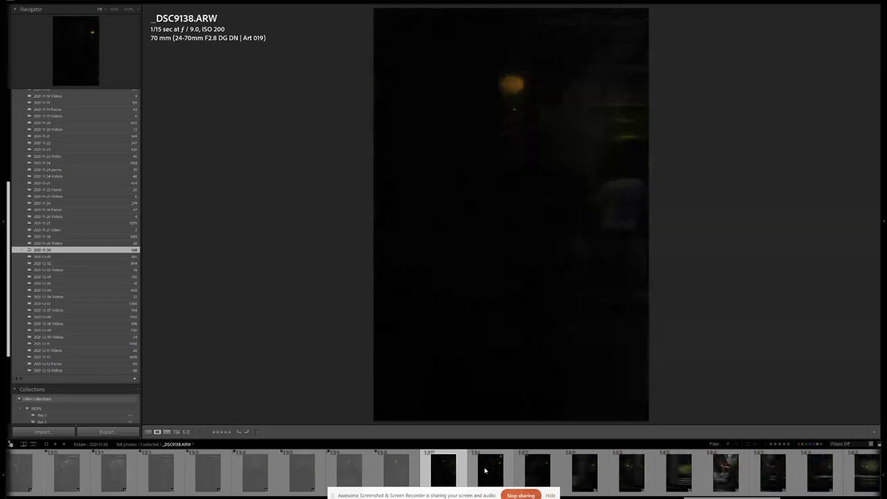
key(Right)
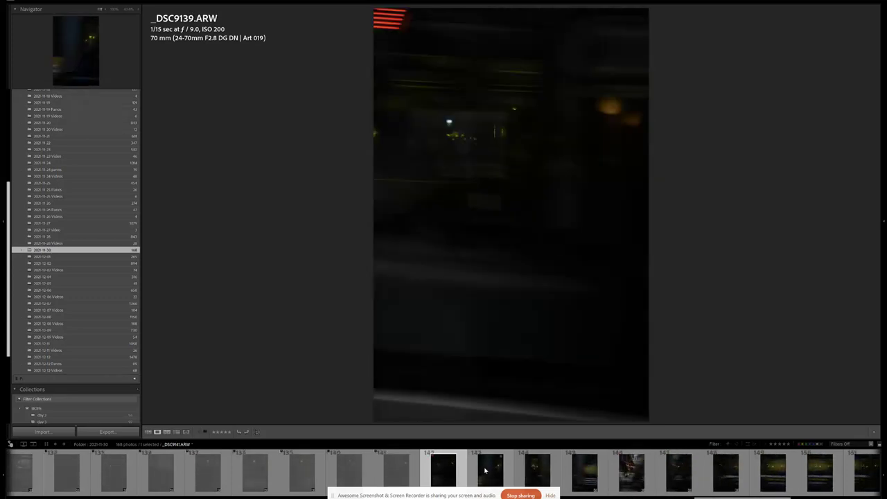
key(x)
key(Right)
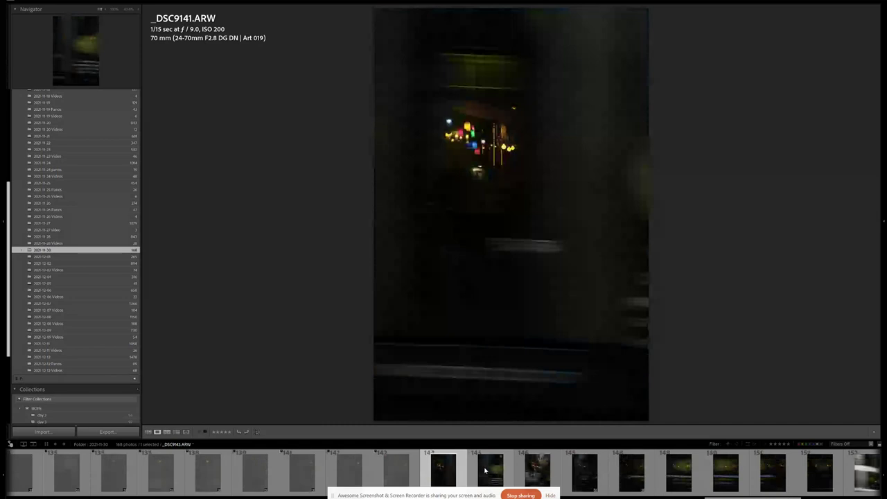
key(Right)
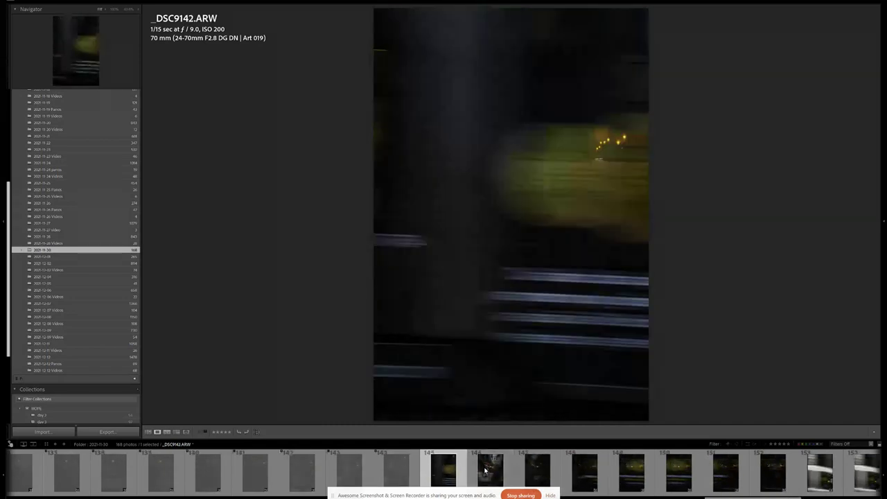
key(x)
key(Right)
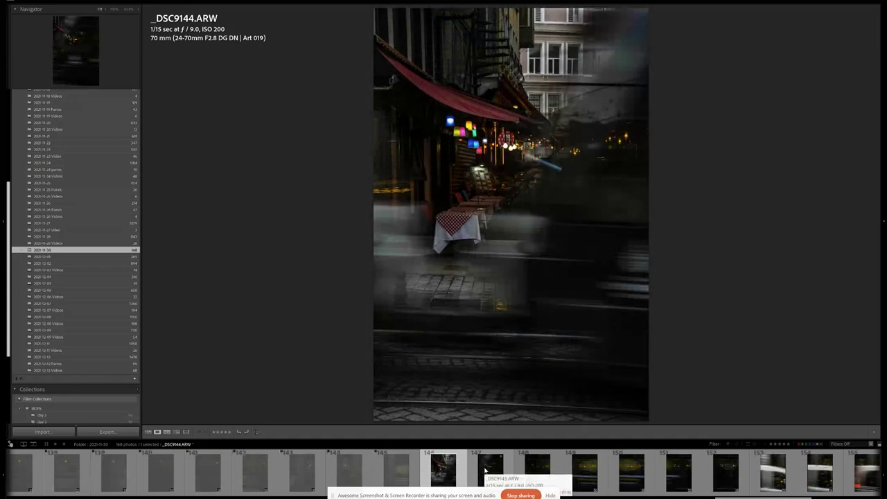
Step: Compare the red-awning street shot _DSC9144.ARW with the darker _DSC9145.ARW and flag _DSC9145.ARW as rejected
key(Right)
key(Left)
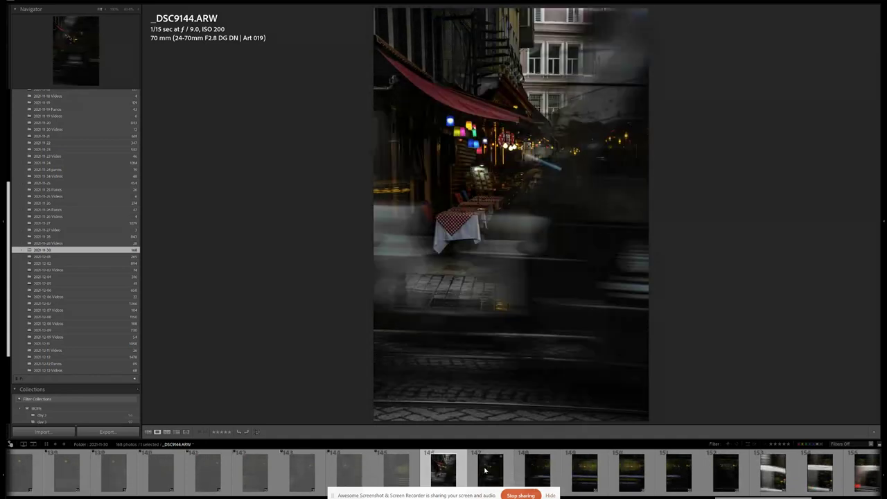
key(Right)
key(Left)
key(Right)
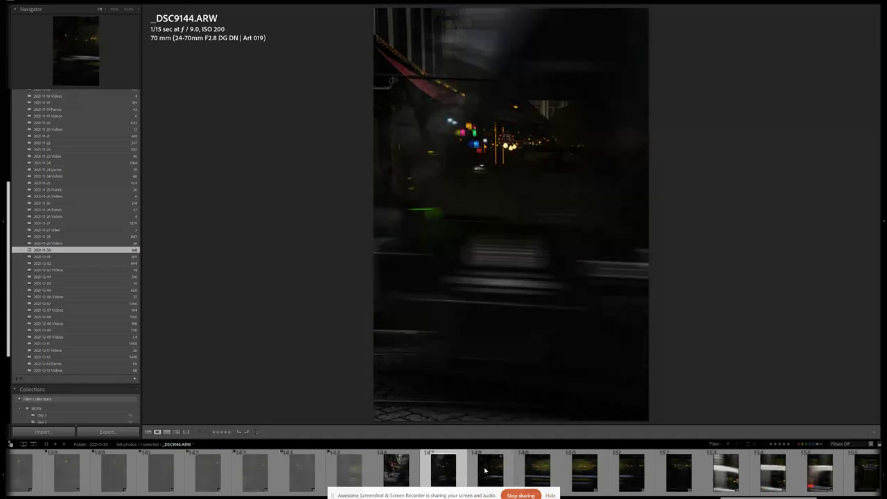
key(x)
key(Right)
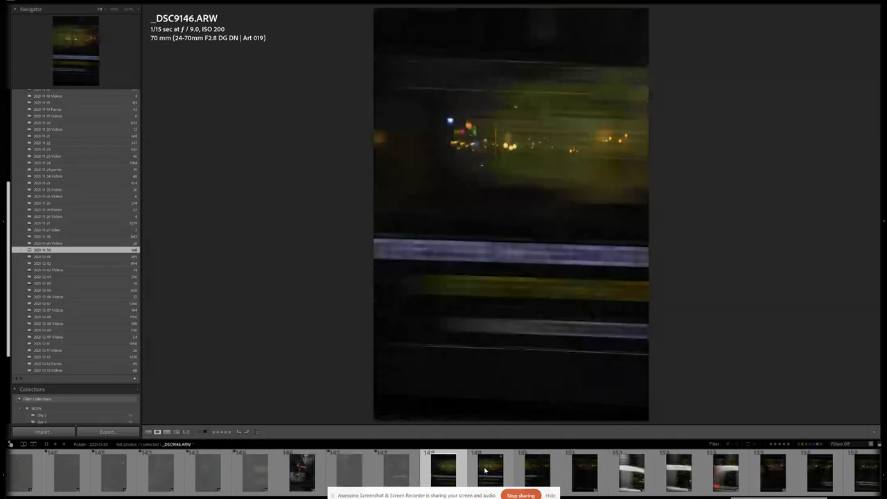
Step: Compare the blurred passing-vehicle frames _DSC9146.ARW through _DSC9150.ARW and flag them all as rejected
key(x)
key(Right)
key(Right)
key(Right)
key(Left)
key(Right)
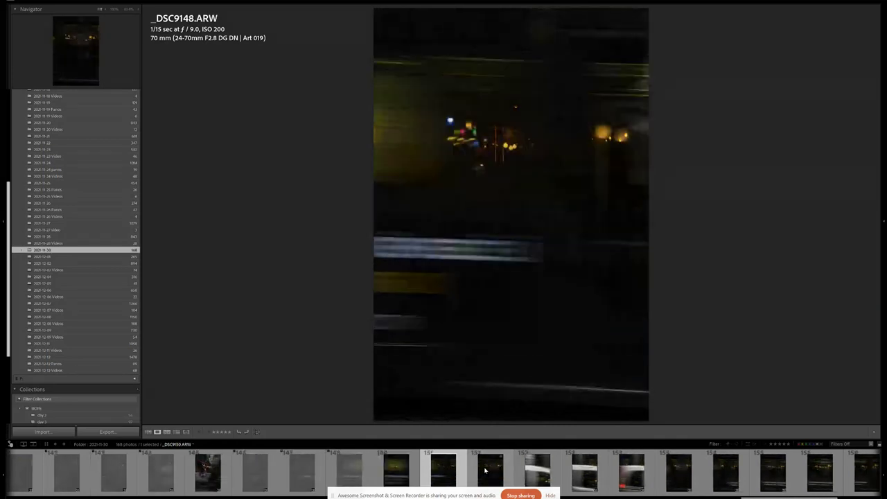
key(Left)
key(Right)
key(Right)
key(Right)
key(Right)
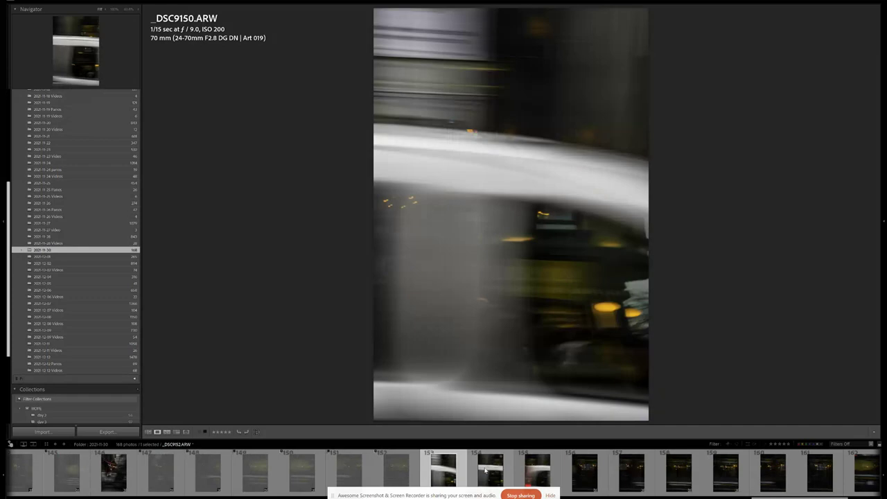
Step: Flag the frames blocked by a blurred white vehicle, _DSC9151.ARW through _DSC9153.ARW, as rejected
key(Right)
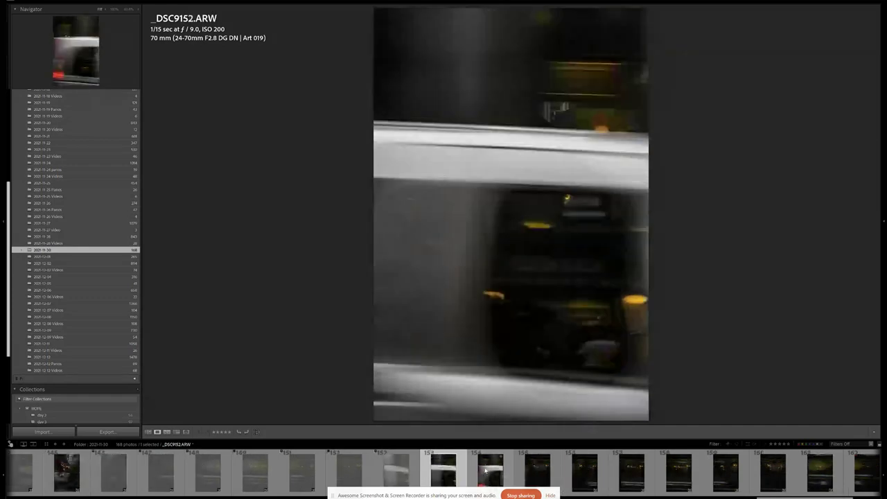
key(x)
key(Right)
key(Right)
key(Right)
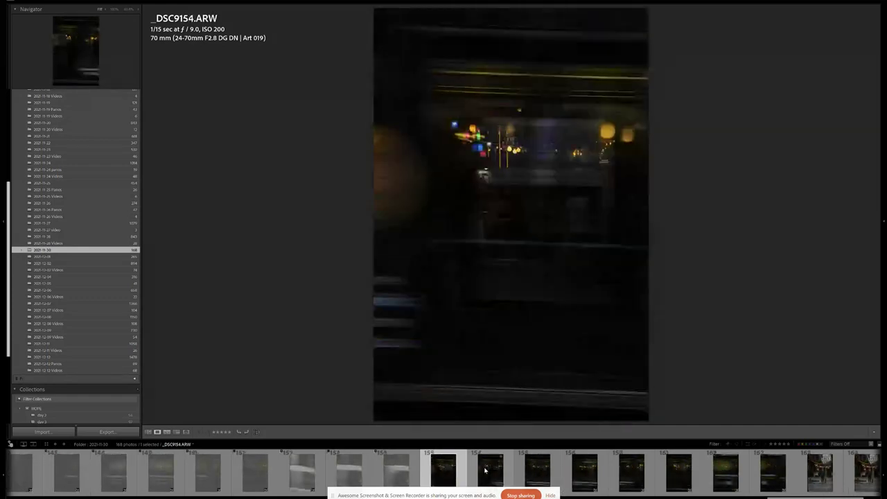
Step: Flag the dark passing-vehicle frames _DSC9154.ARW through _DSC9161.ARW as rejected
key(Right)
key(Right)
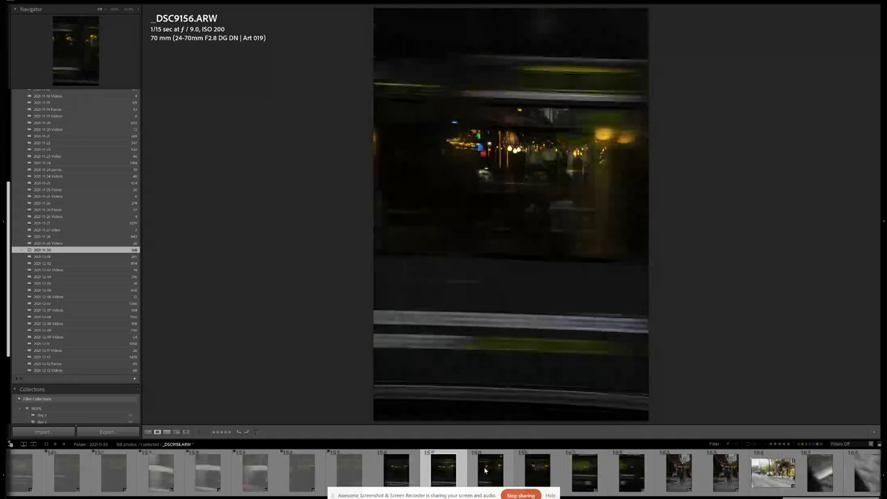
key(Right)
key(Right)
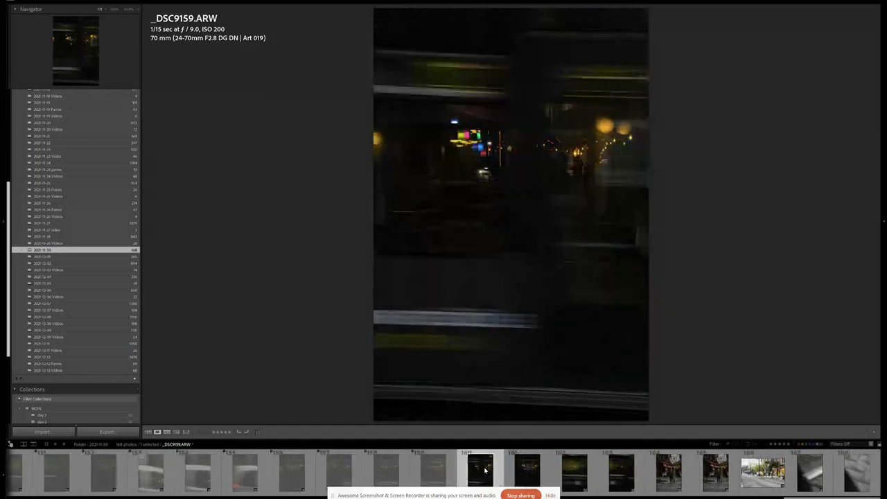
key(Right)
key(Left)
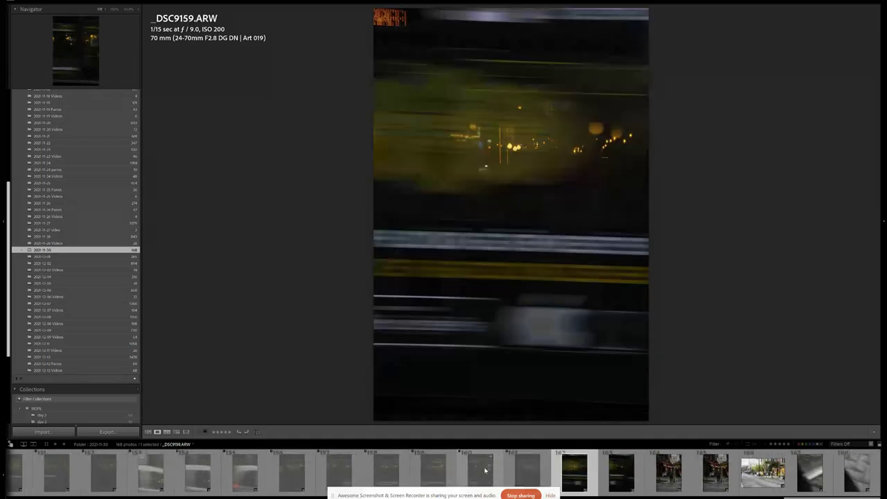
key(Right)
key(x)
key(Right)
key(x)
key(Right)
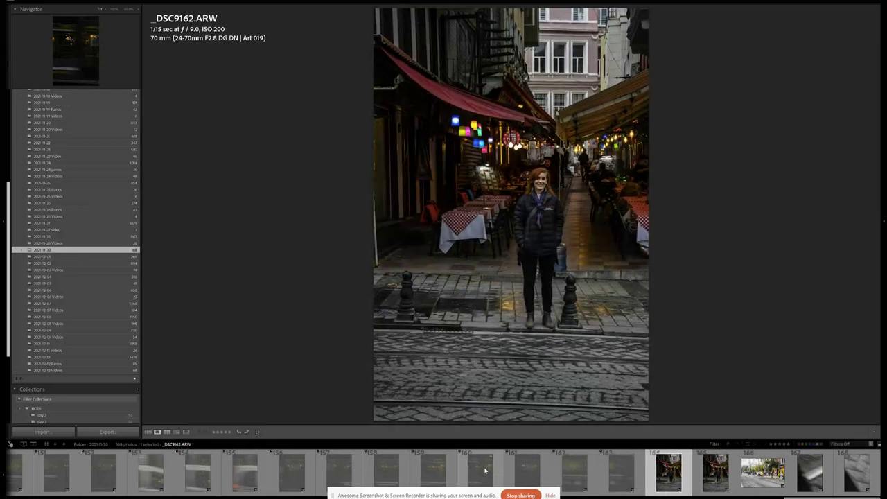
Step: Go past the portraits _DSC9162.ARW and _DSC9163.ARW and flag _DSC9164.ARW, _DSC9165.ARW and _DSC9166.ARW as rejected
key(Right)
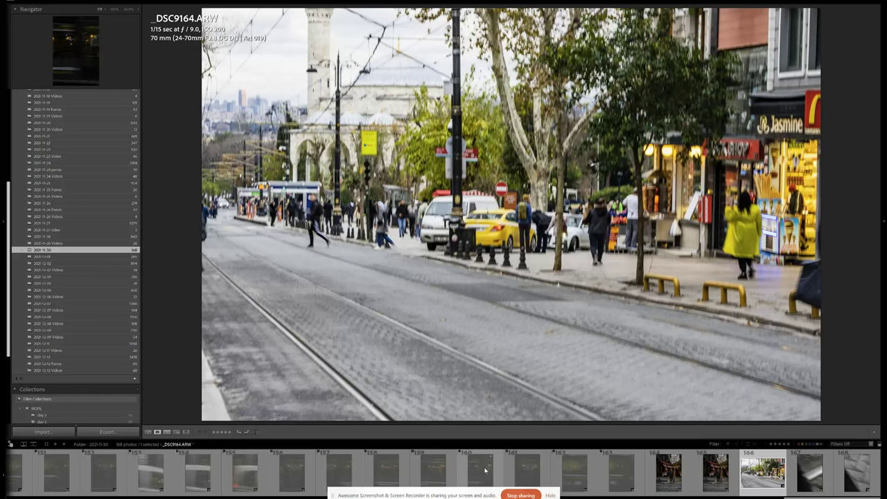
key(x)
key(Right)
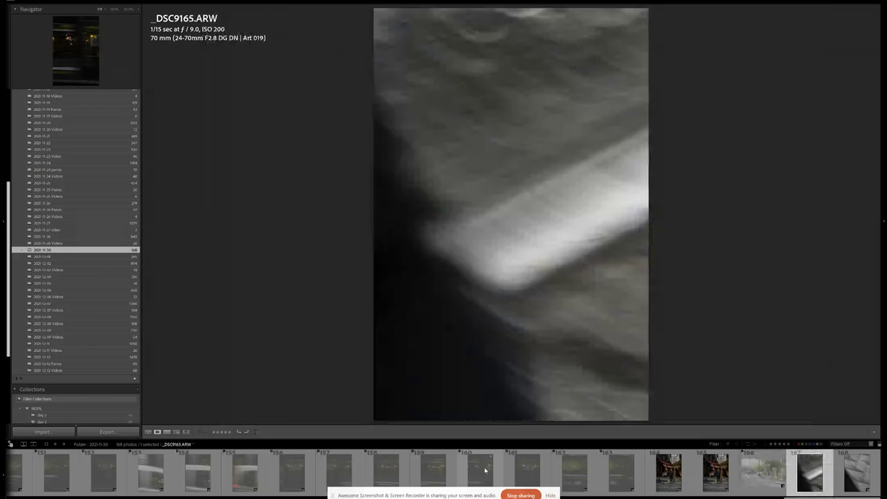
key(Left)
key(Right)
key(x)
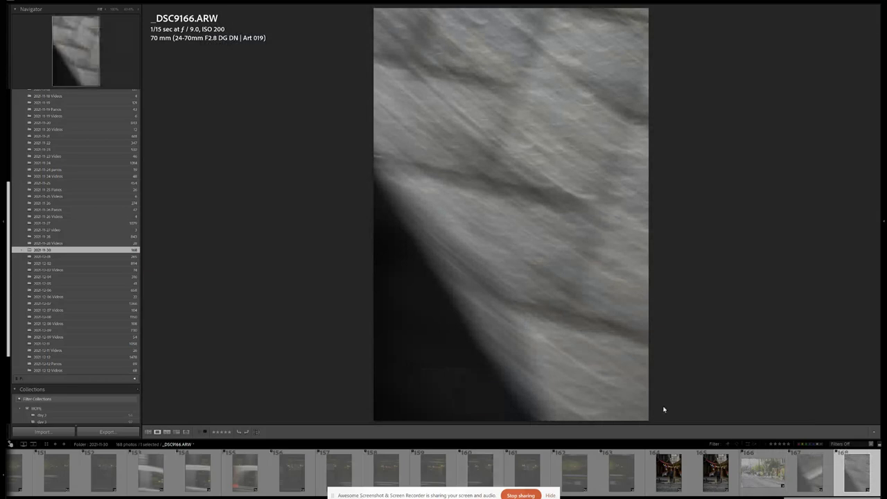
Step: Show only the folder's rejected photos for a check, and turn that filter off again
click(739, 445)
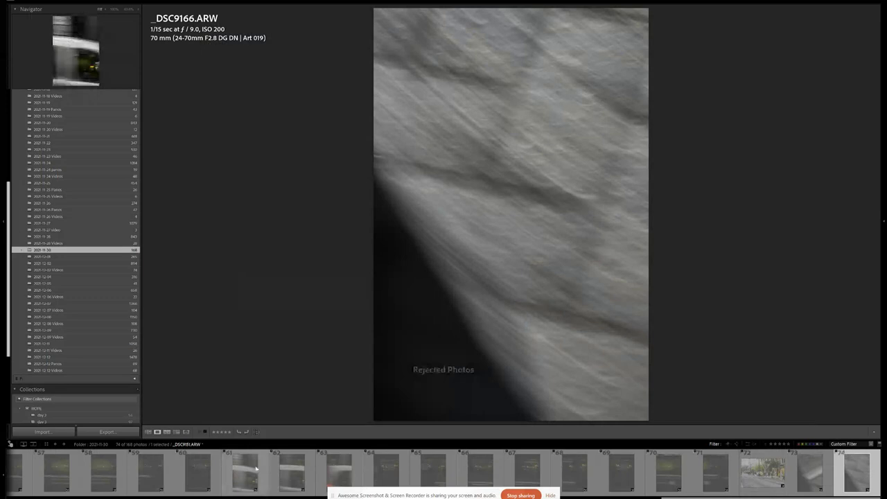
click(736, 446)
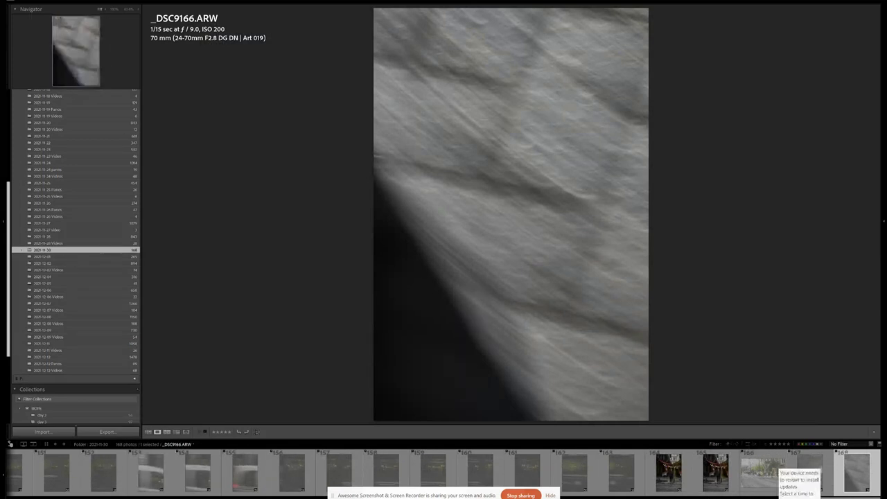
Step: Filter the folder by flag status to show flagged and unflagged photos, hiding the rejected ones
scroll(438, 478, up, 5)
scroll(438, 478, up, 10)
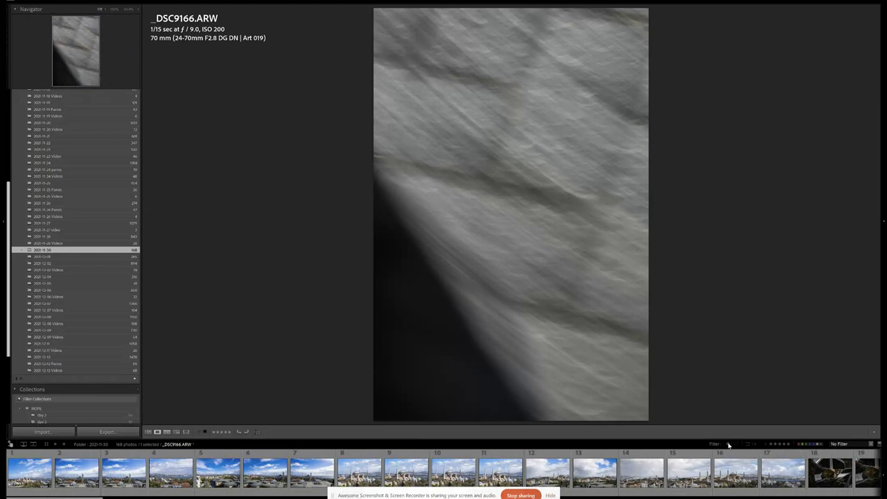
click(728, 445)
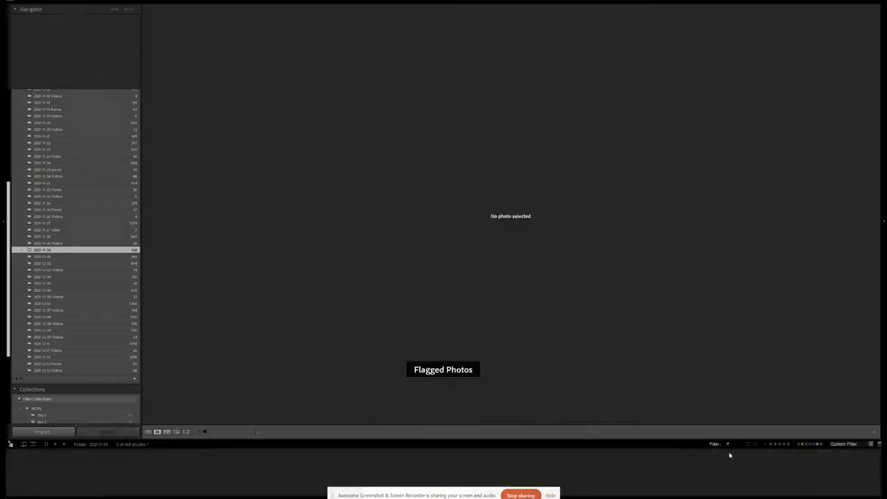
click(731, 444)
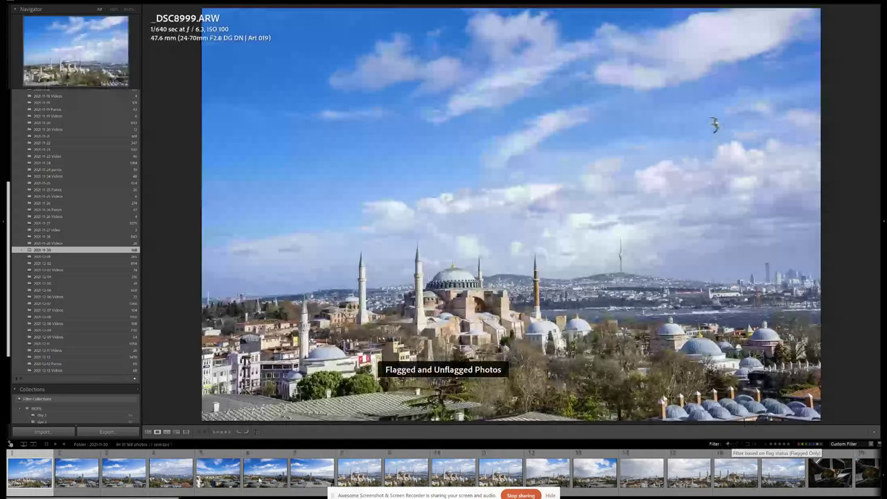
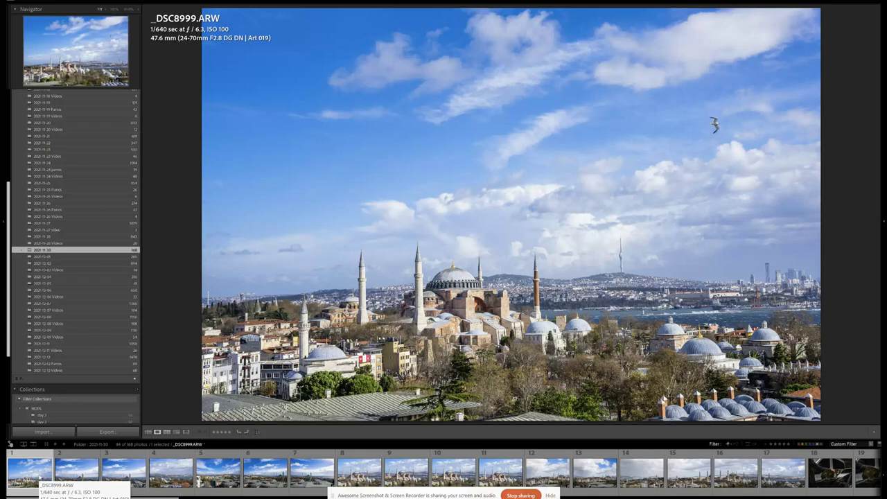
Step: Compare the opening skyline shots _DSC8999.ARW and _DSC9000.ARW and give _DSC9001.ARW a one-star rating
key(Right)
key(Left)
key(Right)
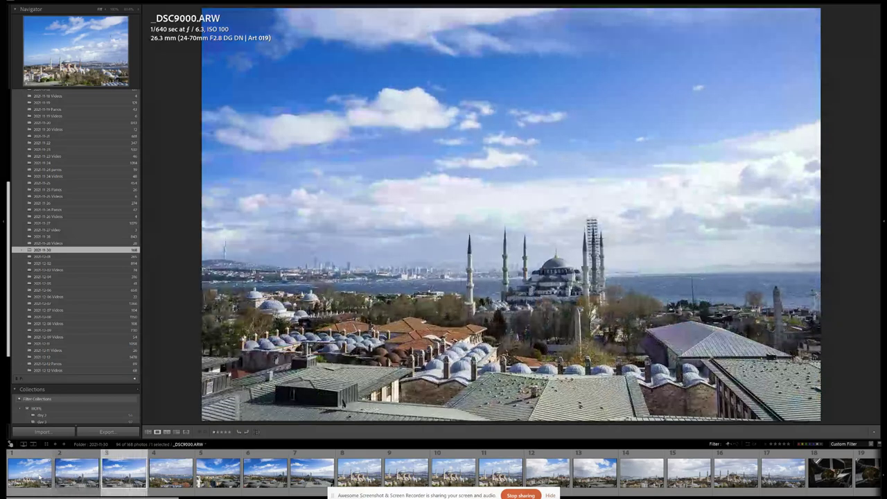
key(1)
key(Right)
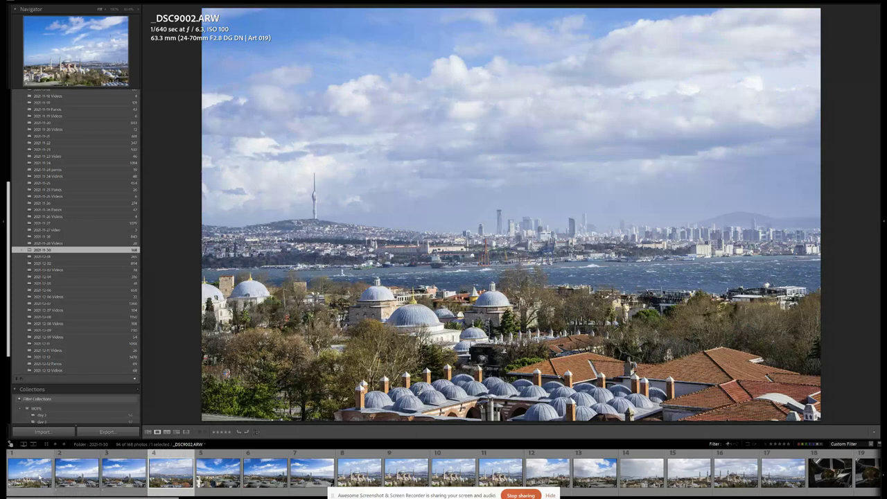
Step: Give the skyline photos _DSC9002.ARW through _DSC9005.ARW a one-star rating each
key(Right)
key(Left)
key(1)
key(Right)
key(1)
key(Right)
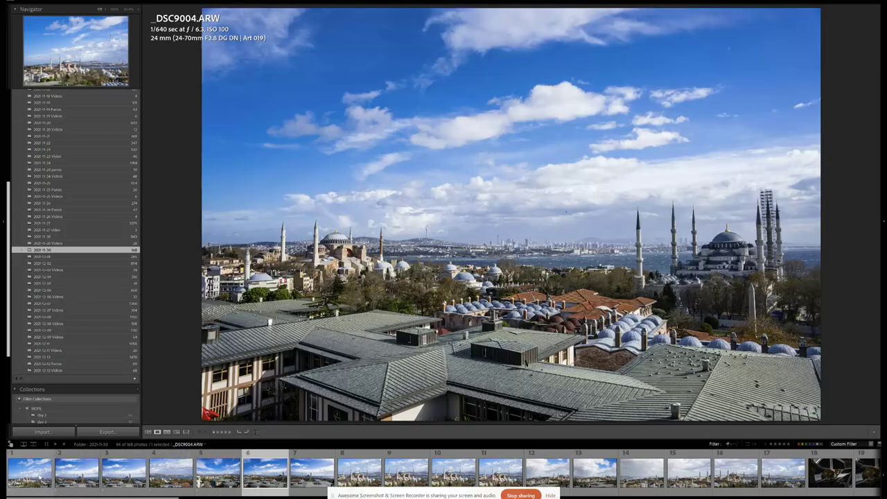
key(1)
key(Right)
key(1)
key(Right)
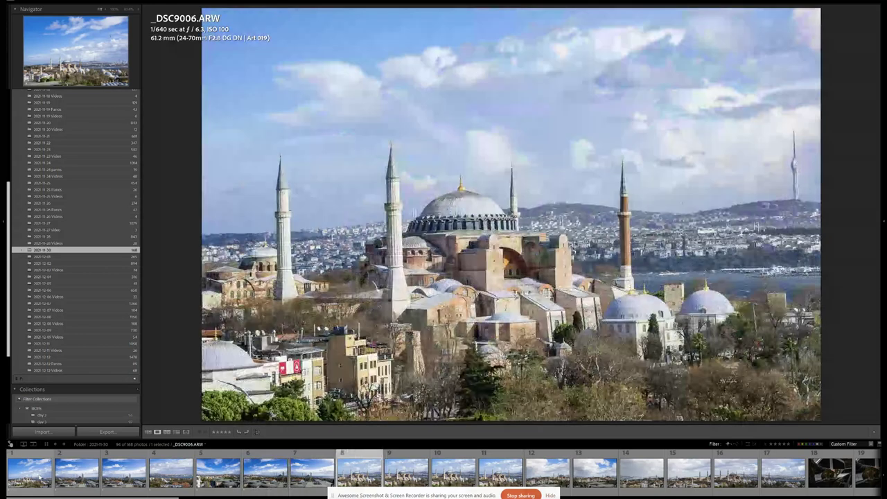
Step: Rate the Hagia Sophia skyline photos _DSC9006, _DSC9009, _DSC9010 and _DSC9011 one star
key(1)
key(Right)
key(Right)
key(Right)
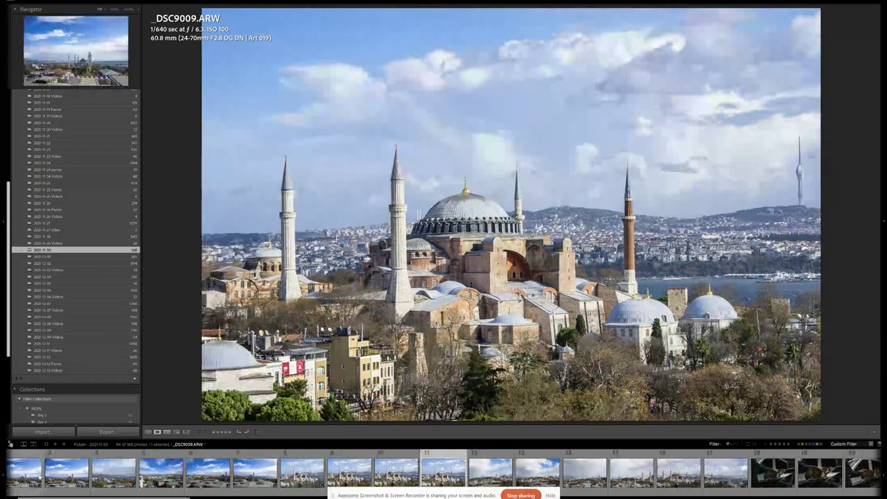
key(1)
key(Right)
key(1)
key(Right)
key(1)
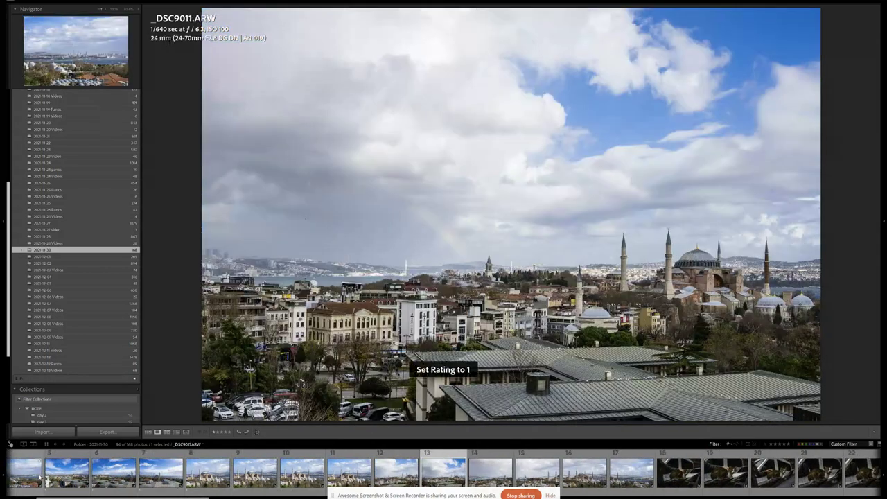
Step: Rate _DSC9012 one star and compare it with the neighbouring panorama frames up to _DSC9015
key(Right)
key(1)
key(Right)
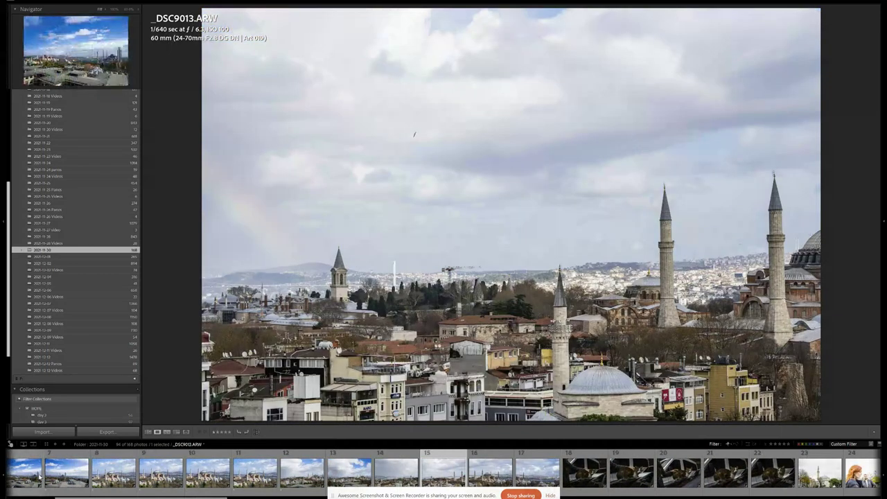
key(1)
key(Right)
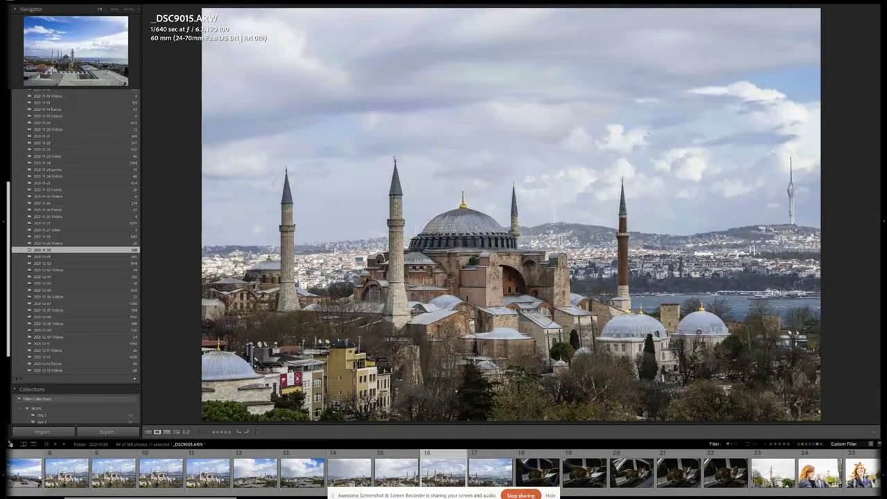
key(Left)
key(Left)
key(Left)
key(Right)
key(Right)
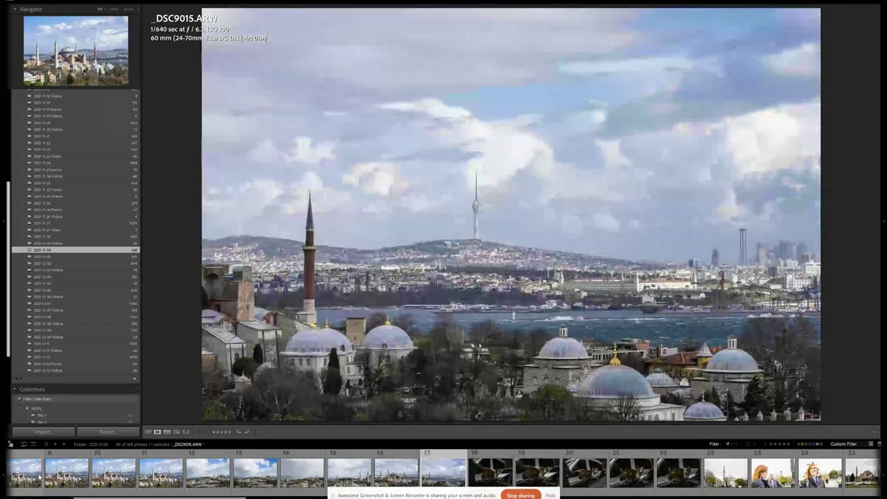
Step: Select the four panorama frames _DSC9012 to _DSC9015, check each one, and group them into a stack
key(shift+Left)
key(shift+Left)
key(shift+Left)
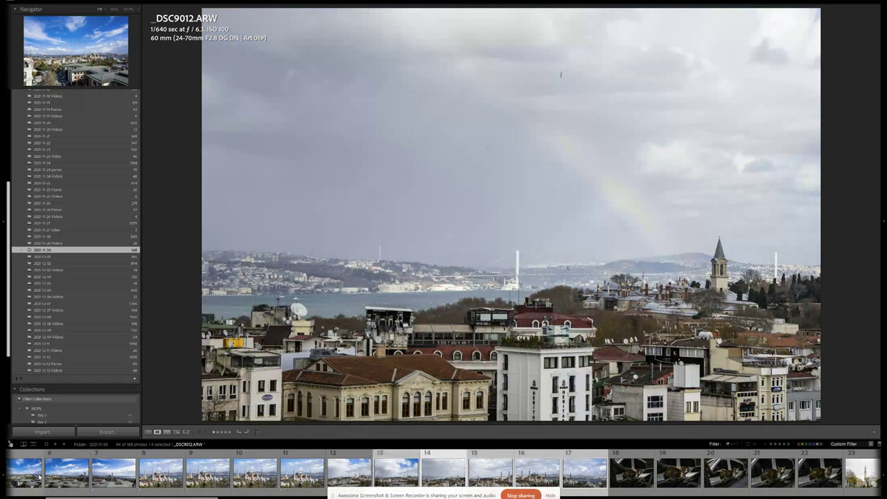
key(shift+Left)
key(Right)
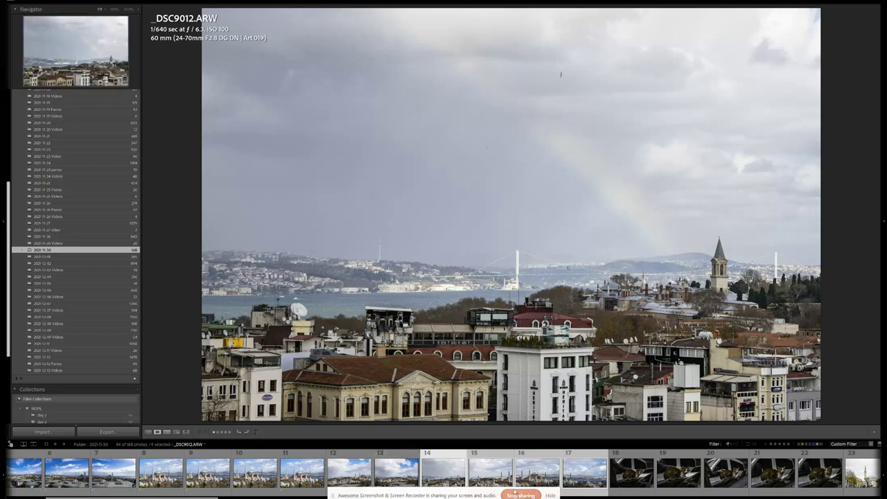
key(Right)
key(Right)
key(Right)
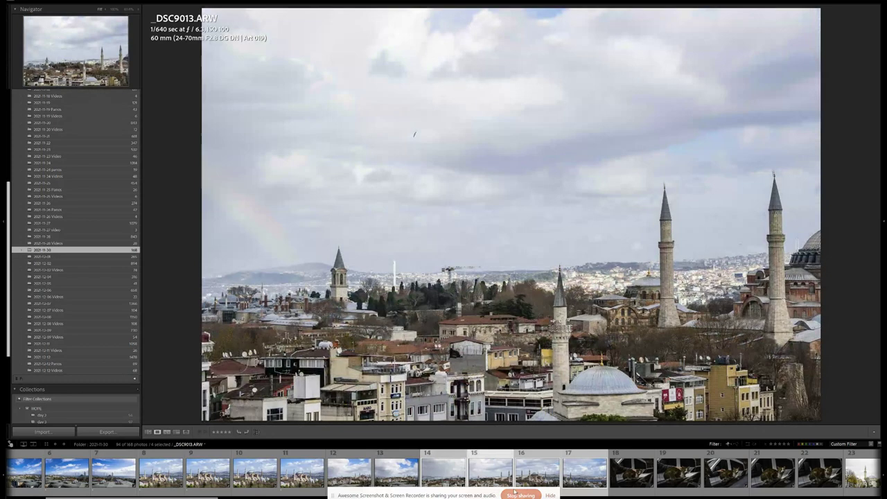
key(Left)
key(Left)
key(Left)
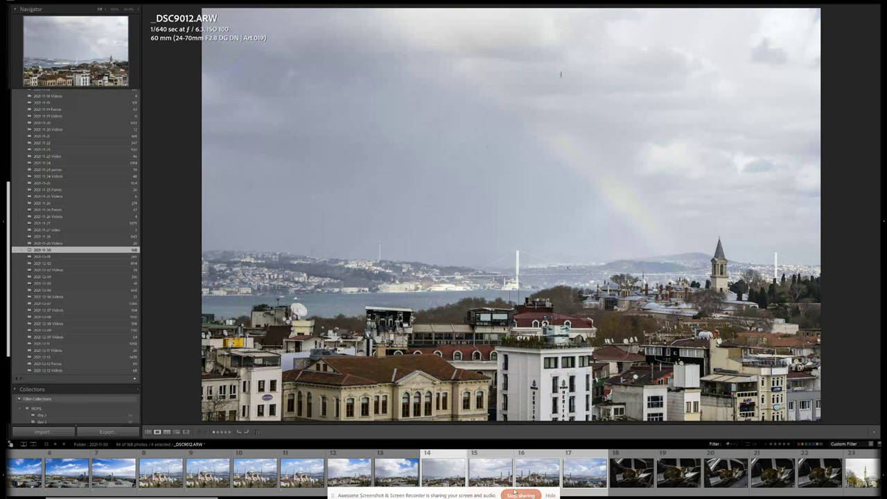
key(ctrl+g)
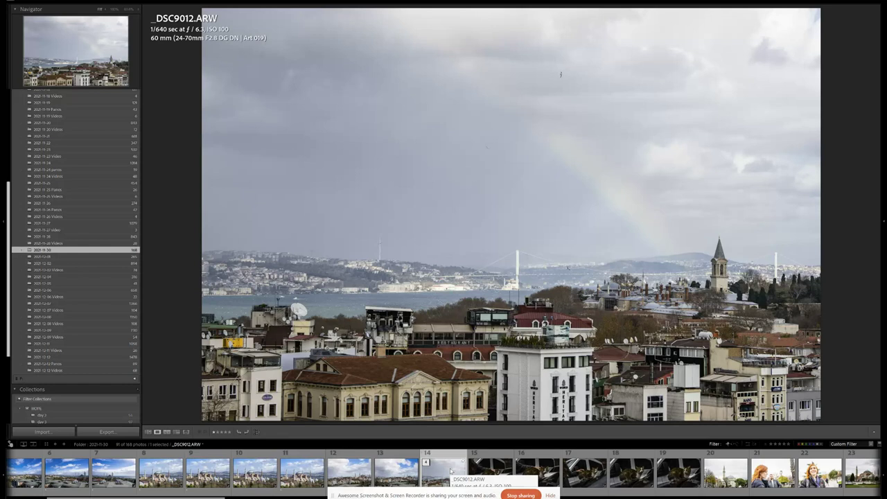
Step: Give all four frames of the panorama stack a green label in the grid view and collapse the stack
click(426, 463)
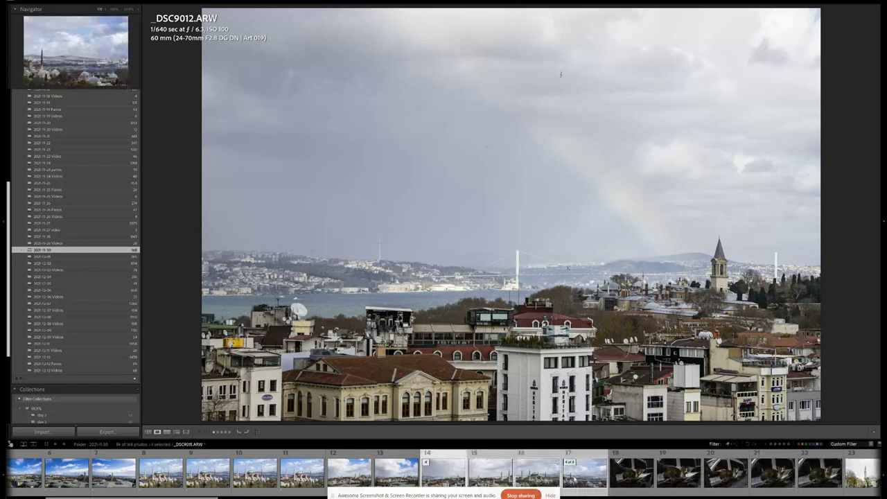
key(g)
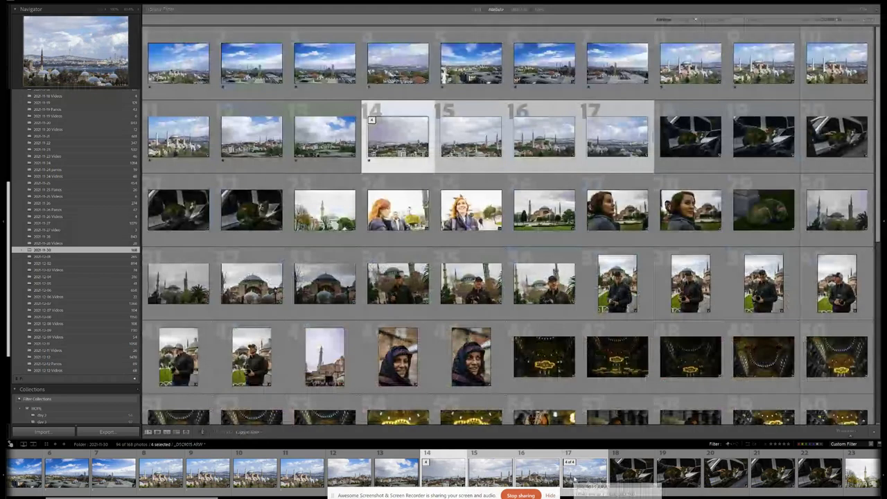
key(8)
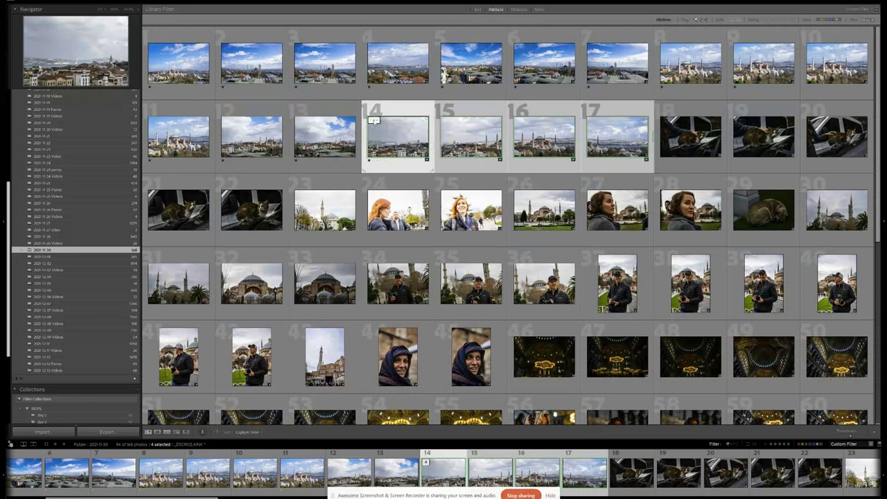
key(ctrl+g)
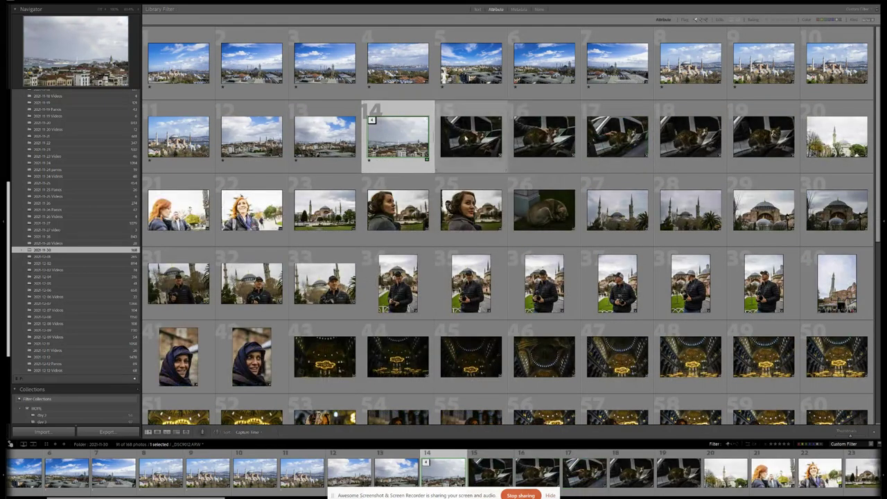
Step: Open the first cat photo, _DSC9016, in Loupe view and compare it with the adjacent frames back to _DSC9012
click(469, 139)
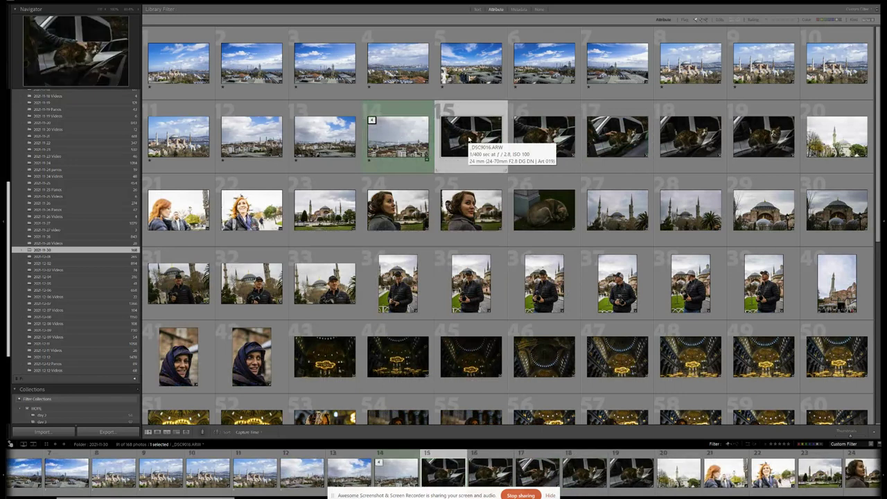
double_click(469, 139)
key(Right)
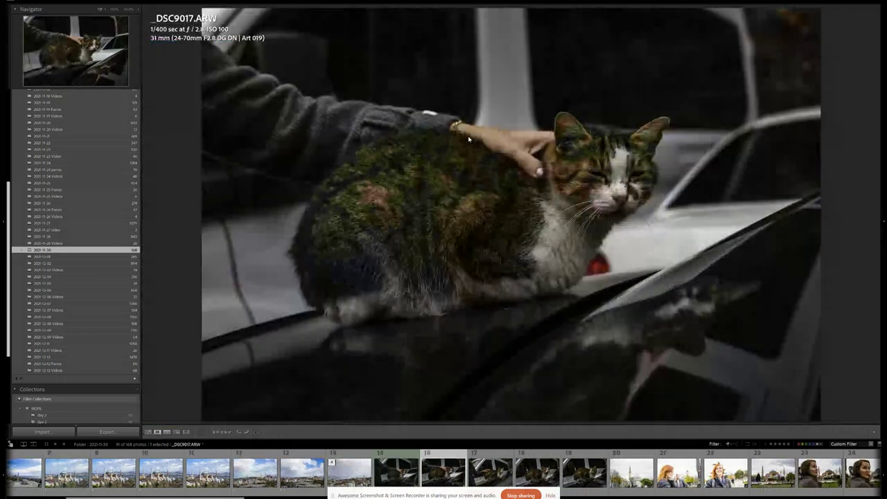
key(Right)
key(Left)
key(Right)
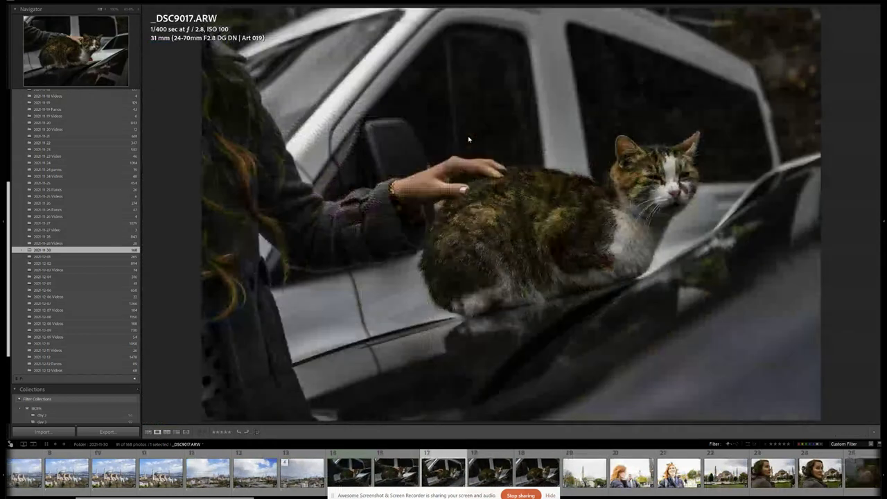
key(Left)
key(Left)
key(Left)
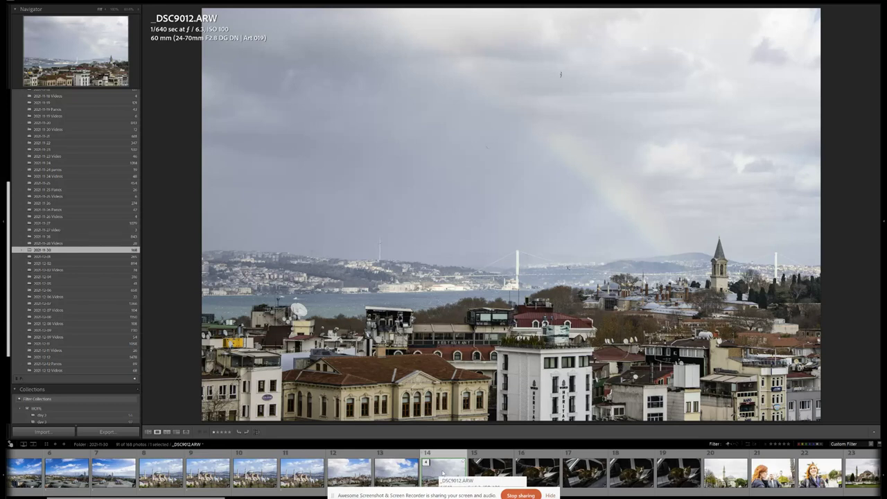
Step: Rate the cat photos _DSC9018 and _DSC9020 one star
key(Right)
key(Right)
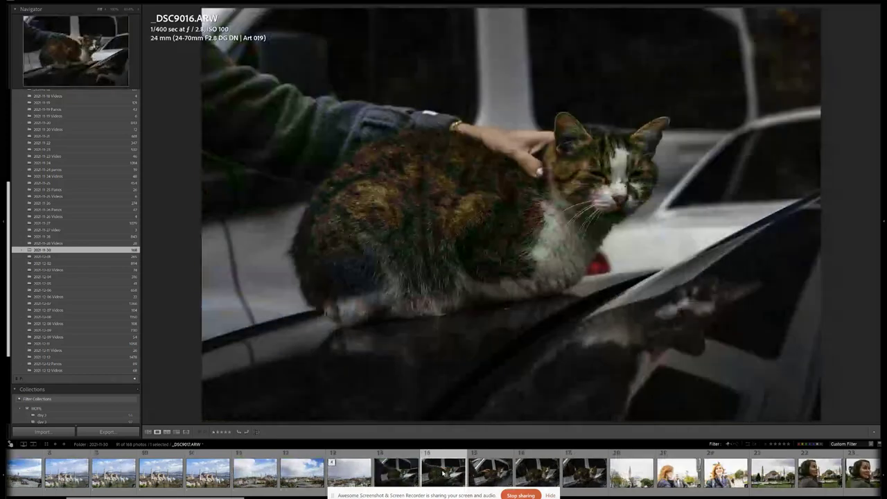
key(Right)
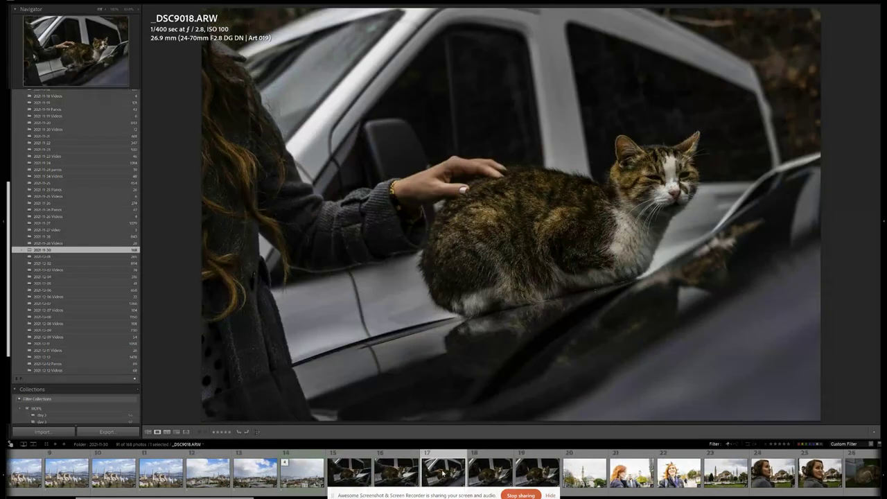
key(1)
key(Right)
key(Right)
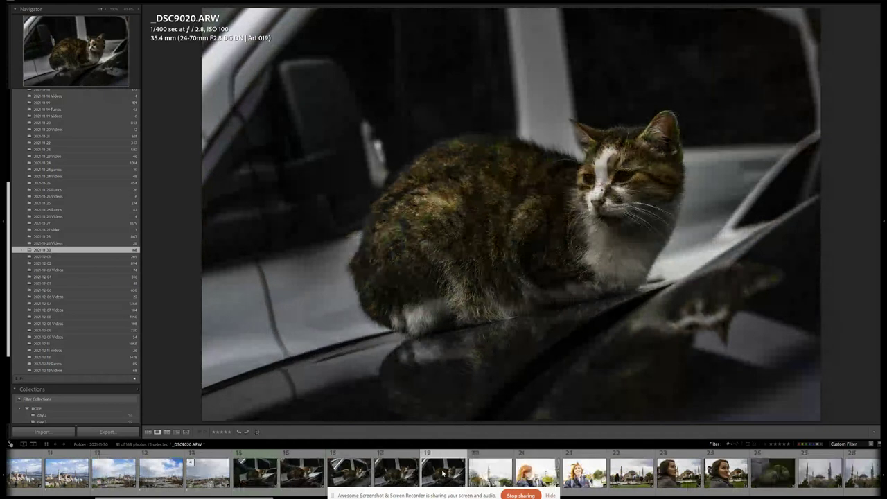
key(1)
Step: Go through the park photos and rate the portrait of the woman in the grey coat, _DSC9028, one star
key(Right)
key(Right)
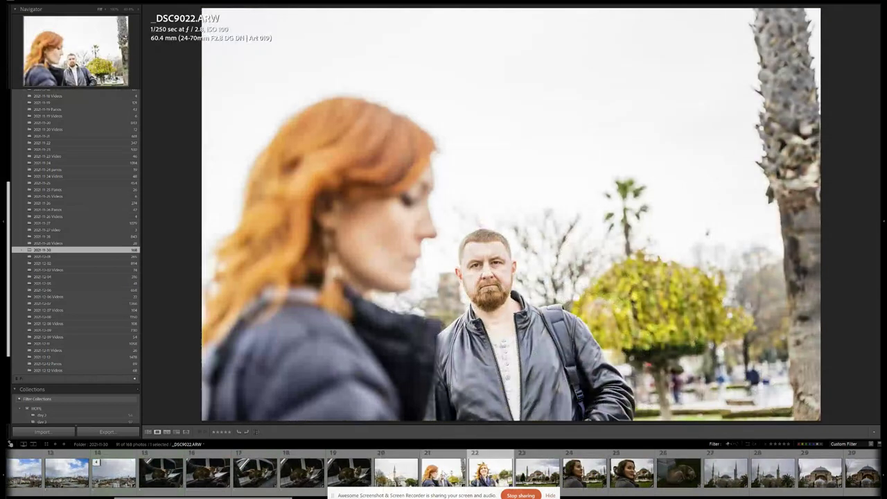
key(Right)
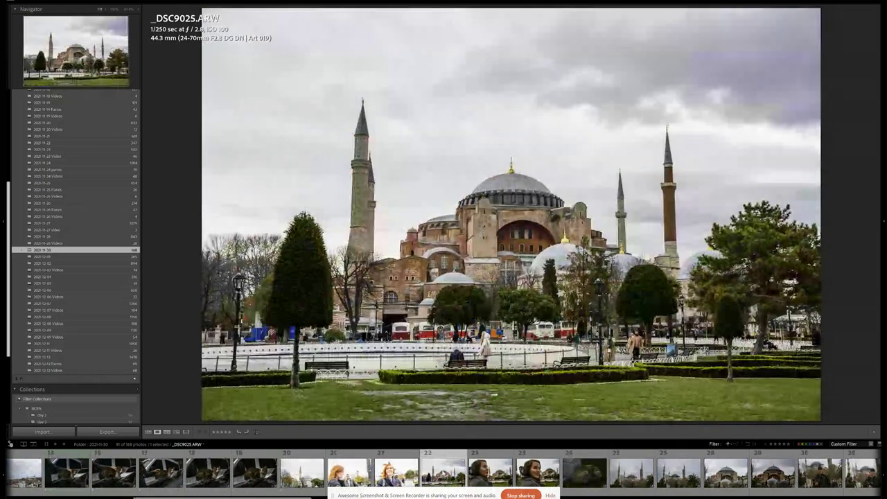
key(Right)
key(Right)
key(Right)
key(Right)
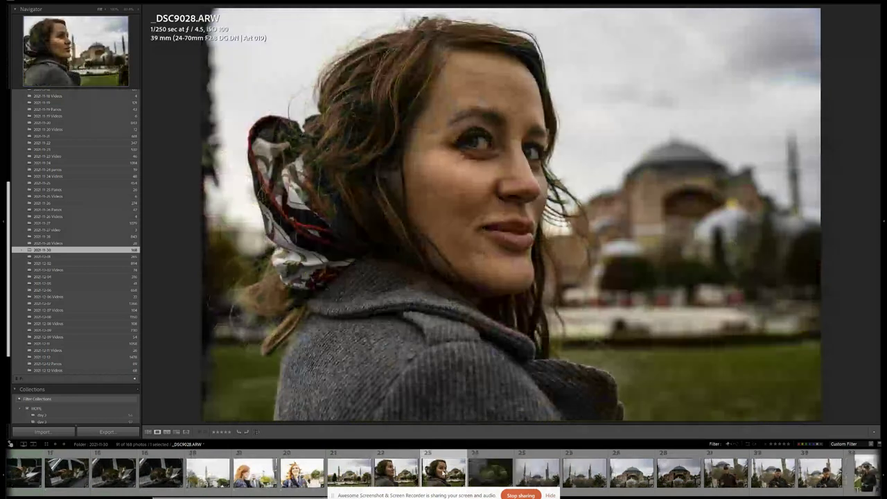
key(Left)
key(1)
Step: Pass the sleeping dog photo unrated, compare the mosque photos _DSC9031 and _DSC9032, and rate _DSC9032 one star
key(Right)
key(Right)
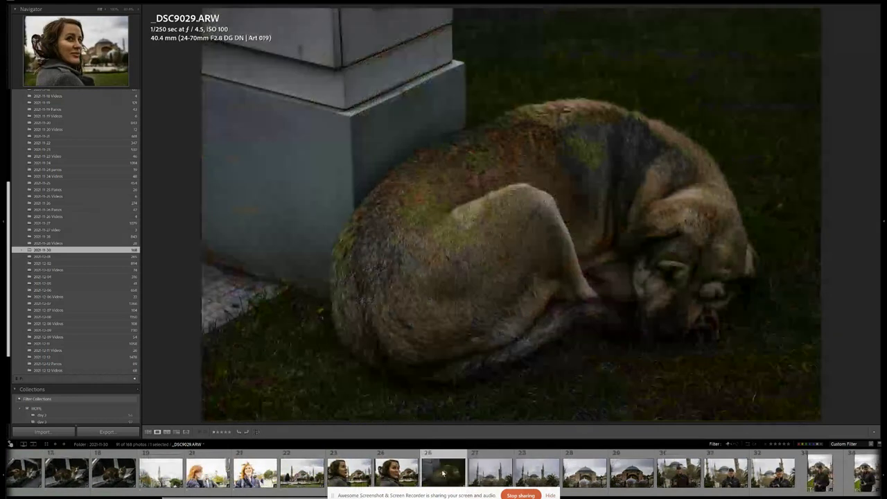
key(Right)
key(Left)
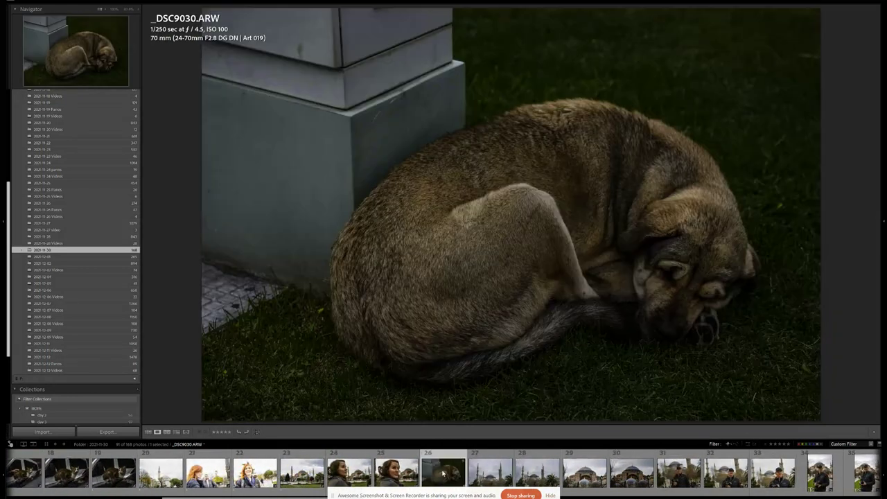
key(Right)
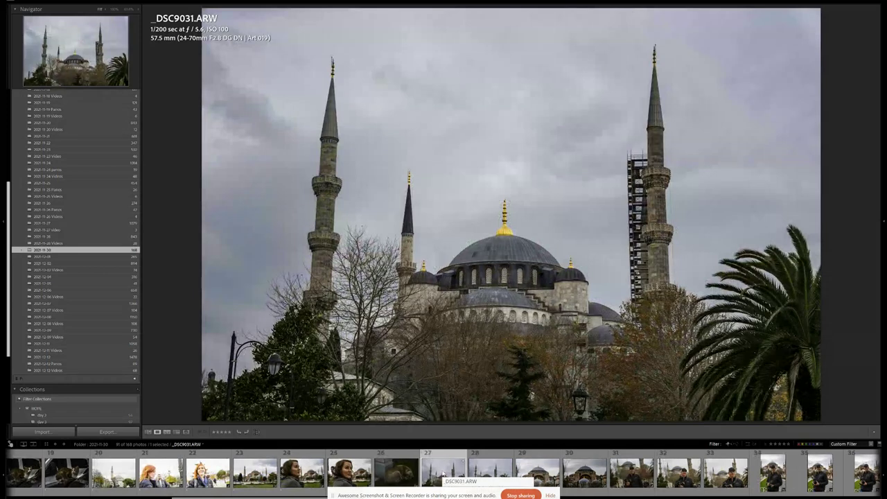
key(Right)
key(Left)
key(Right)
key(Left)
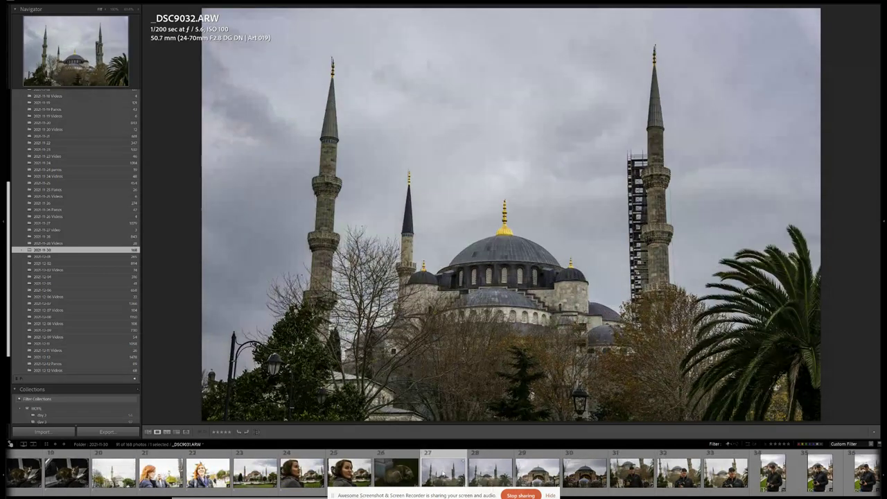
key(Right)
key(1)
Step: Rate the Hagia Sophia dome photos _DSC9033 and _DSC9034 one star
key(Right)
key(1)
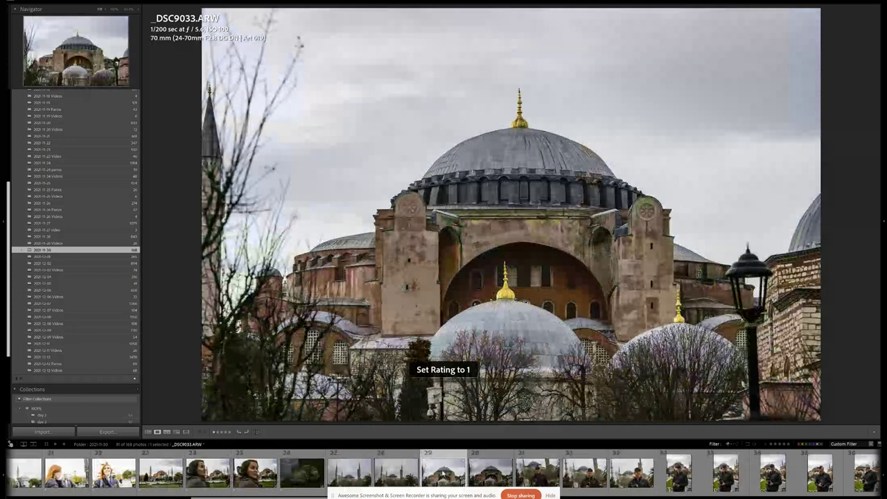
key(Right)
key(1)
Step: Compare the horizontal portraits of the man with the camera and rate _DSC9037 one star
key(Right)
key(Right)
key(Right)
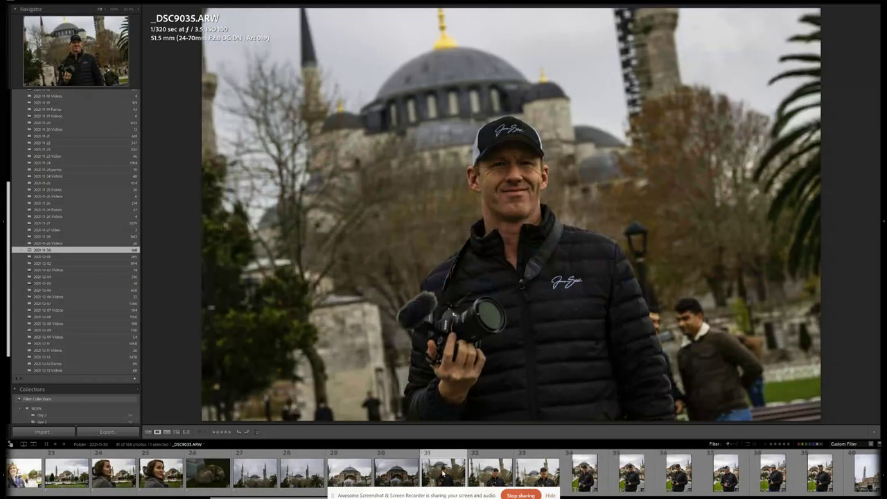
key(Left)
key(Right)
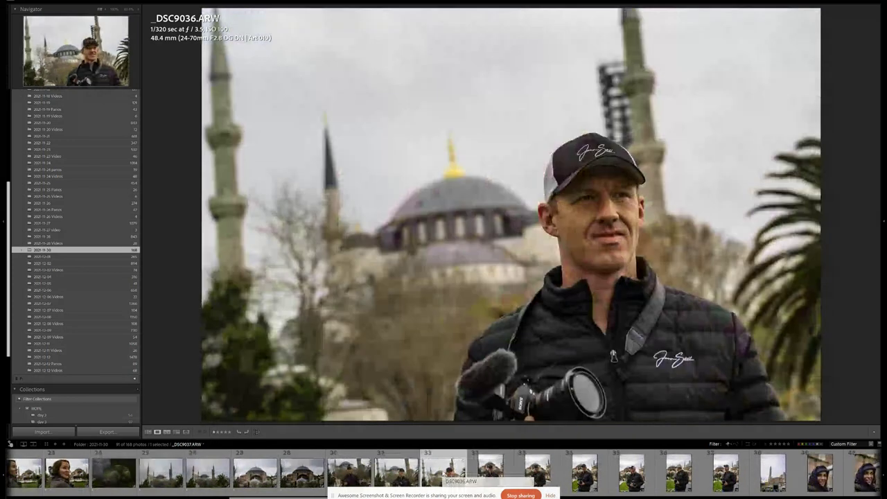
key(Right)
key(1)
Step: Rate the vertical portrait _DSC9039 one star and advance through the series to the minaret photo _DSC9044
key(Right)
key(Right)
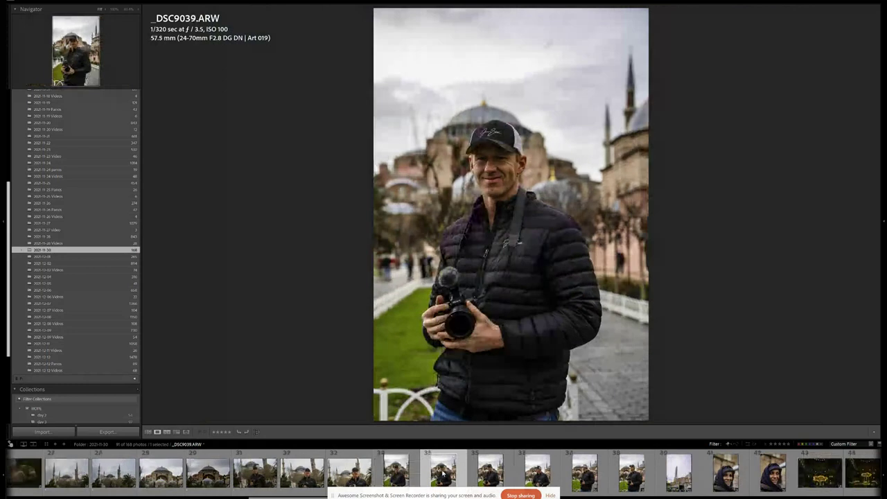
key(1)
key(Right)
key(Right)
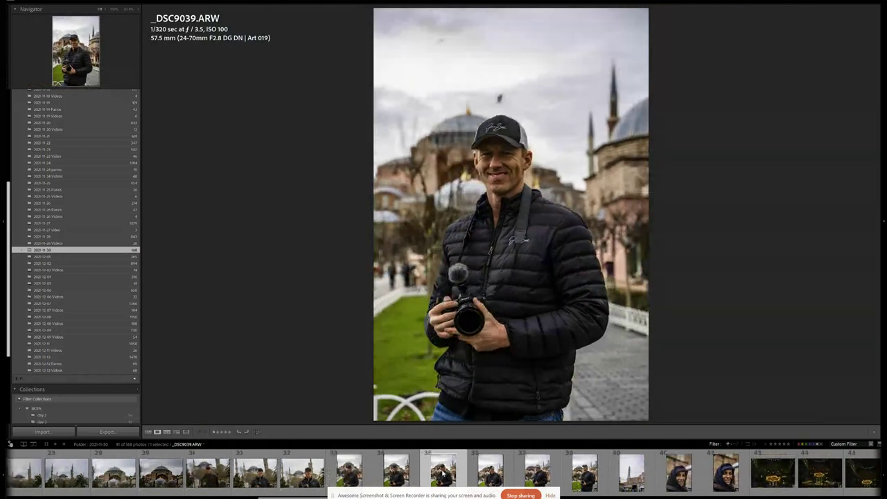
key(Right)
key(Right)
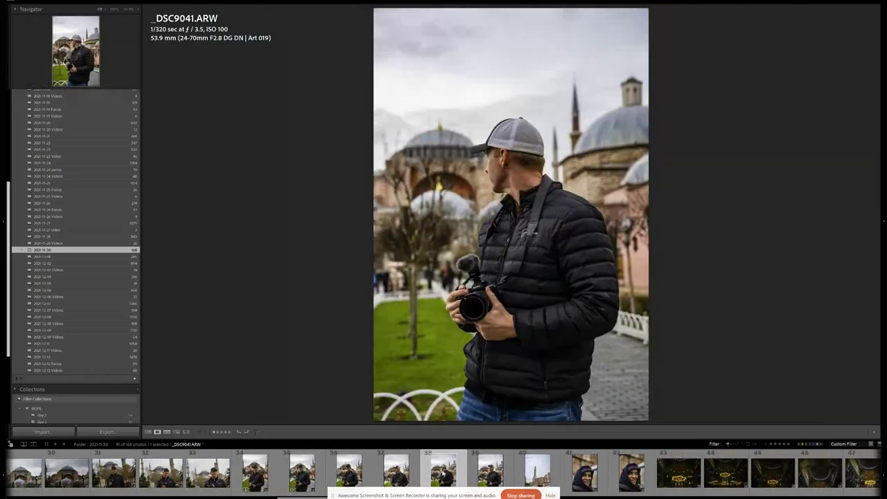
key(Right)
key(Right)
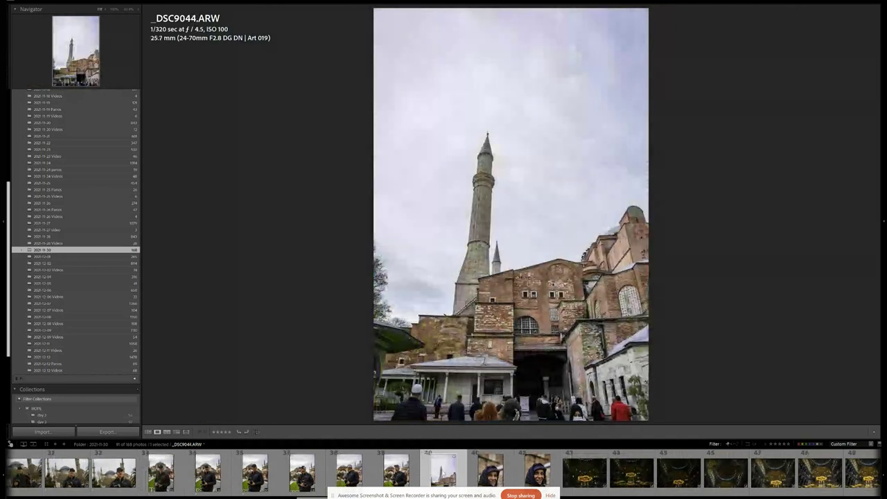
Step: Advance past the minaret photo, rate the headscarf portrait _DSC9047 one star, and move on to the chandelier photo _DSC9048
key(Right)
key(Right)
key(Right)
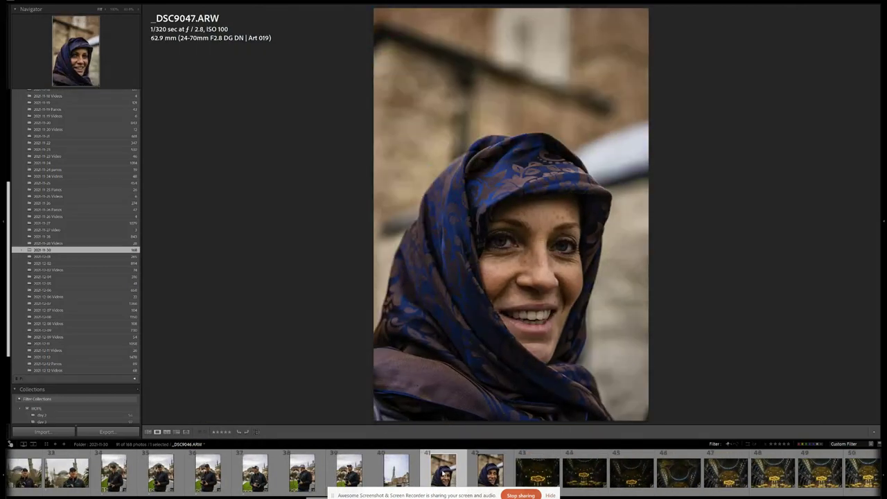
key(1)
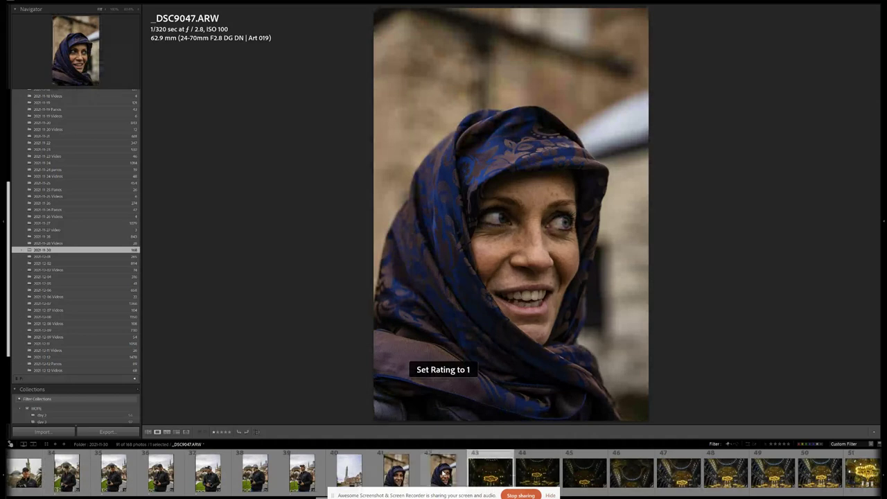
key(Right)
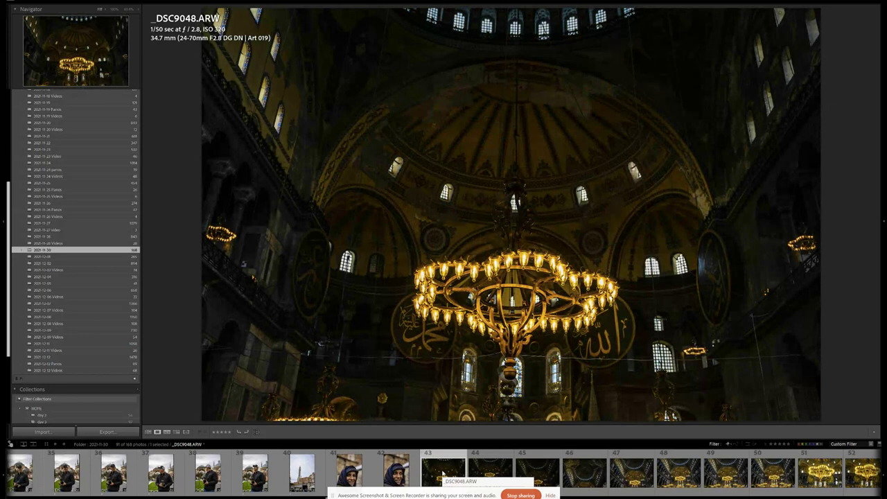
Step: Work through the dark interior photos from _DSC9048 onward and rate the wide chandelier view _DSC9054 one star
key(1)
key(1)
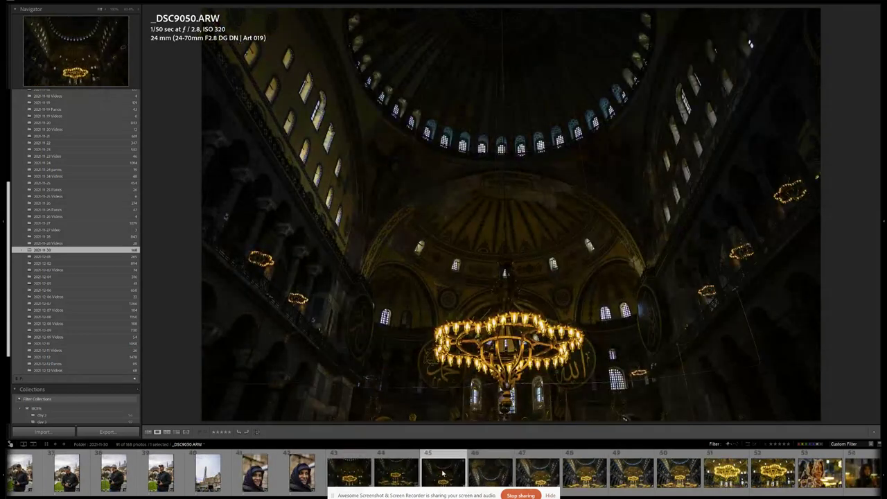
key(1)
key(1)
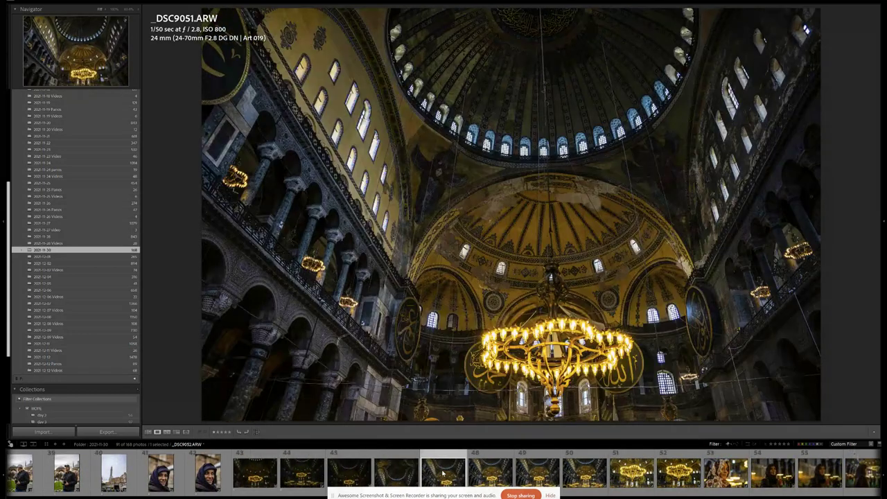
key(1)
key(1)
key(1)
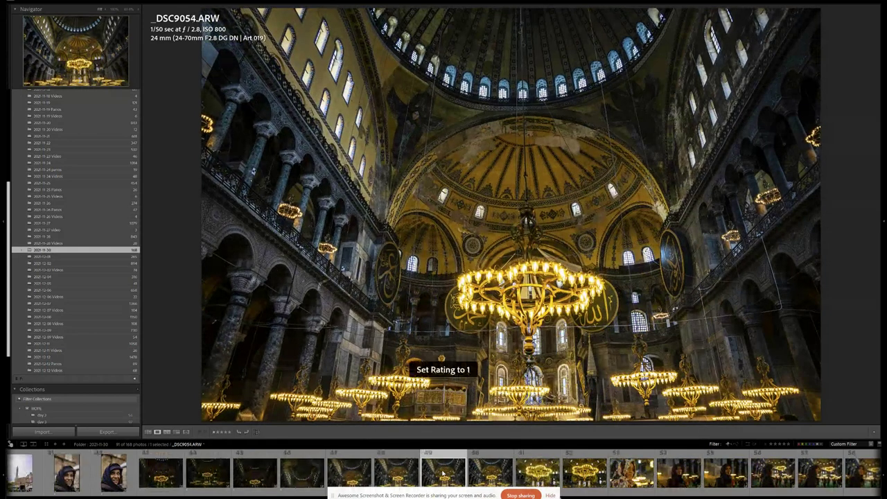
Step: Compare the near-identical wide interior photos _DSC9053, _DSC9054 and _DSC9055
key(Right)
key(Right)
key(Left)
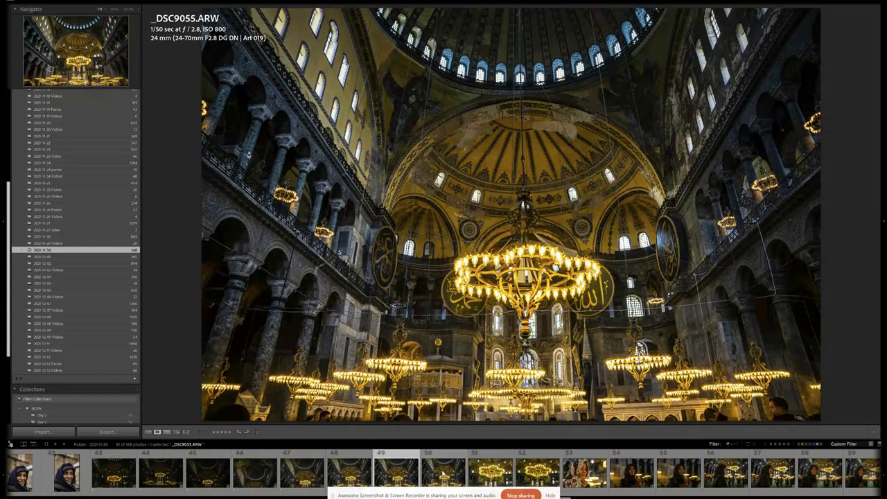
key(Right)
key(Left)
key(Right)
key(Left)
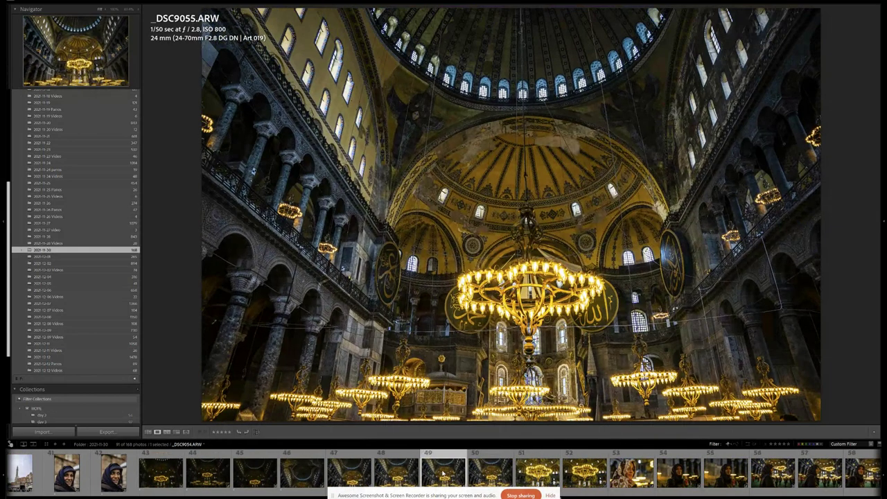
key(Left)
key(Left)
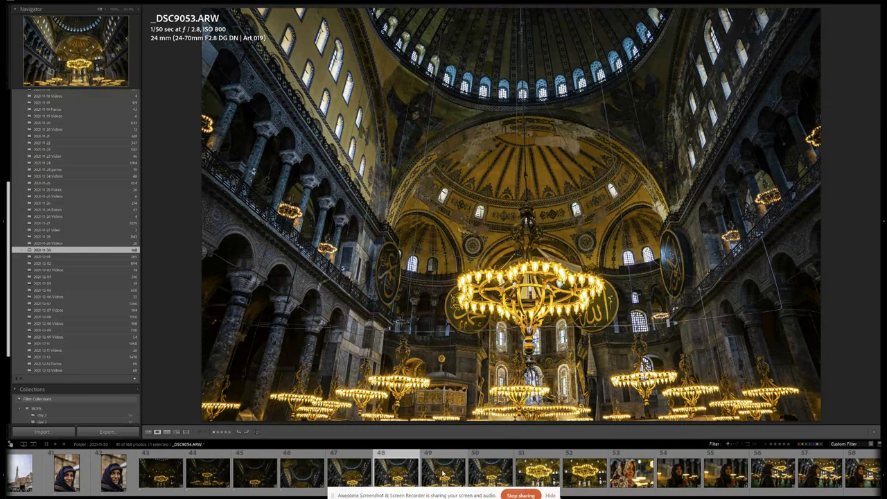
key(Left)
key(Right)
key(Right)
key(Left)
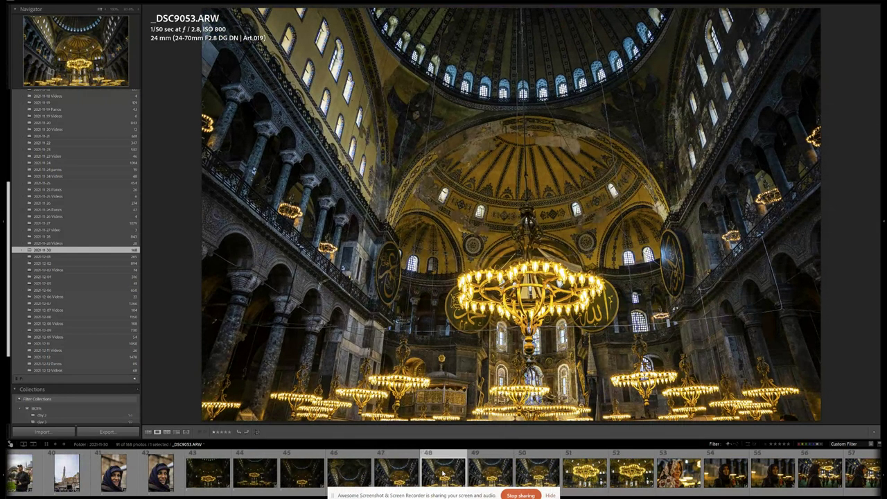
key(Right)
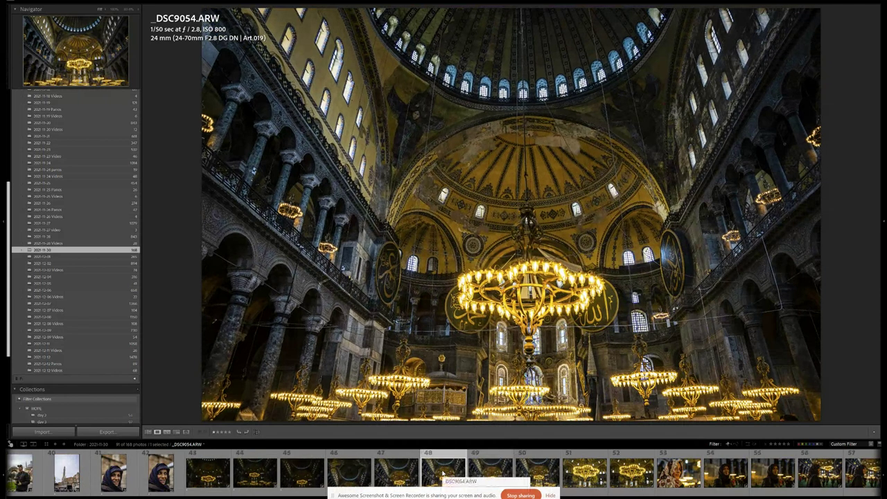
Step: Recheck _DSC9054 against _DSC9055 and rate _DSC9055 one star
key(Right)
key(Left)
key(Right)
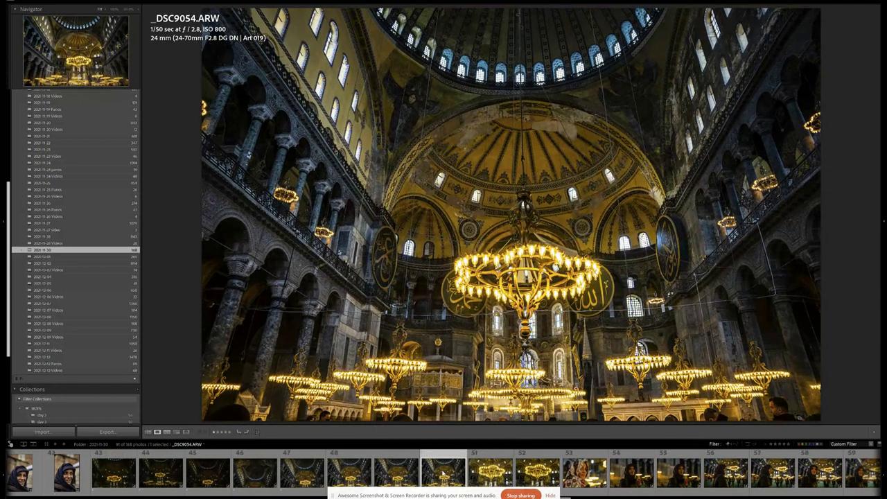
key(Right)
key(Left)
key(Right)
key(1)
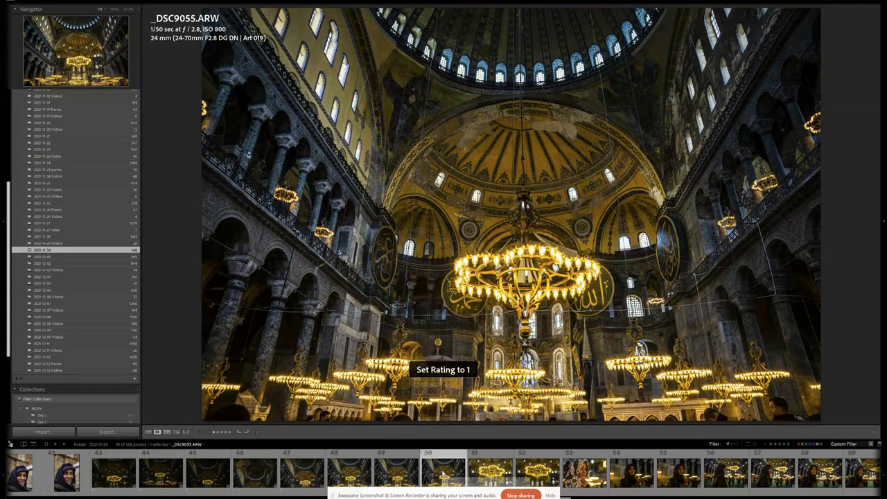
Step: Rate the chandelier close-up _DSC9056 one star and compare it with the next close-up
key(Right)
key(1)
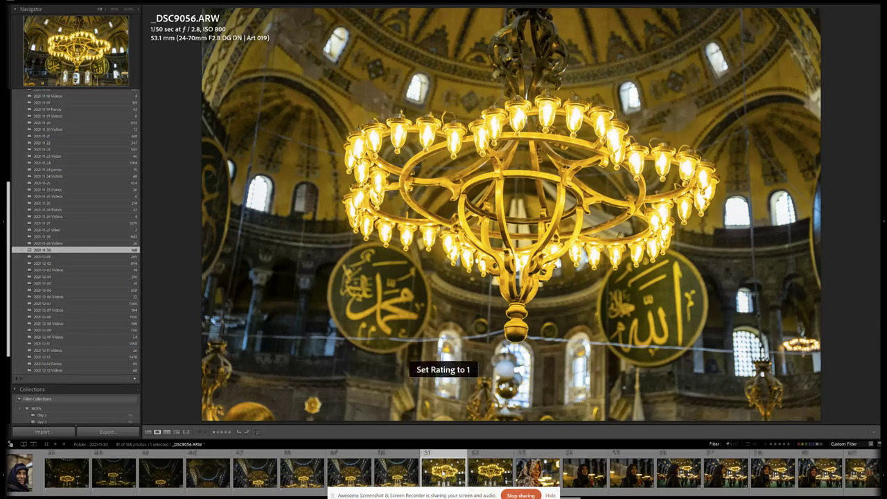
key(Right)
key(Right)
key(Left)
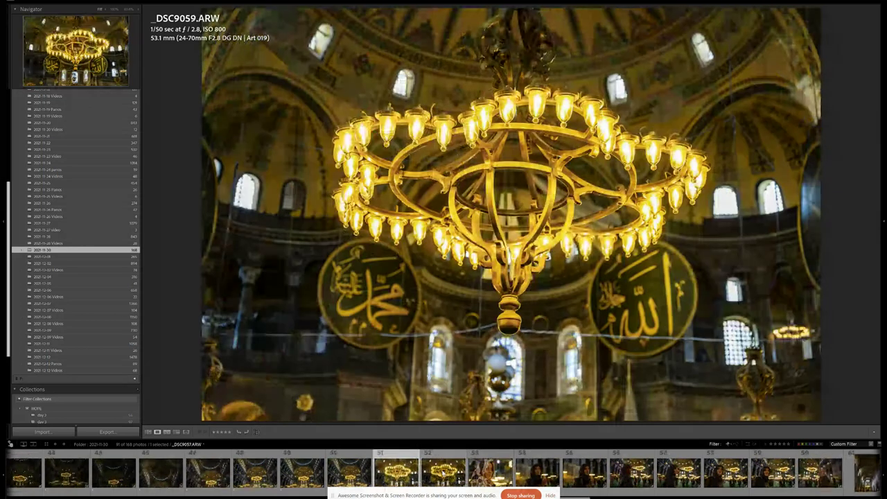
key(Left)
key(Right)
Step: Advance past the floral headscarf portrait _DSC9059, compare the dark portraits _DSC9062 and _DSC9063, and reject _DSC9062
key(Right)
key(Right)
key(Right)
key(Right)
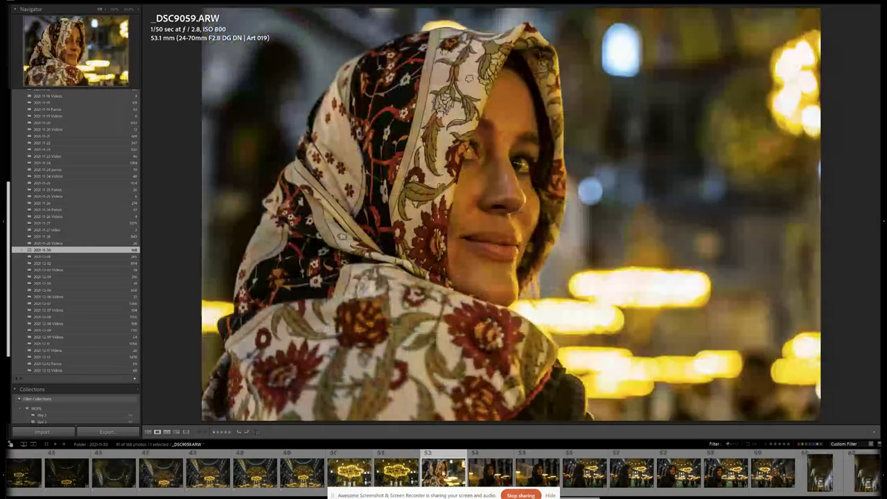
key(Right)
key(Left)
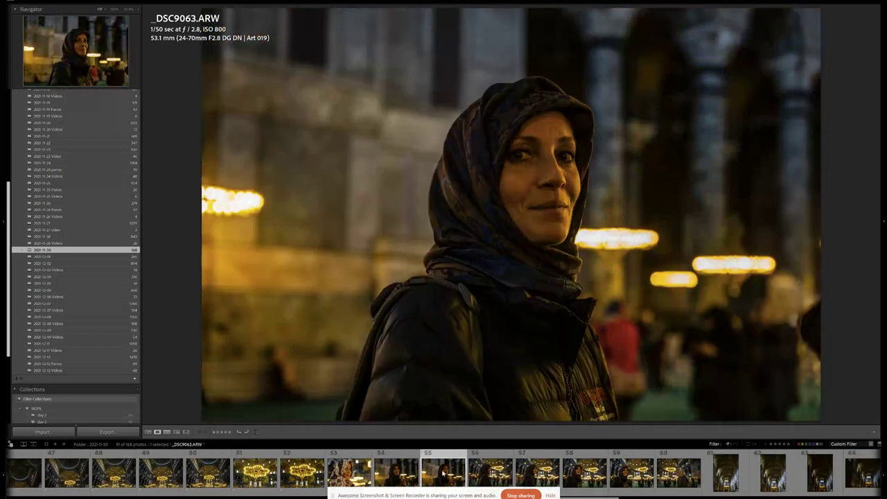
key(Right)
key(x)
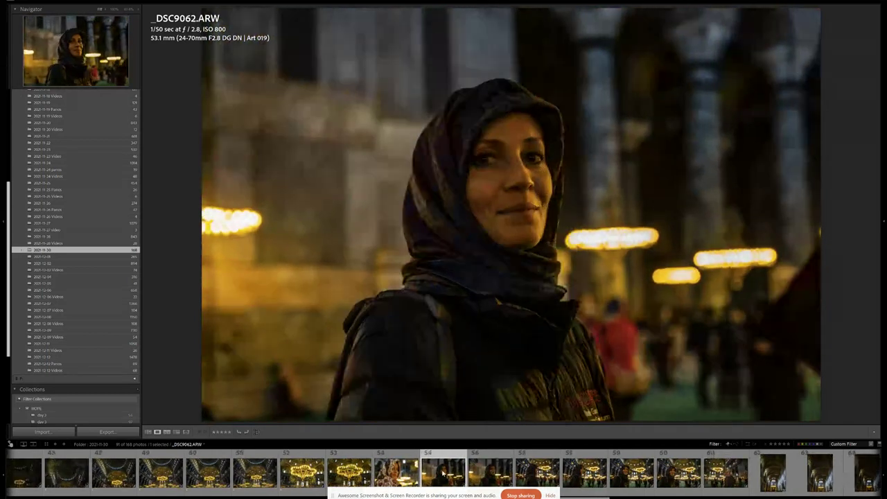
Step: Compare the portrait _DSC9063 with the wide side-profile photo _DSC9064 and rate _DSC9063 one star
key(Right)
key(Right)
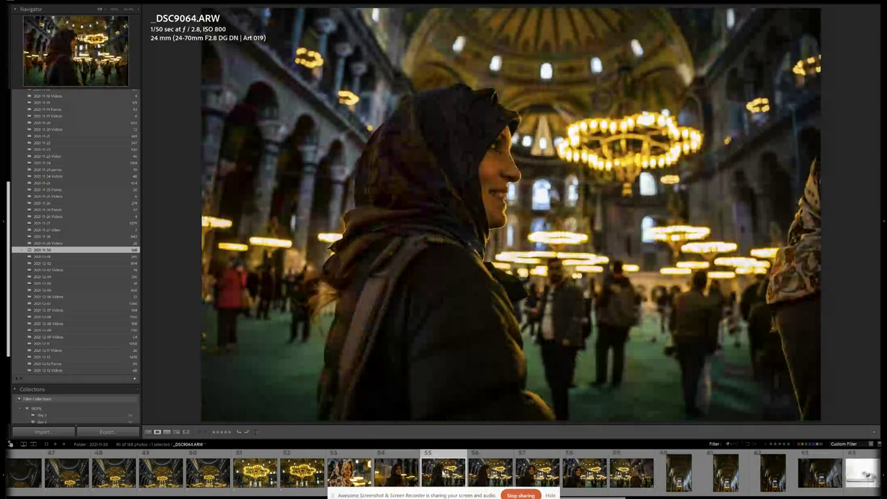
key(Left)
key(Right)
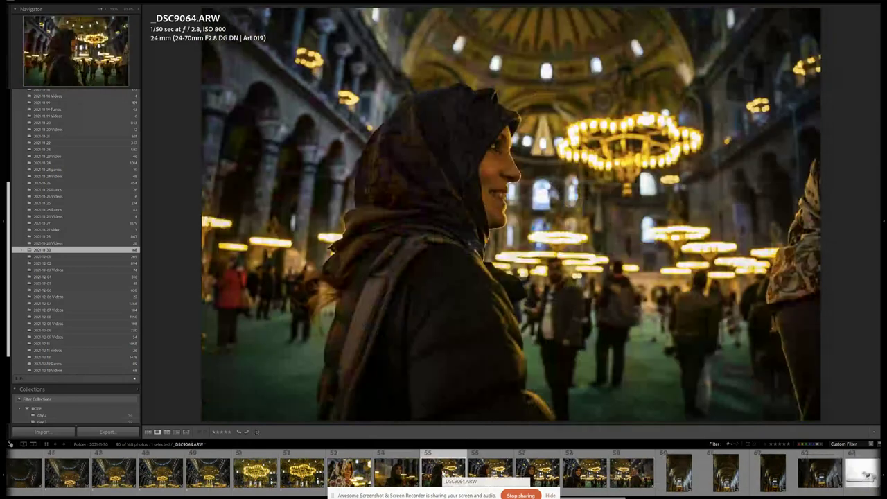
key(Left)
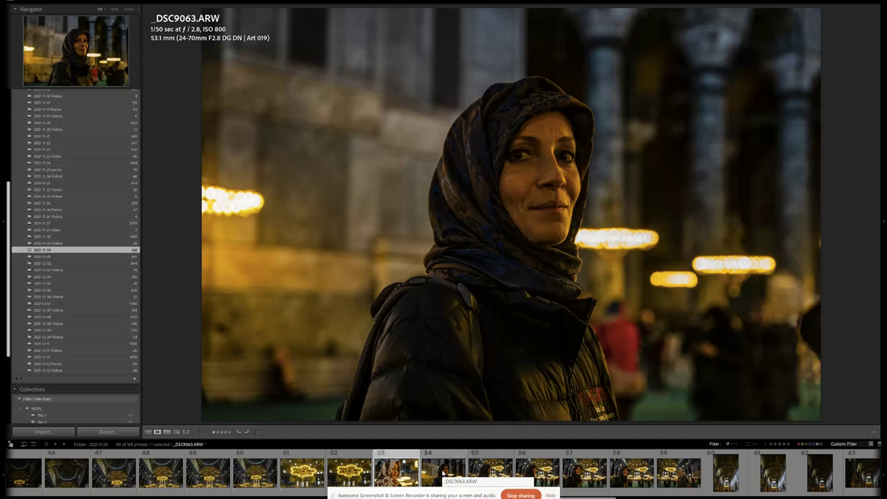
Step: Recheck the portraits around _DSC9063 and _DSC9064, and rate the smiling side-profile photo _DSC9065 one star
click(396, 471)
click(443, 473)
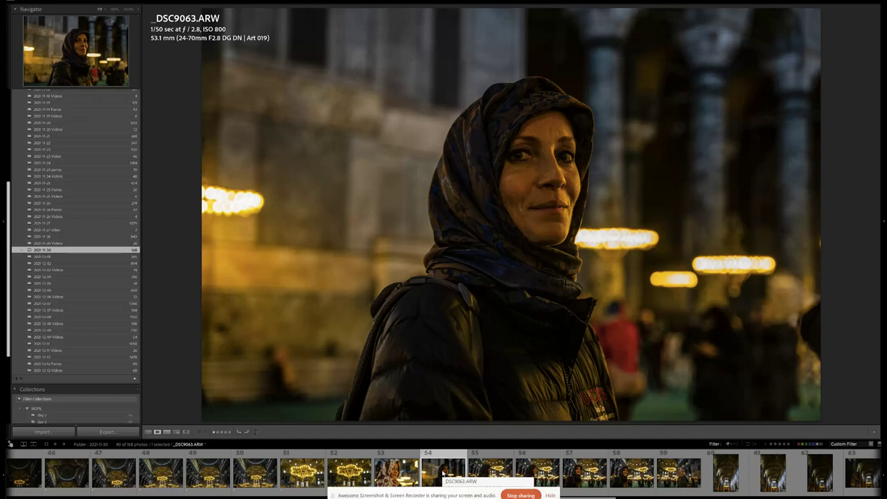
key(Right)
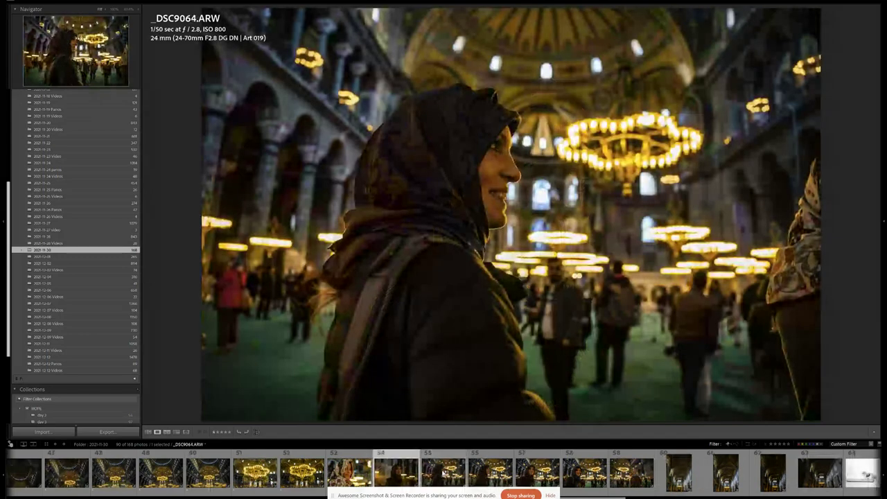
key(Left)
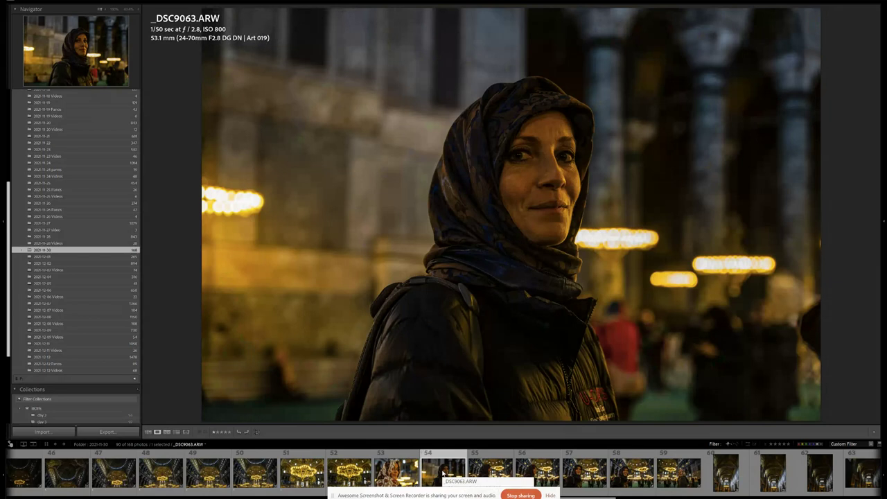
key(Right)
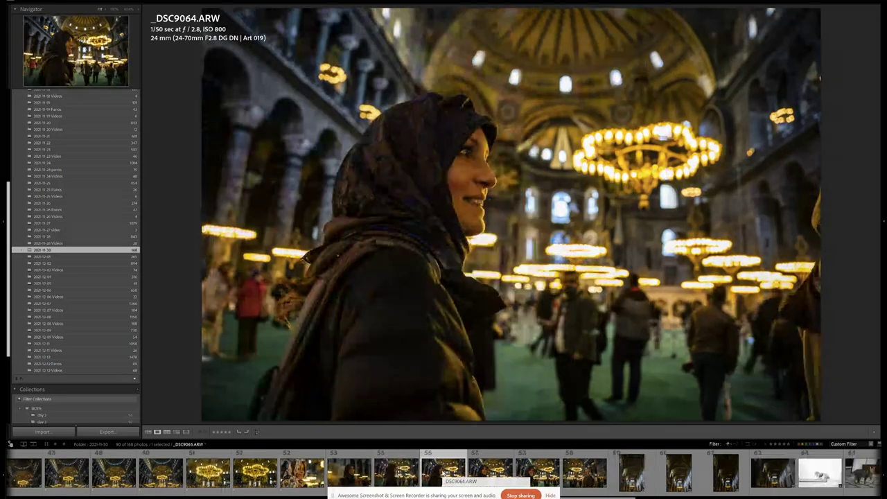
key(1)
key(Right)
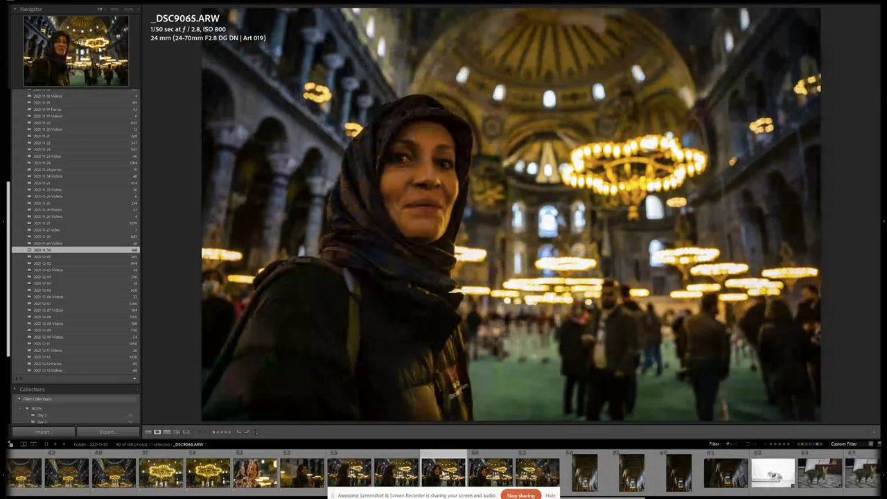
Step: Pass the remaining portraits and vaulted corridor photos unrated, and rate the photo of the cat on the beam, _DSC9075, one star
key(Right)
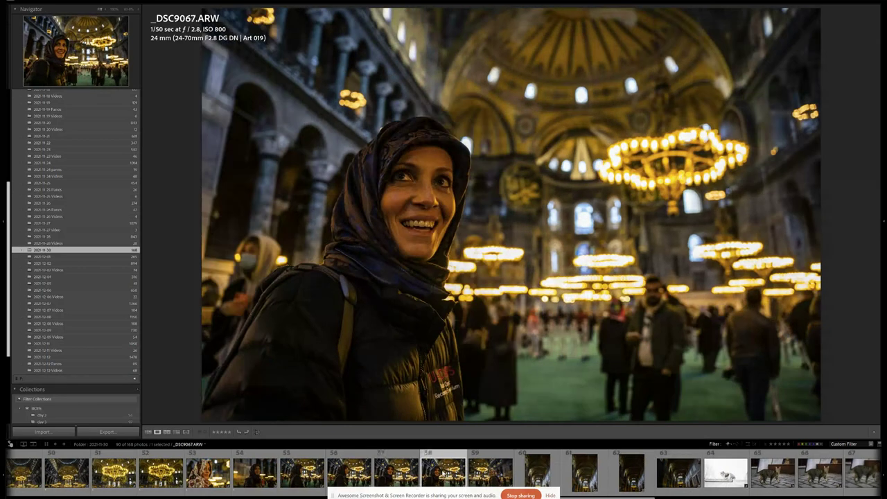
key(Right)
key(Right)
key(Right)
key(Right)
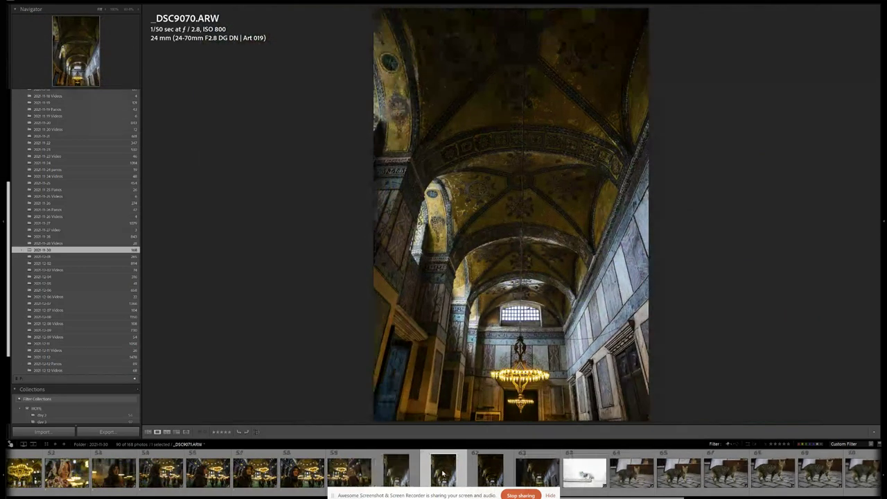
key(Right)
key(Right)
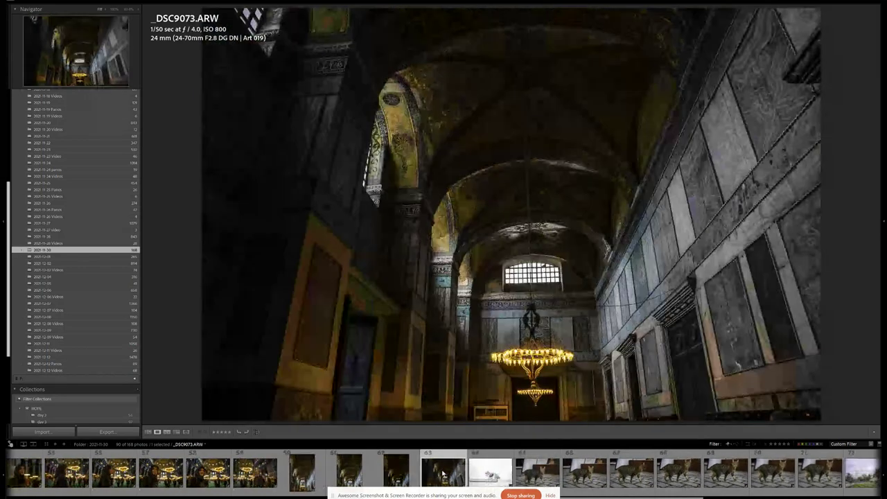
key(Right)
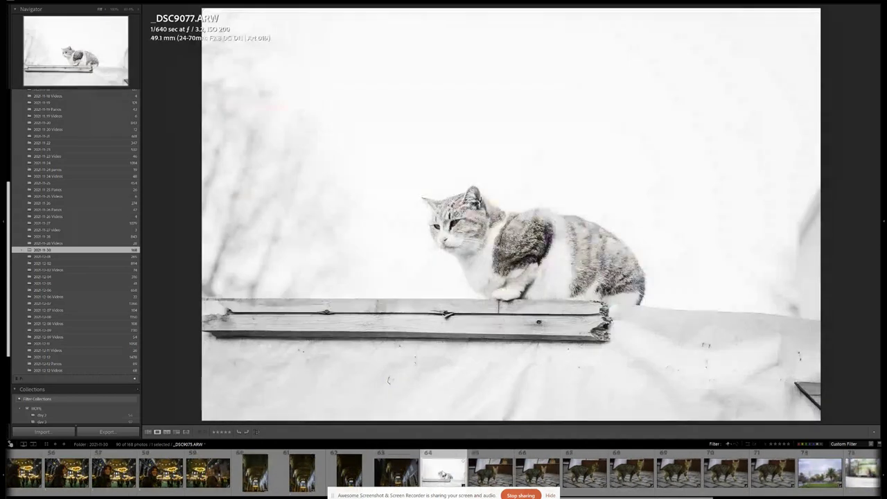
key(1)
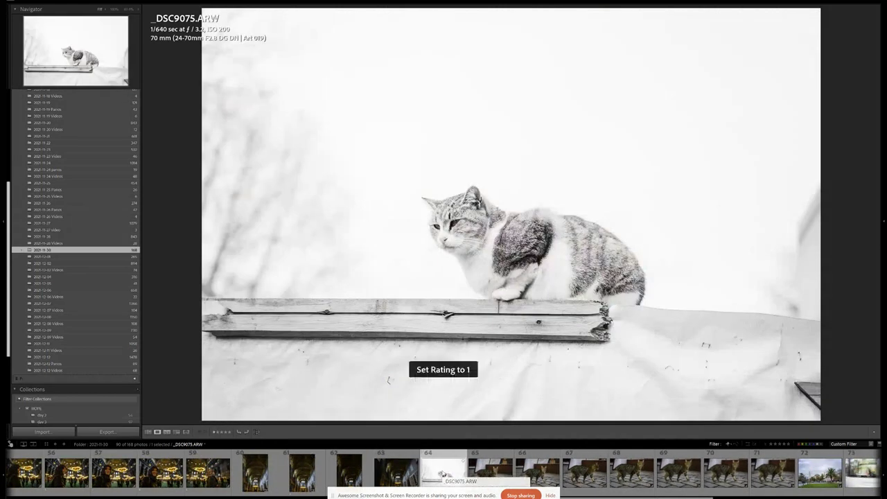
Step: Go through the striped cat series, rating _DSC9081 one star, and rate the Hagia Sophia garden photo with the palm one star
key(1)
key(1)
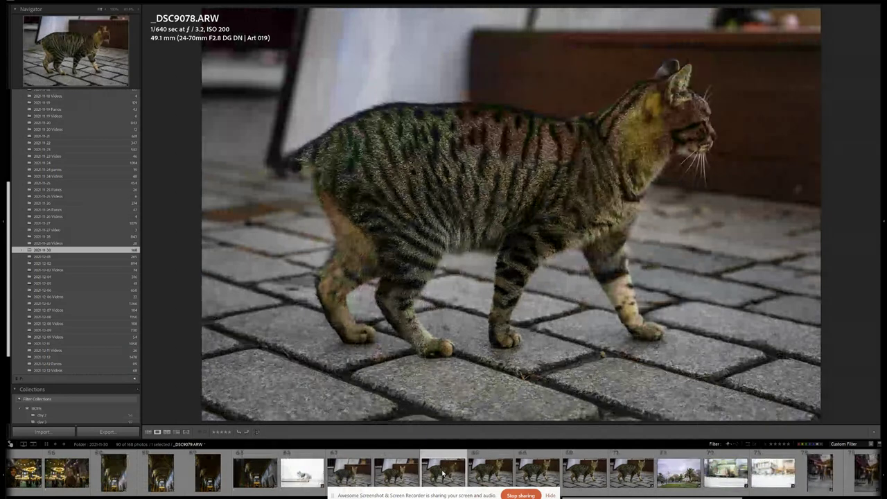
key(1)
key(1)
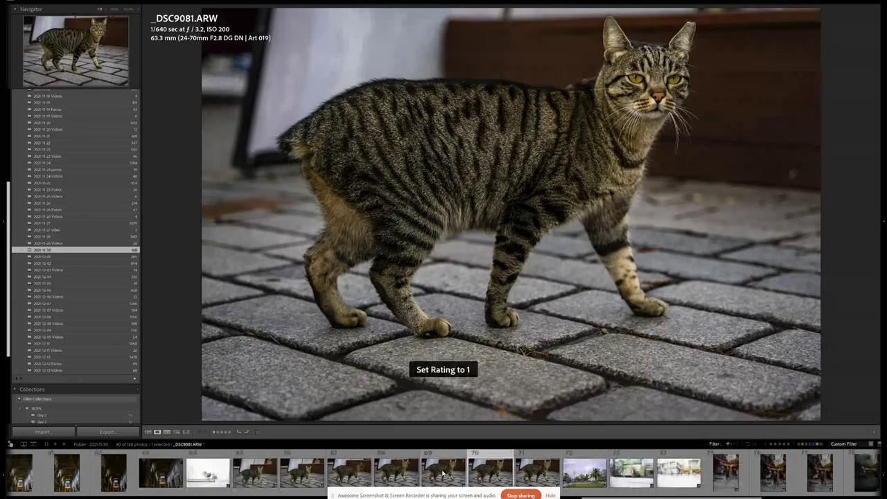
key(1)
key(1)
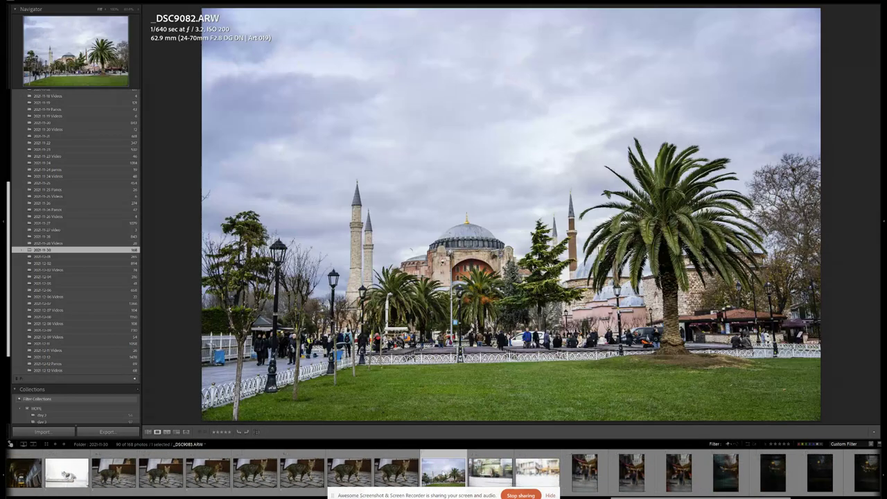
key(1)
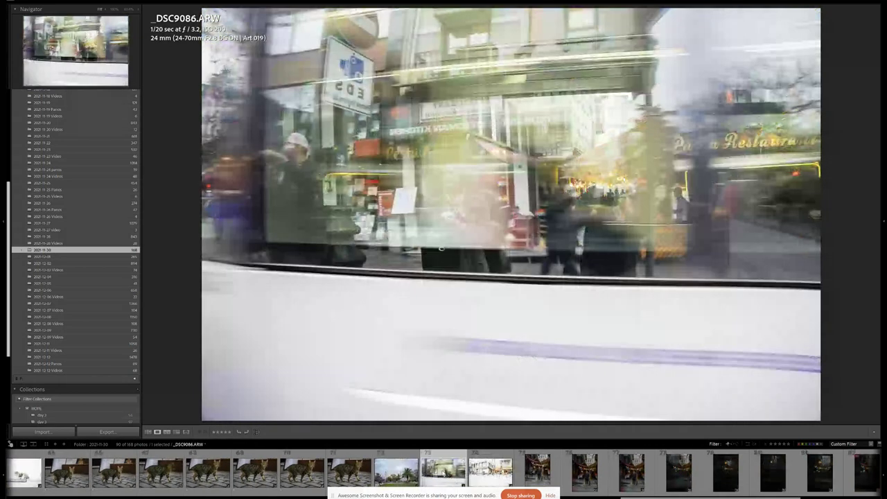
Step: Rate the overexposed Cozy Pub & Restaurant street photo _DSC9088 one star and remove its flag
key(1)
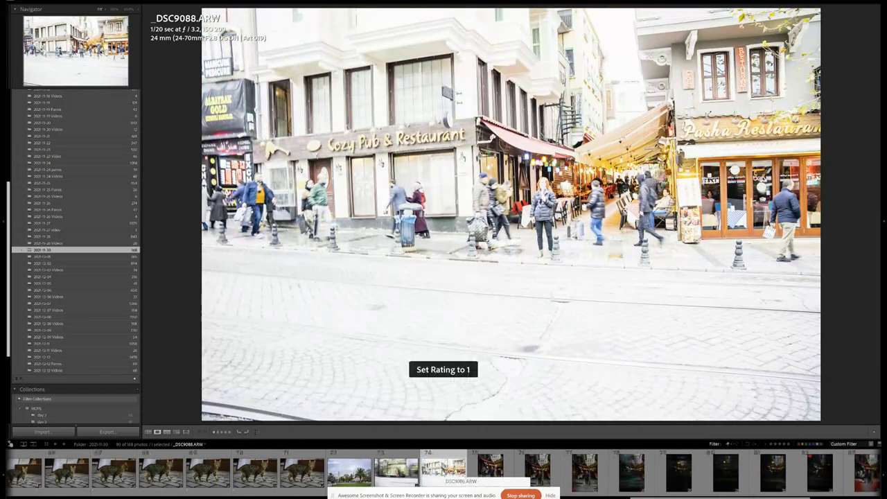
key(u)
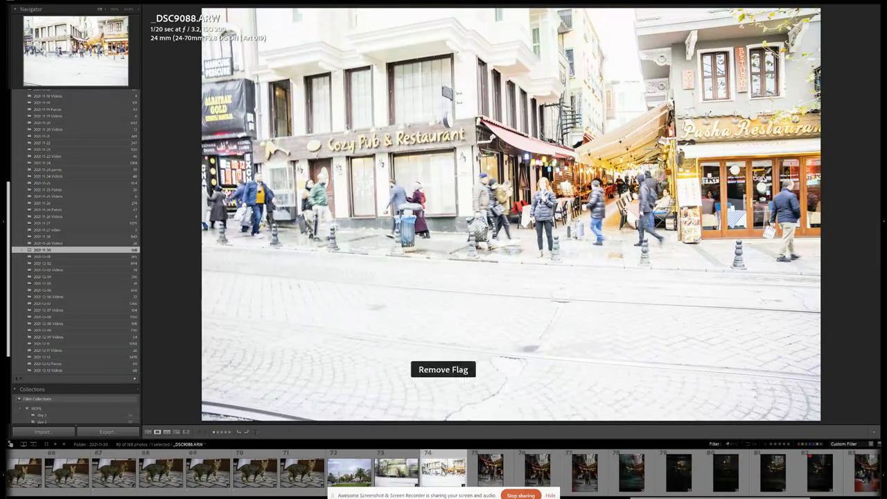
key(Right)
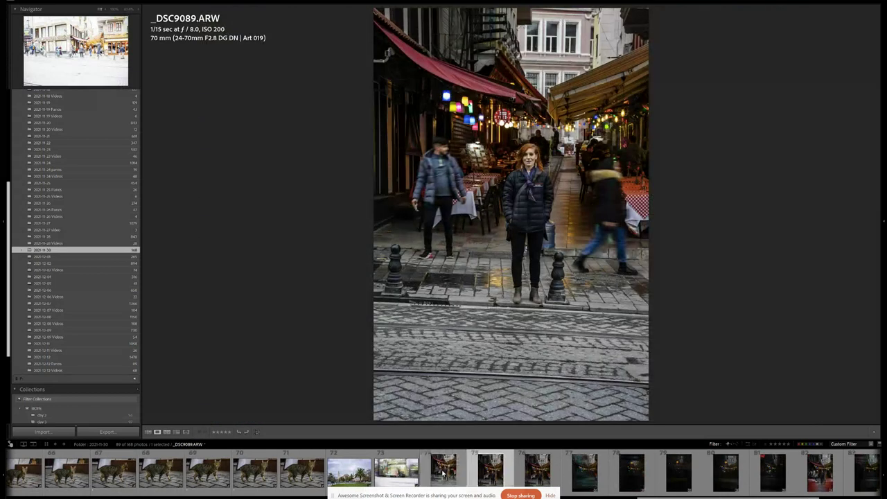
Step: Rate the restaurant-alley portrait _DSC9089 one star and go through the dark, blurred frames up to _DSC9109
key(1)
key(Right)
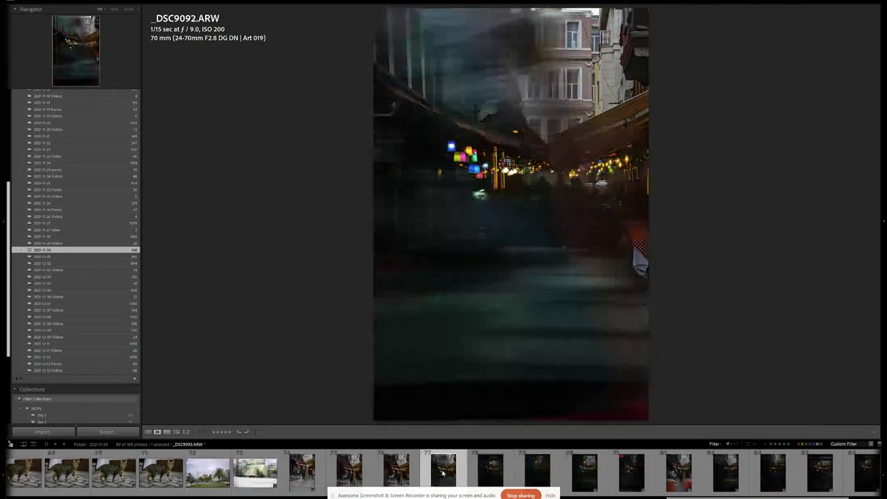
key(1)
key(Right)
key(Right)
key(Right)
key(Right)
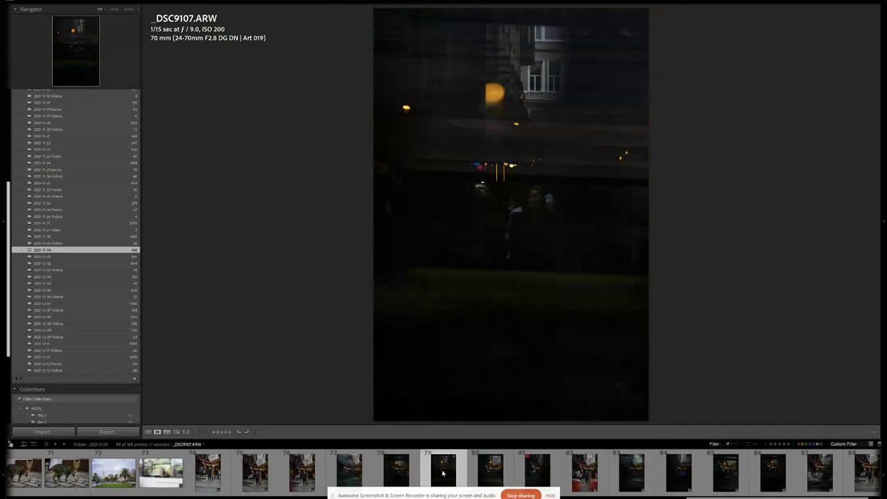
key(Right)
key(Right)
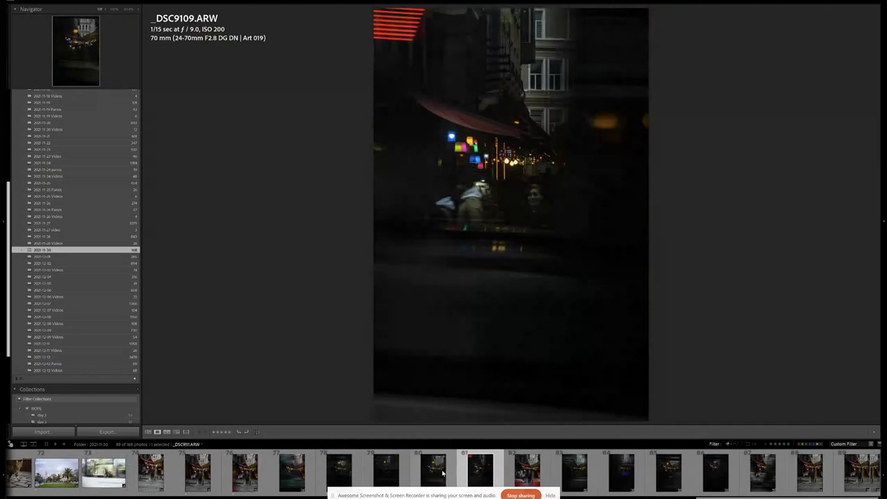
Step: Go through the remaining dark alley frames and rate the clear portrait at the end of the series, _DSC9163, one star
key(Right)
key(Right)
key(Right)
key(Right)
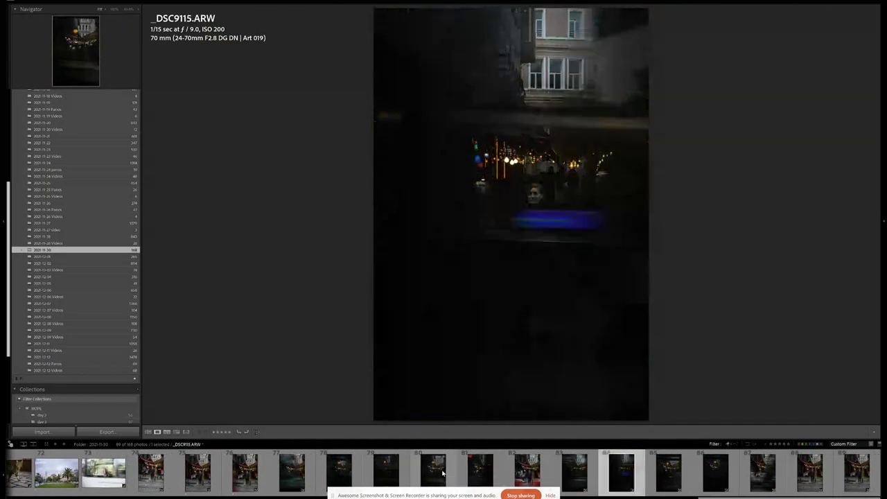
key(1)
key(Right)
key(Right)
key(Right)
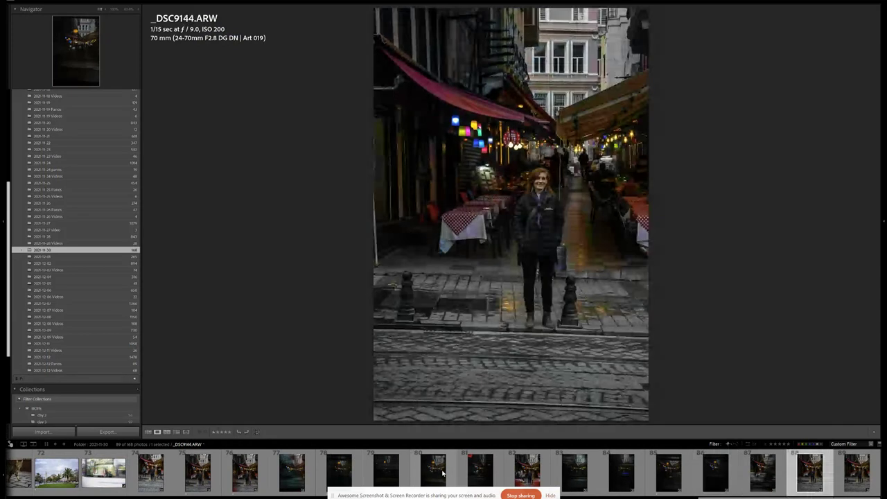
key(Right)
key(1)
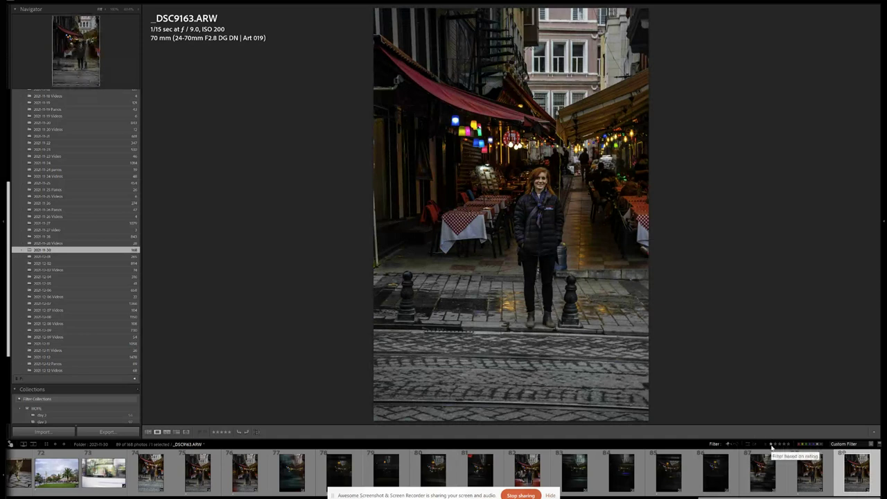
Step: Filter the folder to photos with at least one star, and rate the mosque skyline views _DSC8999 and _DSC9000 two stars
click(771, 447)
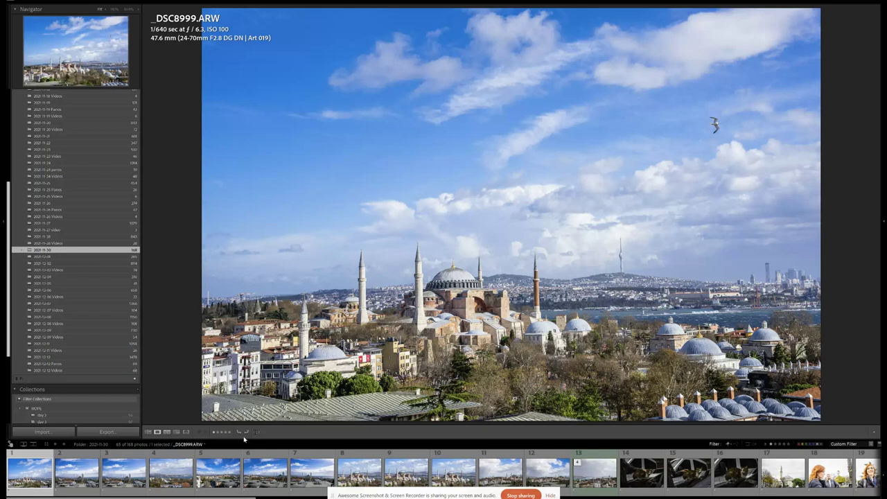
key(Right)
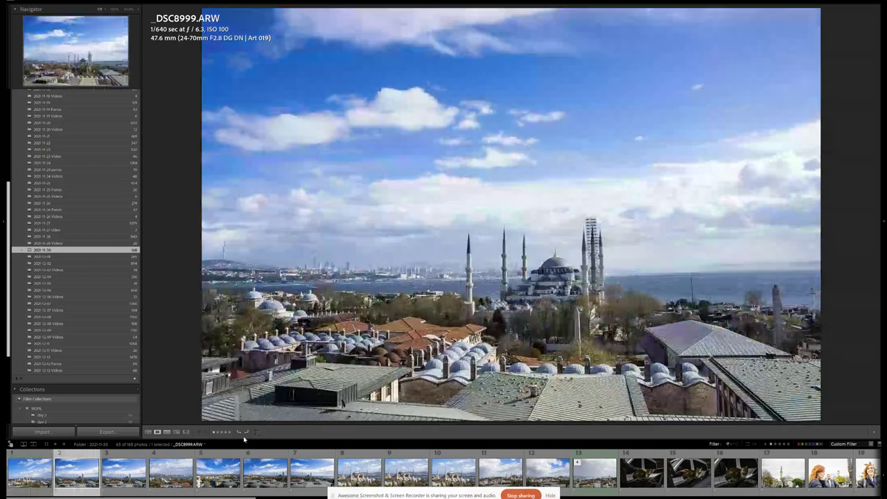
key(Left)
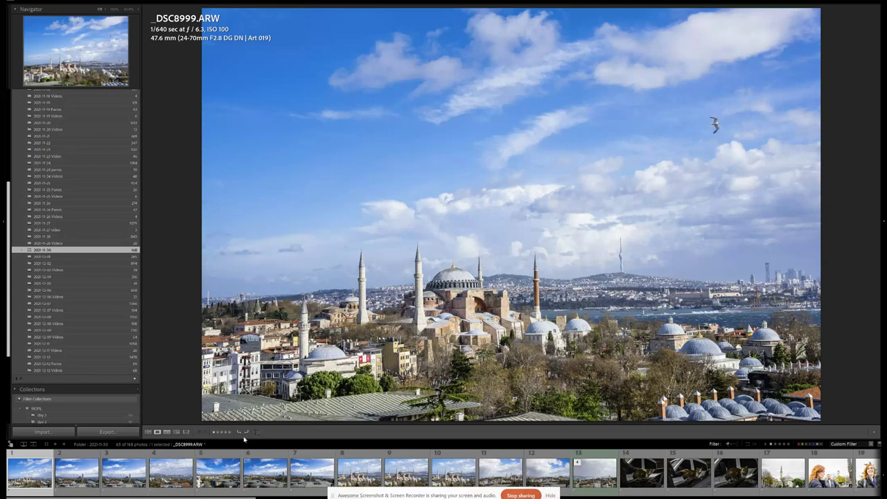
key(Right)
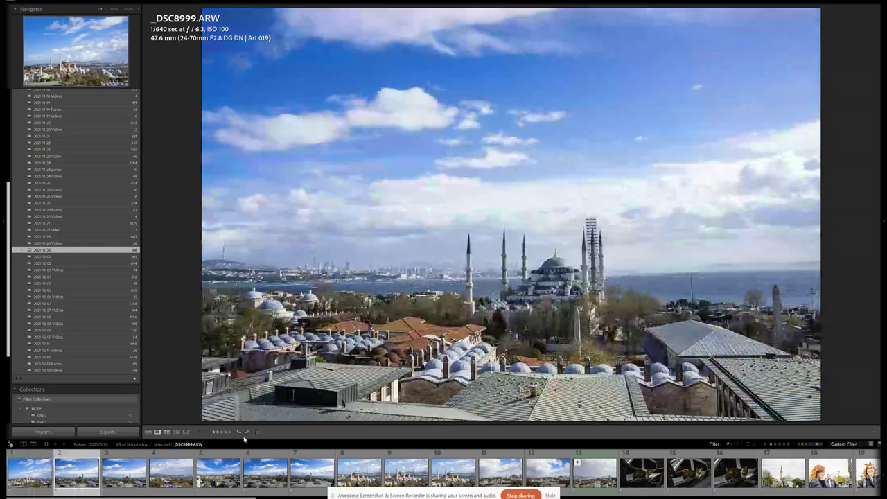
key(3)
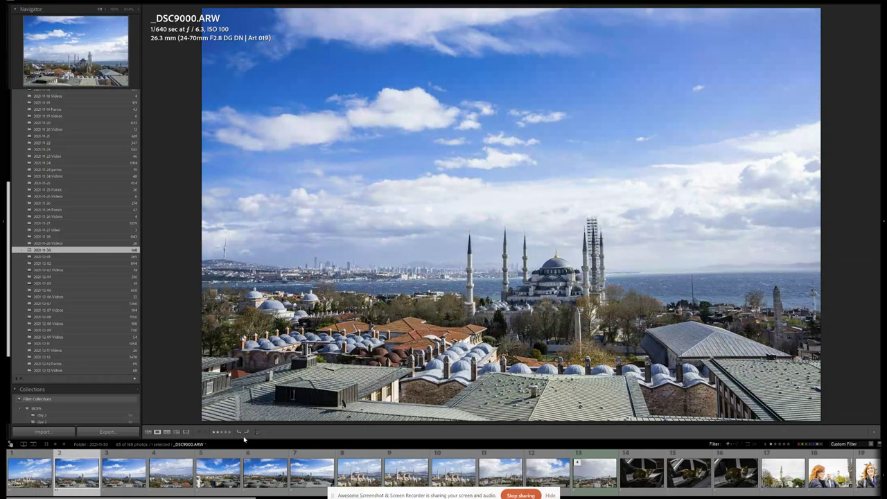
Step: Compare the Bosphorus skyline _DSC9002 with its neighbouring shots and rate it two stars
key(Right)
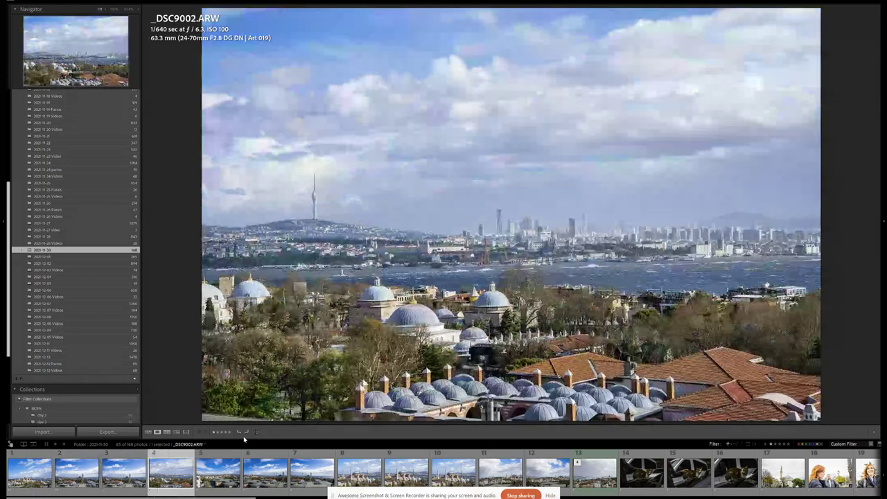
key(Right)
key(Left)
key(Right)
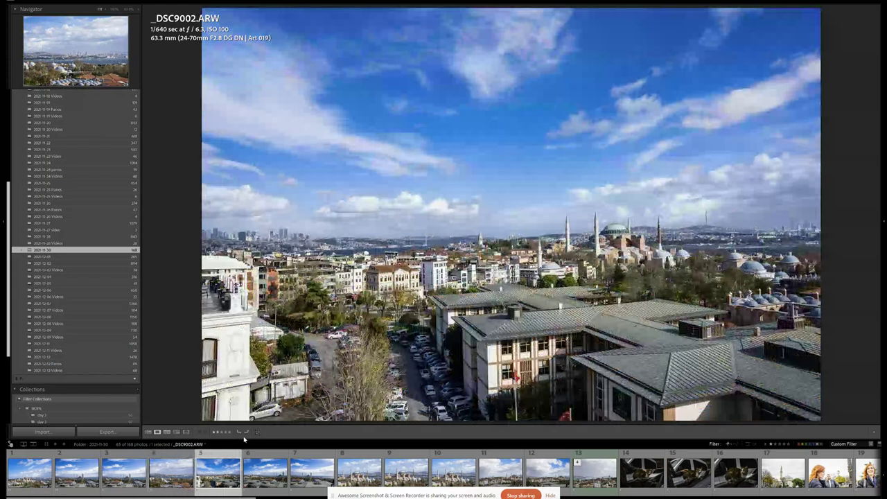
Step: Pass the car-park city view _DSC9003 and rate the rooftop view with both mosques, _DSC9004, two stars
key(Right)
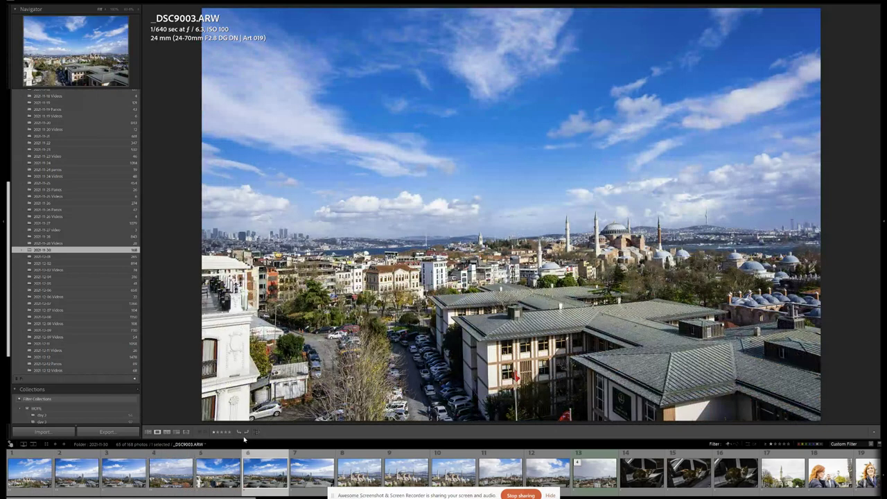
key(1)
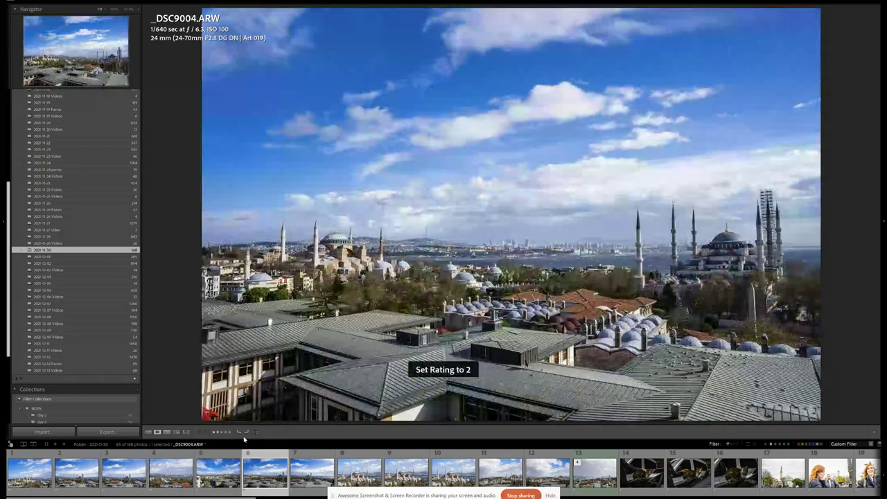
key(1)
key(Right)
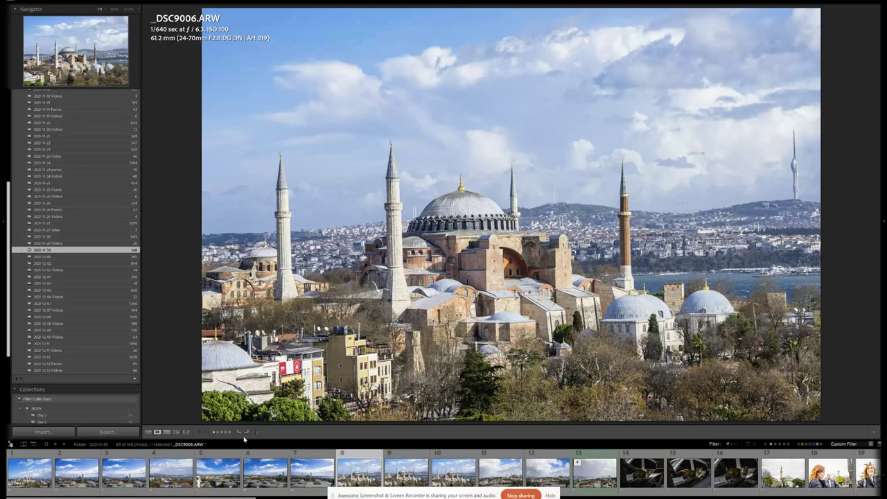
Step: Compare the Hagia Sophia close-ups _DSC9006, _DSC9007 and _DSC9009, and rate the wider cloudy skyline _DSC9010 two stars
key(Right)
key(Left)
key(1)
key(Left)
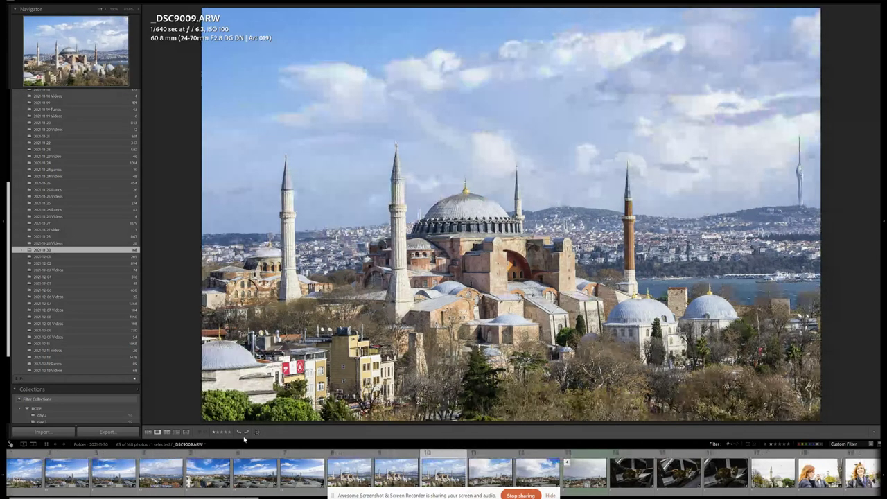
key(Right)
key(Right)
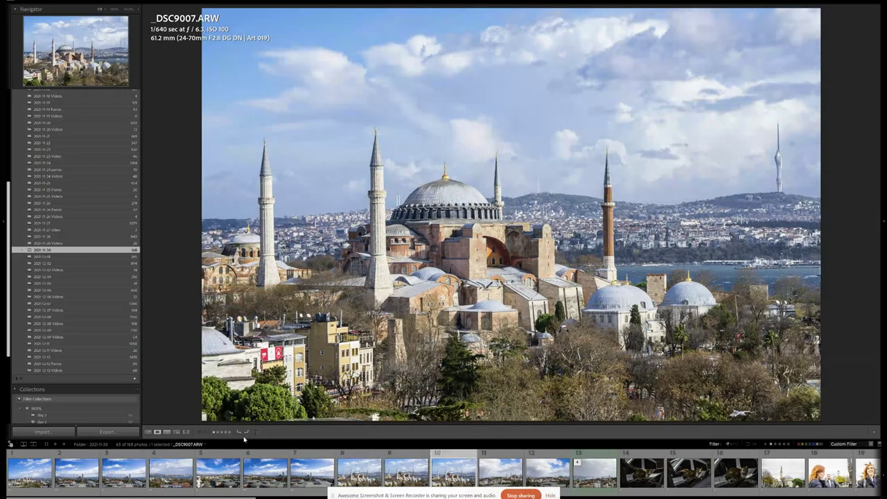
key(1)
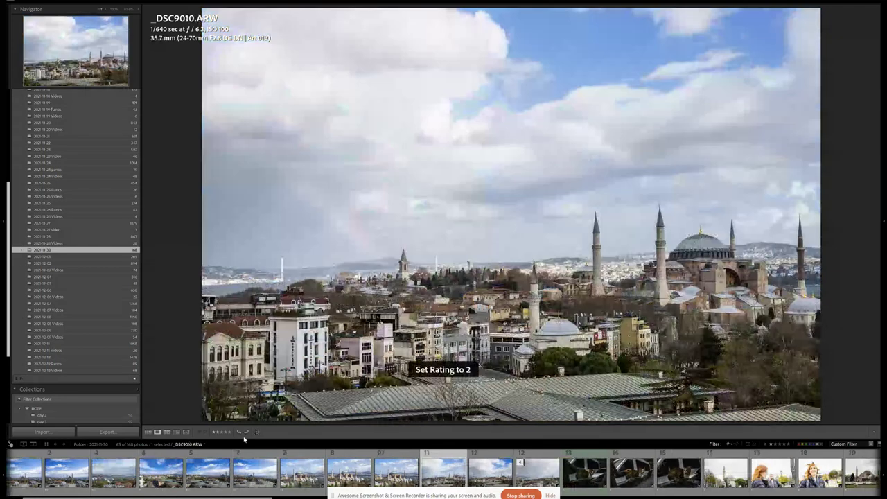
key(1)
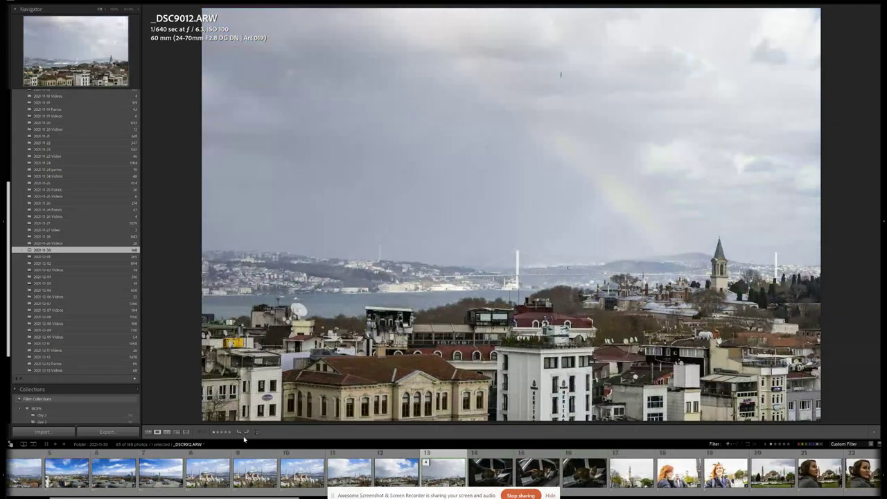
Step: Leave the panorama stack at one star, compare the cat-on-car photos and rate _DSC9020 two stars
key(Right)
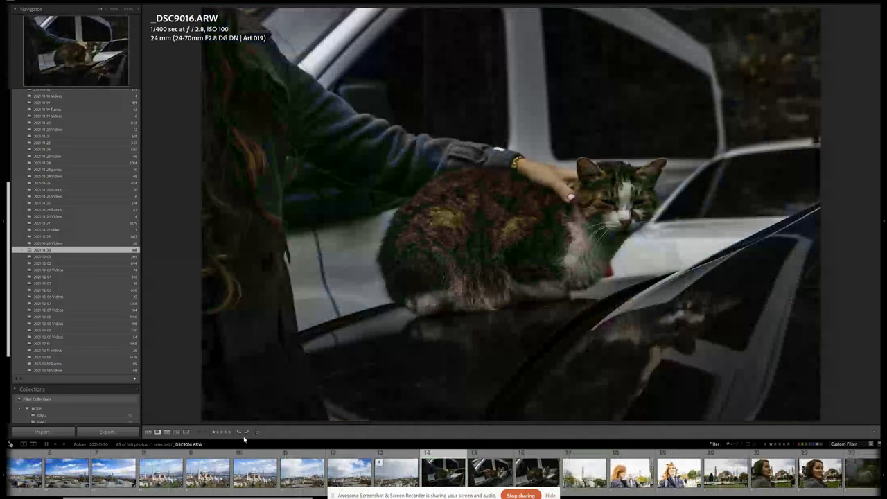
key(Right)
key(2)
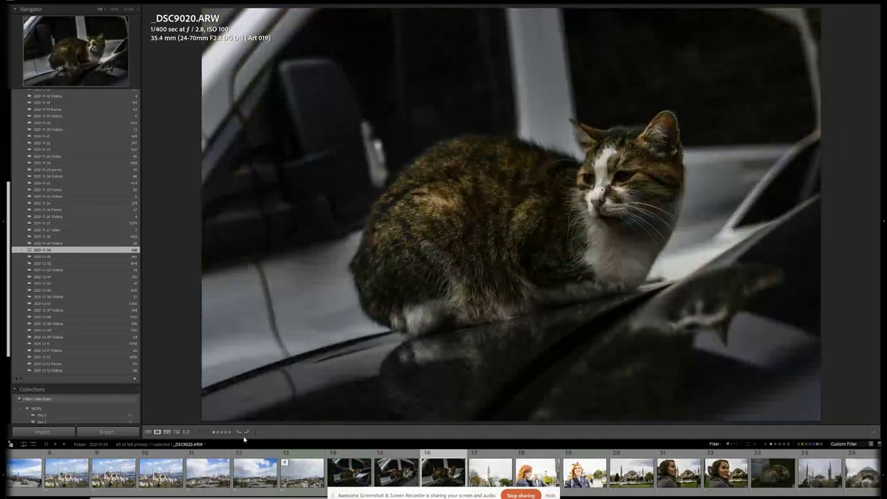
key(2)
Step: Pass the park portraits _DSC9022 and _DSC9025, compare the two Hagia Sophia portraits, and rate the profile shot _DSC9028 two stars
key(Right)
key(Right)
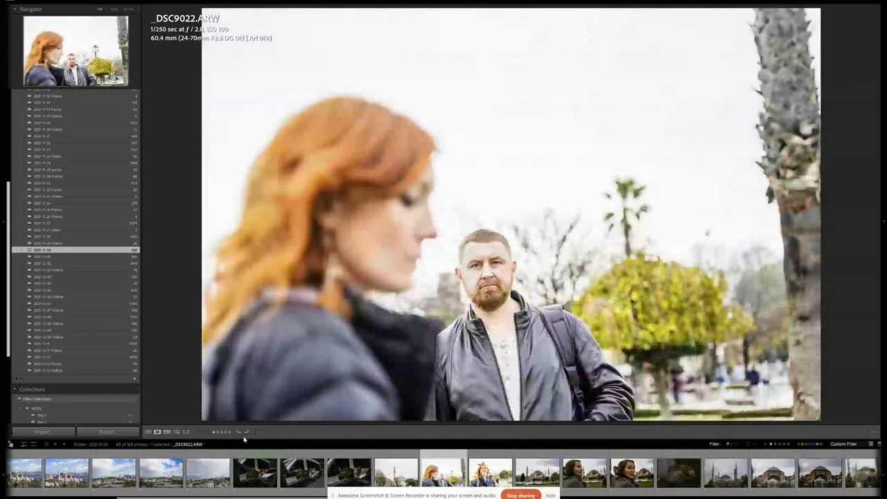
key(Right)
key(Right)
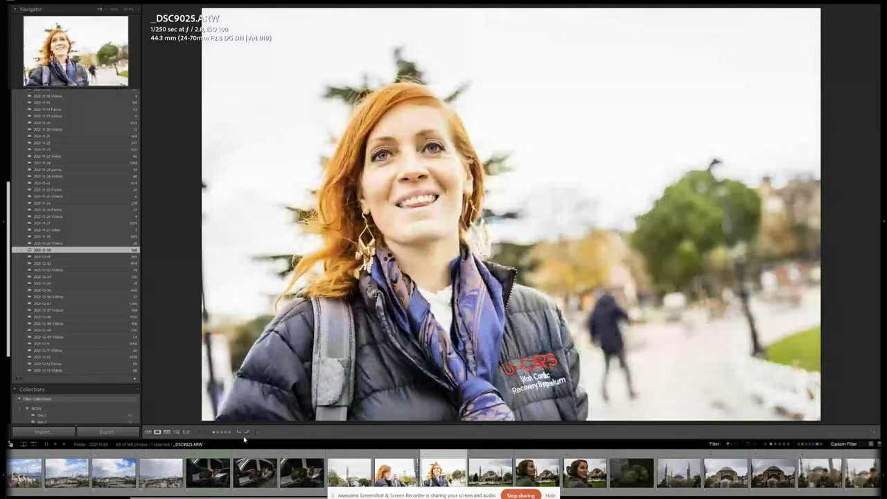
key(Right)
key(Right)
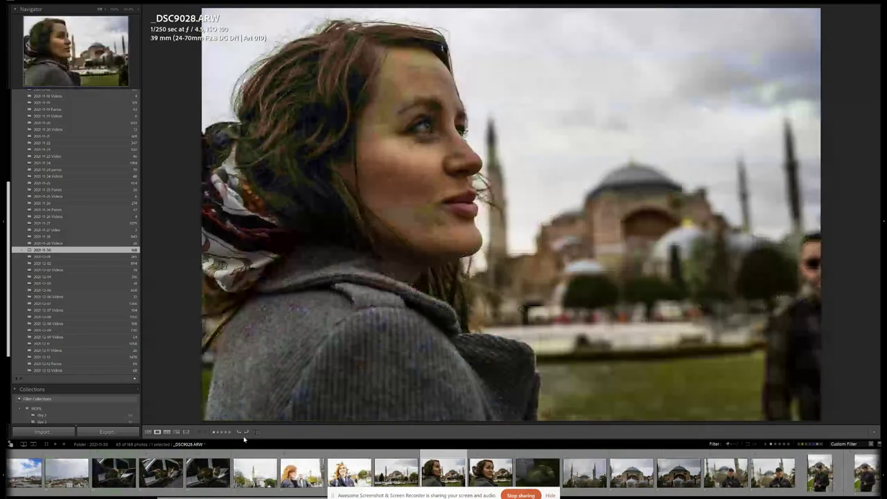
key(Right)
key(Left)
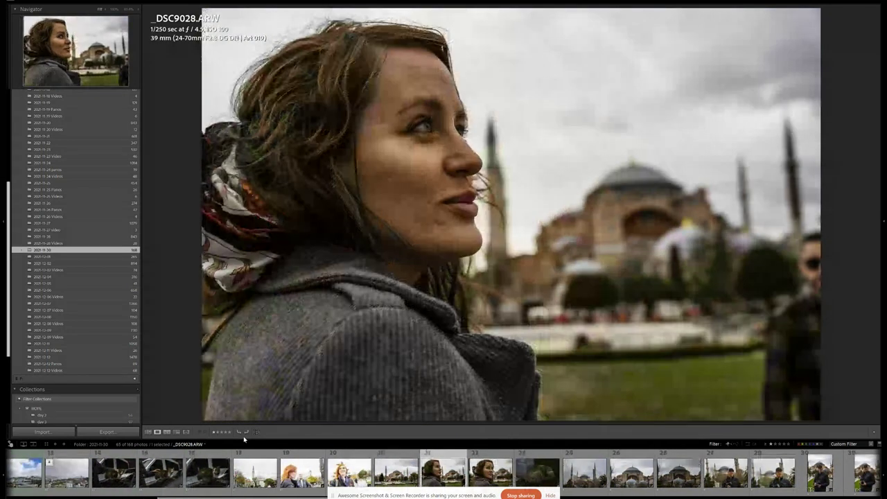
key(Right)
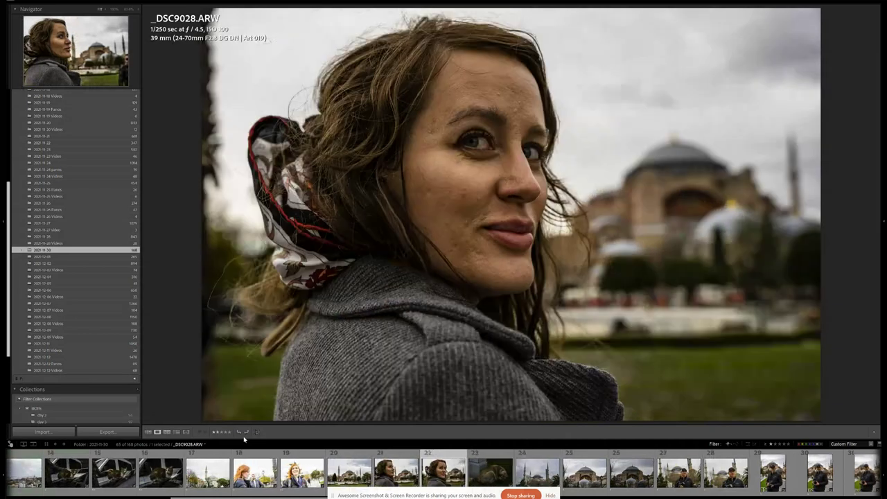
Step: Pass the sleeping dog photo, compare the Hagia Sophia dome shots, and rate the darker version _DSC9034 two stars
key(Right)
key(Left)
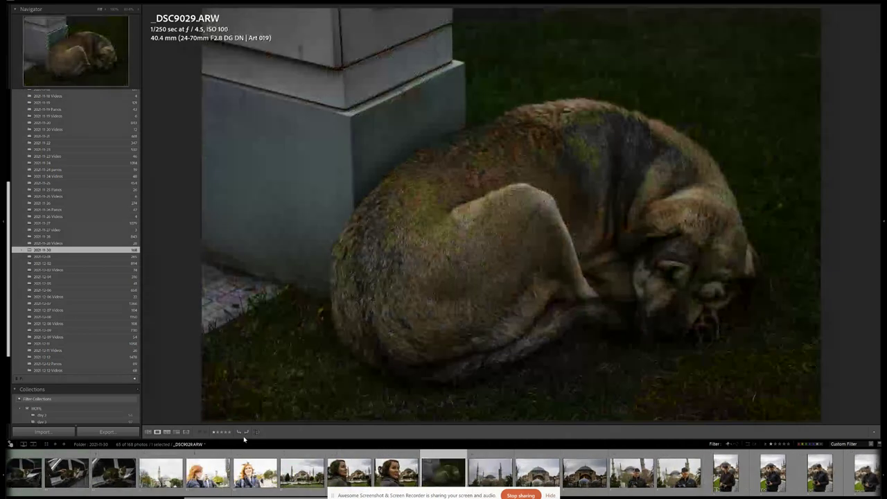
key(1)
key(Right)
key(Right)
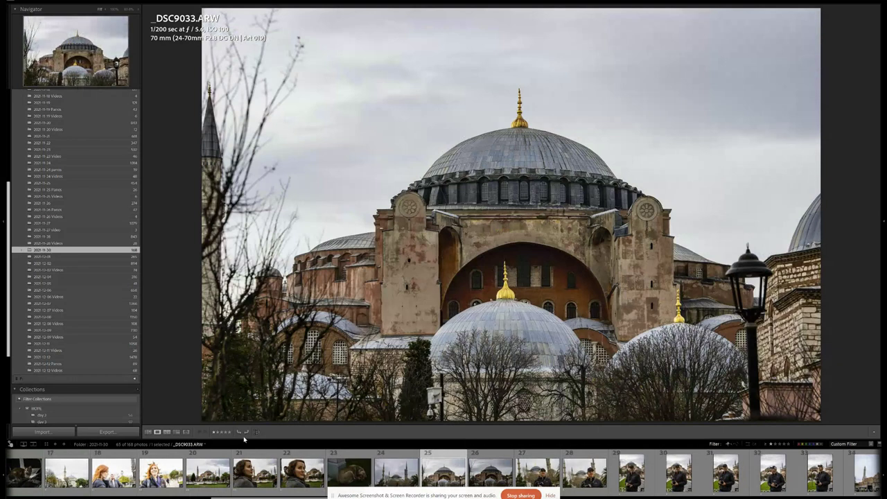
key(Right)
key(1)
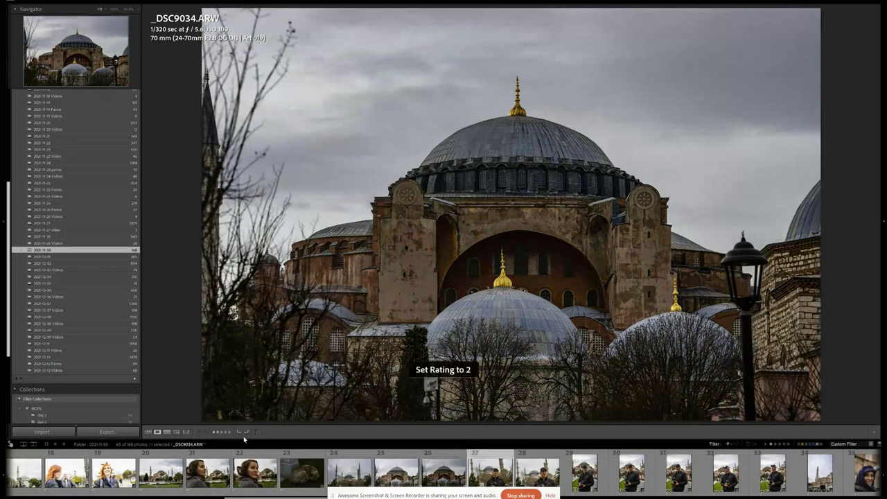
Step: Pass the horizontal portraits through _DSC9037, compare the vertical portraits _DSC9039 and _DSC9040, and rate _DSC9040 two stars
key(Right)
key(Right)
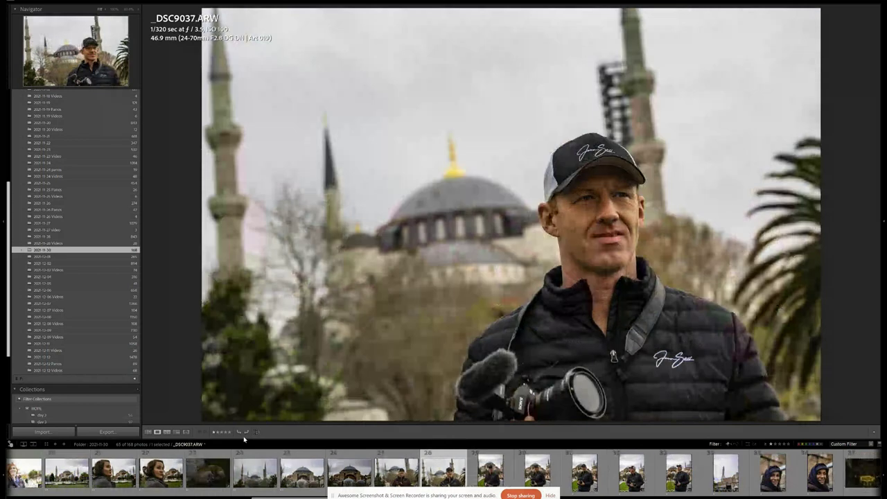
key(Right)
key(Right)
key(3)
key(Right)
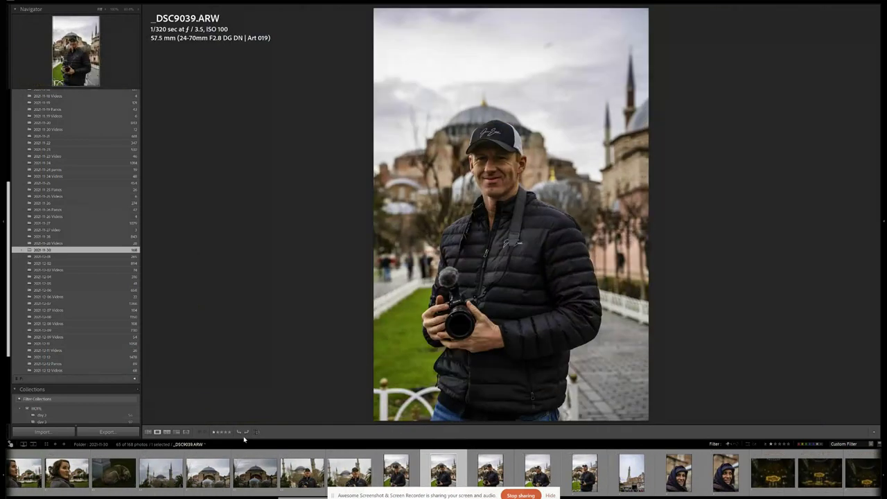
key(Right)
key(Left)
key(1)
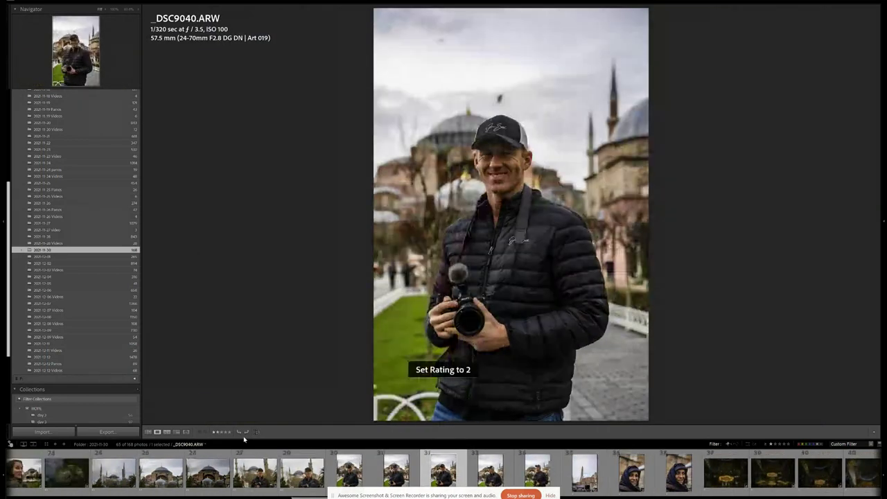
Step: Compare the smiling portrait _DSC9040 with the sideways-looking _DSC9041, and rate the upward-looking _DSC9043 one star
key(Right)
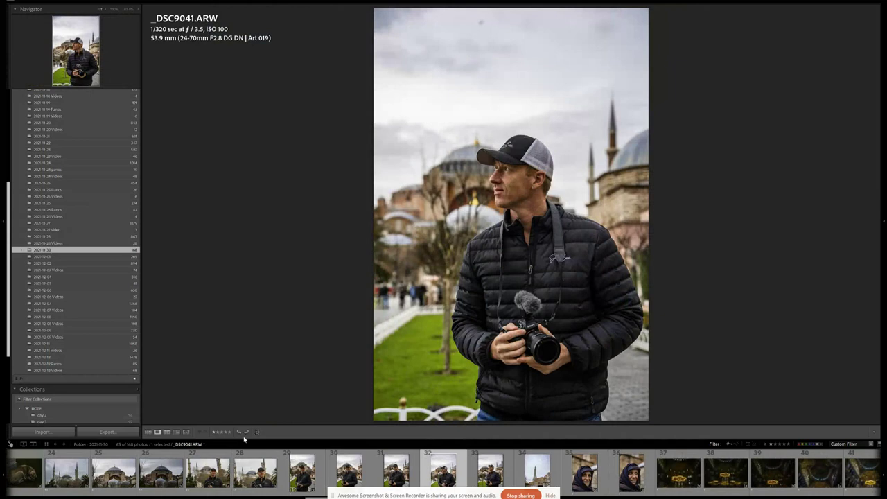
key(Left)
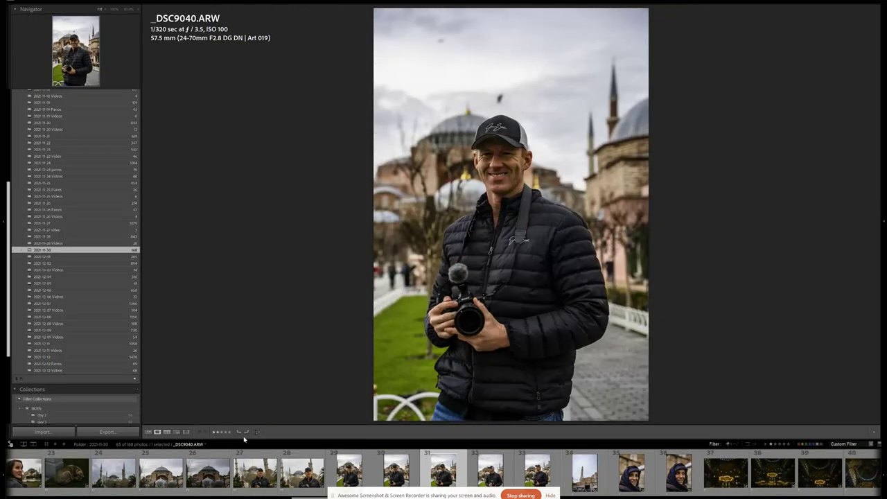
key(Right)
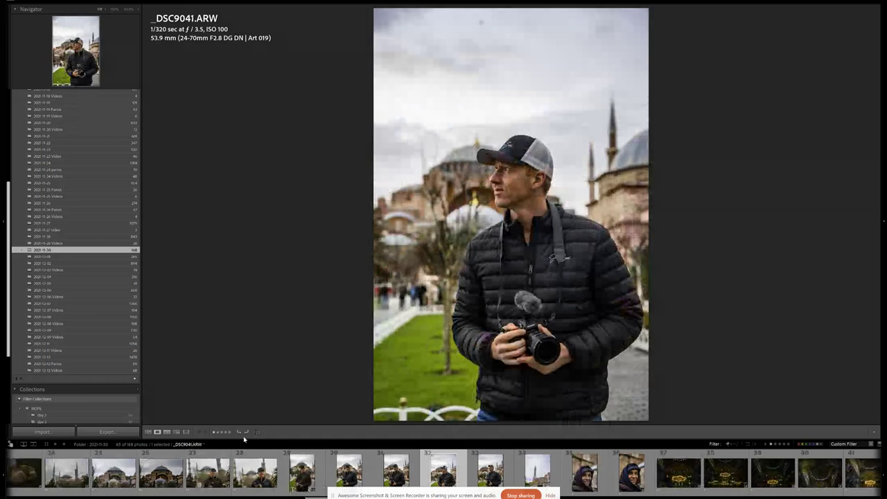
key(Right)
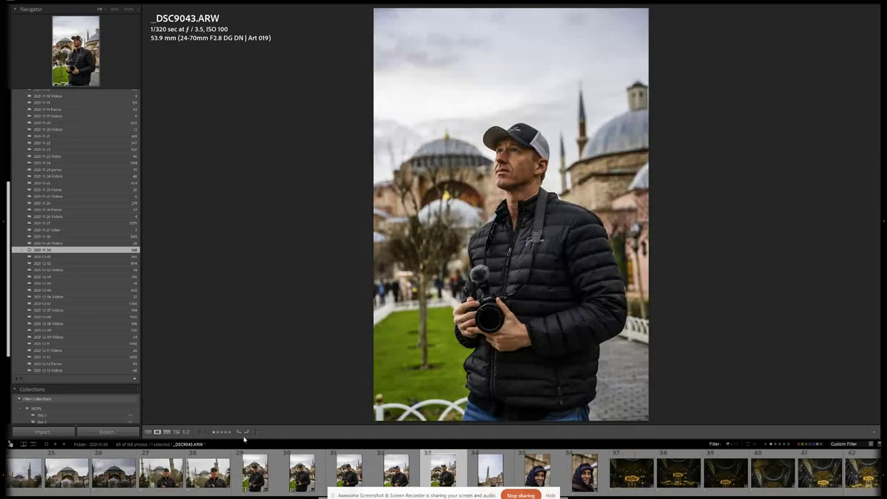
key(1)
Step: Pass the street photo _DSC9044, compare the blue headscarf portraits, and rate _DSC9046 two stars
key(Right)
key(Right)
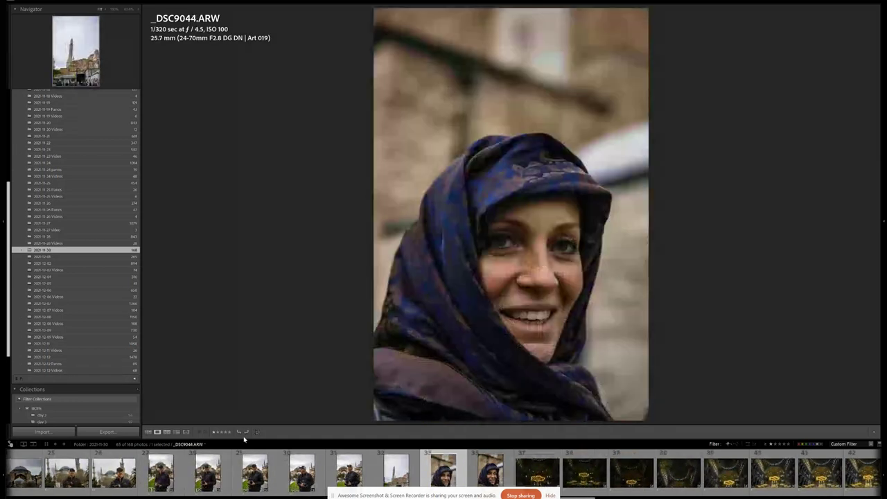
key(Right)
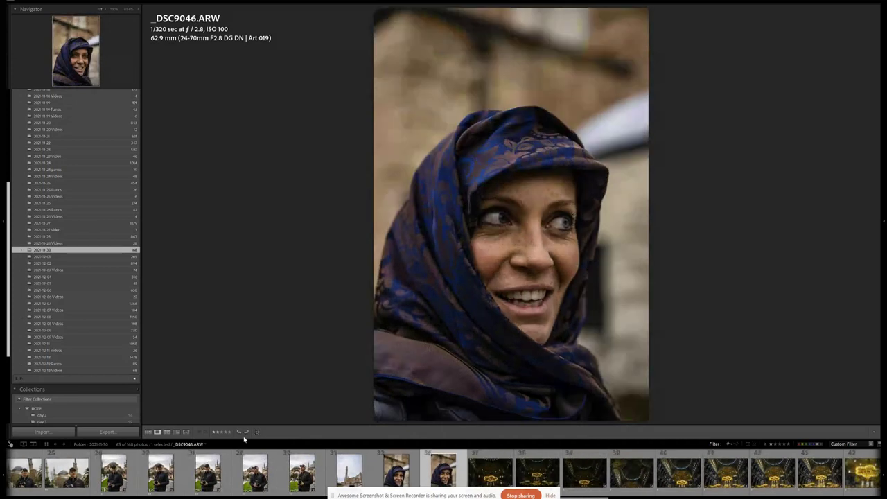
Step: Pass the darkest mosque interiors, compare _DSC9049 with _DSC9050, and rate the dome and chandelier shot _DSC9050 two stars
key(Right)
key(Right)
key(Right)
key(Right)
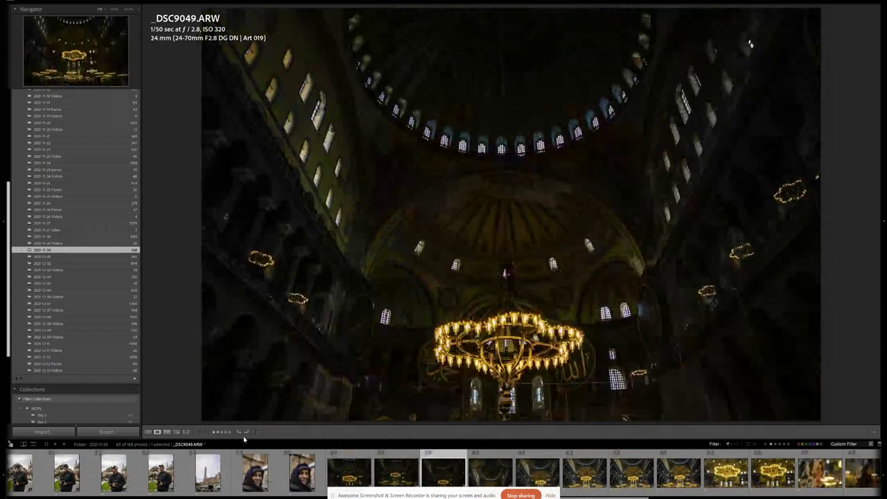
key(Right)
key(Left)
key(1)
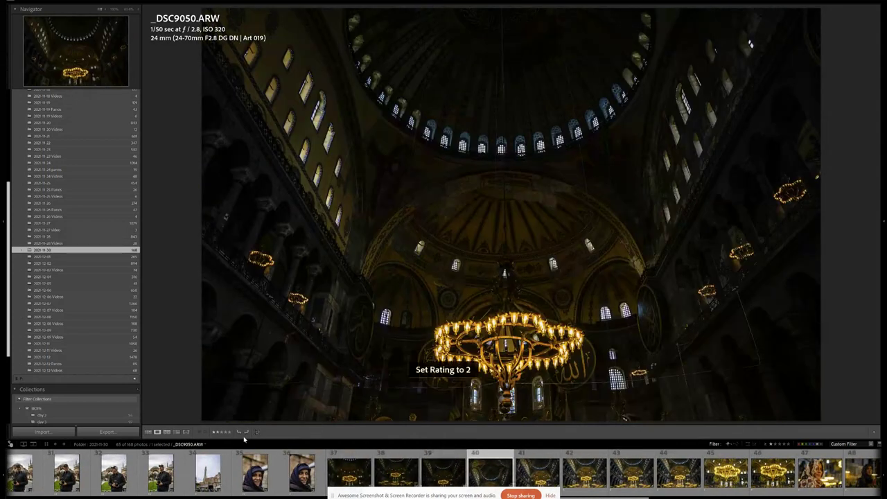
Step: Review the brighter interior shots from _DSC9052 onward, and set the wide chandelier view _DSC9054 to one star
key(Right)
key(Right)
key(2)
key(Right)
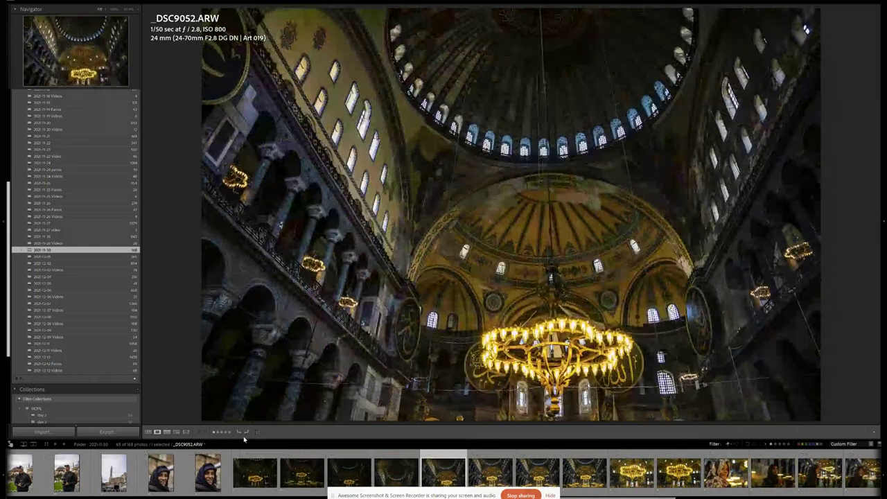
key(Right)
key(Right)
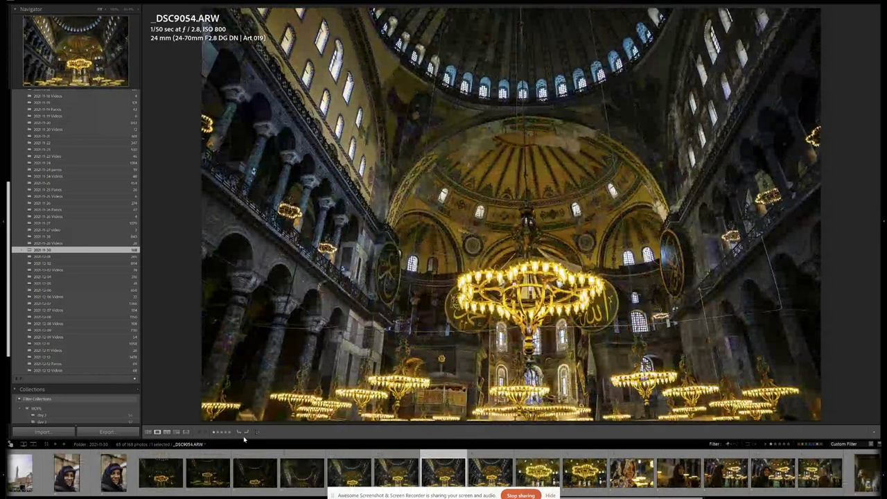
key(2)
key(Right)
key(1)
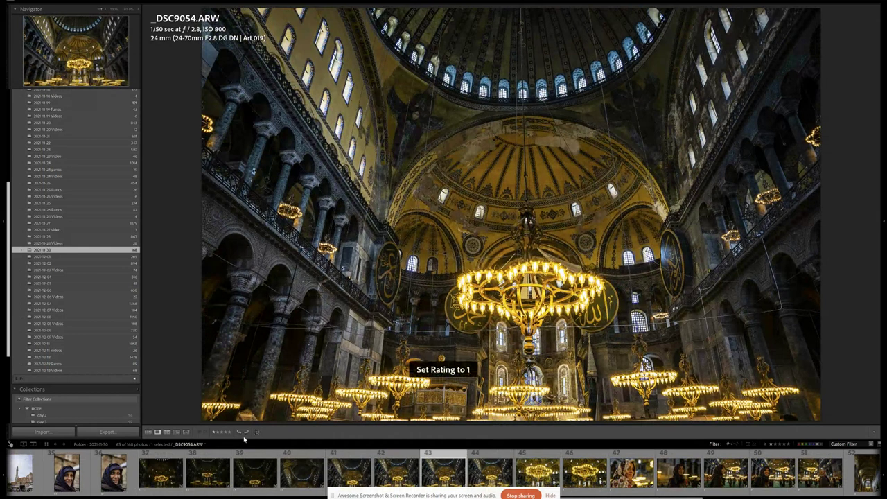
Step: Compare the wide interior _DSC9055 with its neighbouring shots, and rate _DSC9055 two stars
key(Right)
key(Left)
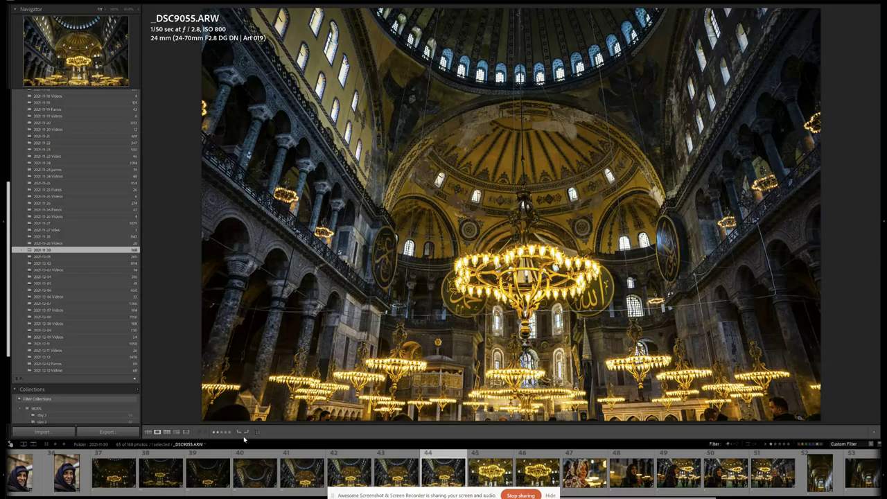
key(Right)
key(Left)
key(Right)
key(Left)
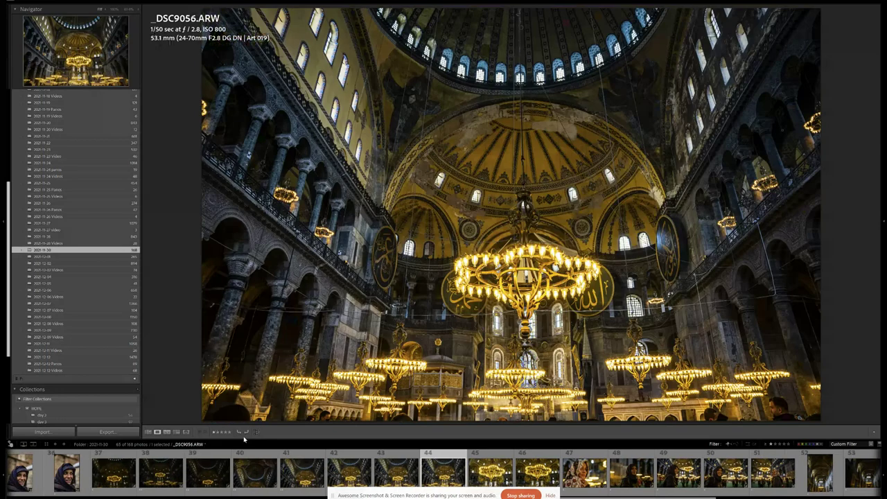
key(2)
Step: Compare the chandelier close-ups _DSC9056 and _DSC9057, and rate _DSC9057 two stars
key(Right)
key(Right)
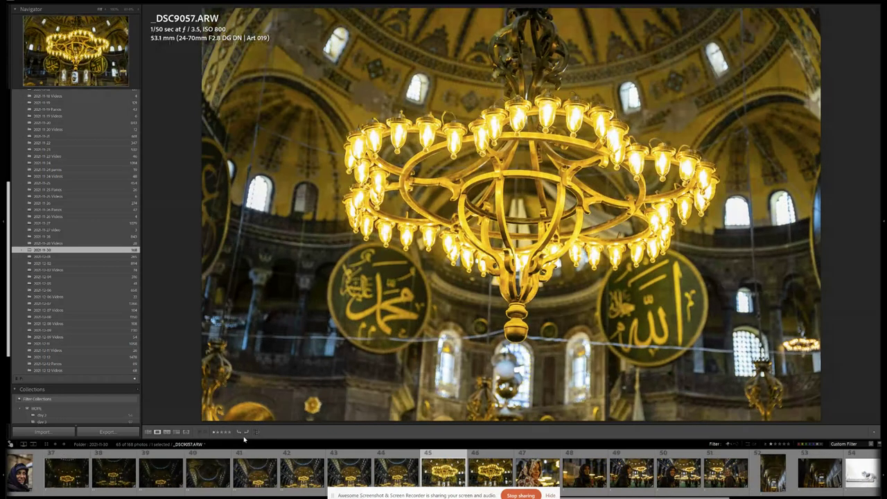
key(Left)
key(Right)
key(2)
key(Right)
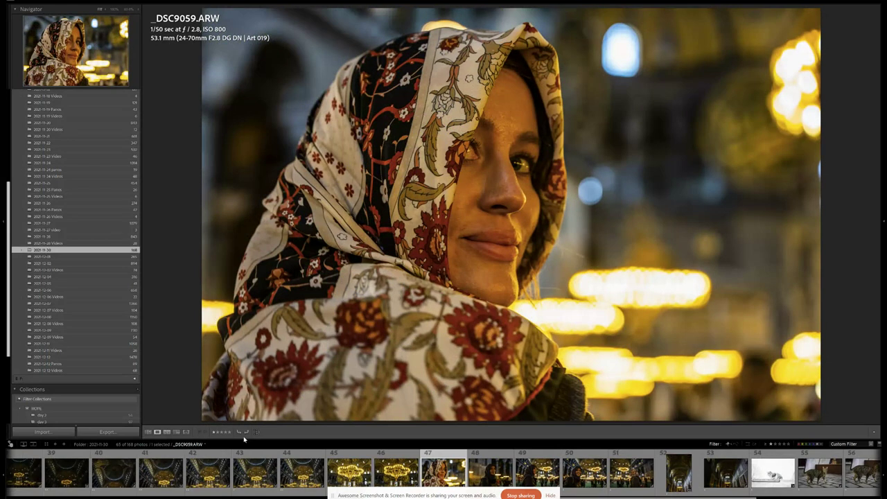
Step: Compare the floral headscarf close-up _DSC9059 with the photos around it, and rate it two stars
key(Right)
key(Left)
key(Left)
key(Right)
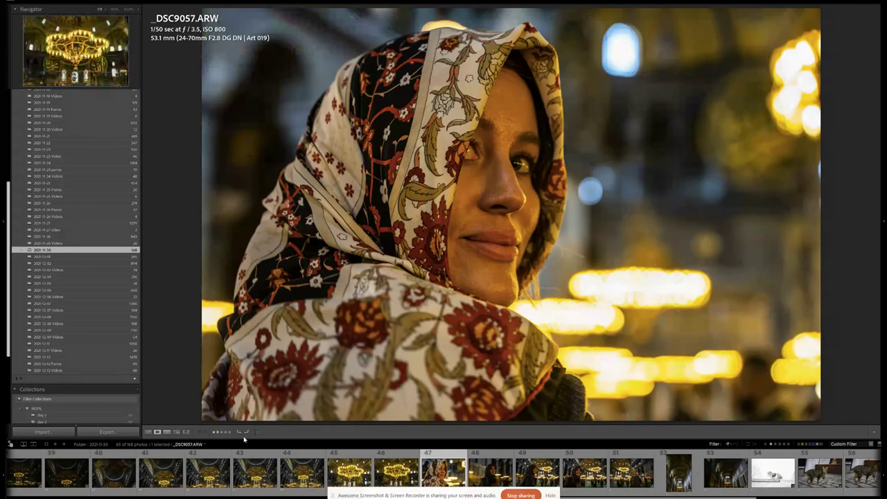
key(Right)
key(Left)
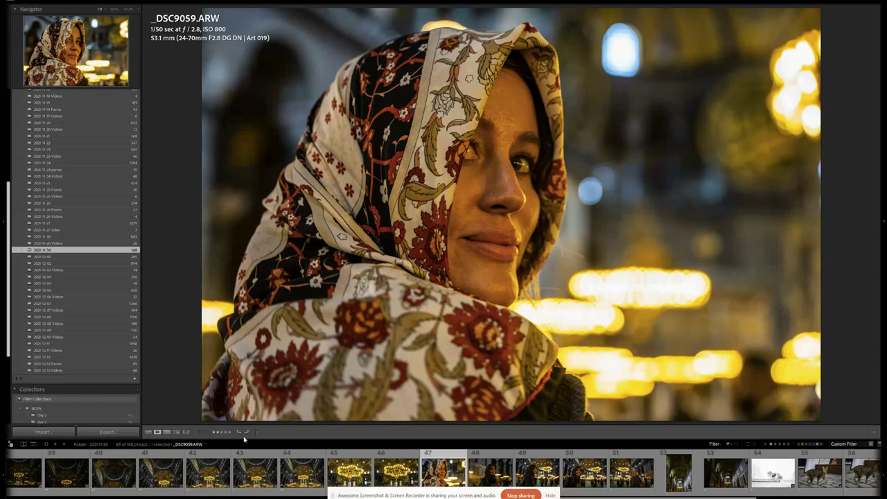
Step: Compare the dark headscarf portraits inside the mosque, and rate the profile shot _DSC9063 two stars
key(Right)
key(Right)
key(Left)
key(Left)
key(Right)
key(Right)
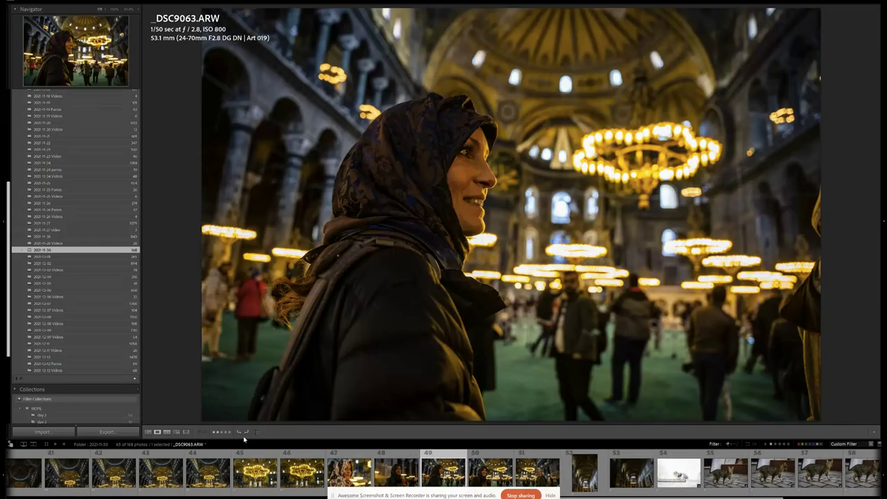
Step: Compare the profile shot with _DSC9065 and _DSC9067, and rate the floral headscarf portrait _DSC9069 two stars
key(Right)
key(Right)
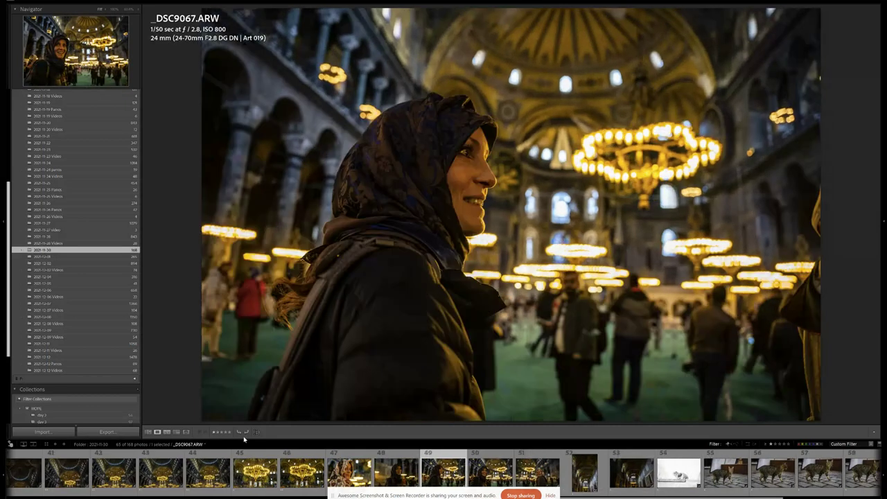
key(Left)
key(Left)
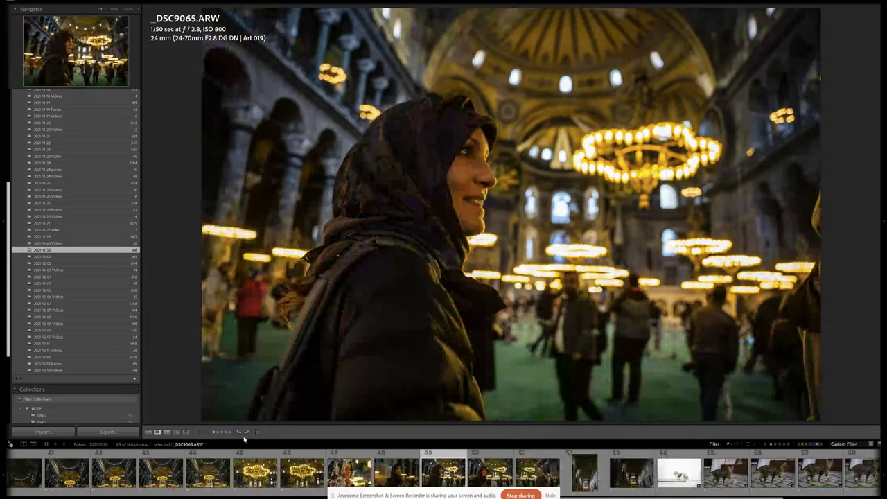
key(Right)
key(Right)
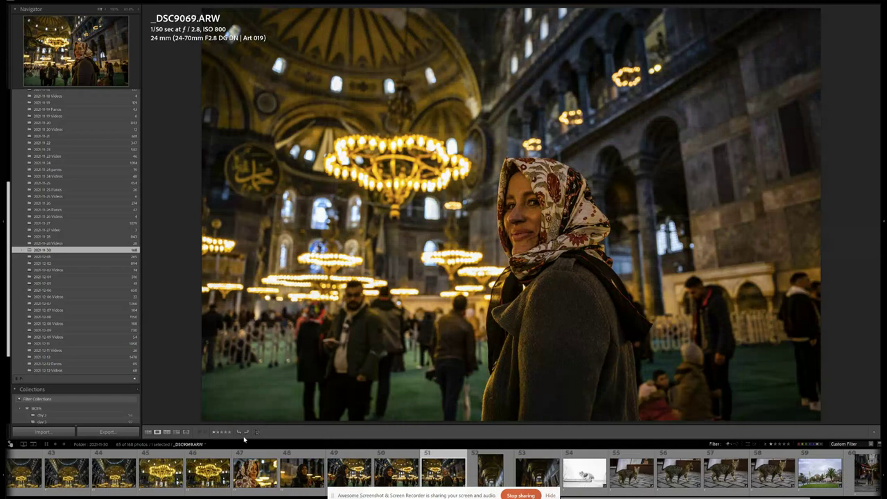
key(3)
Step: Review the vaulted corridor photos around _DSC9071 and the overexposed cat photo _DSC9075
key(Right)
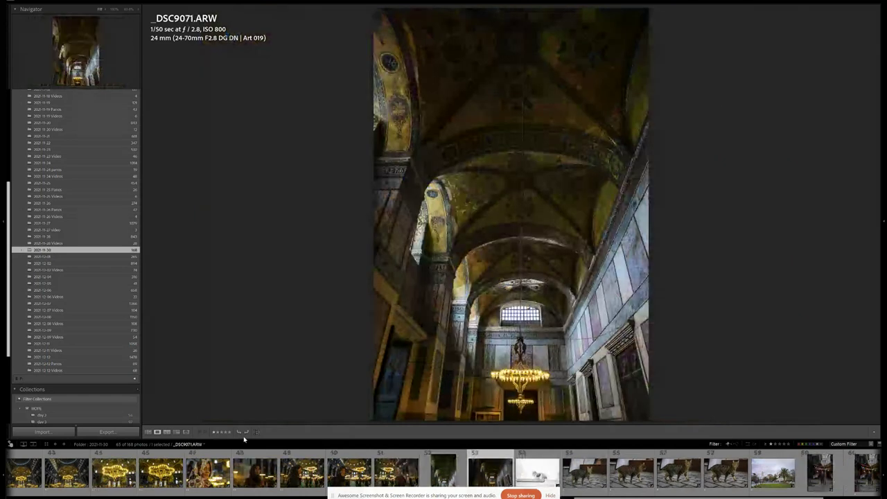
key(Right)
key(Left)
key(Right)
key(Right)
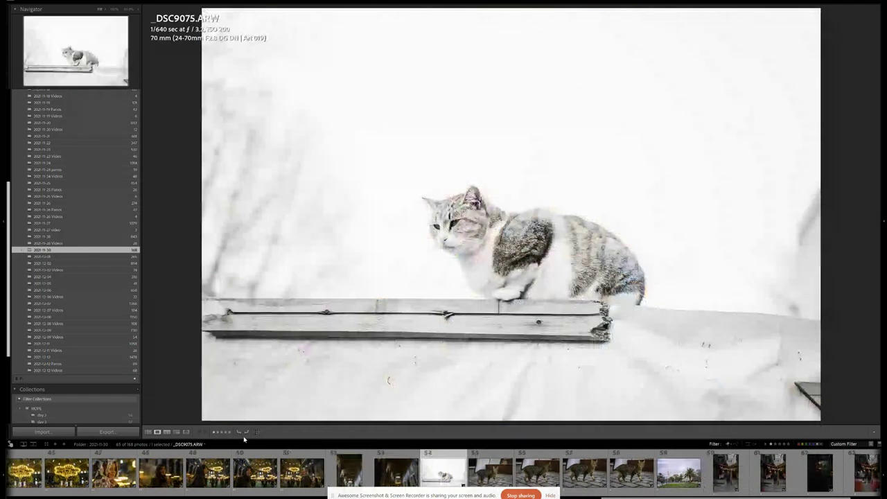
Step: Go through the tabby cat photos on the paving stones, and rate _DSC9081 two stars
key(Right)
key(Right)
key(2)
key(Right)
key(Right)
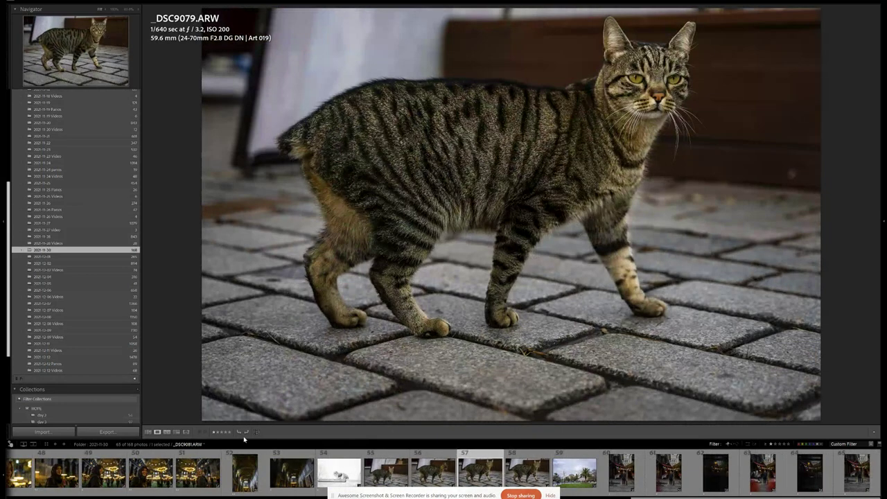
key(1)
Step: Compare the near-identical walking tabby cat shots _DSC9081 and _DSC9082 on the paving stones
key(Right)
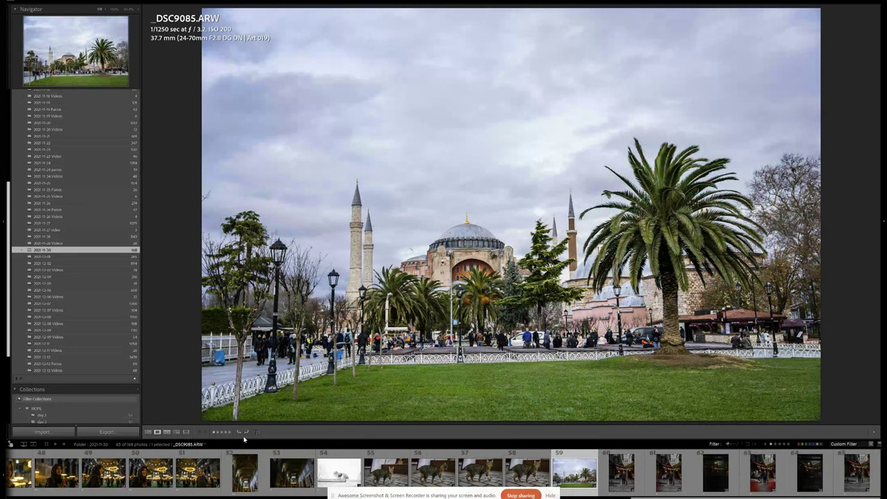
key(Left)
key(Left)
key(Right)
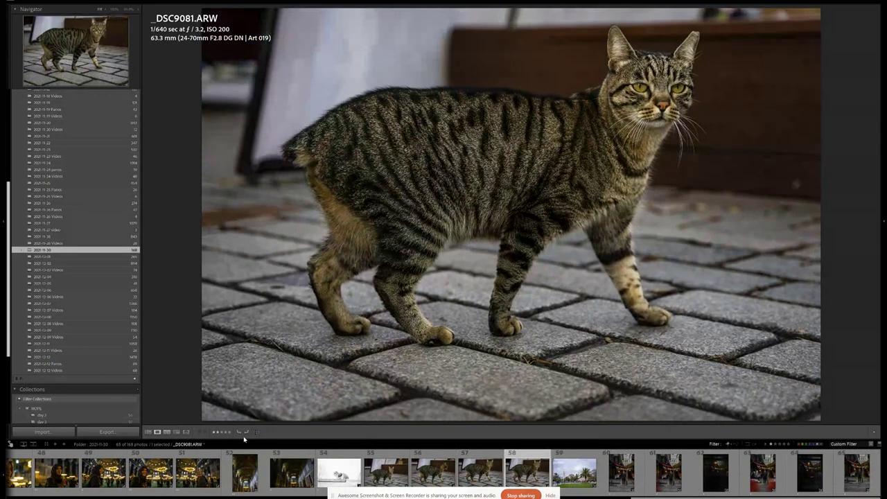
key(Left)
key(Right)
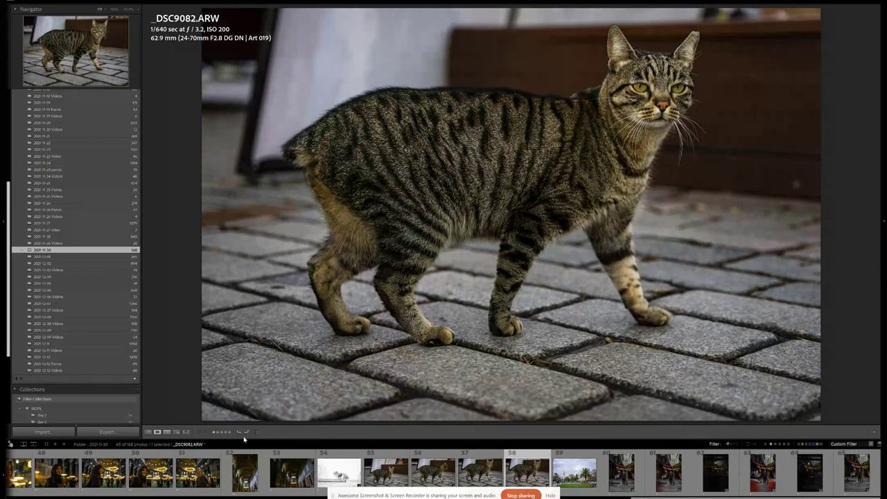
key(Left)
key(Right)
key(Left)
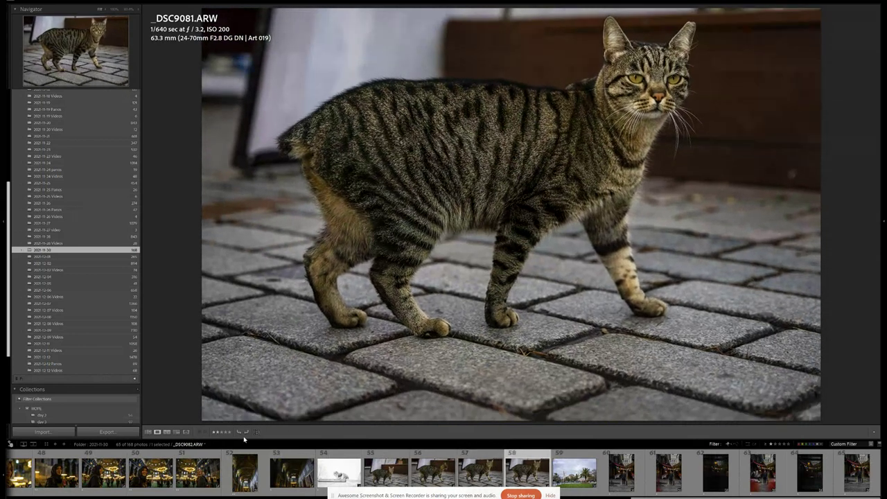
key(Right)
key(Left)
key(Right)
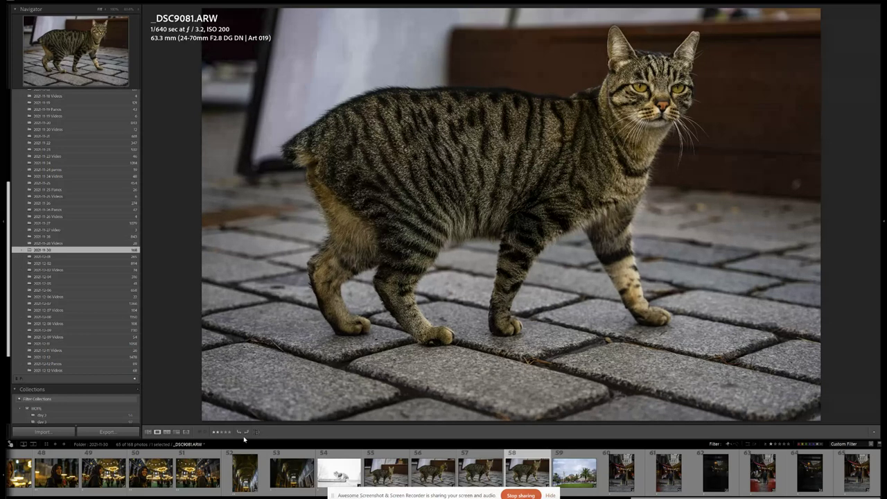
key(Left)
key(Right)
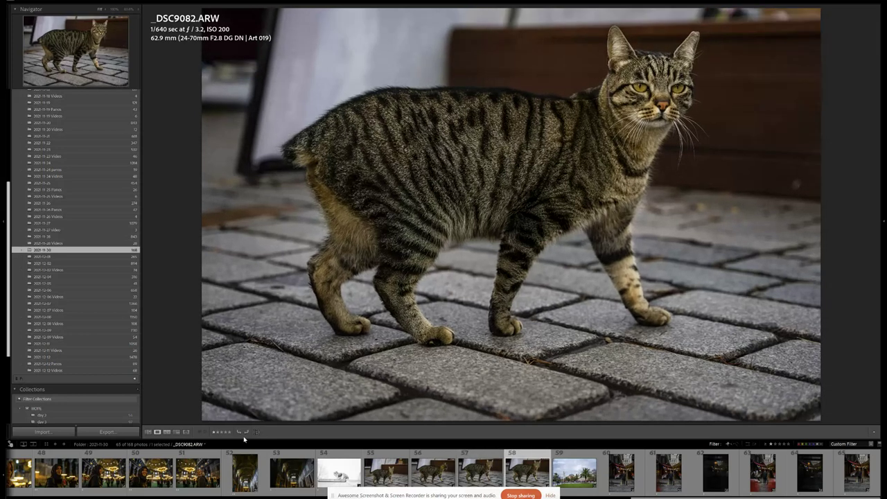
key(Right)
key(Left)
key(Left)
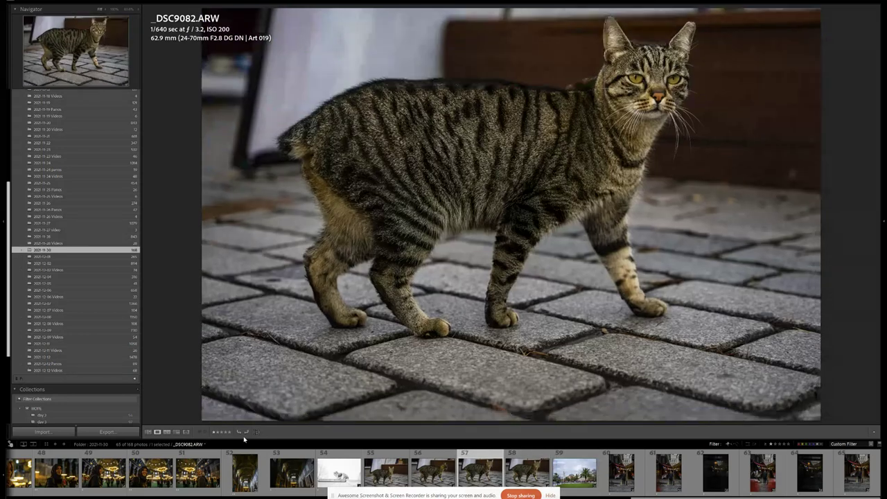
key(Right)
key(Left)
key(Right)
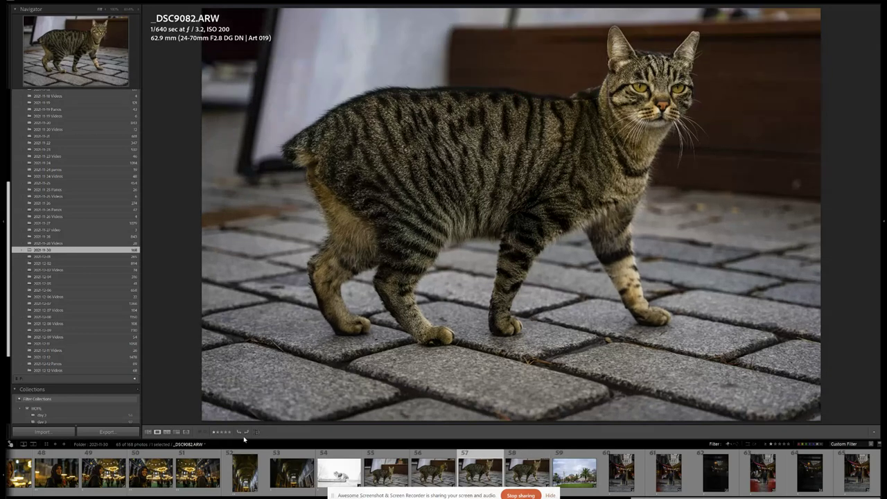
key(Right)
key(Left)
key(Right)
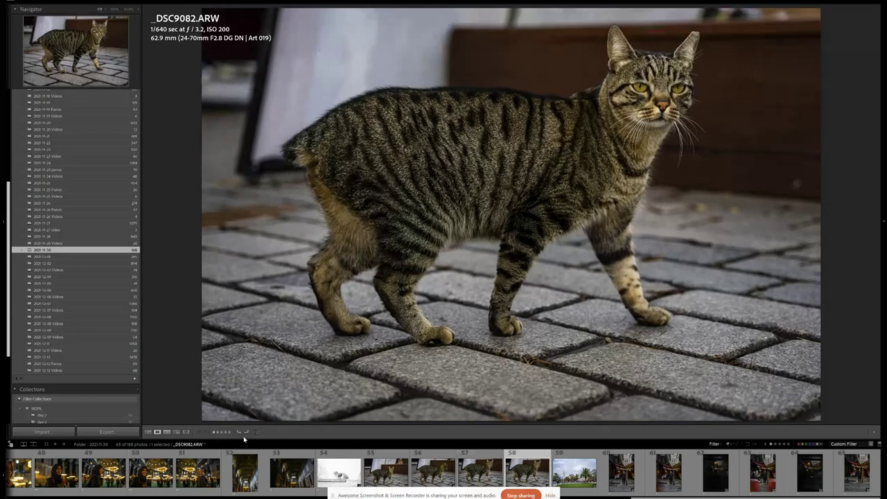
key(Right)
key(Left)
Step: Rate the Hagia Sophia park photo _DSC9085 three stars, and give the last street portrait, _DSC9162, two stars
key(Right)
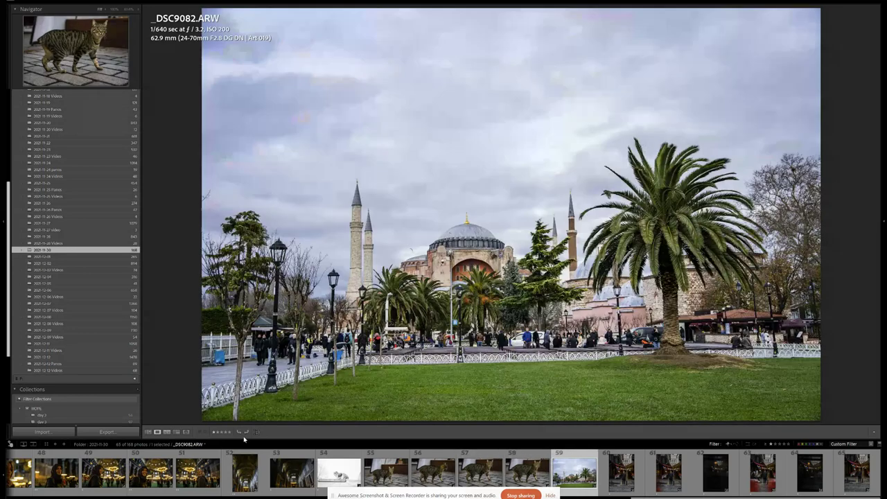
key(3)
key(Right)
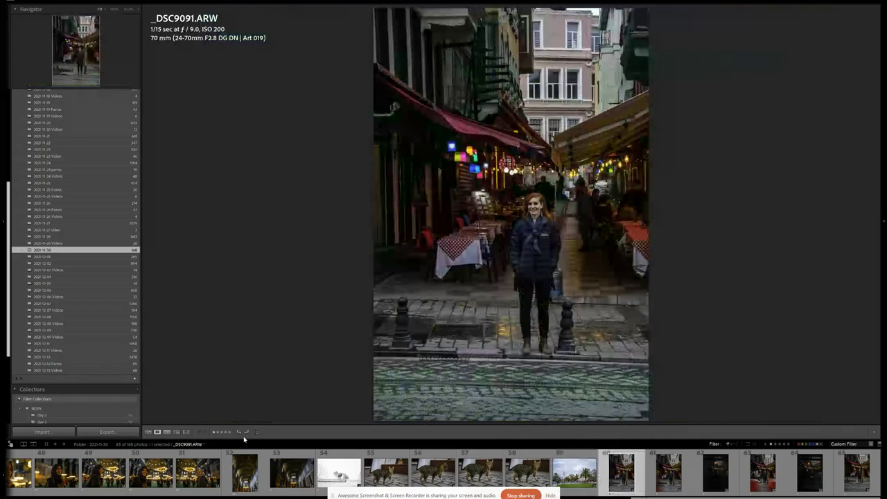
key(Right)
key(Right)
key(Right)
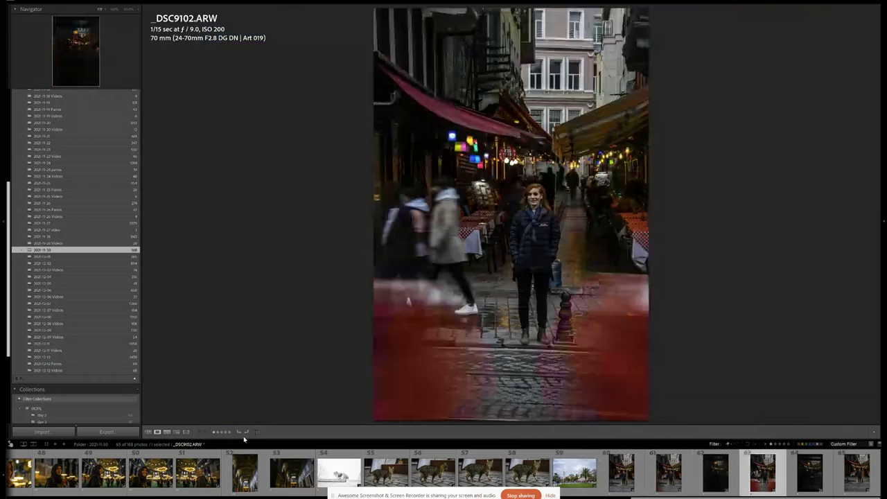
key(Right)
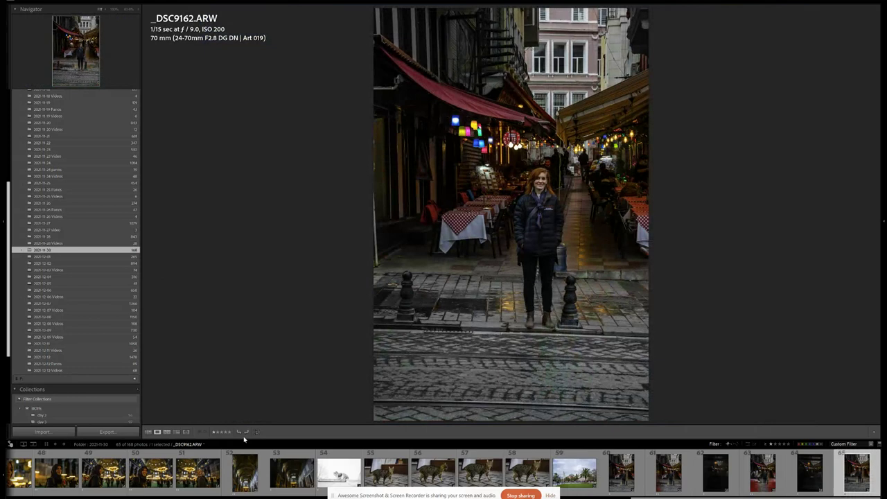
key(2)
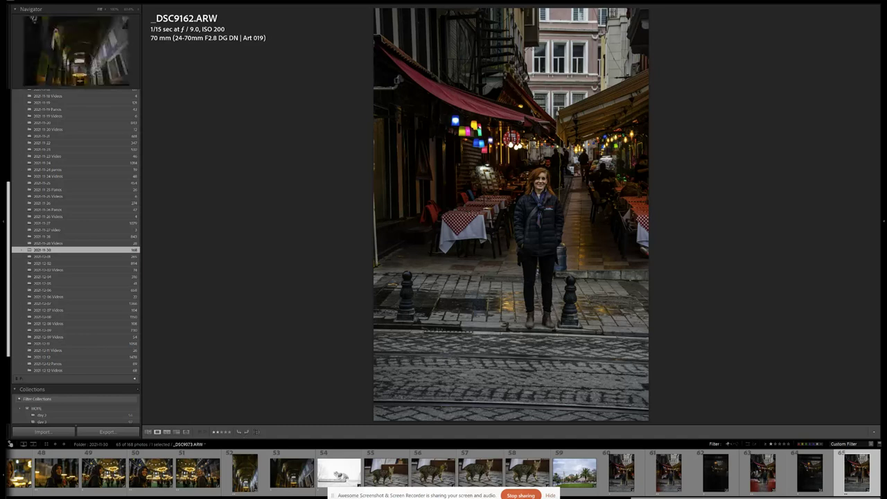
Step: Raise the rating filter to two stars and show the first remaining photo, _DSC8999
click(775, 445)
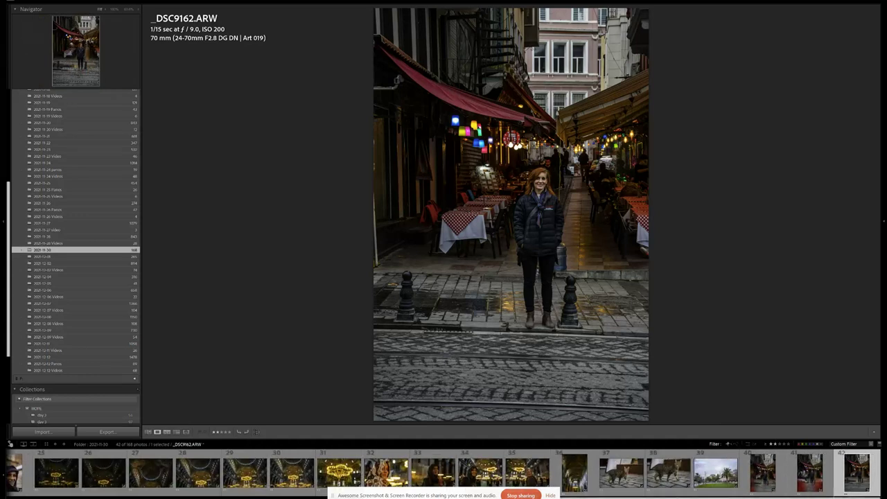
scroll(9, 457, up, 10)
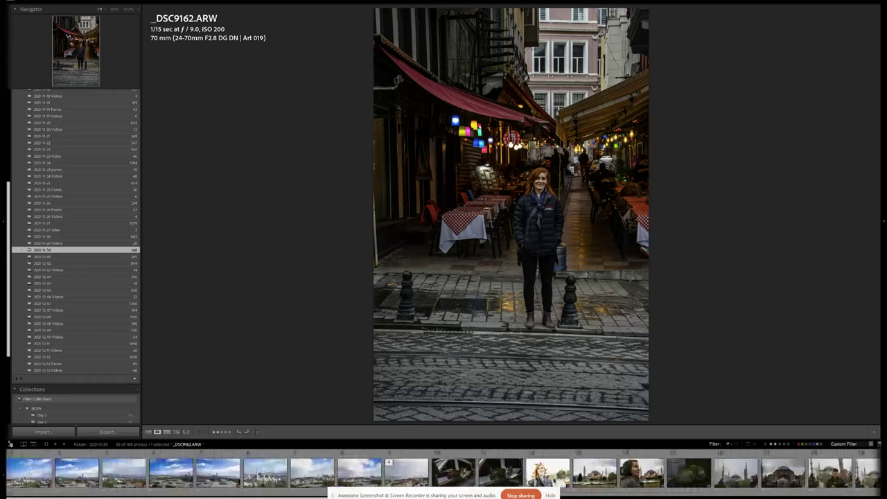
click(28, 472)
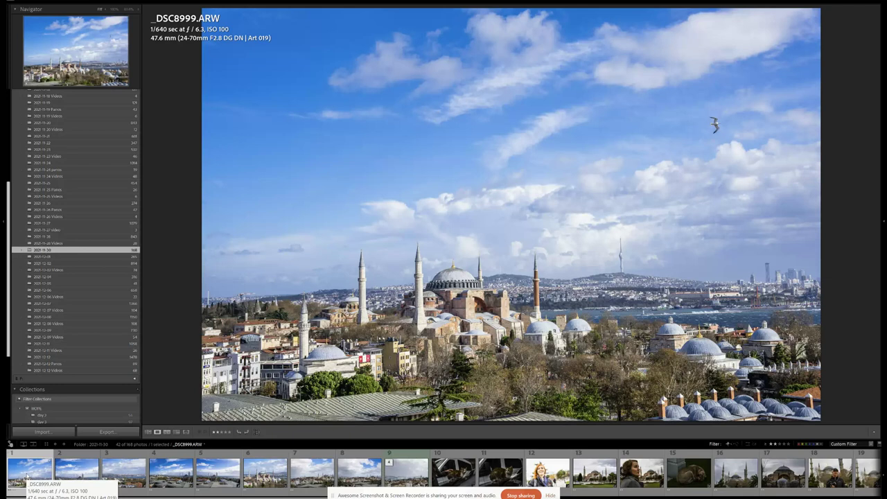
Step: Compare the first two skyline photos, _DSC8999 and _DSC9000, and rate _DSC8999 five stars
key(Right)
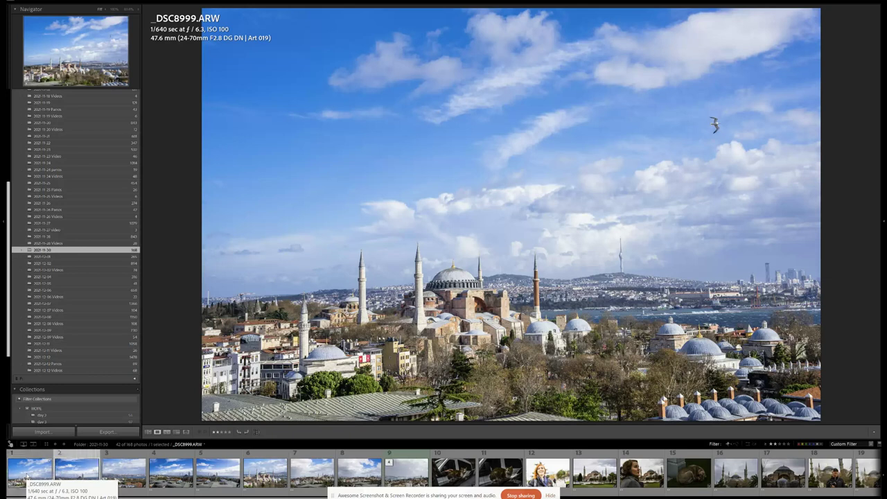
key(Left)
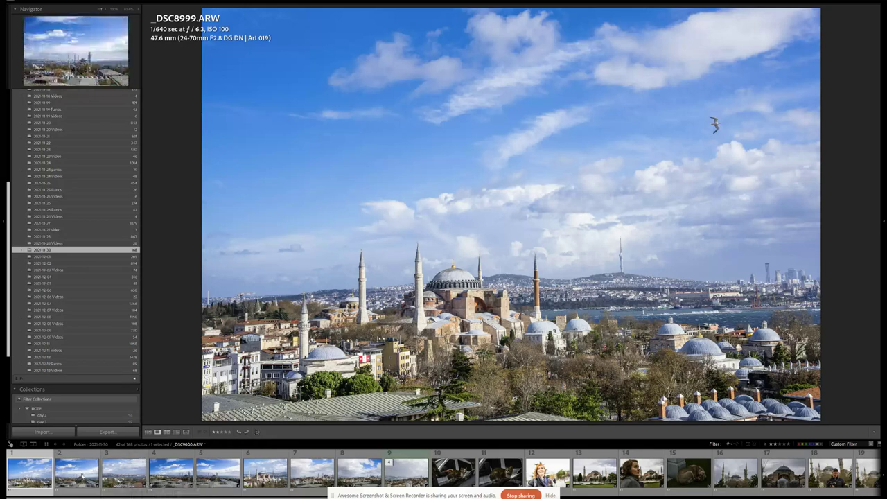
scroll(73, 373, down, 4)
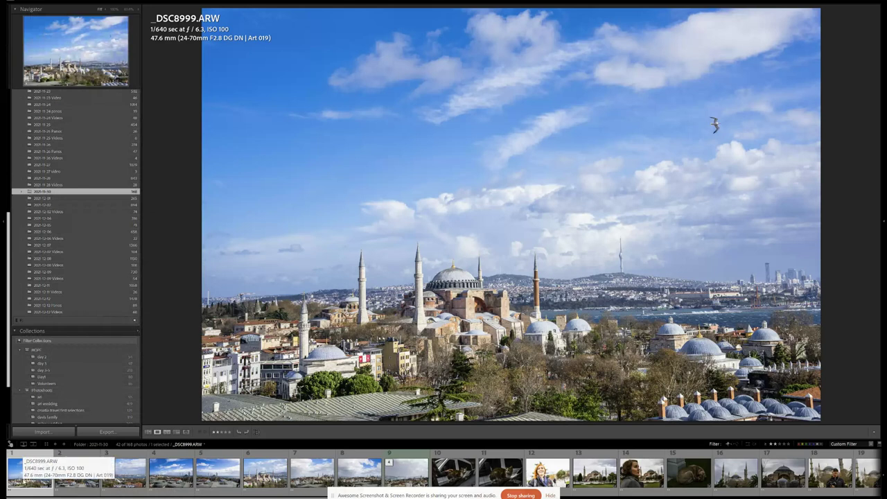
key(Right)
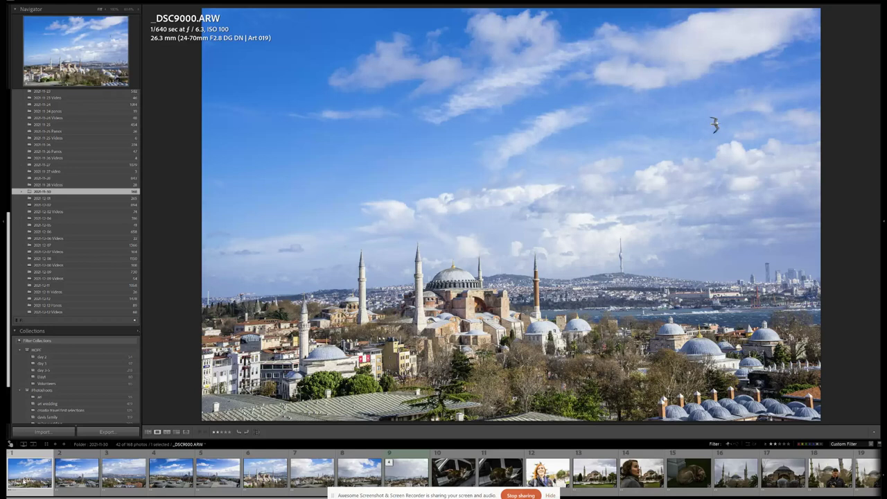
key(Left)
key(5)
Step: Go through the skyline photos after _DSC8999, compare _DSC9010 with _DSC9011, and set _DSC9010 to two stars
key(Right)
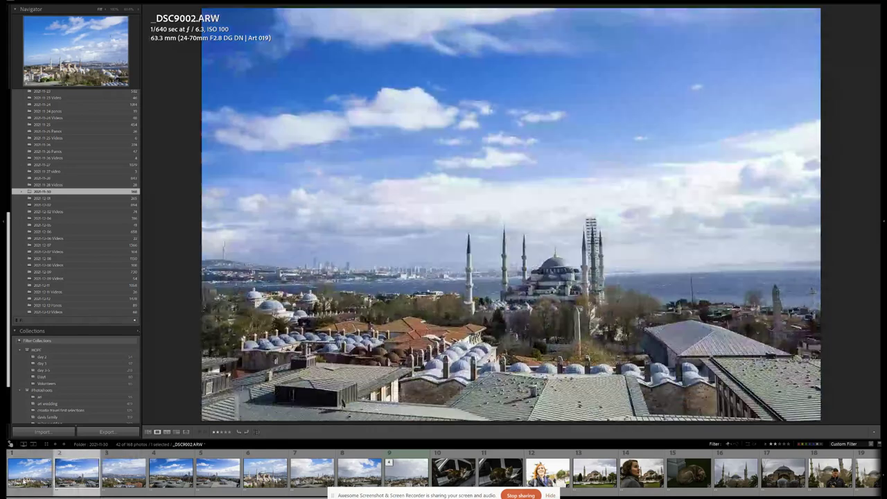
key(Right)
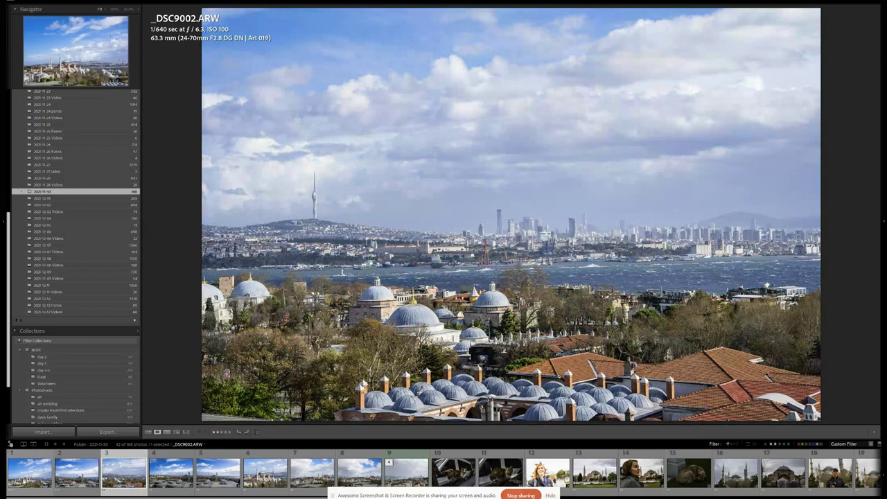
key(Right)
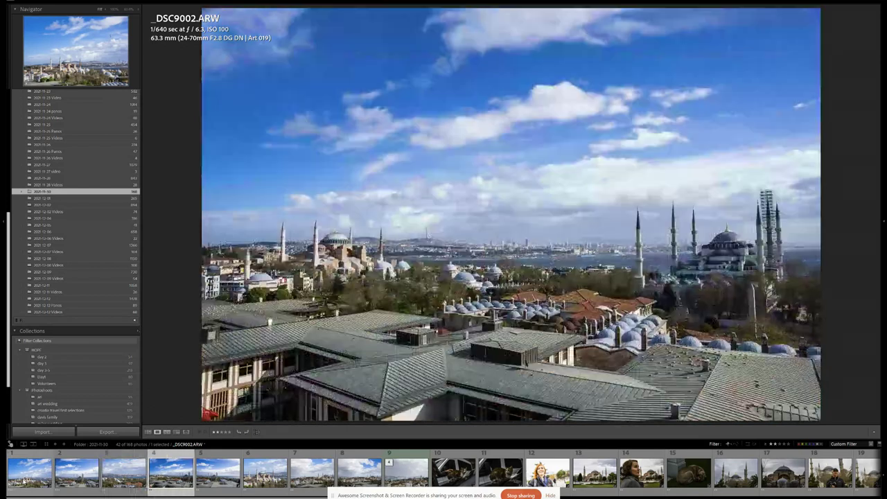
key(Right)
key(Right)
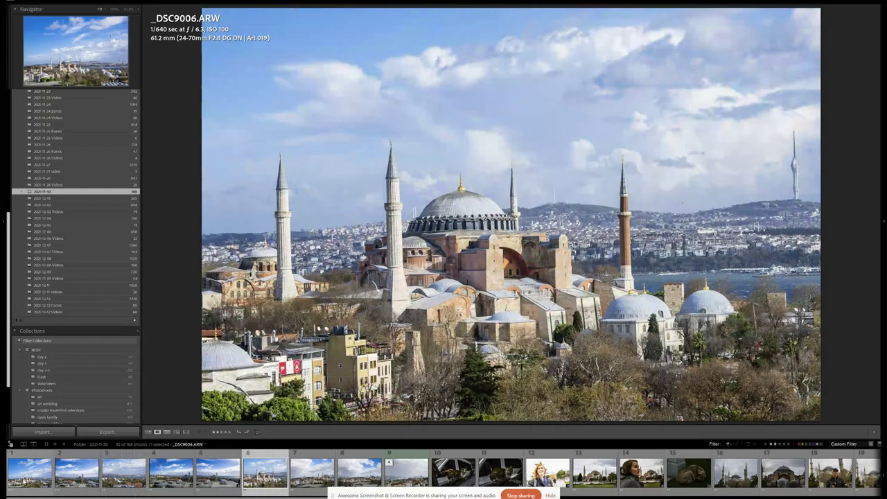
key(Right)
key(3)
key(Right)
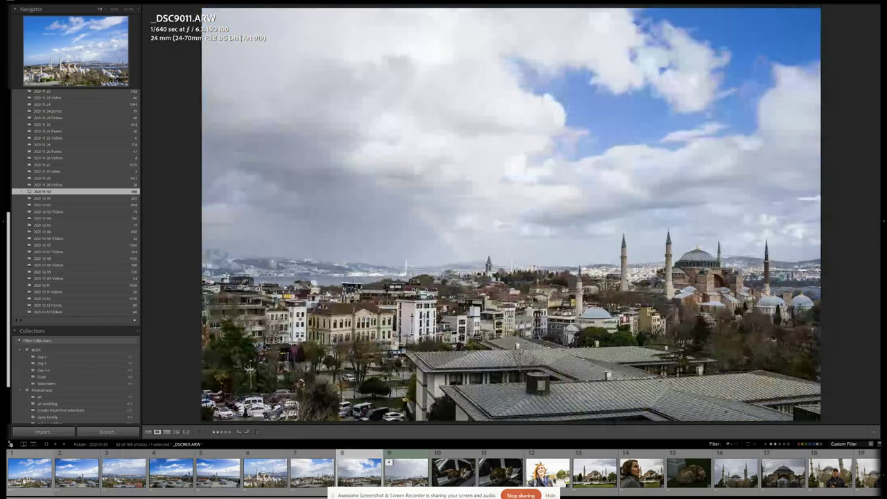
key(1)
key(Left)
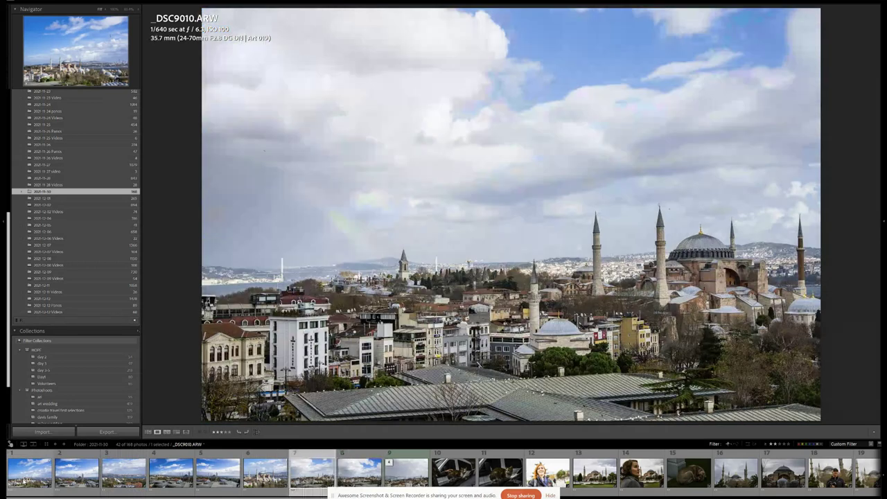
key(2)
key(Right)
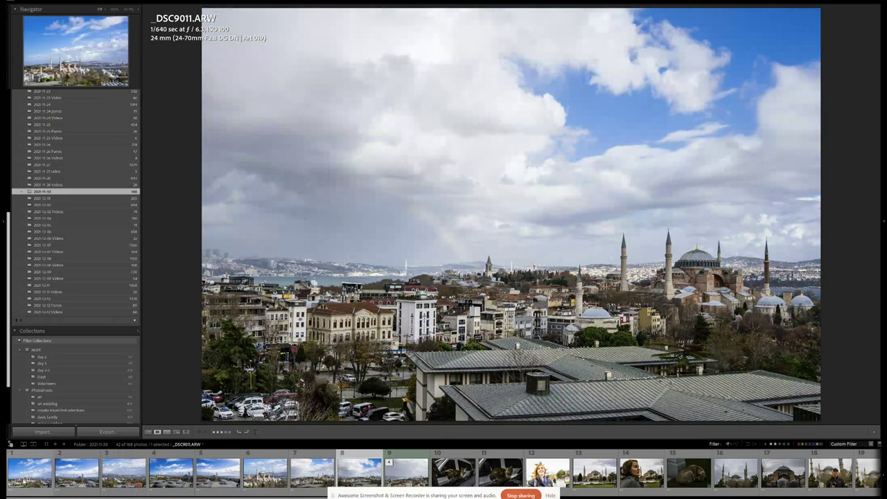
Step: Go through the two photos of the cat on the car, and rate the one without a person three stars
key(z)
key(Right)
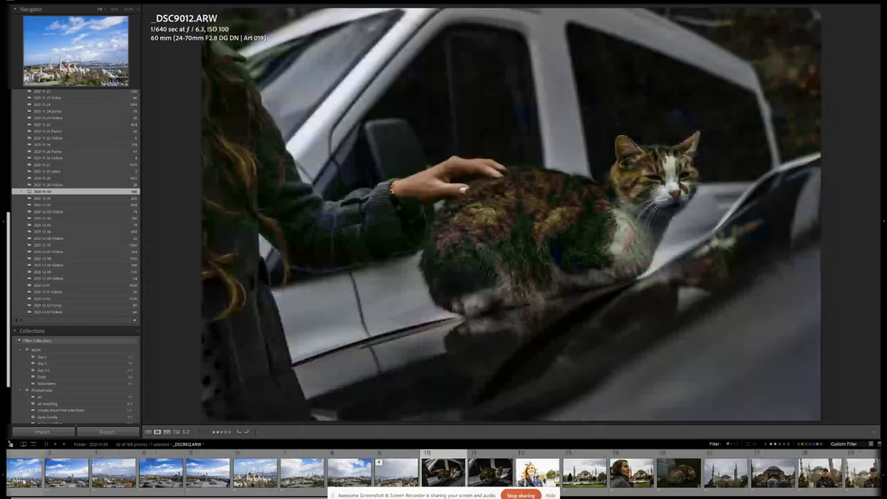
key(Right)
key(3)
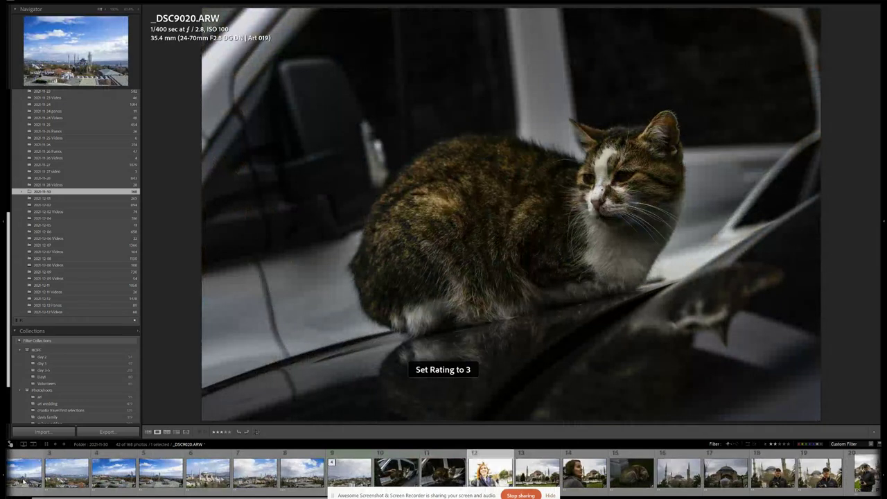
Step: Compare the Hagia Sophia garden view _DSC9026, the profile portrait _DSC9028 and the sleeping dog photo _DSC9030
key(Right)
key(Right)
key(Right)
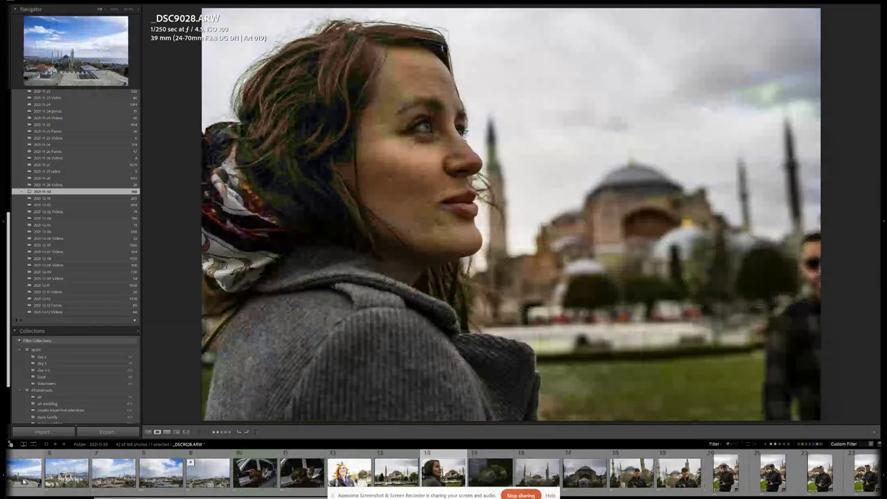
key(Right)
key(Left)
key(Left)
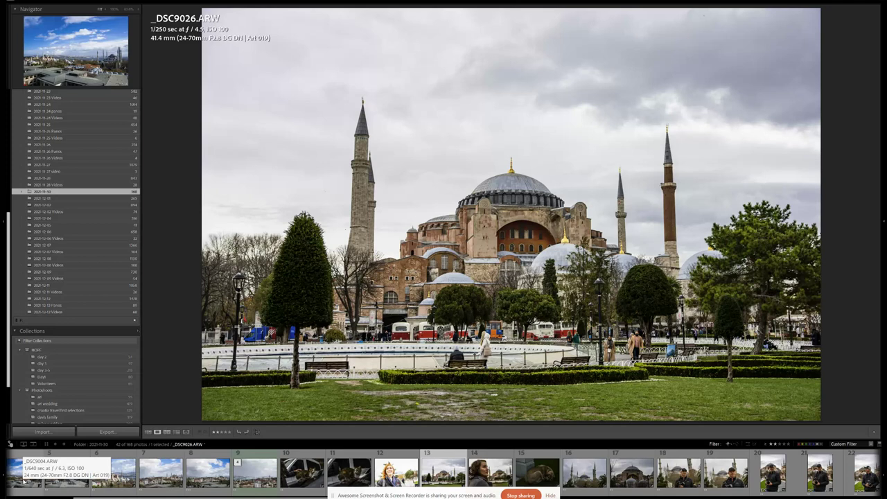
key(Right)
key(Right)
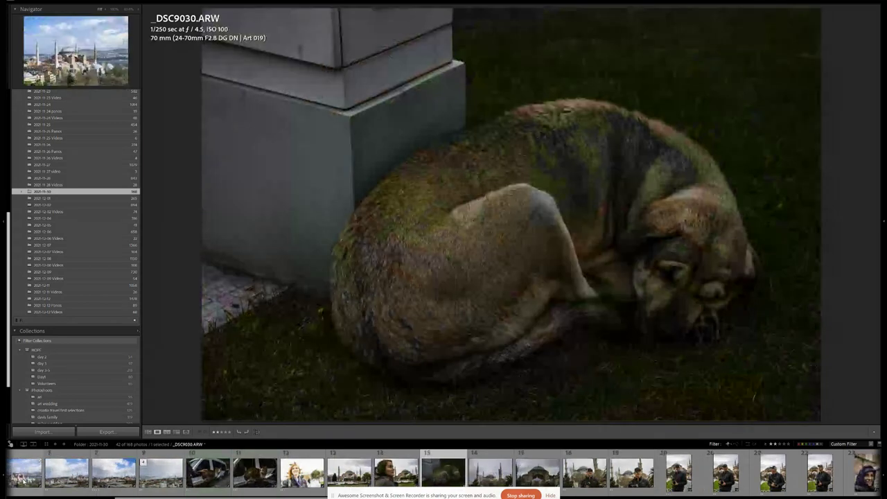
key(Left)
key(Right)
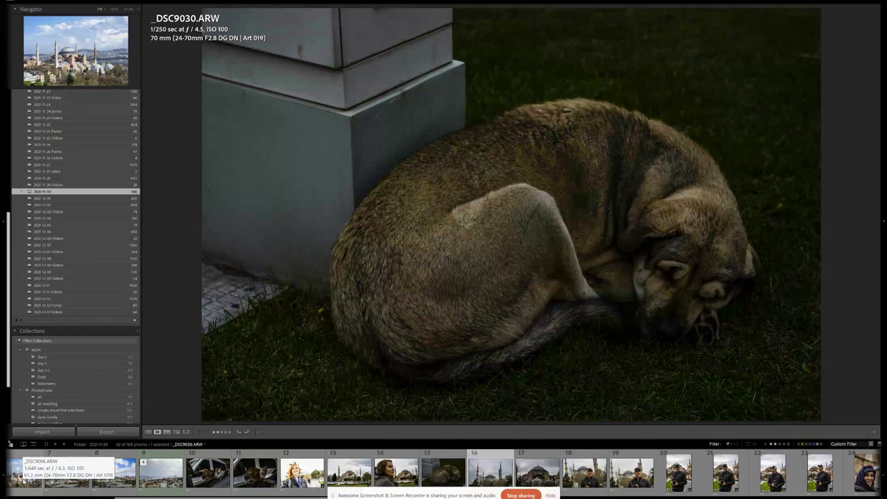
key(Right)
key(Left)
key(Left)
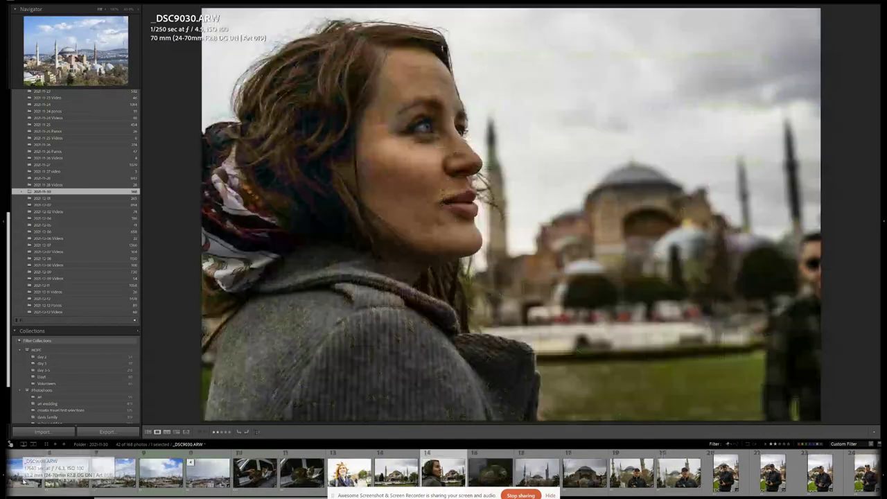
Step: Go past the sleeping dog and the mosque exteriors, including _DSC9034, and rate the landscape-format portrait _DSC9036 three stars
key(Right)
key(Right)
key(Right)
key(Right)
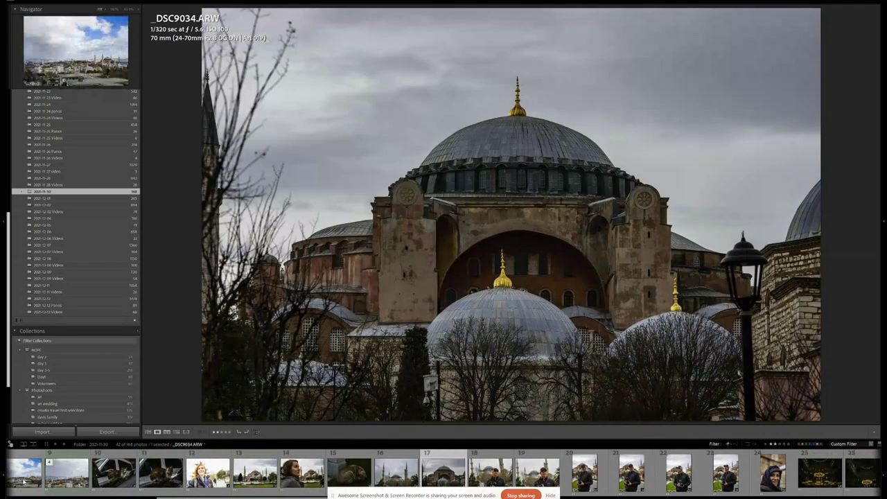
key(3)
key(Right)
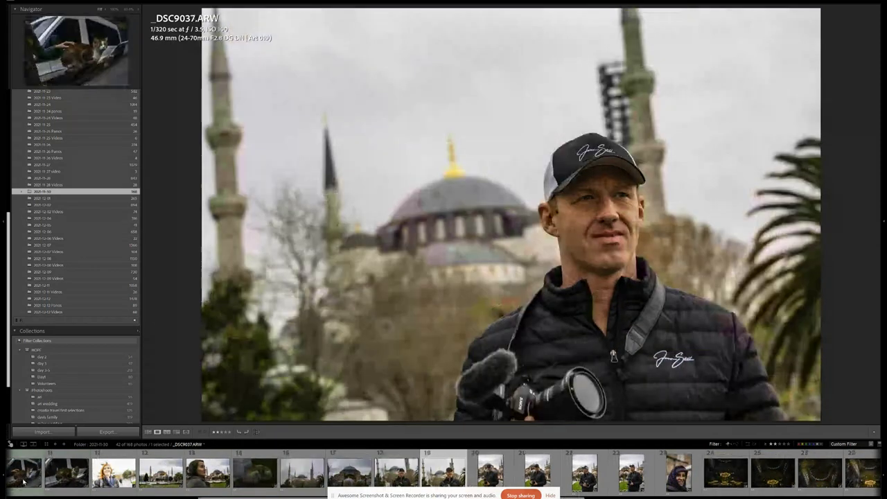
Step: Go through the vertical portraits of the man holding a camera and rate _DSC9040 and _DSC9041 three stars
key(Right)
key(Right)
key(Right)
key(3)
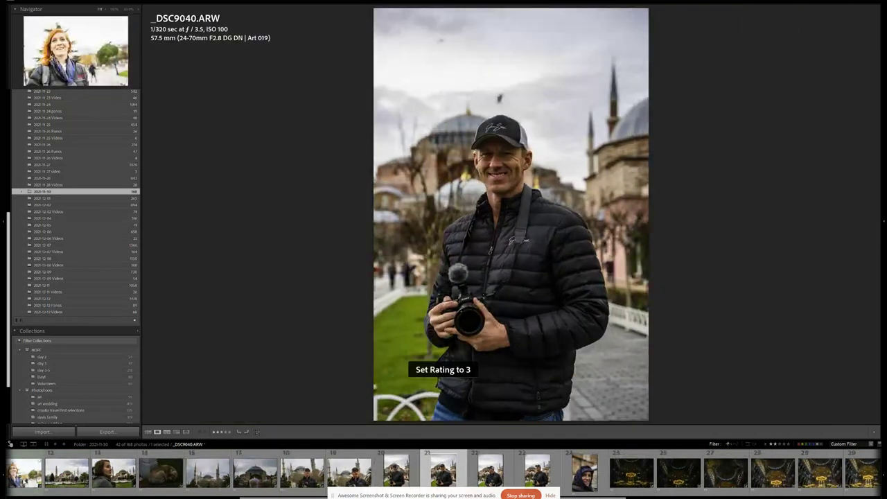
key(Right)
key(Right)
key(Right)
key(3)
key(Right)
key(Right)
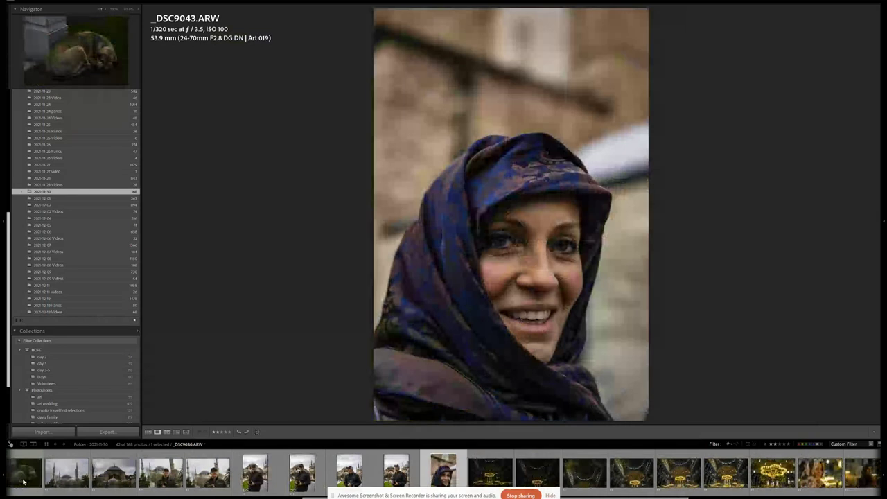
Step: Rate the blue headscarf portrait _DSC9046 and the dome ceiling _DSC9051 three stars, passing over the dark interior _DSC9049
key(Right)
key(Right)
key(Right)
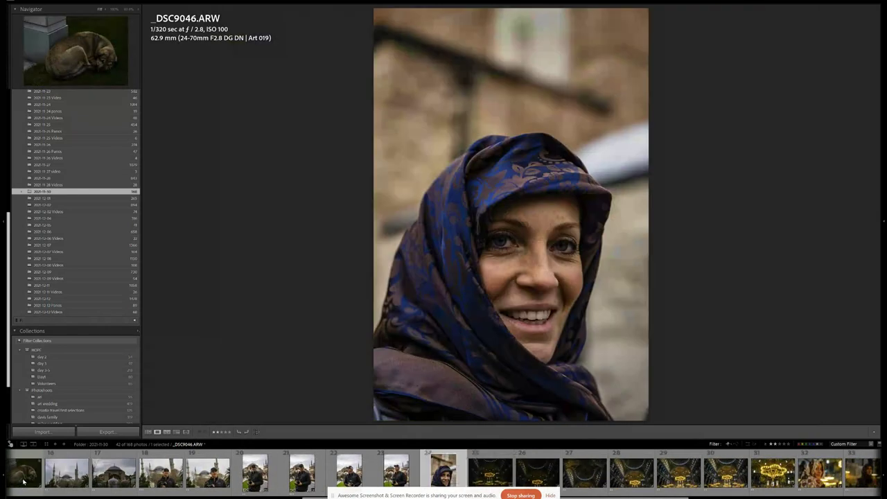
key(Right)
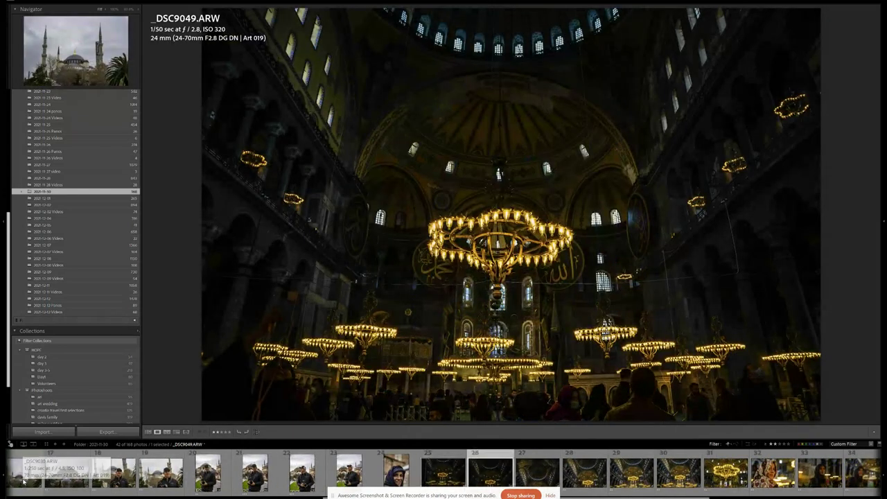
key(Right)
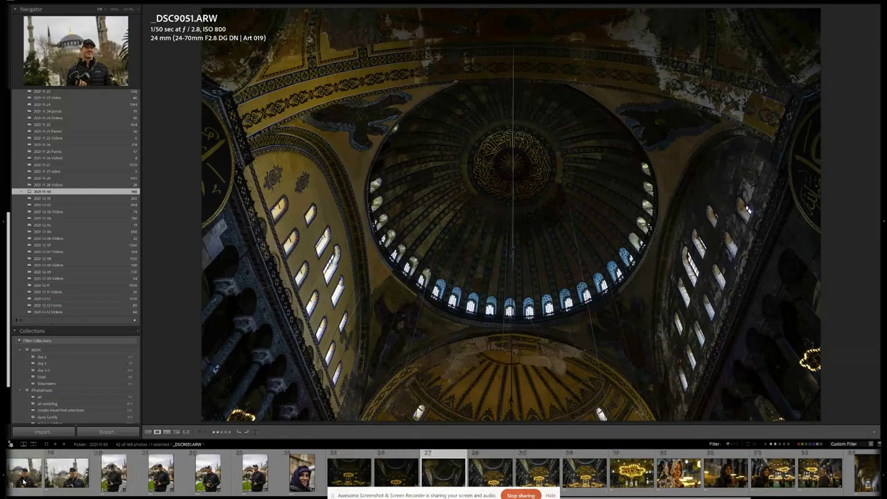
key(Right)
key(Right)
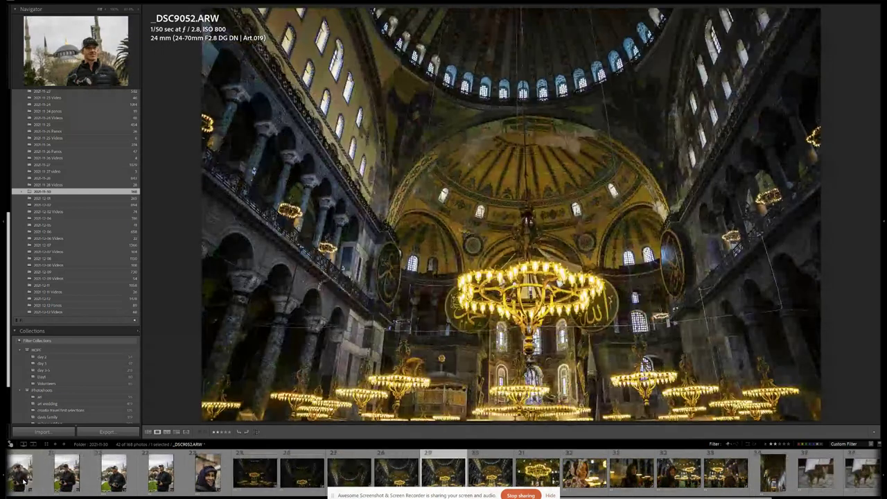
Step: Compare the mosque interiors _DSC9052 and _DSC9055, and rate _DSC9055 three stars
key(5)
key(5)
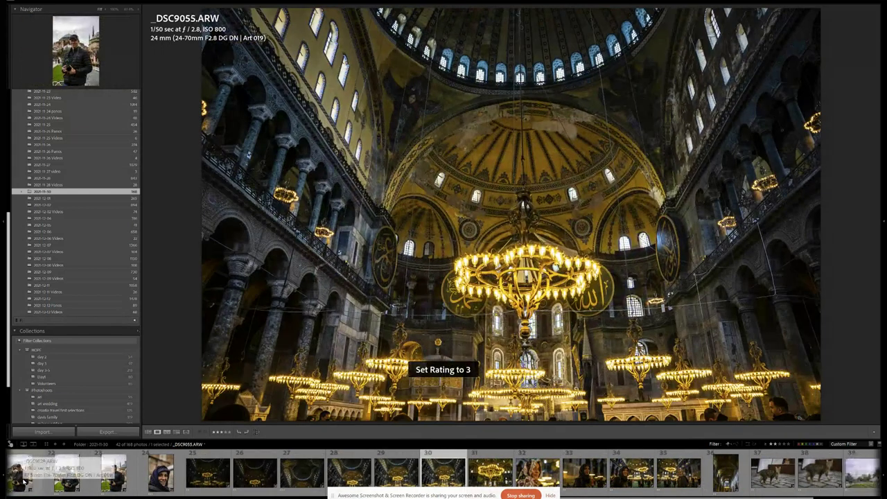
key(Right)
key(Right)
key(Left)
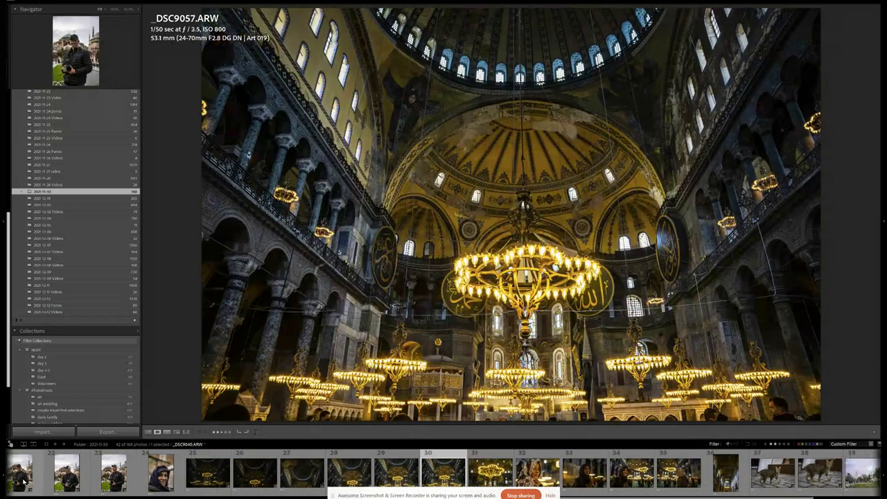
key(Left)
key(Right)
key(Left)
key(Right)
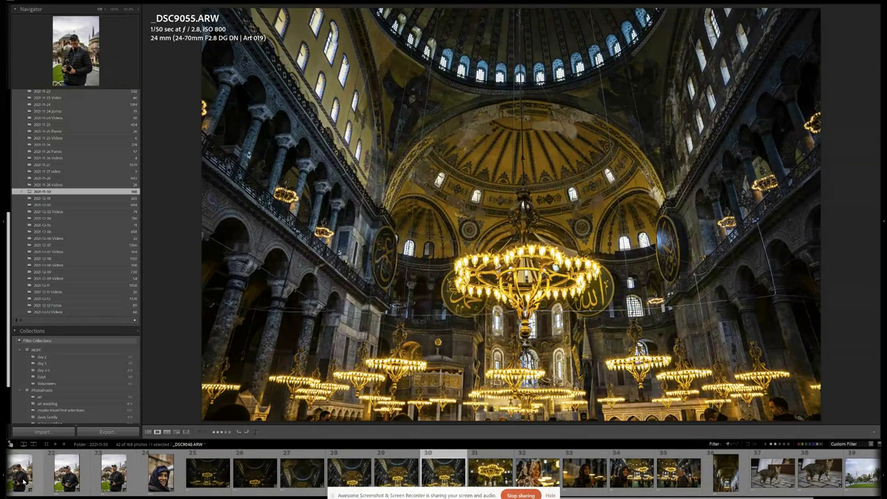
key(Right)
key(Right)
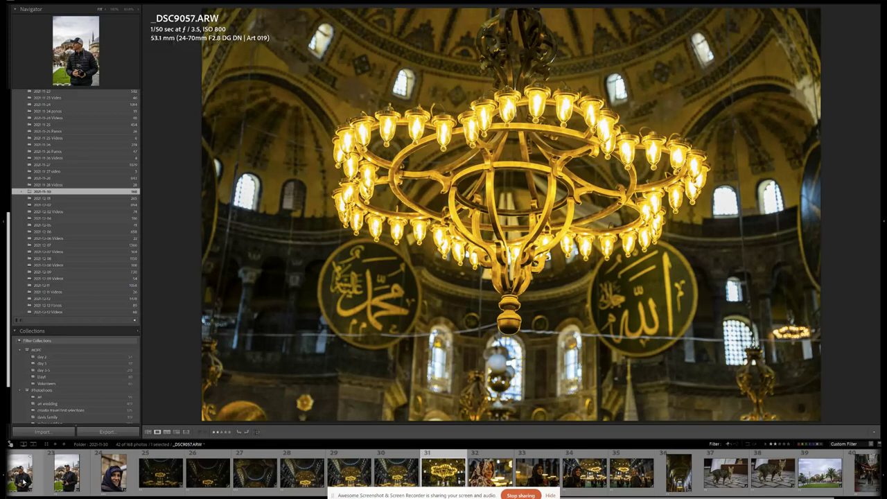
Step: Rate the floral headscarf portrait _DSC9059 three stars and compare it with the chandelier close-up _DSC9057
key(Right)
key(3)
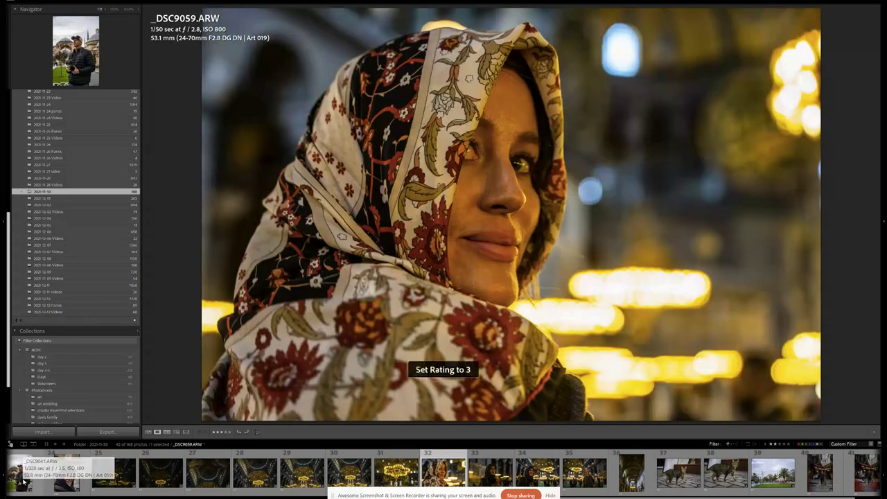
key(Left)
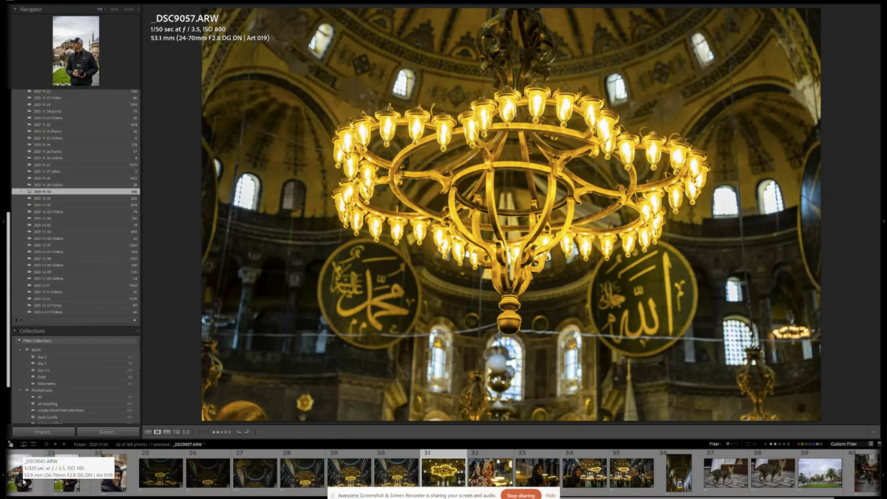
key(Right)
key(Right)
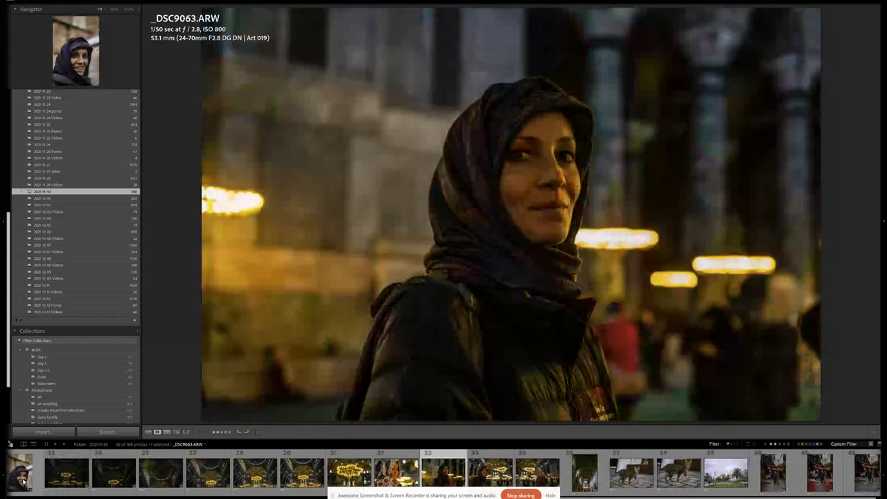
key(Left)
key(Left)
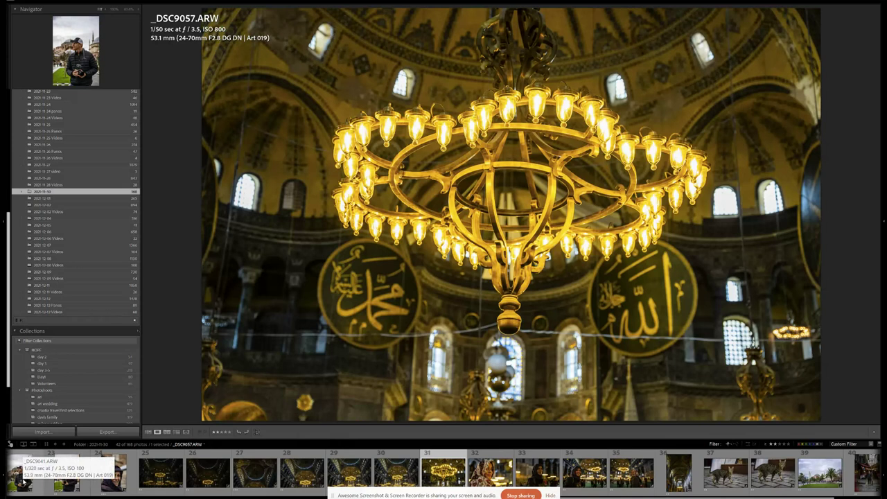
key(Right)
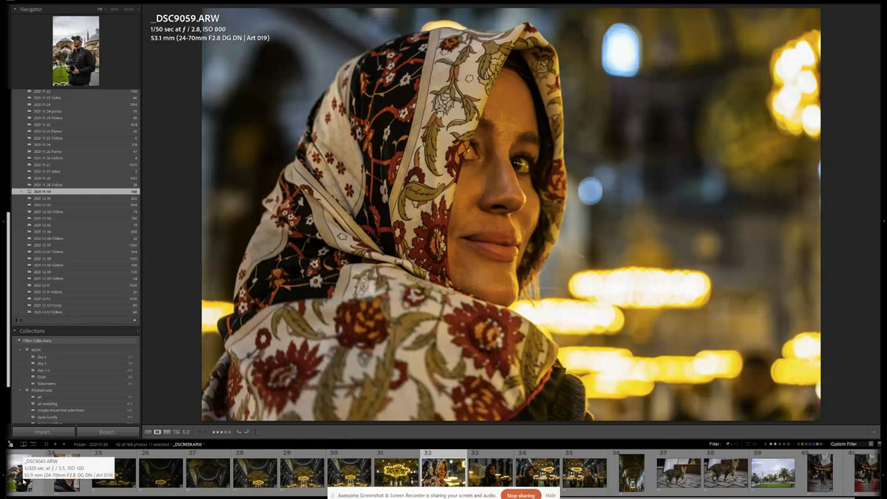
Step: Rate the dark headscarf portrait _DSC9063 three stars, and go through the following interior photos to the vaulted corridor _DSC9071
key(Right)
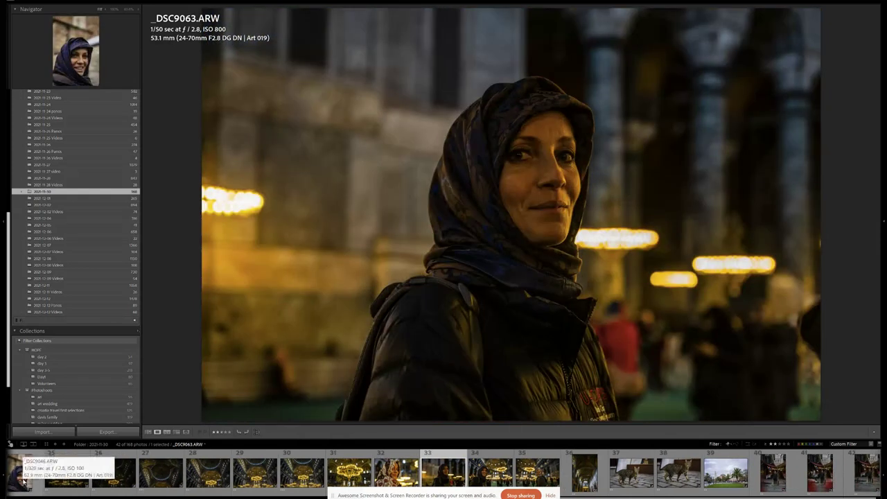
key(Right)
key(Left)
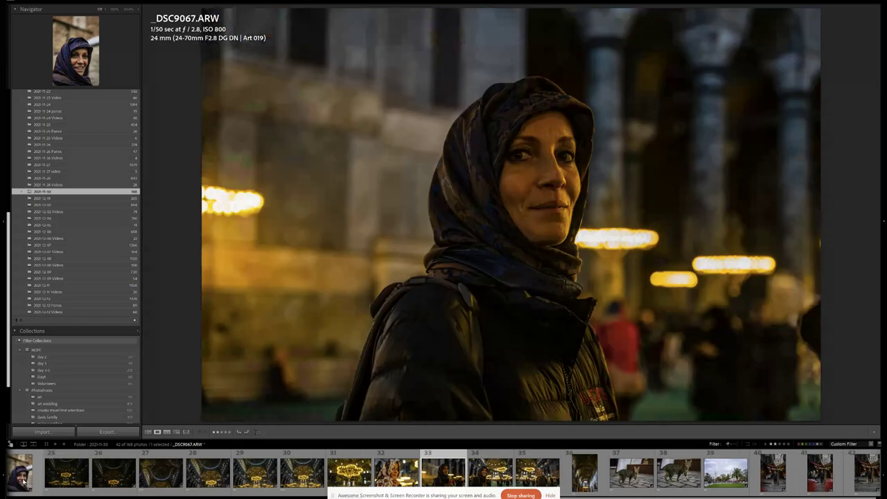
key(Right)
key(Right)
key(Right)
key(Right)
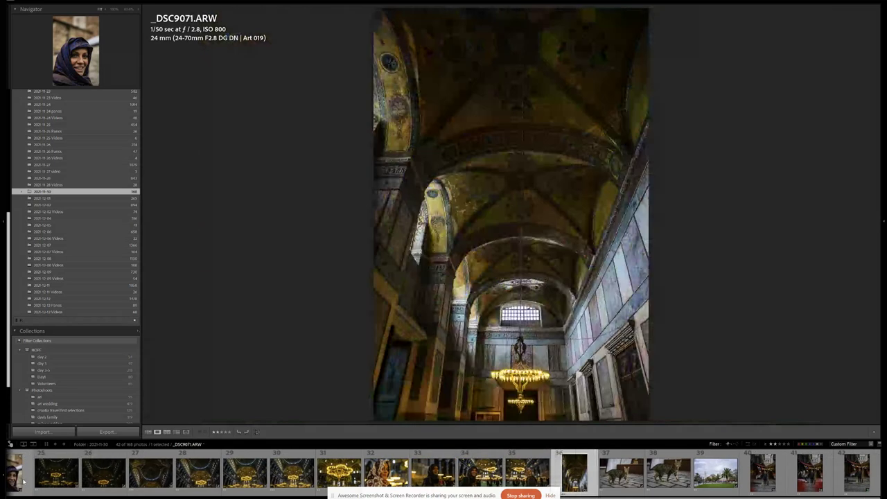
Step: Rate the striped cat photo _DSC9077 and the palm garden view _DSC9085 three stars
key(5)
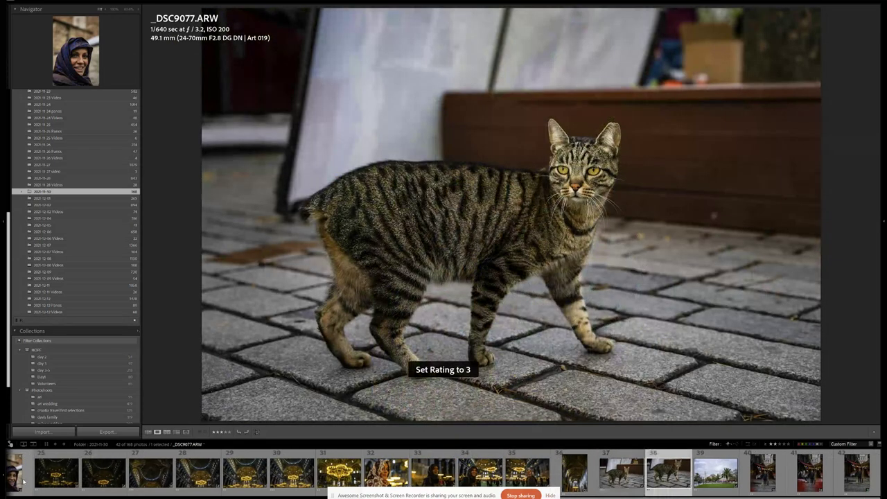
key(Right)
key(Right)
key(Right)
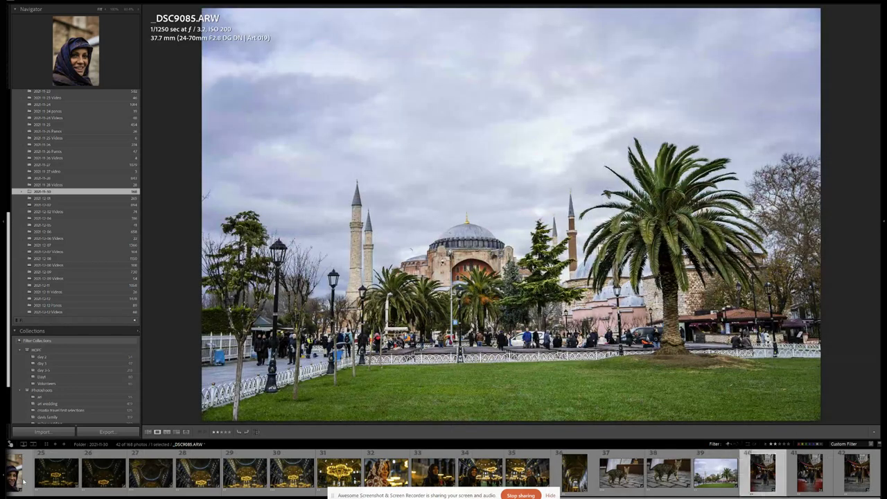
key(Left)
key(Right)
key(Left)
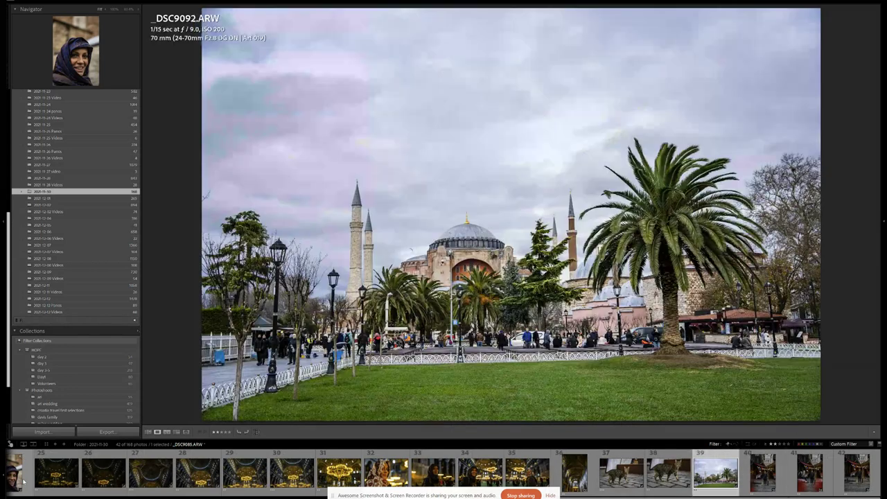
Step: Go through the last street portraits, including _DSC9113, and rate _DSC9162 three stars
key(Right)
key(Right)
key(Right)
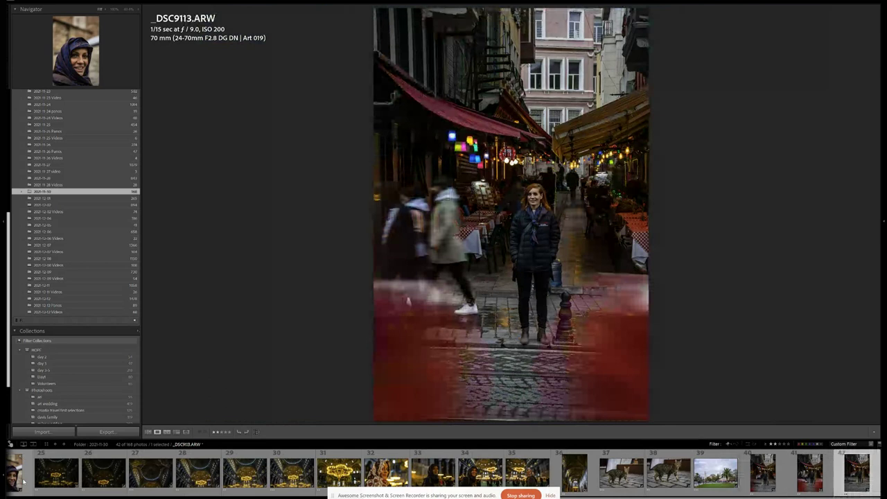
key(3)
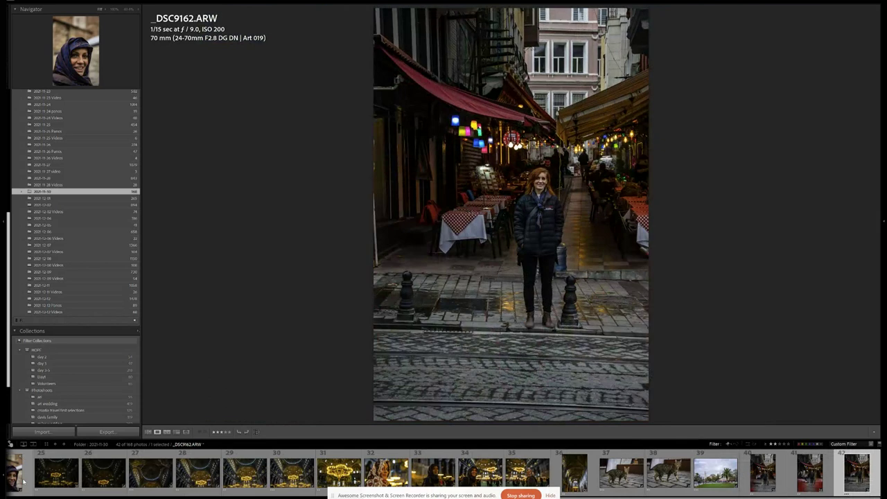
Step: Filter the photos to three stars and higher, and review the set backwards to the first skyline photo _DSC8999
click(779, 445)
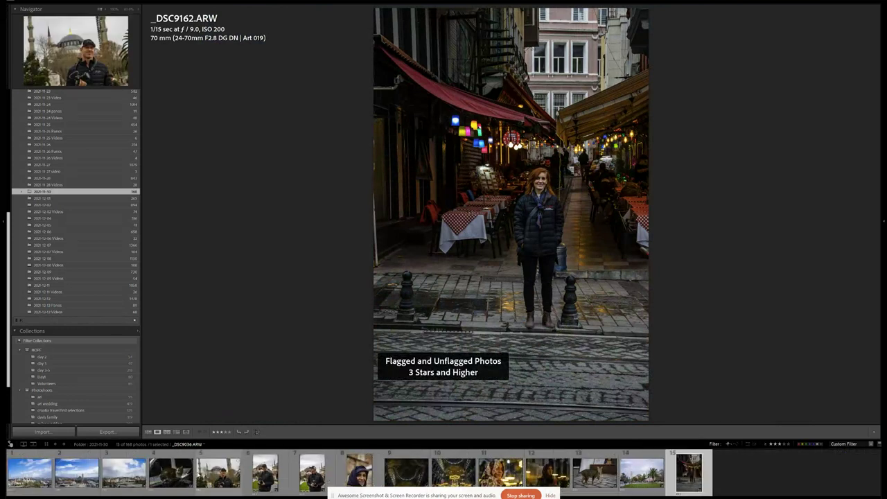
key(Left)
key(Left)
key(Left)
key(Left)
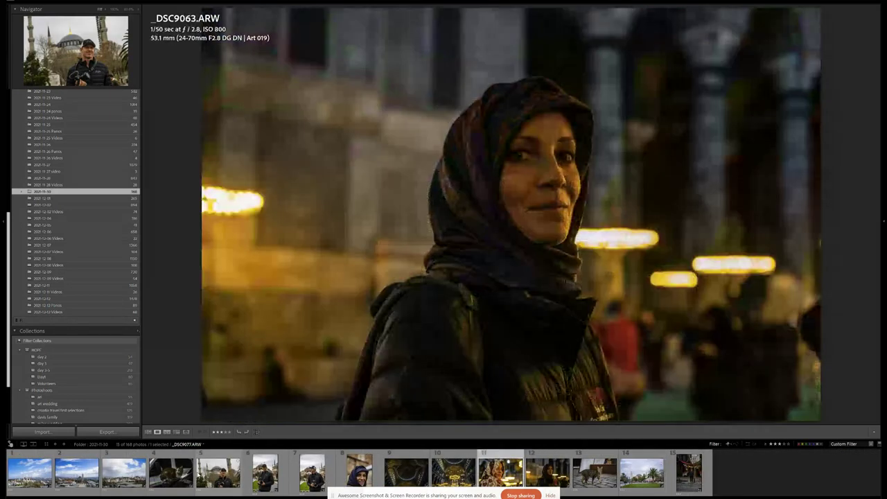
key(Left)
key(Left)
key(Left)
key(Left)
key(Left)
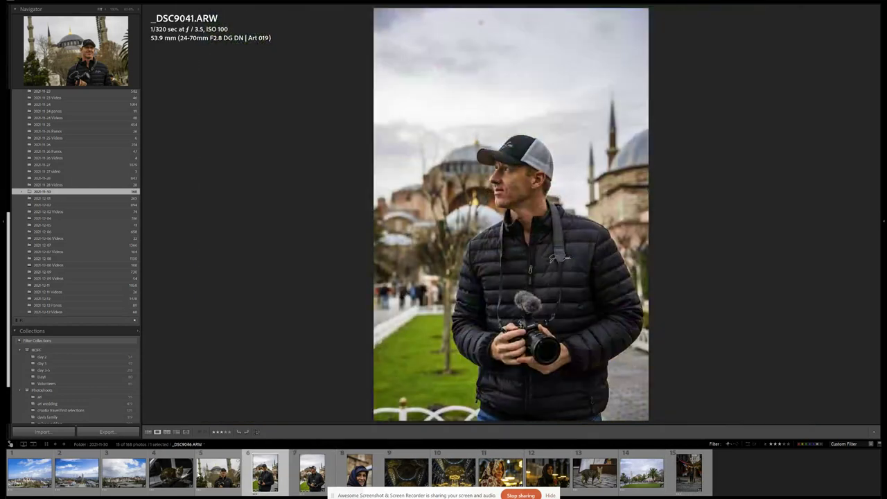
key(Left)
key(Left)
key(Left)
key(Left)
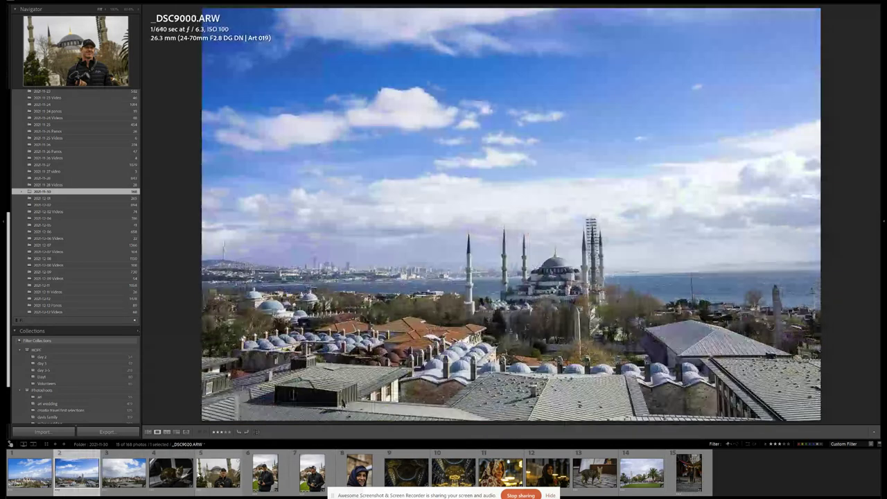
key(Left)
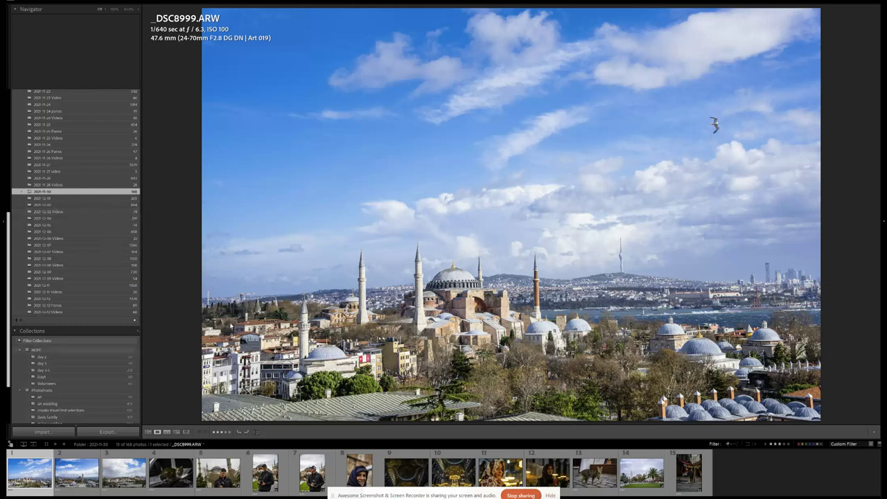
Step: Select the dome ceiling photo _DSC9051 and add a red color label to the art wedding collection
click(406, 469)
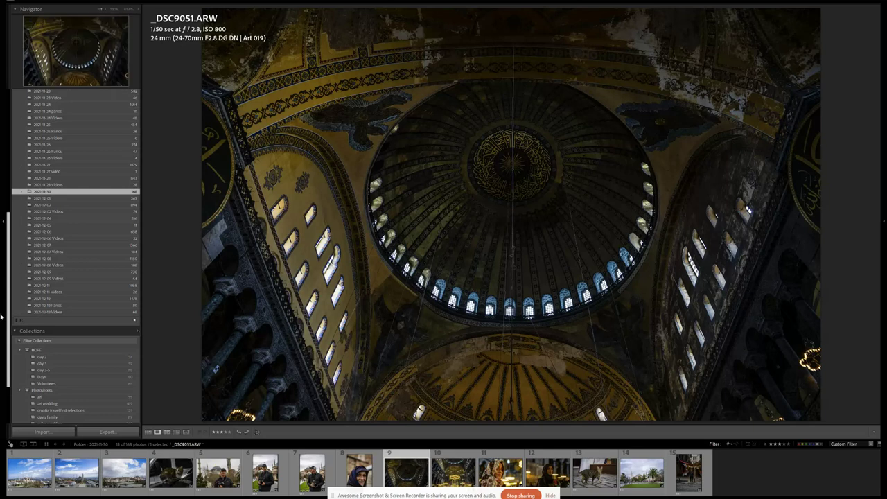
scroll(85, 367, down, 3)
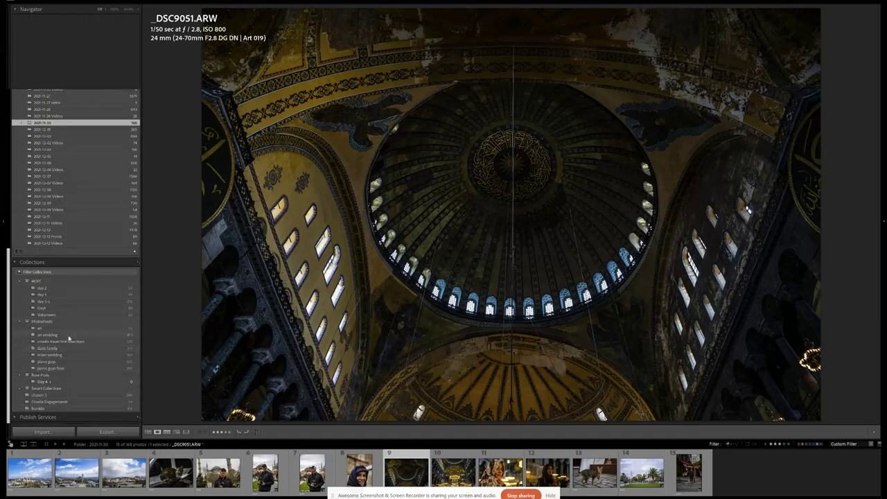
right_click(71, 331)
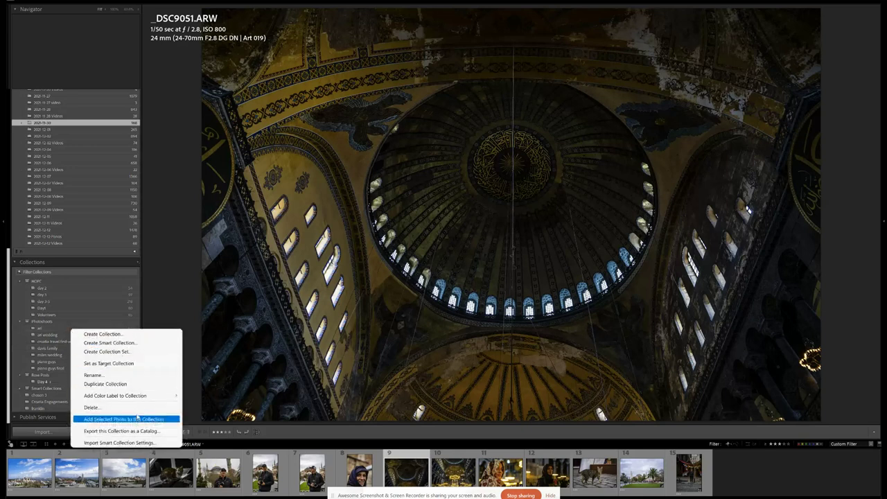
click(142, 397)
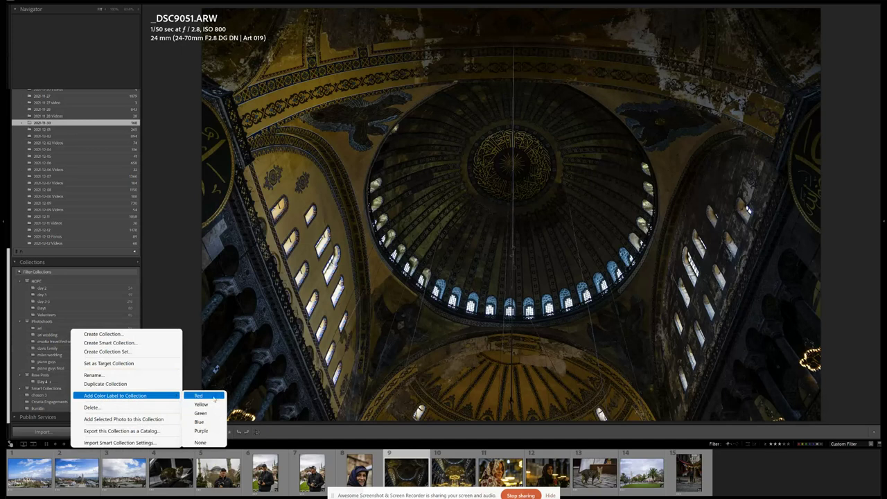
click(214, 398)
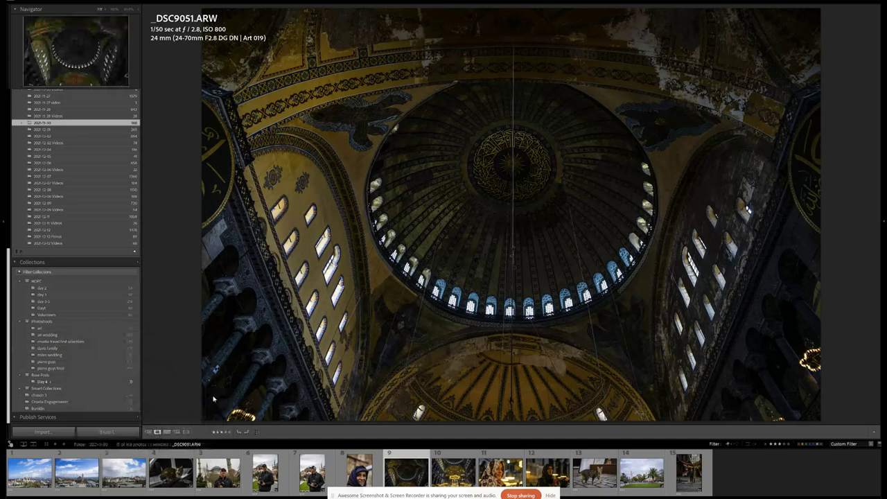
Step: Remove the color label from the art wedding collection
right_click(86, 334)
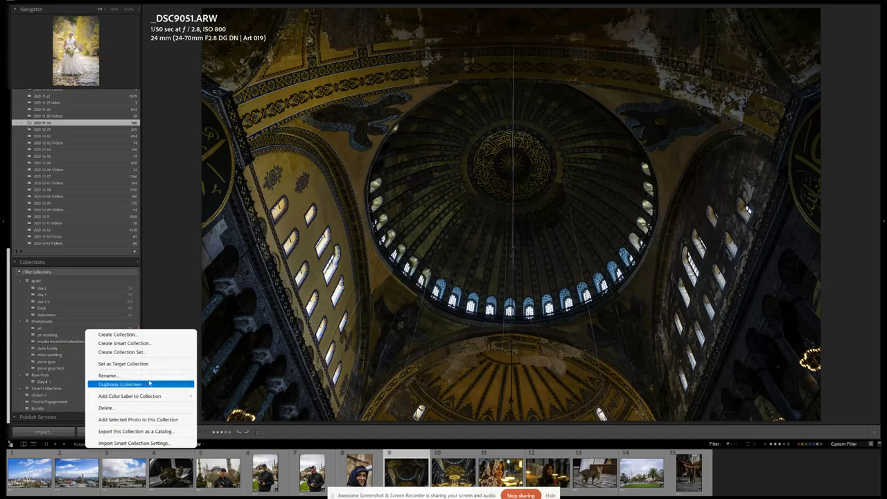
mouse_move(151, 396)
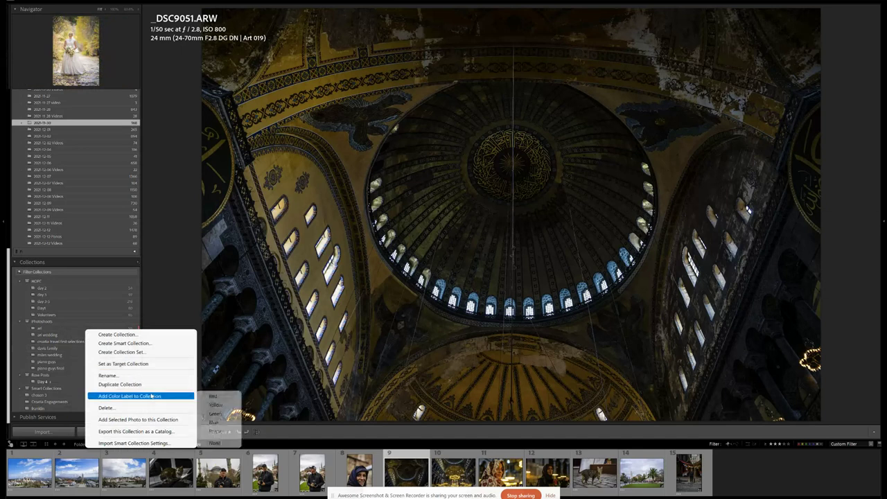
click(219, 442)
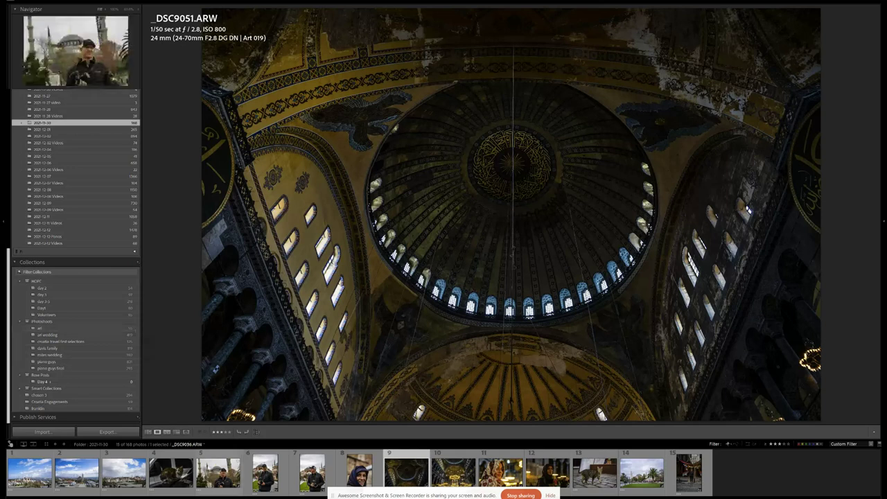
Step: Compare the three-star photos at full size, including portrait _DSC9036, skylines _DSC8999, _DSC9000 and _DSC9011, and striped cat _DSC9077
click(219, 471)
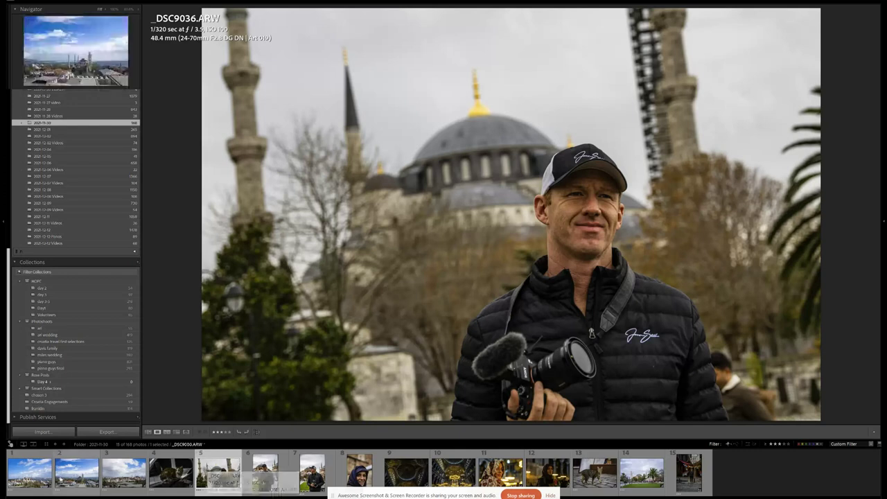
click(37, 473)
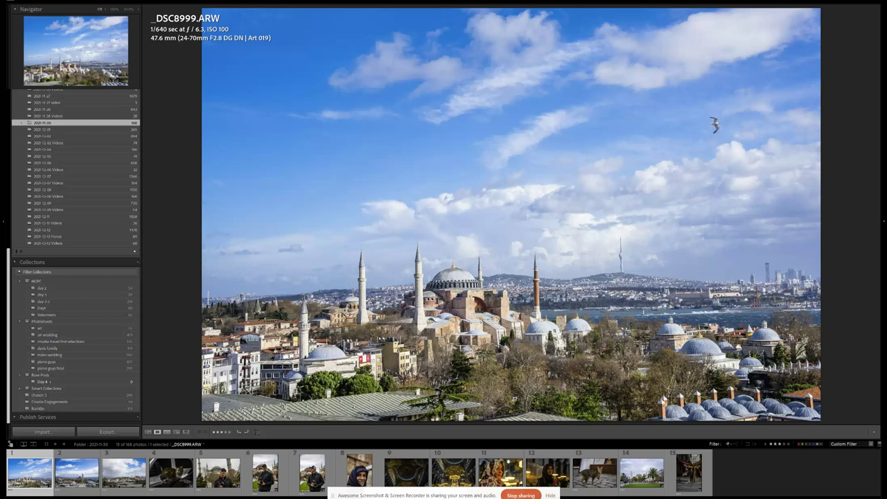
key(Right)
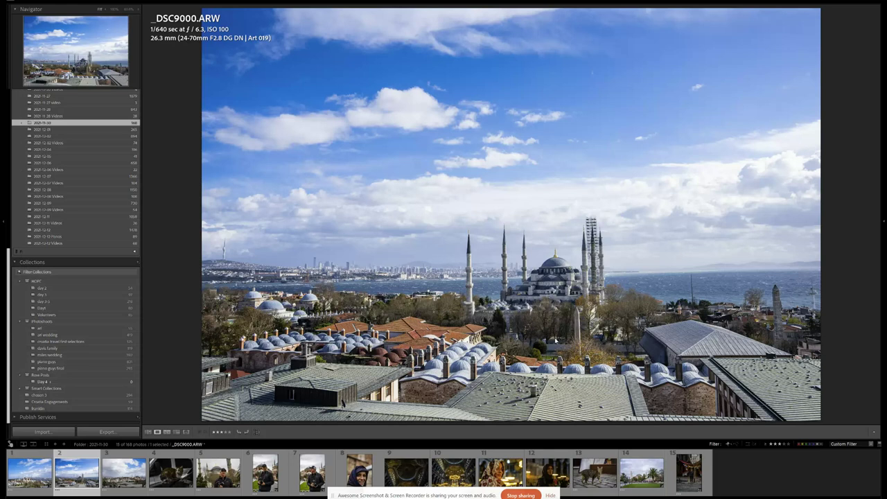
key(Right)
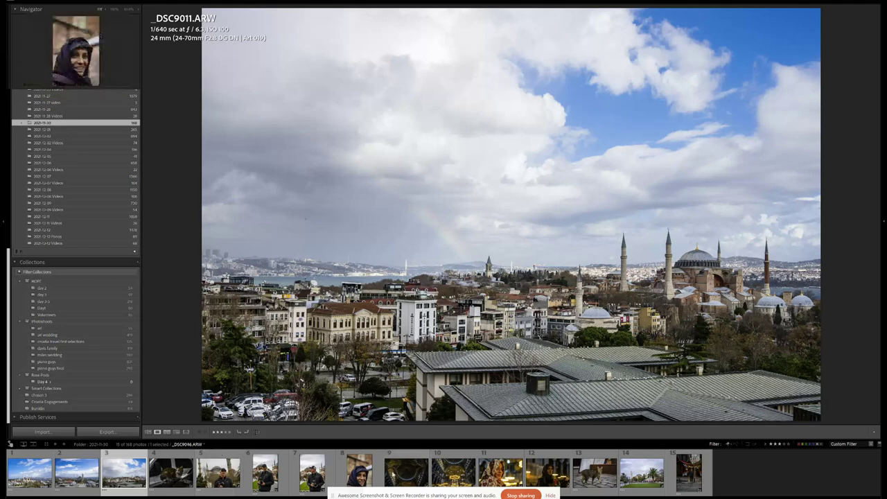
click(594, 472)
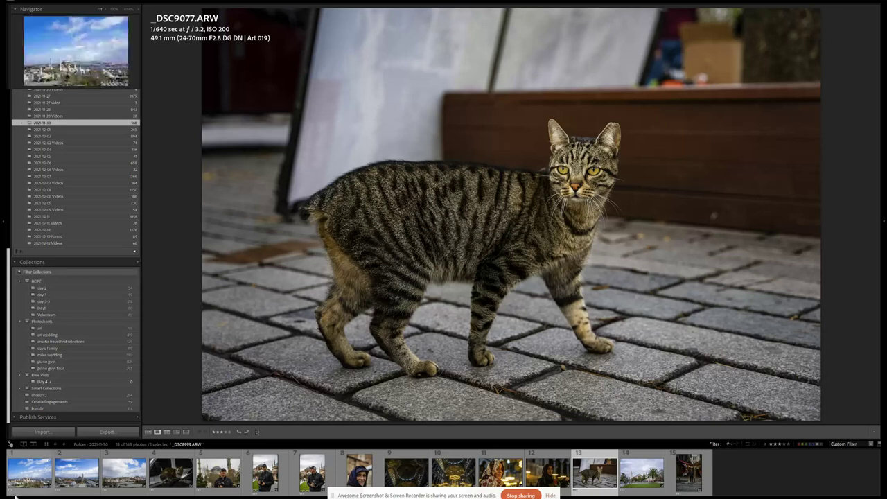
click(68, 475)
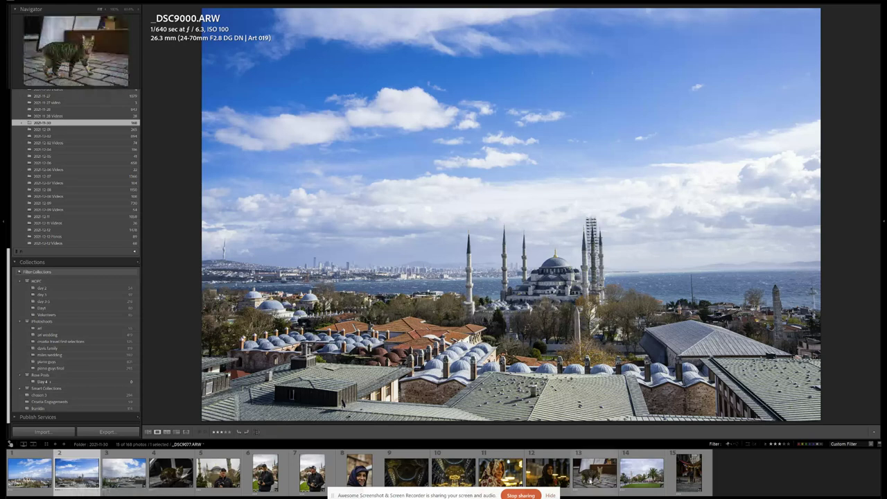
click(593, 471)
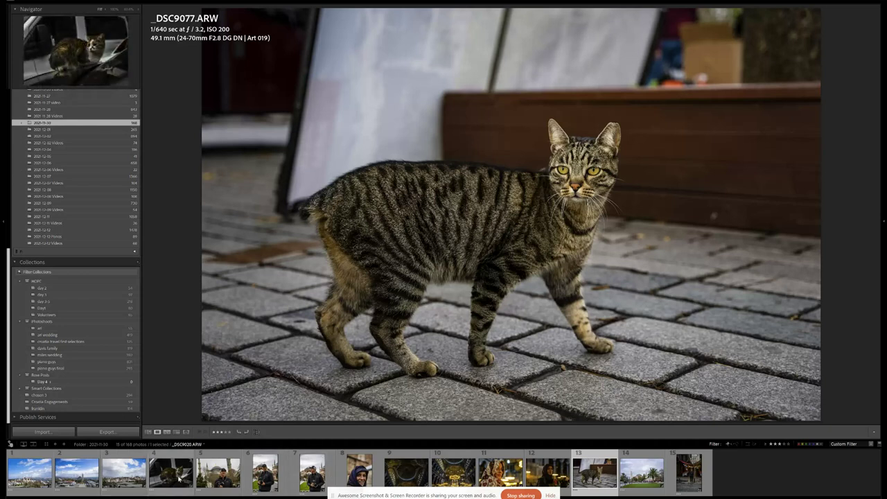
Step: Open the 2021-12-12 Panos folder and display its panoramas in the thumbnail grid
click(59, 177)
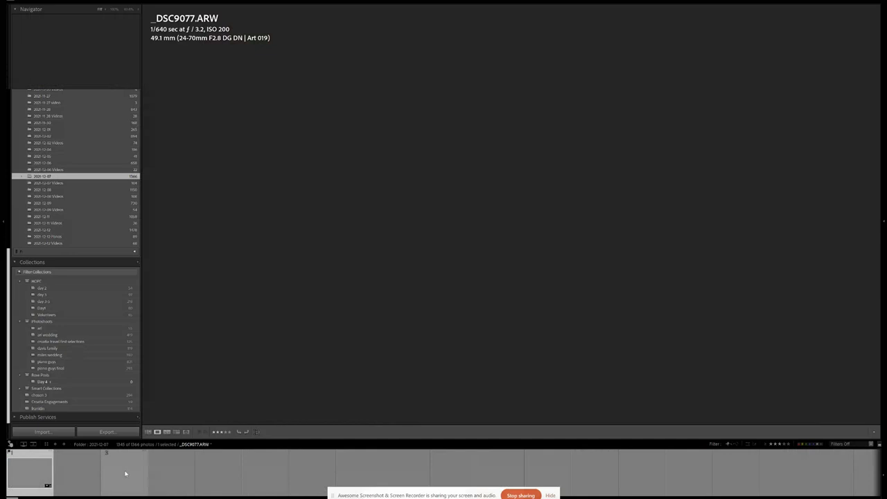
click(77, 236)
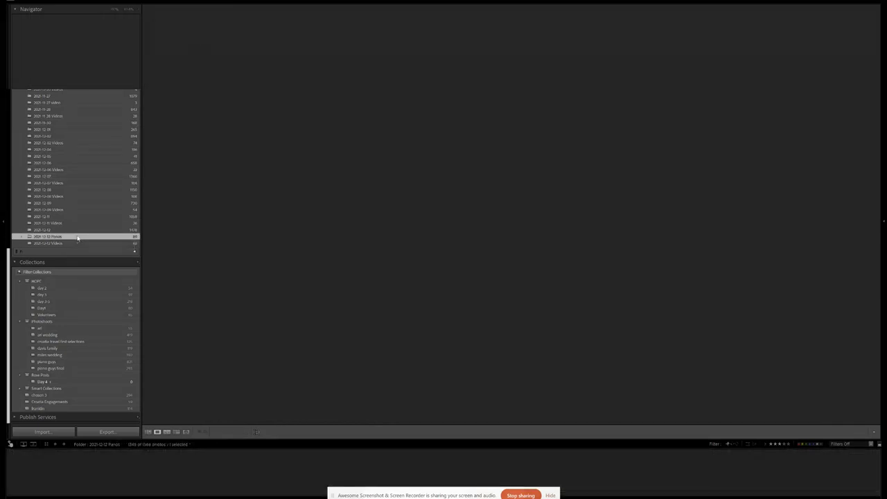
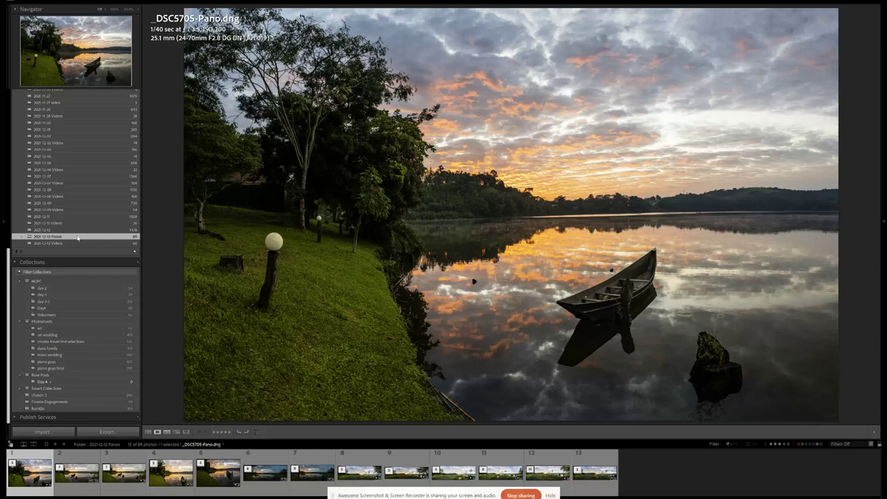
key(g)
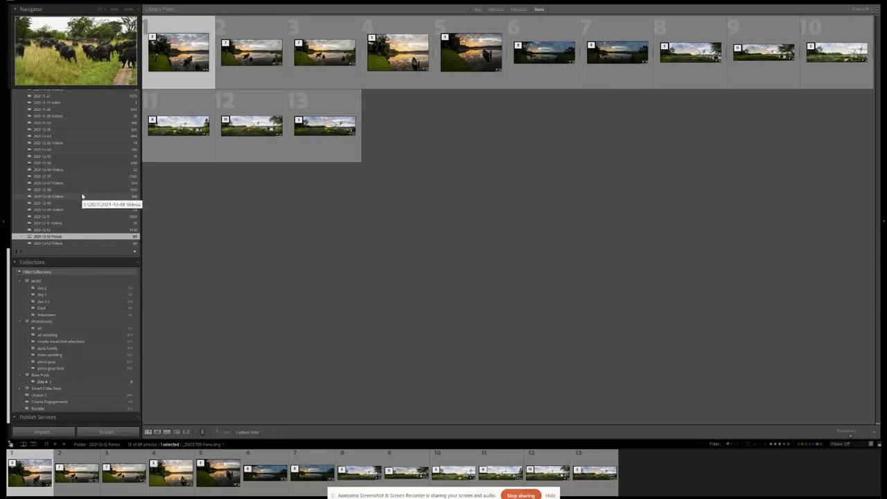
Step: Filter the 2021-11-30 folder to photos rated exactly one star and enlarge the grid thumbnails
click(94, 123)
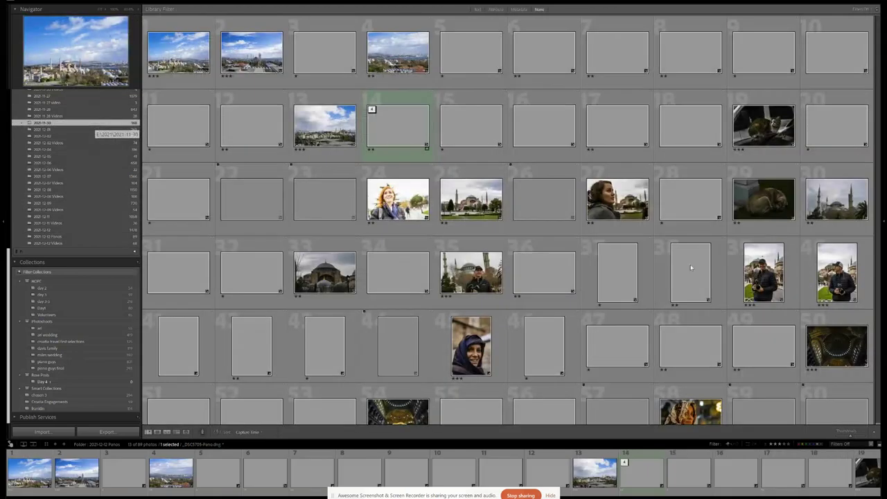
click(771, 444)
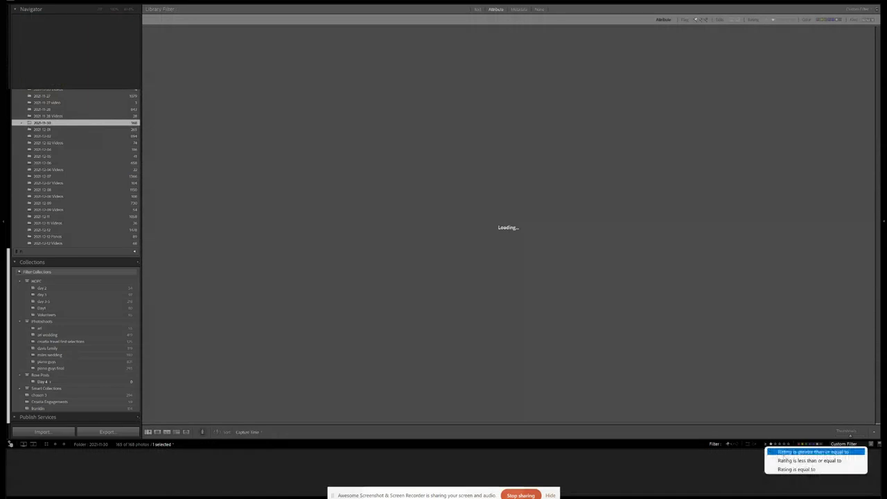
click(794, 472)
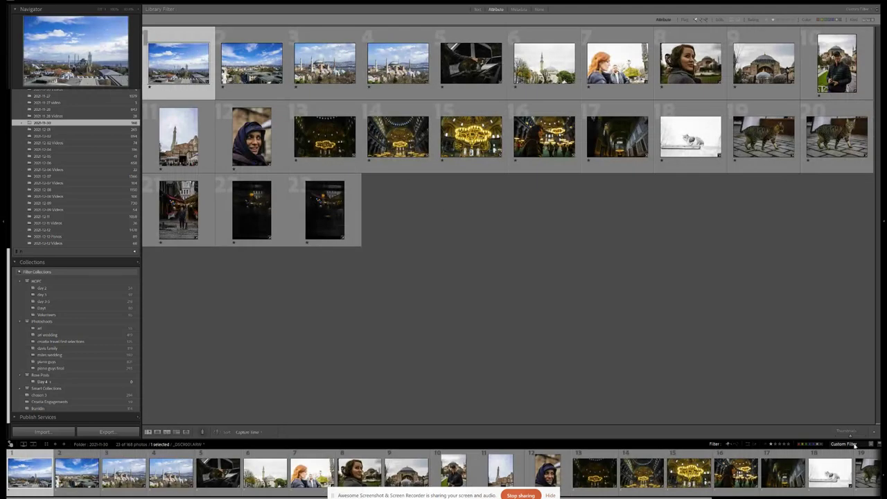
drag(857, 437, 870, 432)
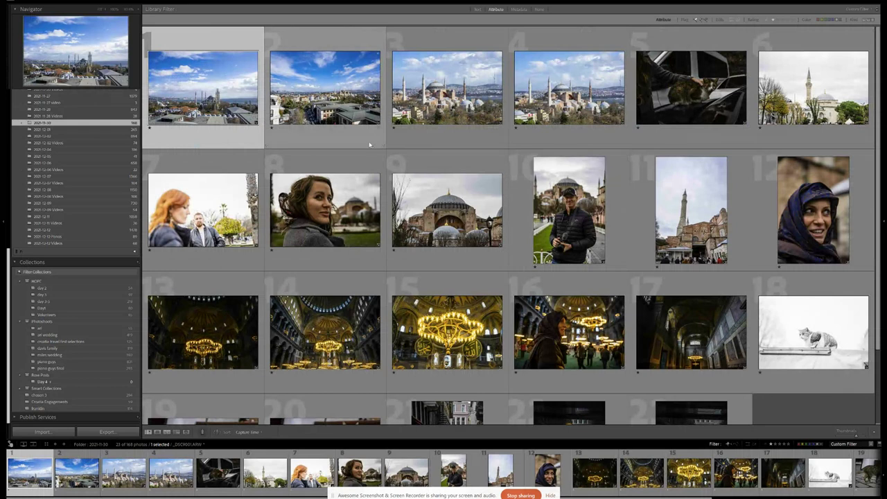
Step: Review the one-star photos and change the ratings of the camera-facing striped cat and the second of the two near-identical domed mosque skylines
scroll(369, 144, down, 3)
scroll(369, 144, up, 1)
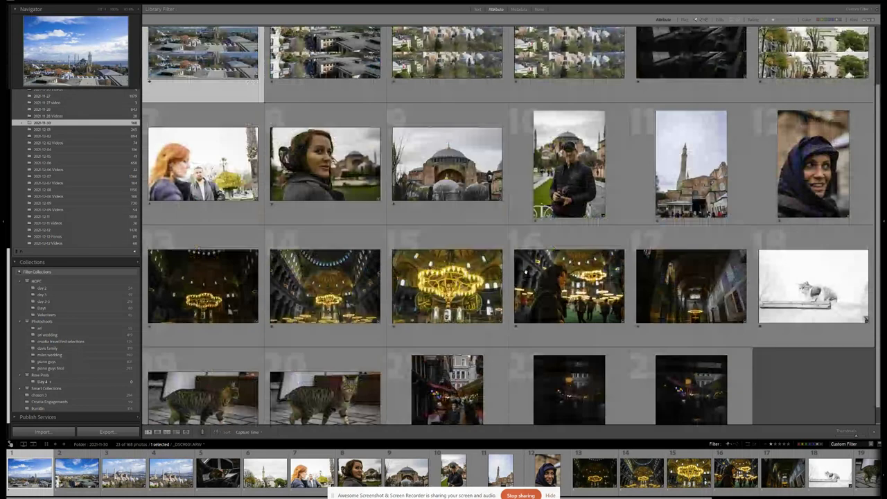
scroll(554, 284, up, 1)
scroll(555, 284, down, 2)
scroll(554, 284, up, 2)
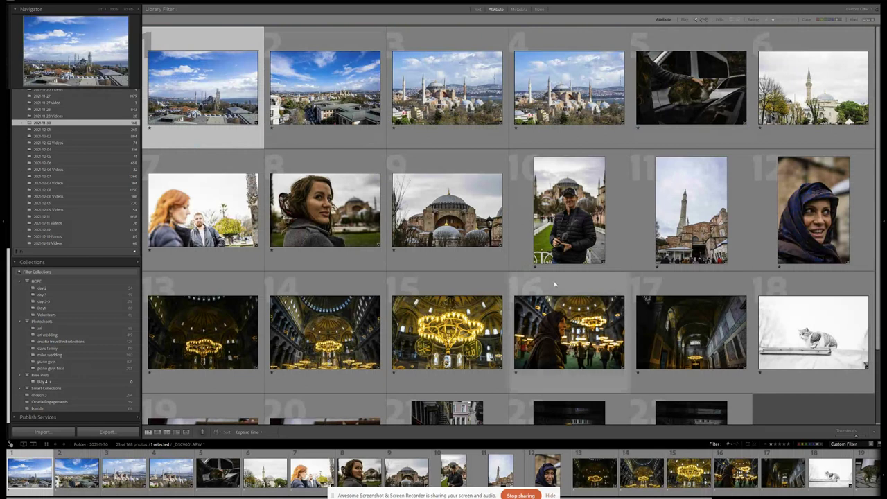
scroll(412, 289, down, 1)
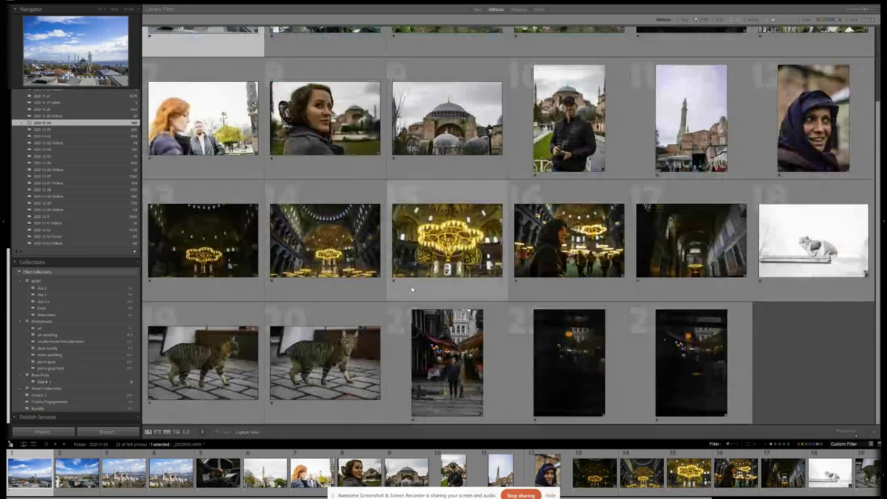
click(313, 369)
key(1)
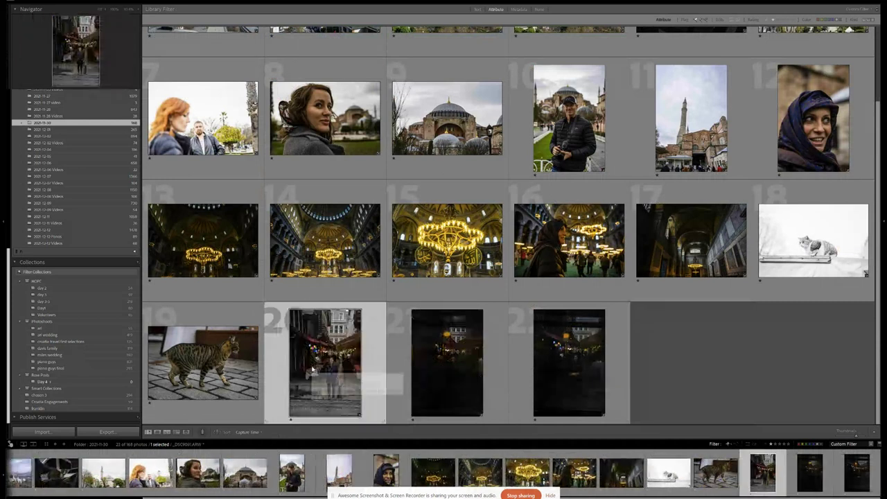
scroll(370, 280, up, 2)
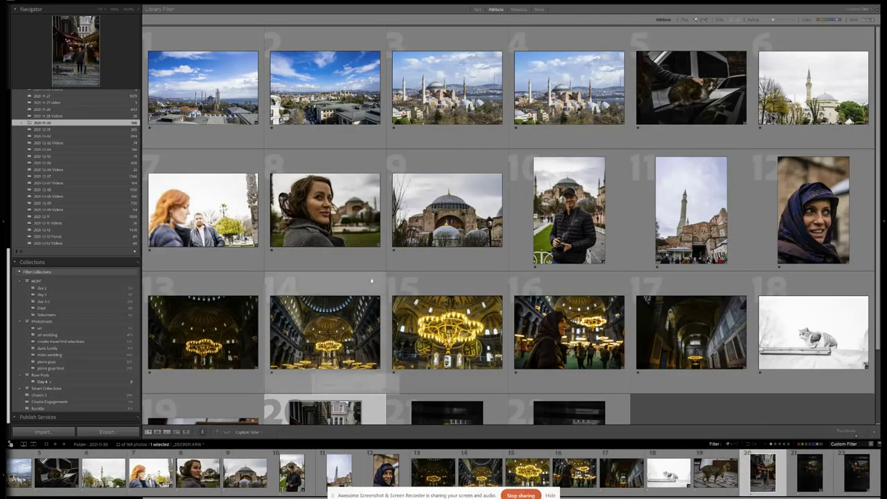
click(549, 100)
key(1)
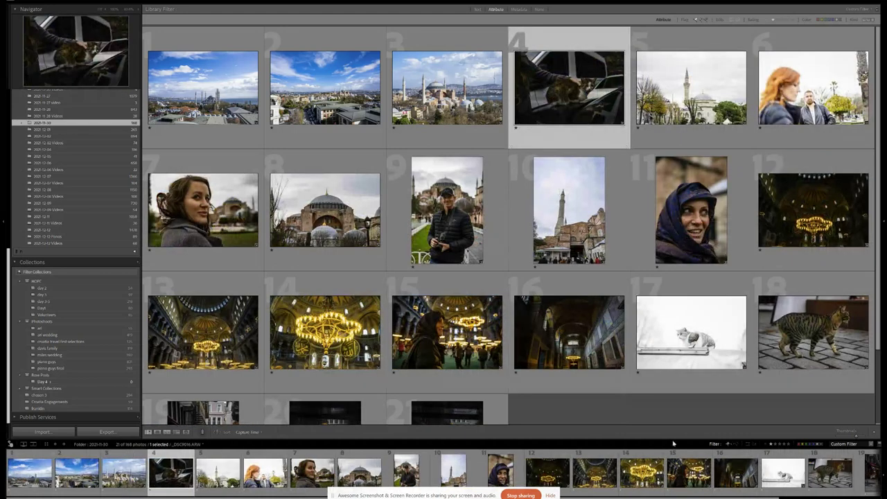
Step: Filter the folder to photos rated exactly two stars and lower the dark-haired woman's portrait to one star
click(775, 444)
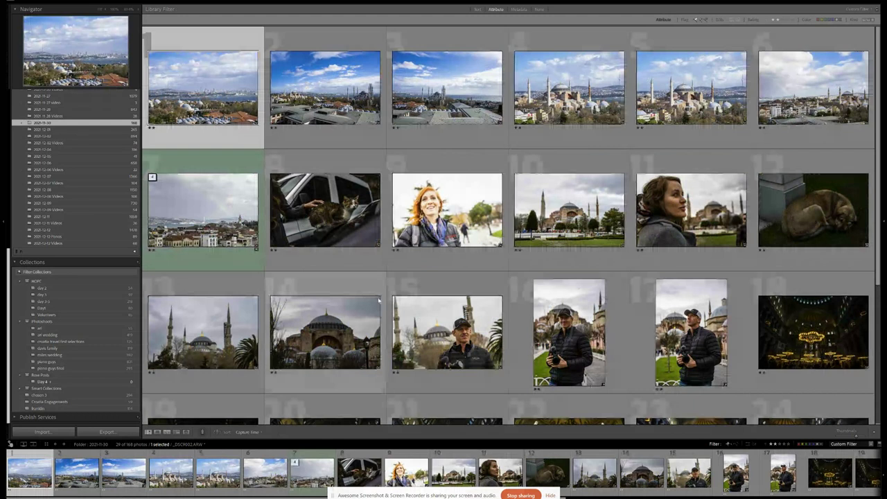
scroll(588, 275, down, 1)
scroll(588, 275, down, 2)
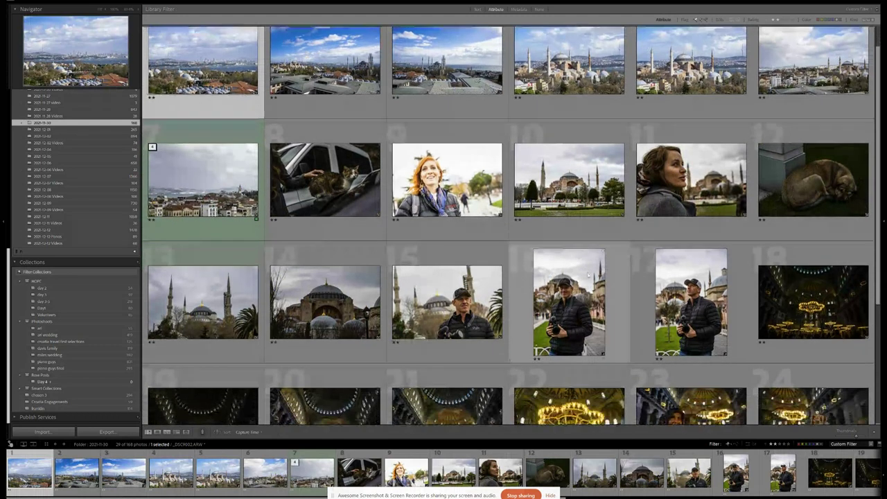
scroll(587, 267, up, 2)
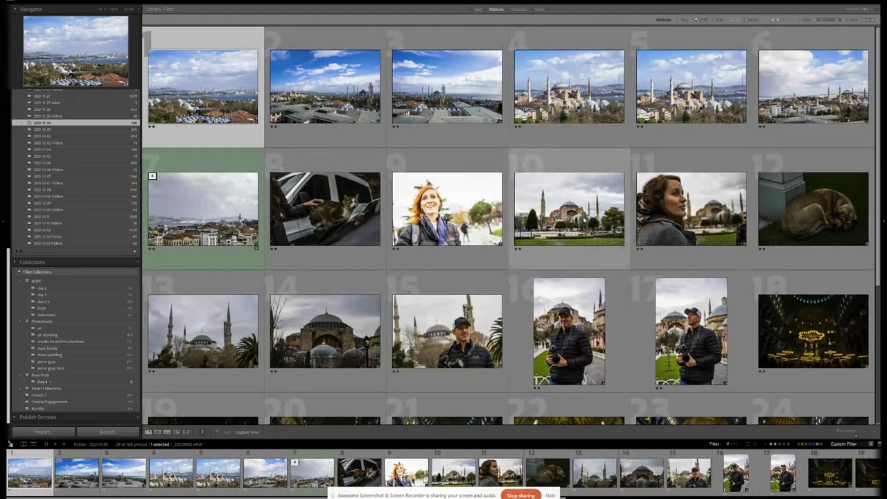
click(586, 236)
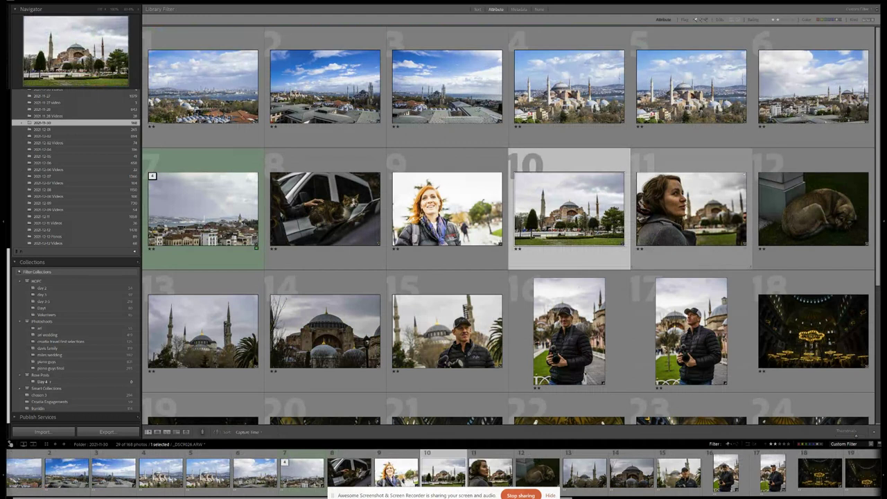
click(685, 213)
key(1)
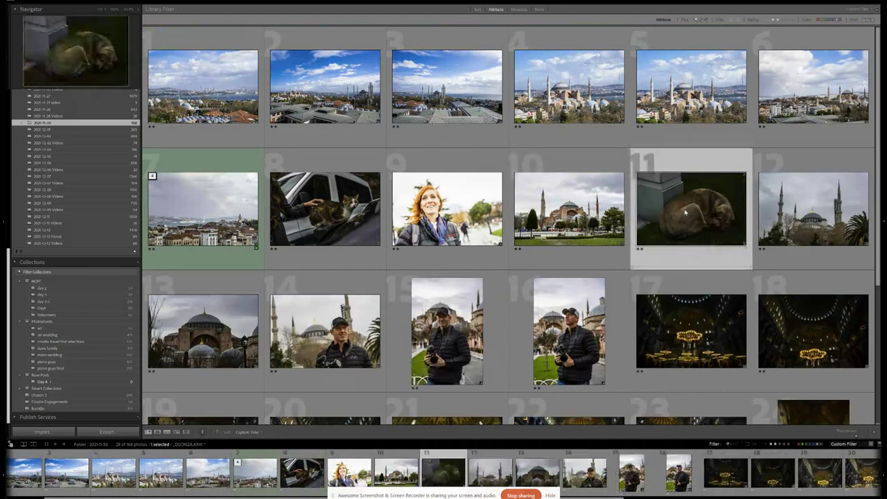
Step: Review the remaining two-star photos, comparing the striped cat shots, and switch the rating filter to unrated photos
scroll(685, 213, down, 5)
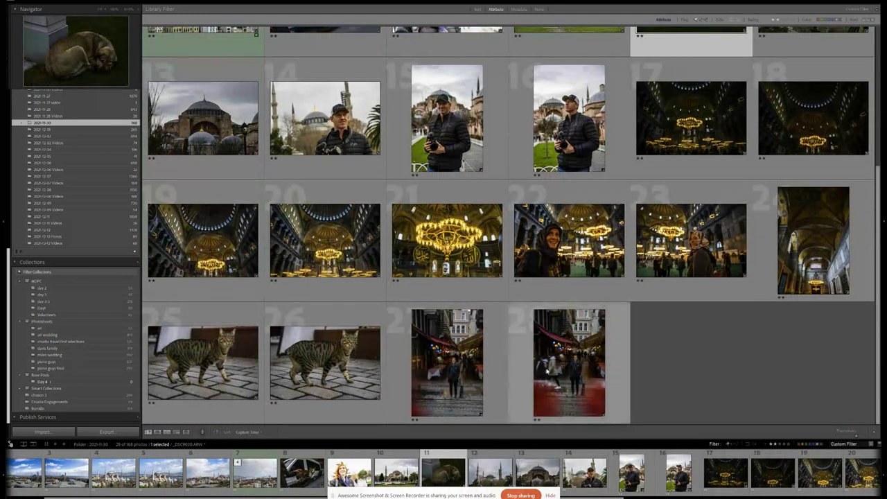
scroll(641, 216, up, 5)
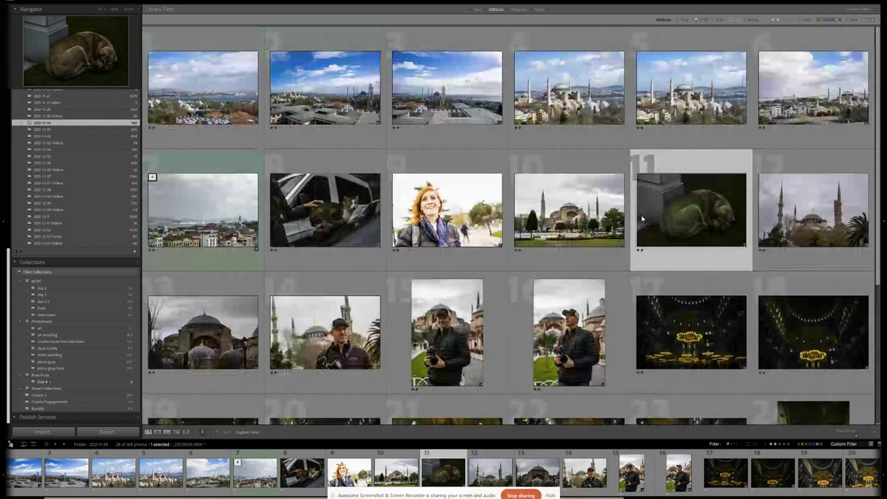
scroll(436, 293, down, 5)
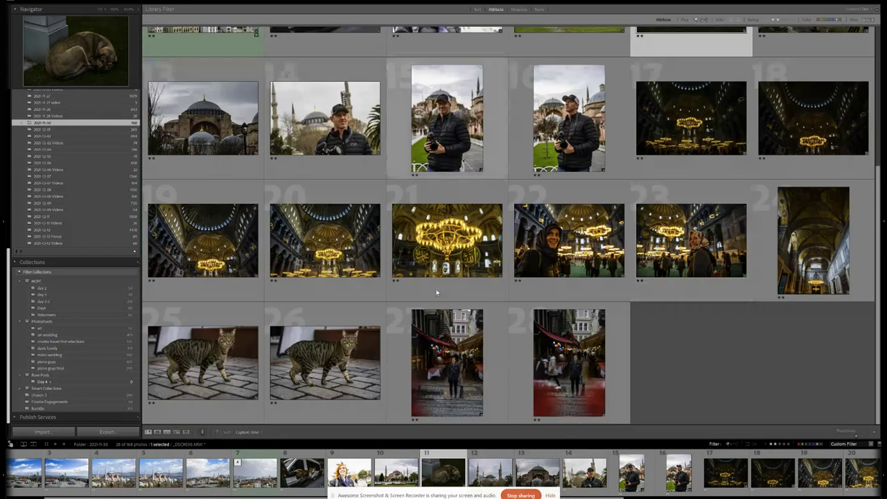
click(235, 369)
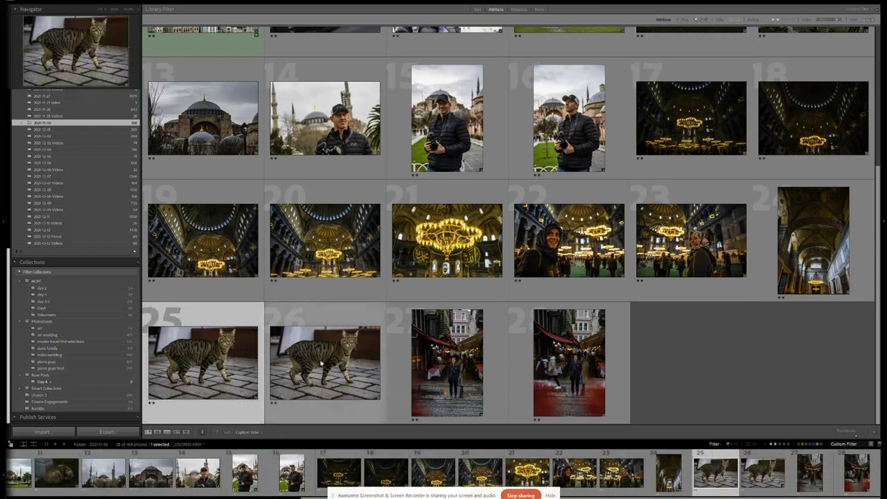
scroll(321, 362, up, 5)
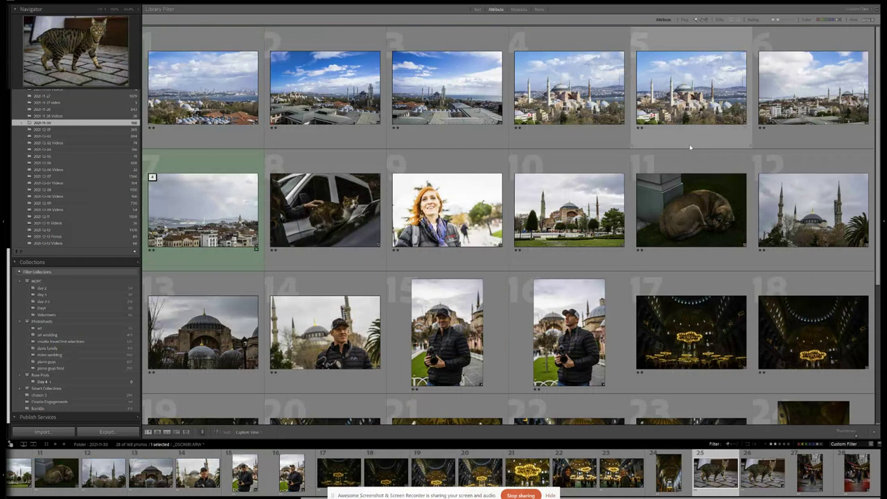
click(772, 444)
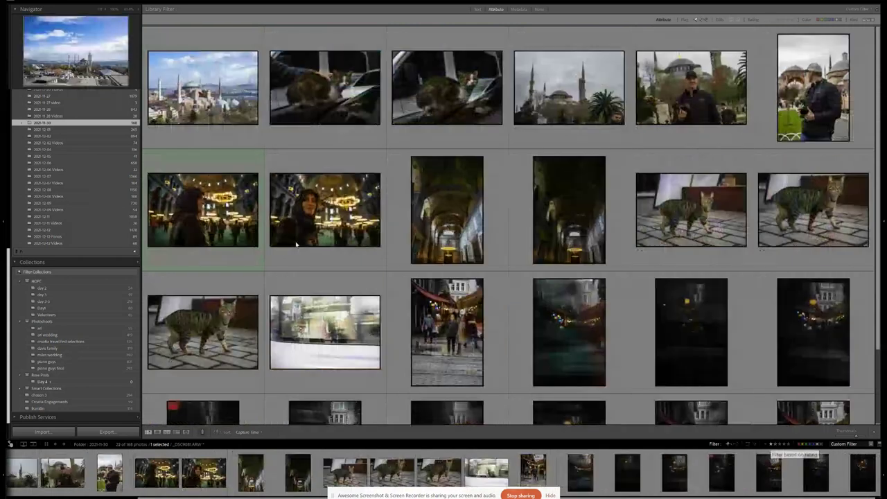
Step: Filter the 2021-11-30 folder to unrated photos and give the blue-sky mosque skyline one star
key(ctrl+alt+0)
scroll(416, 263, down, 1)
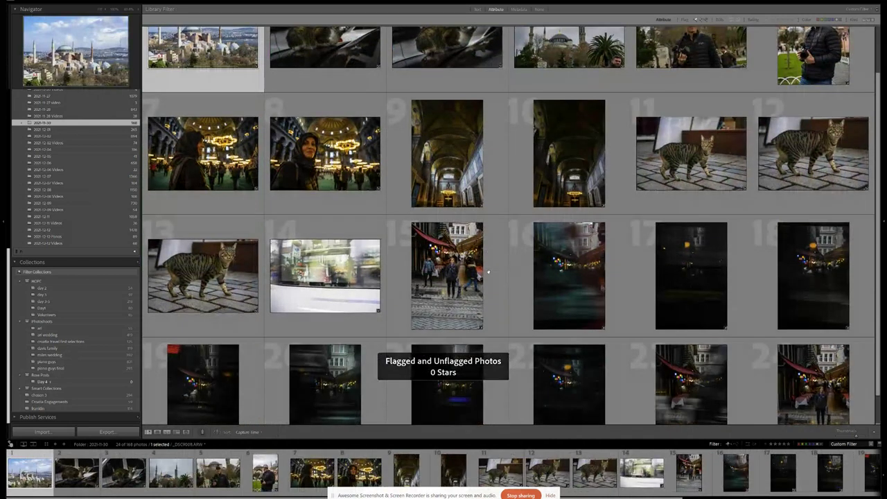
scroll(488, 272, down, 1)
scroll(488, 273, up, 2)
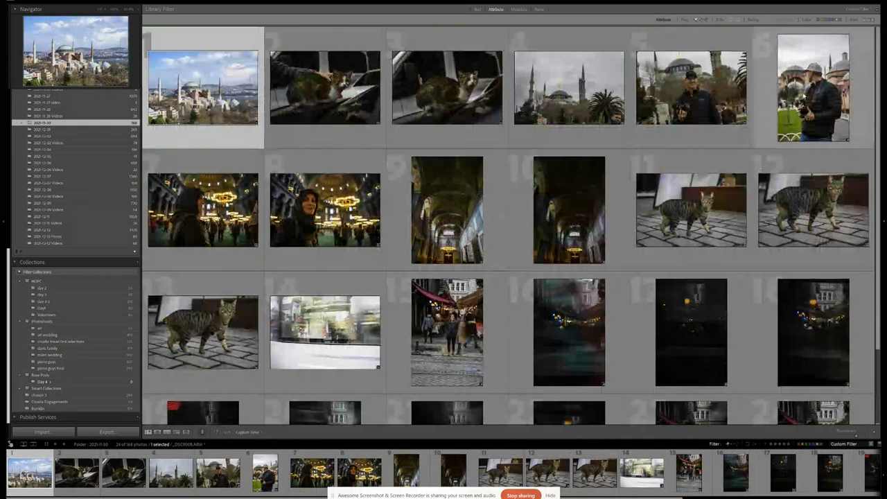
scroll(277, 168, up, 2)
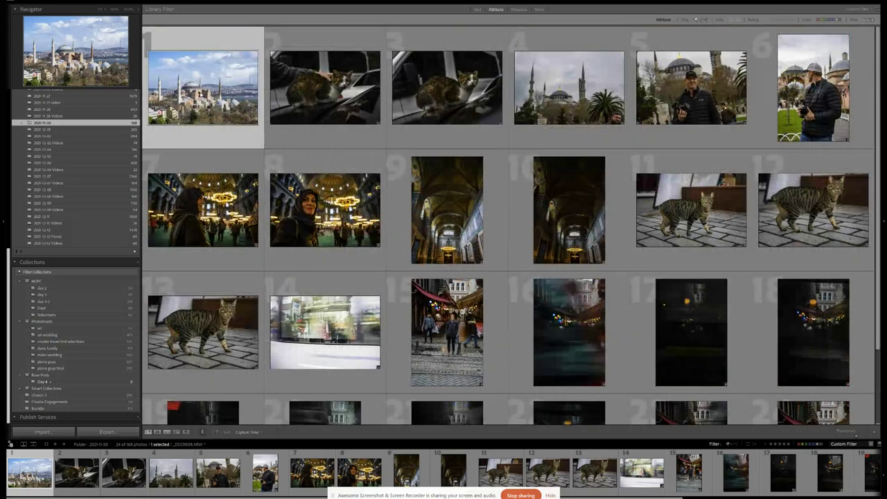
key(1)
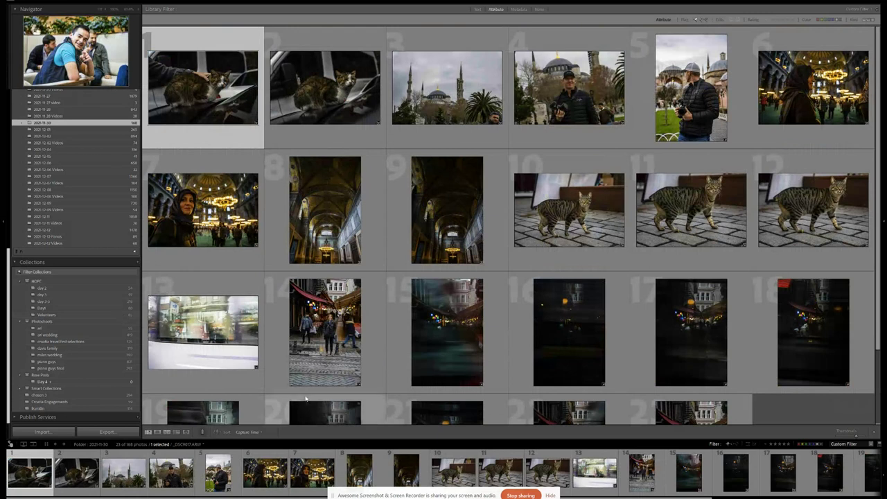
Step: Give one star to the second of the two near-identical vertical interior shots and enlarge the first striped cat photo
click(451, 227)
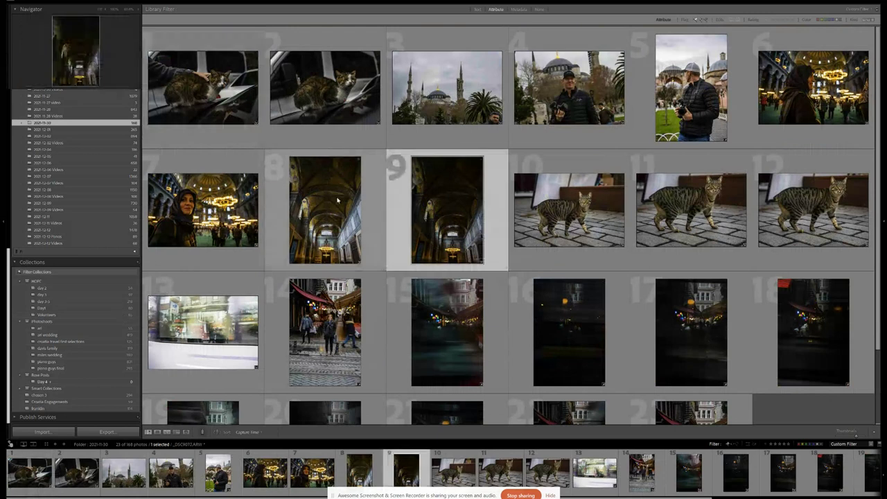
key(1)
click(338, 201)
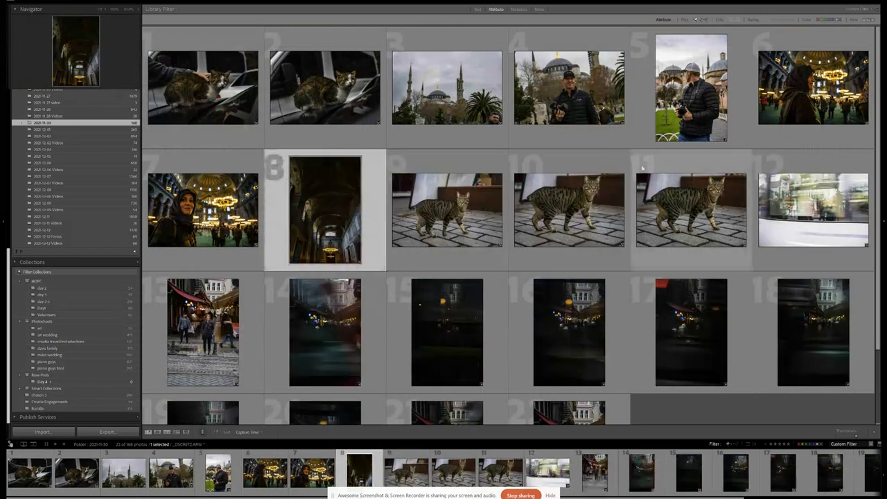
scroll(260, 337, down, 2)
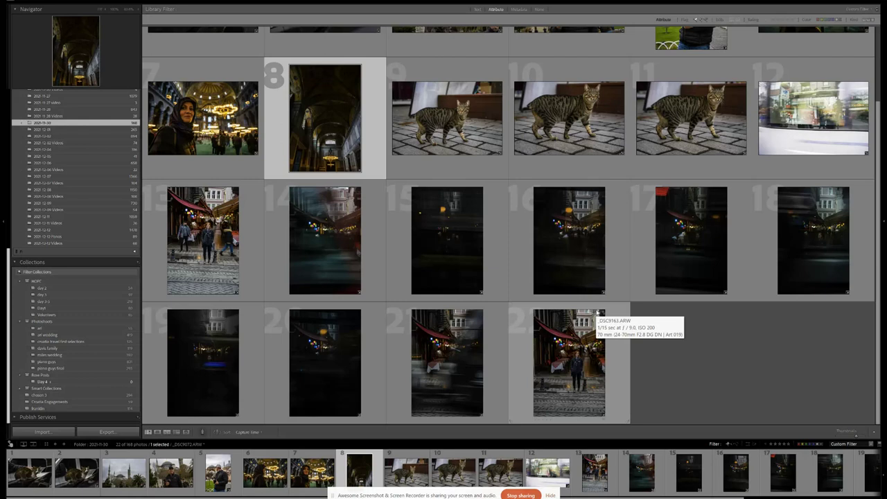
double_click(454, 147)
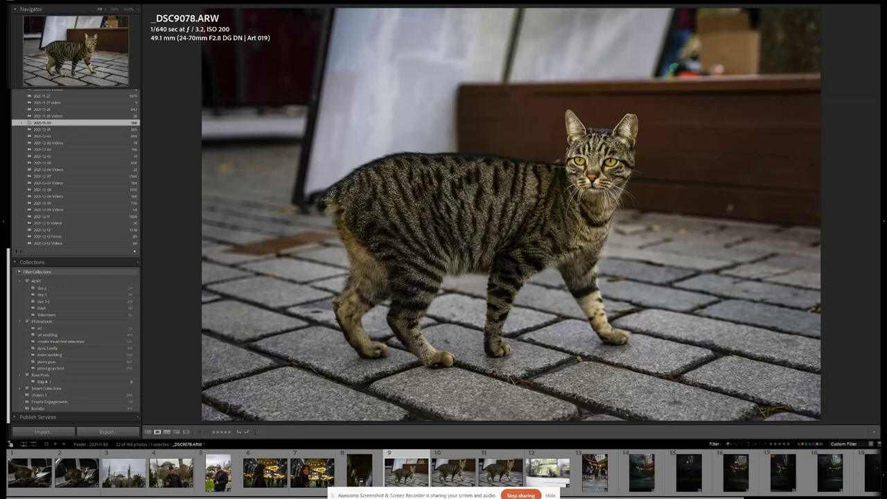
Step: Open the day 3-5 collection and browse through its selected photos from start to end
click(94, 302)
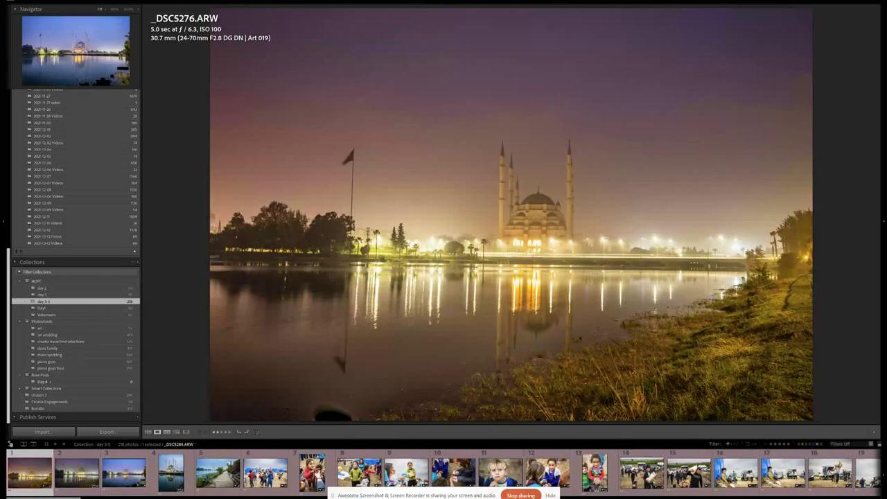
scroll(443, 472, down, 10)
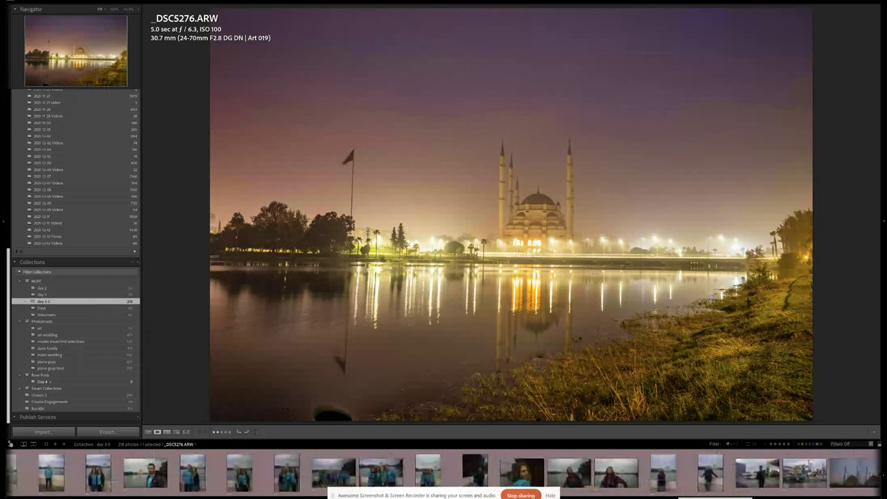
scroll(82, 472, up, 10)
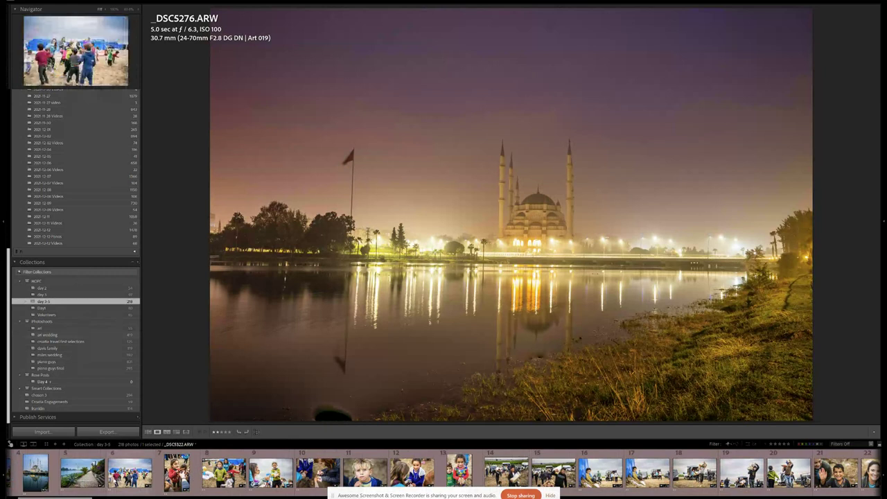
scroll(444, 473, down, 15)
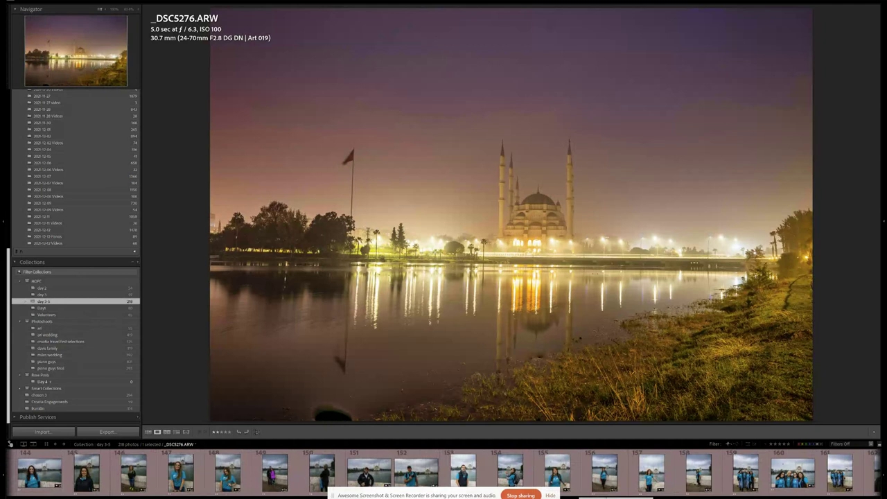
scroll(444, 472, down, 10)
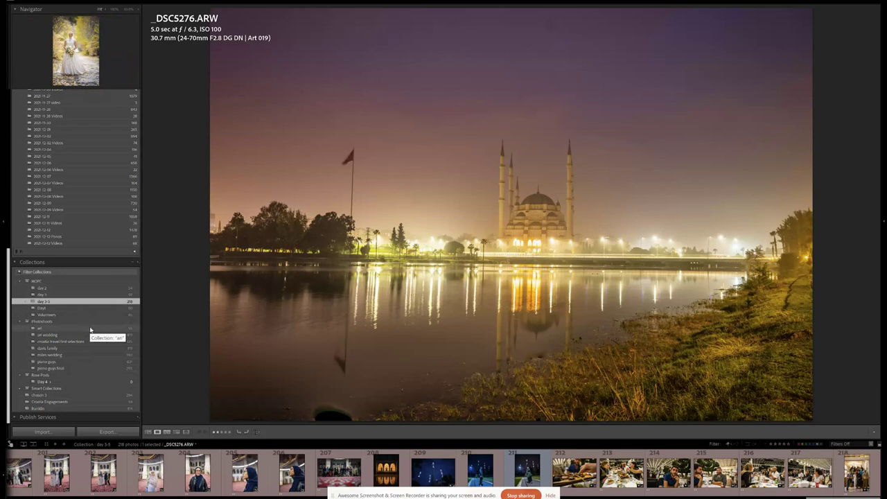
Step: Open the whole 2021 folder and filter it to rejected photos only
scroll(67, 173, up, 8)
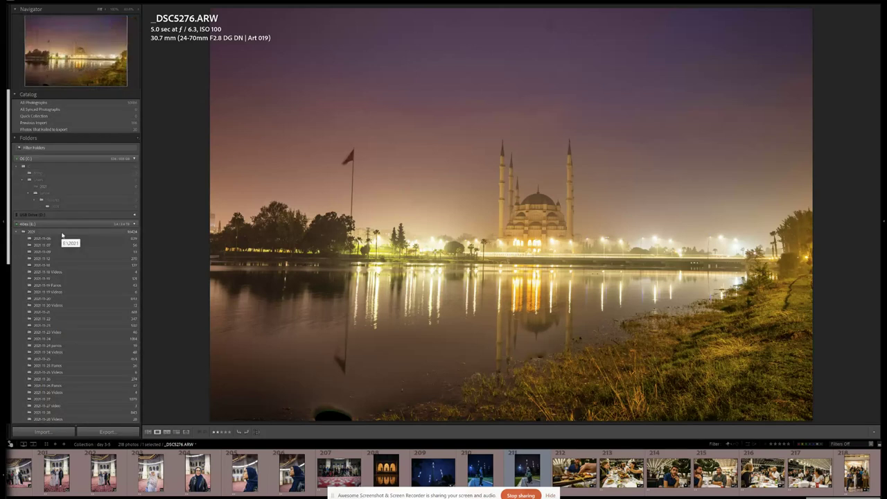
click(61, 232)
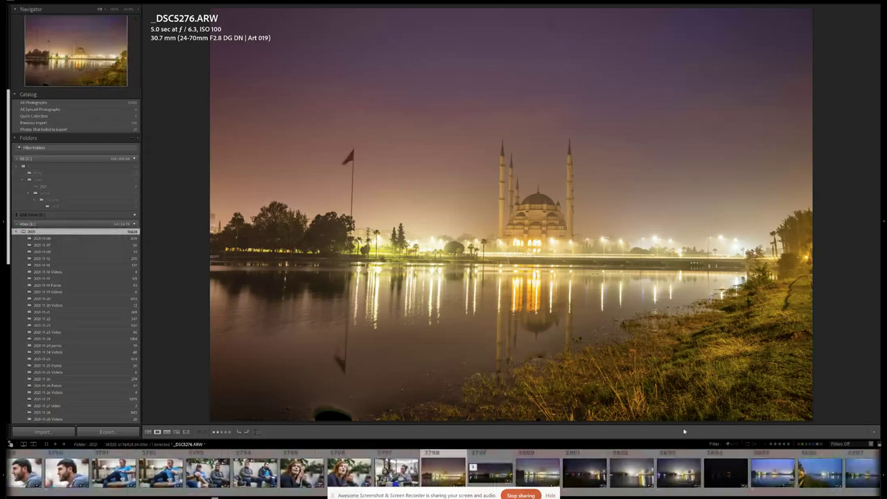
click(736, 446)
click(732, 446)
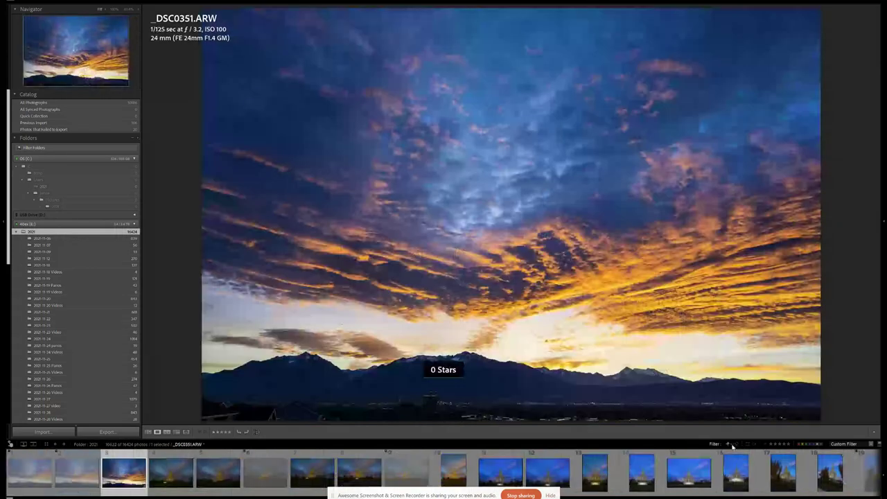
click(728, 444)
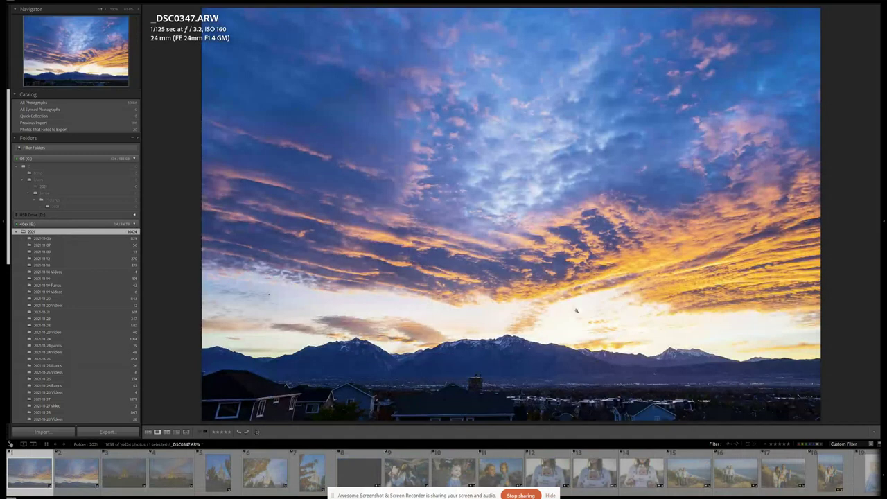
Step: Select all rejected photos in the grid and delete them from disk
key(g)
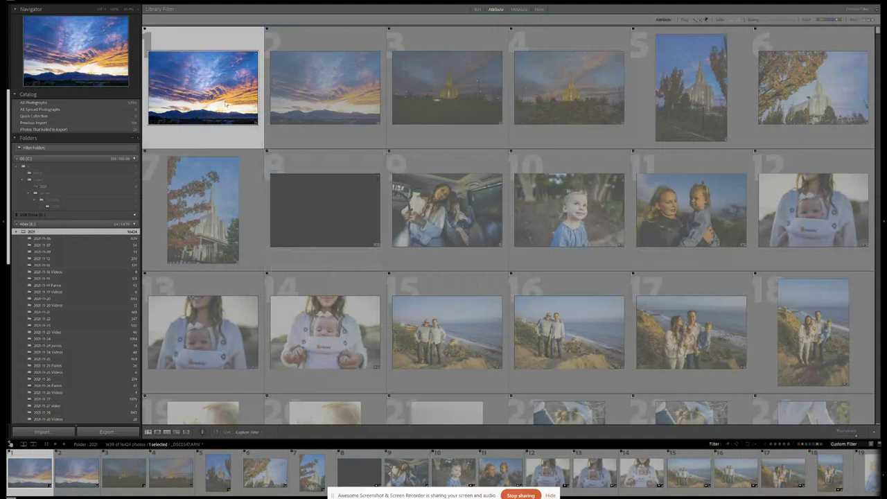
key(ctrl+a)
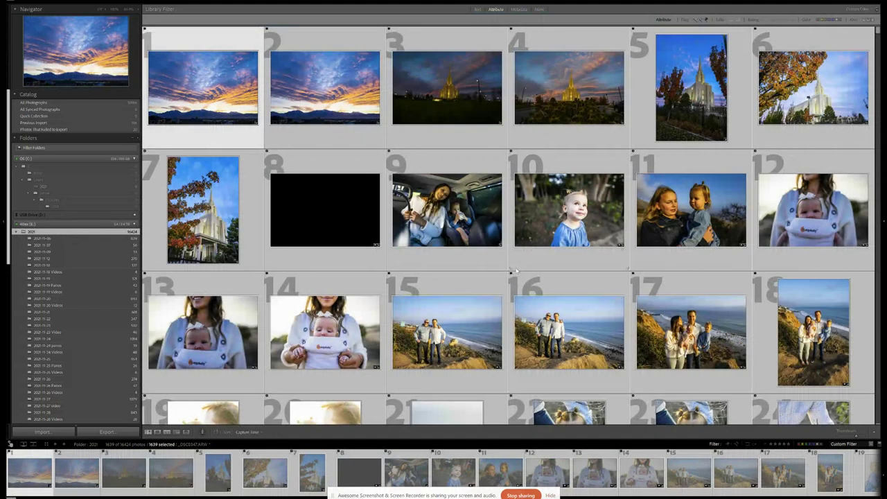
key(Delete)
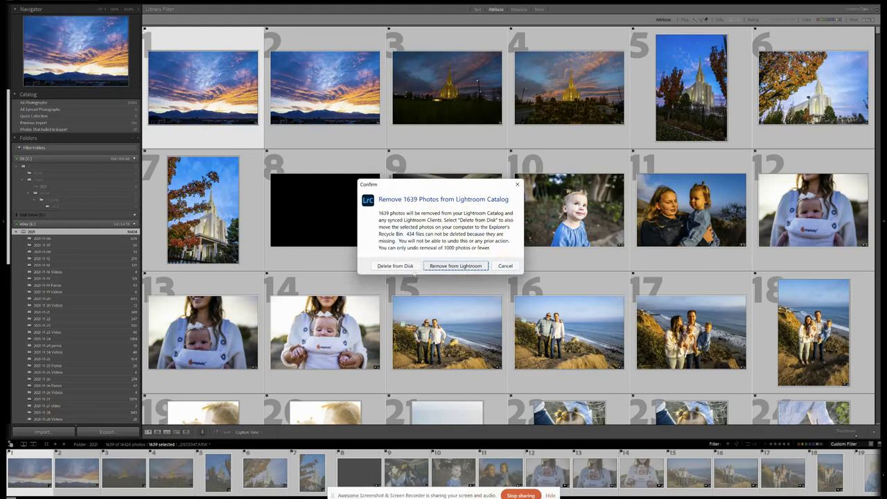
click(402, 269)
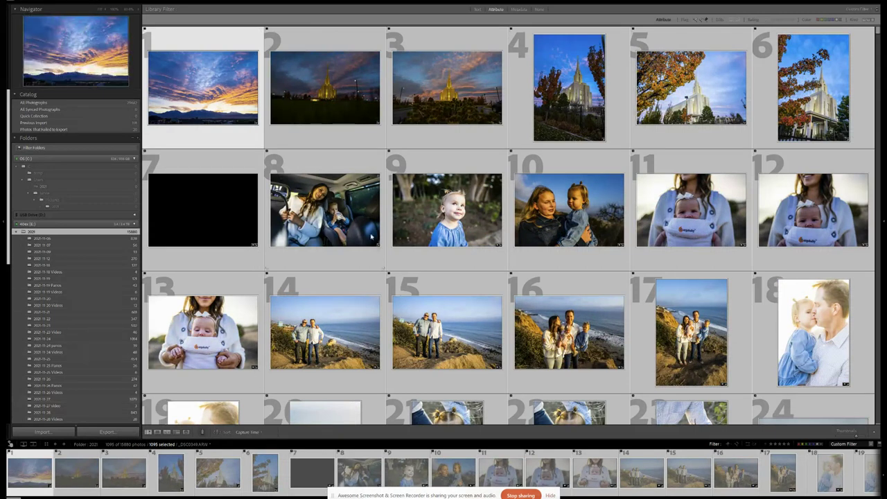
Step: Look through the rejected photos still in the grid, the dated 2021 folders and the list of collections
scroll(411, 342, down, 15)
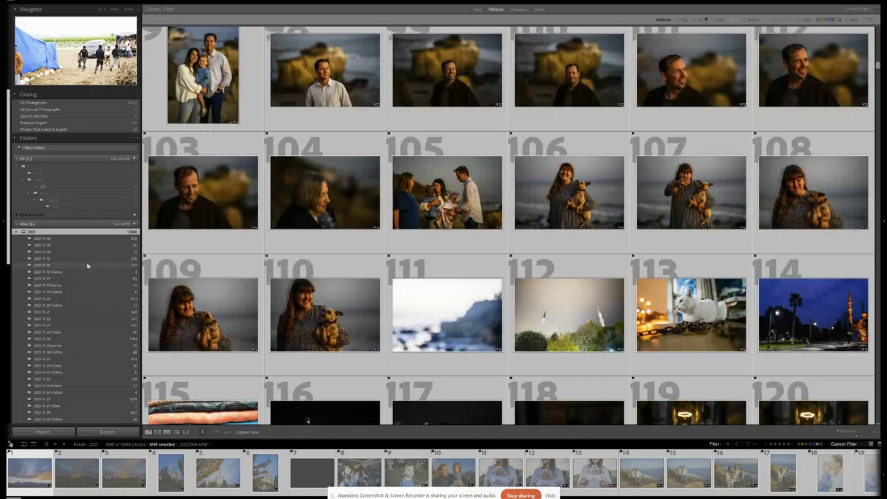
scroll(74, 335, down, 5)
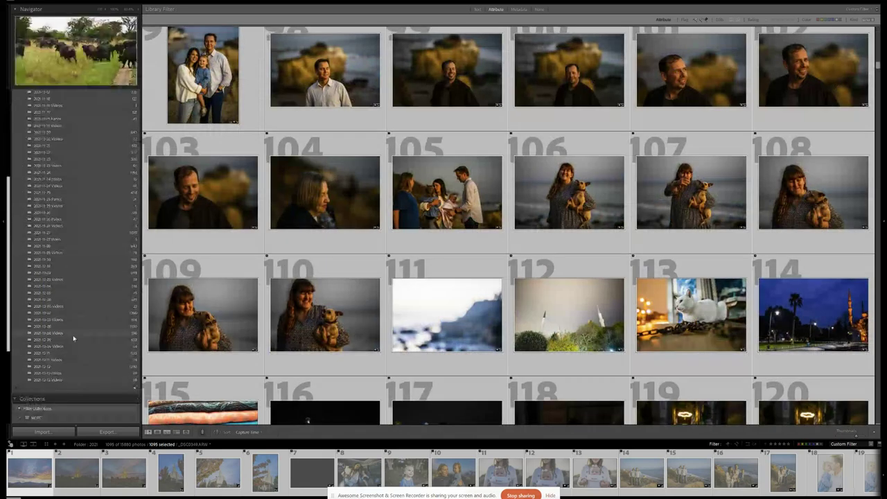
scroll(74, 338, up, 5)
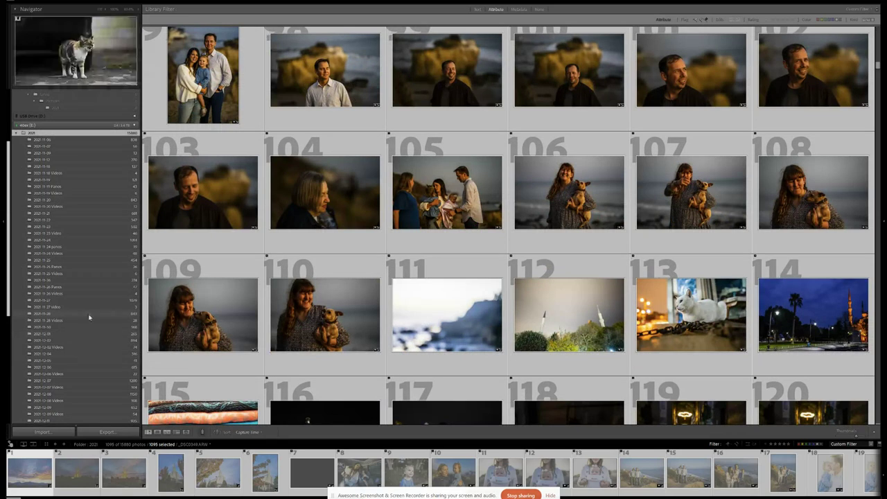
scroll(93, 297, down, 1)
scroll(93, 297, up, 2)
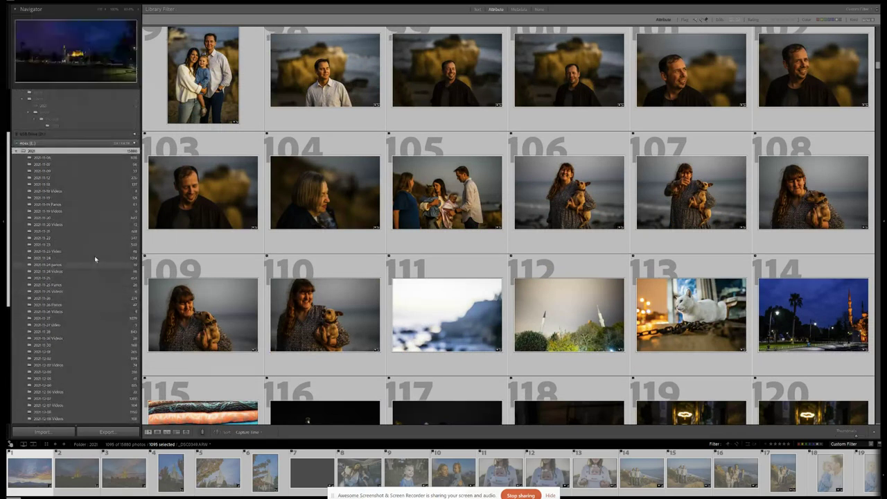
scroll(99, 292, down, 5)
scroll(99, 292, up, 5)
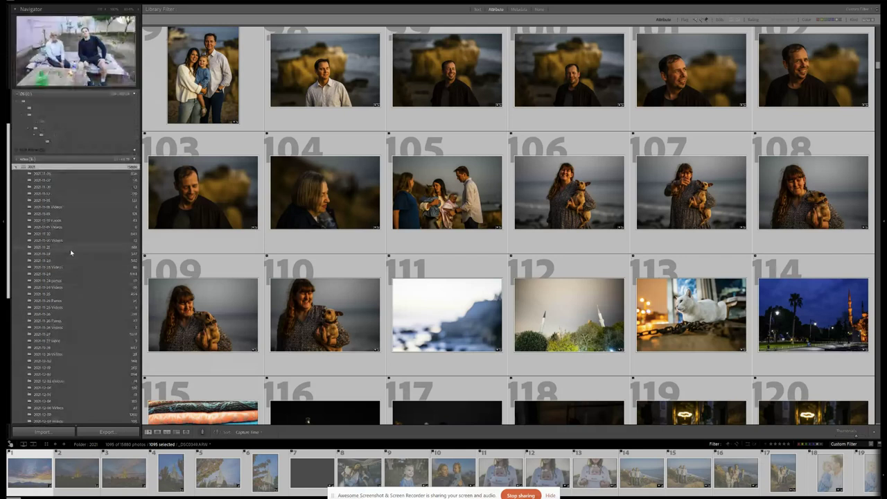
scroll(85, 283, down, 2)
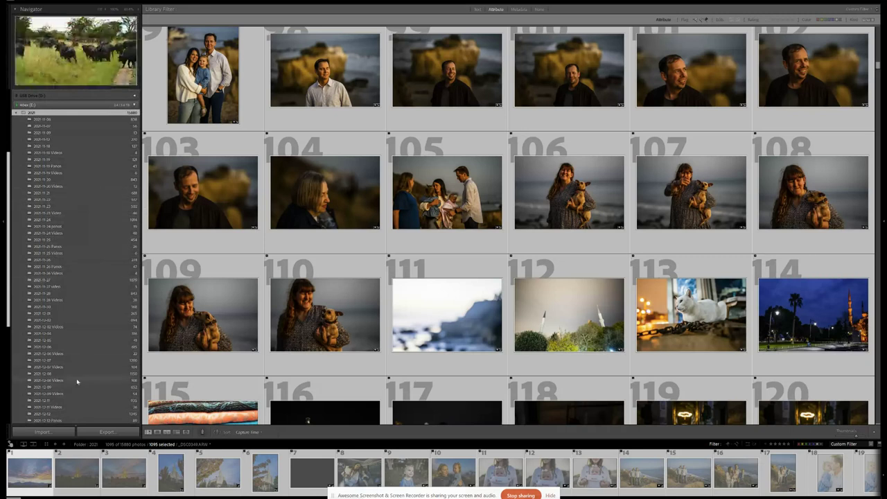
scroll(76, 380, up, 1)
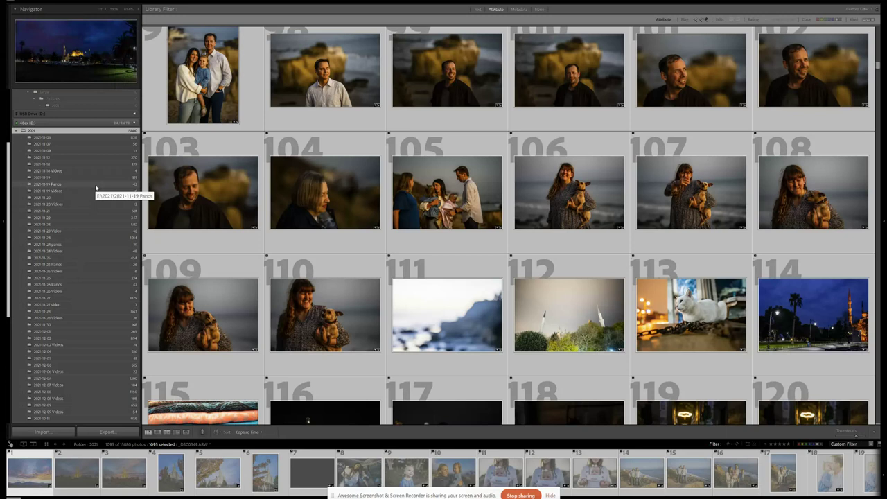
scroll(66, 324, down, 10)
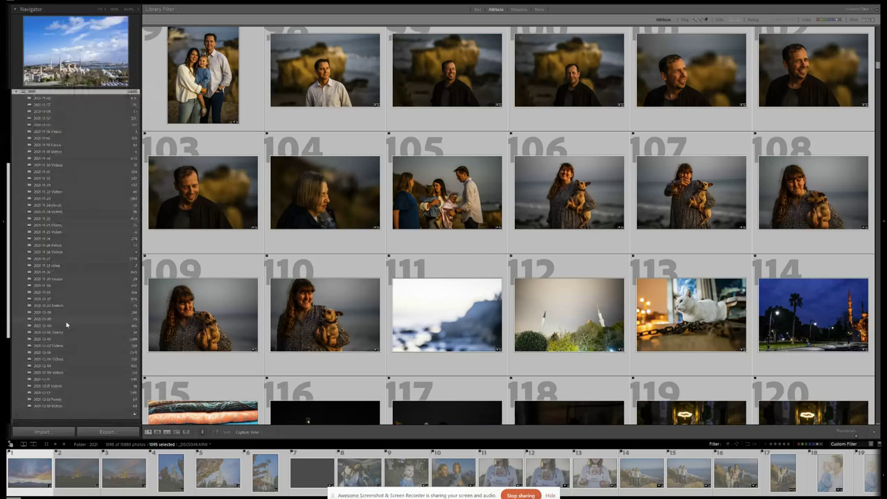
scroll(67, 324, up, 1)
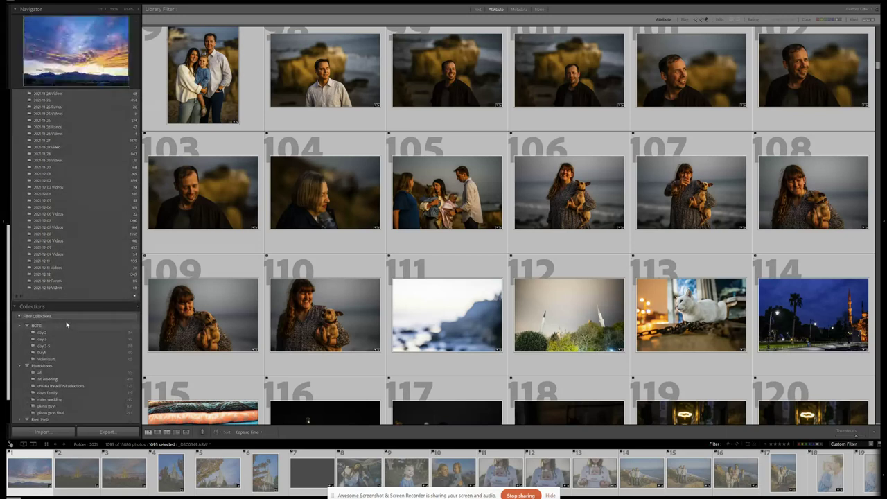
scroll(67, 324, down, 3)
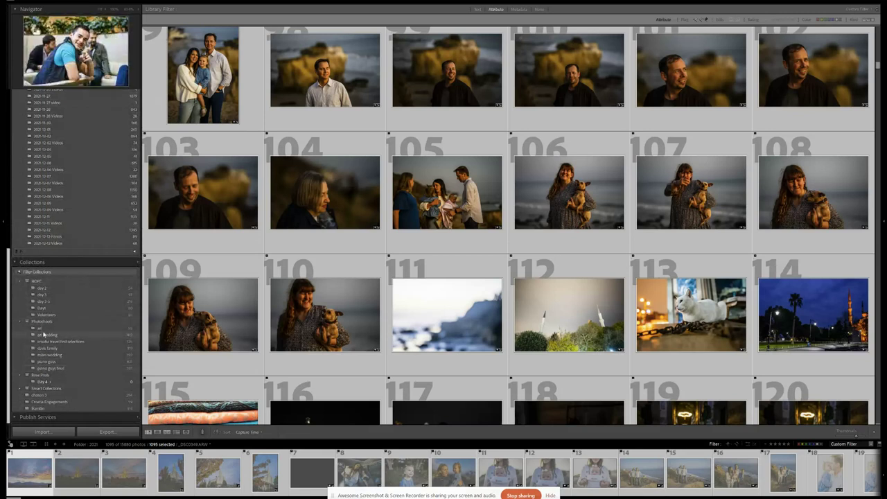
scroll(71, 318, up, 9)
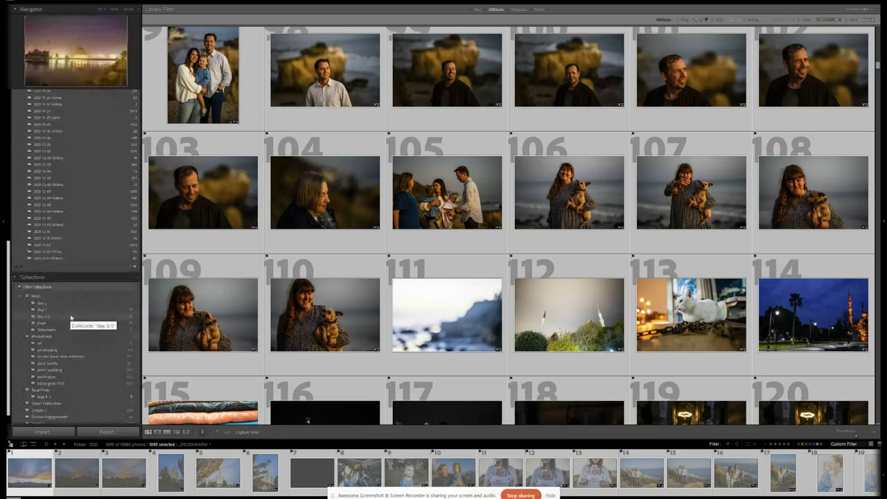
scroll(79, 209, down, 6)
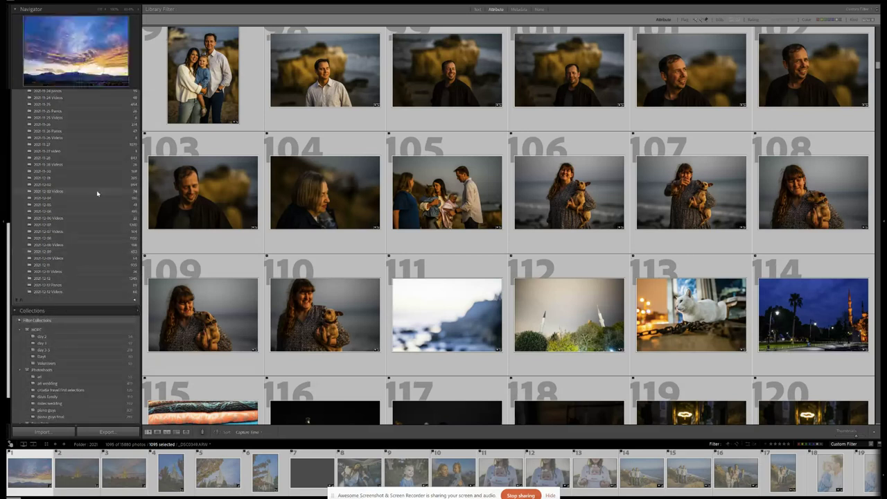
scroll(91, 249, up, 2)
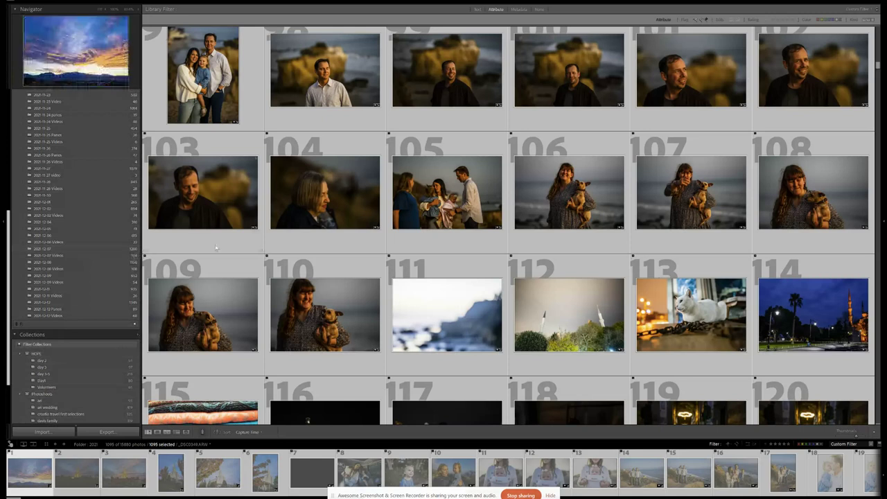
scroll(87, 256, up, 2)
scroll(86, 254, down, 5)
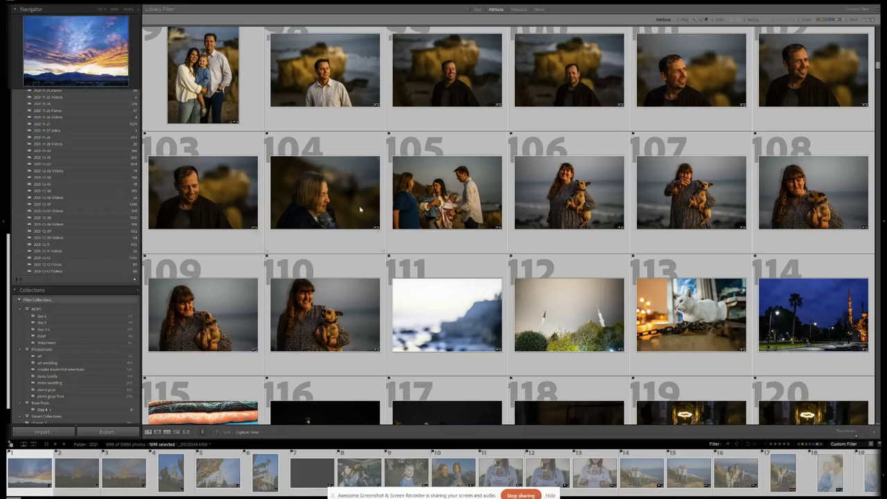
scroll(361, 209, up, 10)
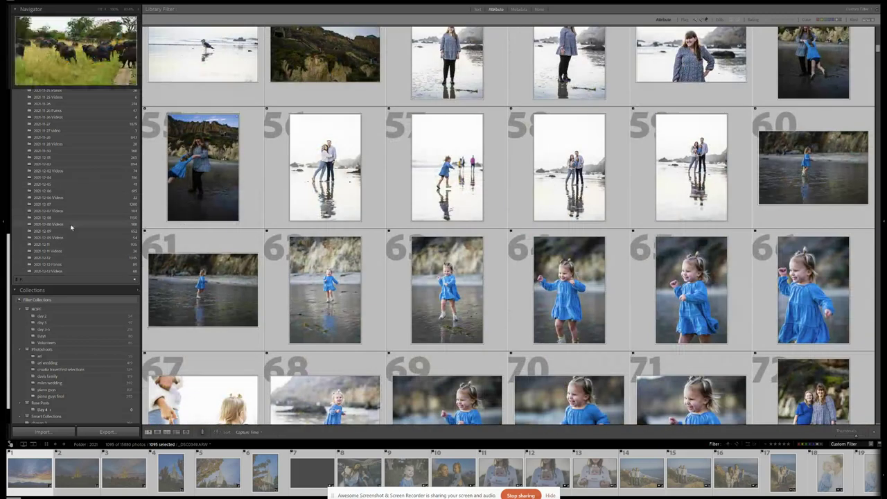
scroll(70, 228, down, 1)
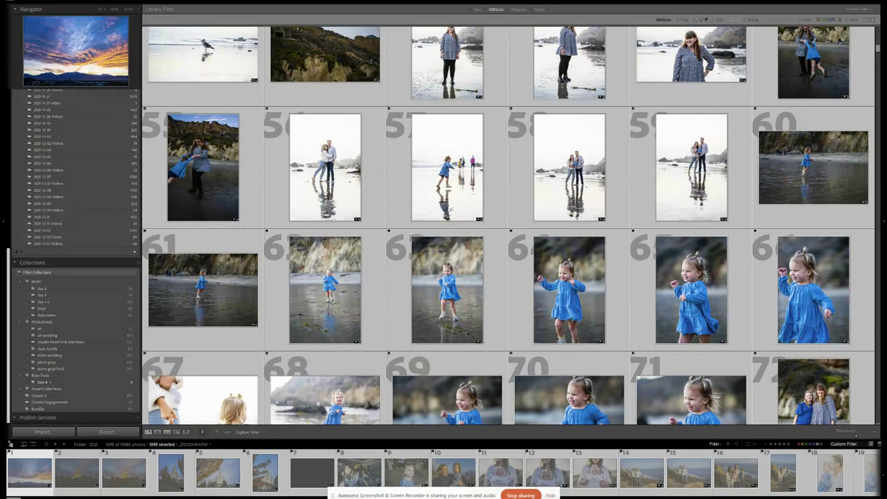
Step: Switch to the Google Meet call window and open the screen recorder's controls
mouse_move(488, 497)
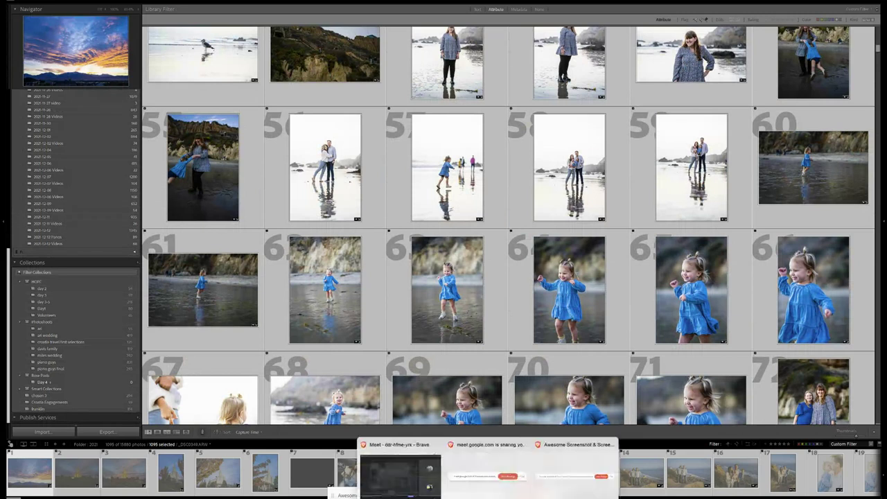
click(424, 481)
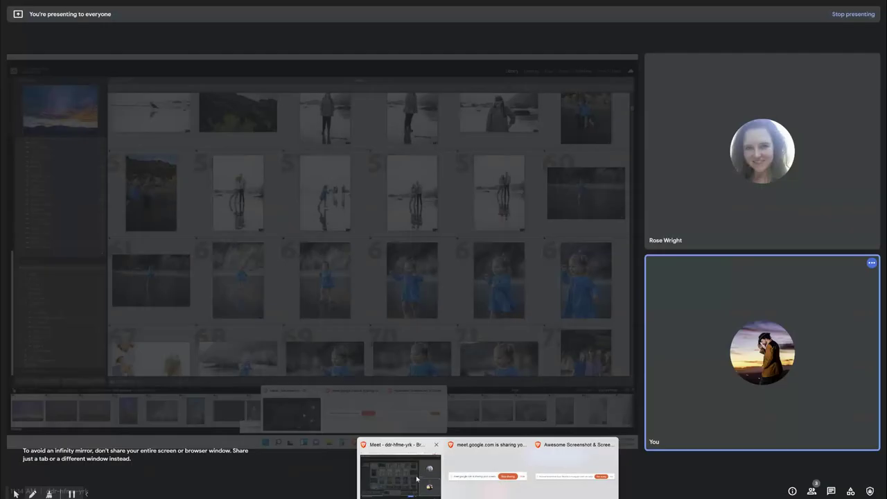
click(828, 2)
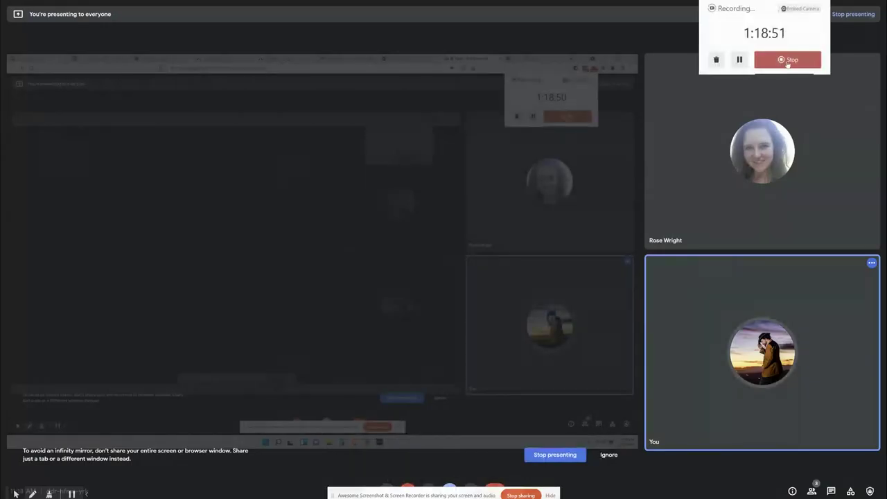